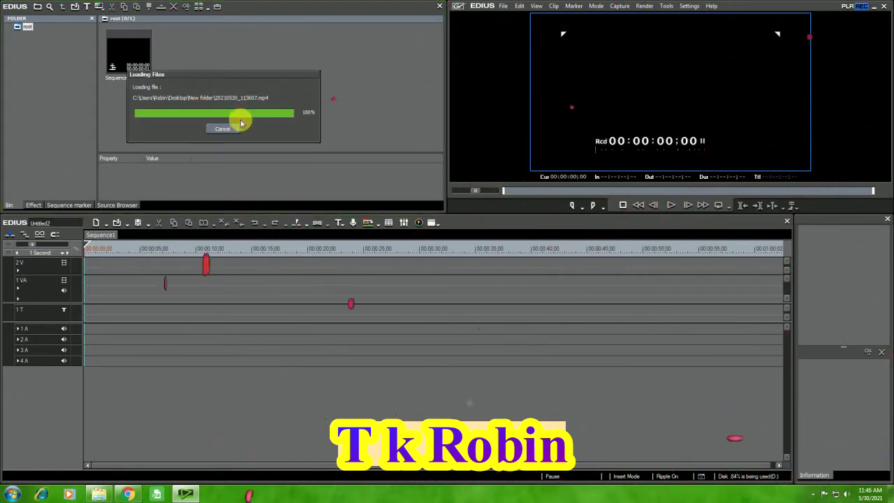
# - Cancel loading the video files, minimize the editor and reposition the New folder window on the desktop
pyautogui.click(225, 132)
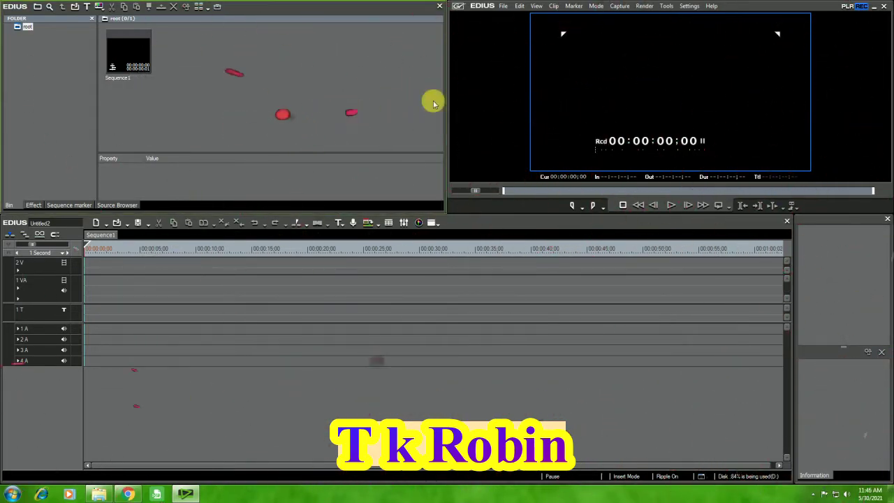
pyautogui.click(865, 10)
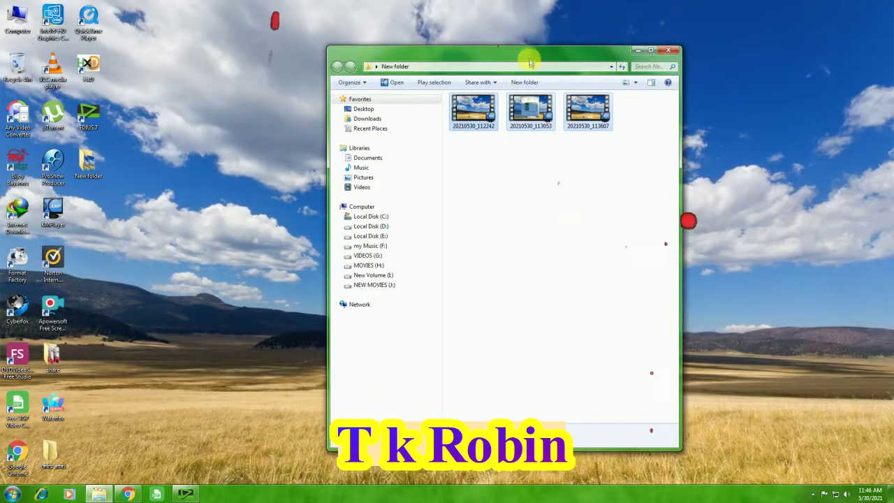
pyautogui.moveTo(529, 56); pyautogui.dragTo(471, 51)
pyautogui.rightClick(409, 9)
pyautogui.click(425, 32)
pyautogui.rightClick(221, 34)
pyautogui.click(258, 61)
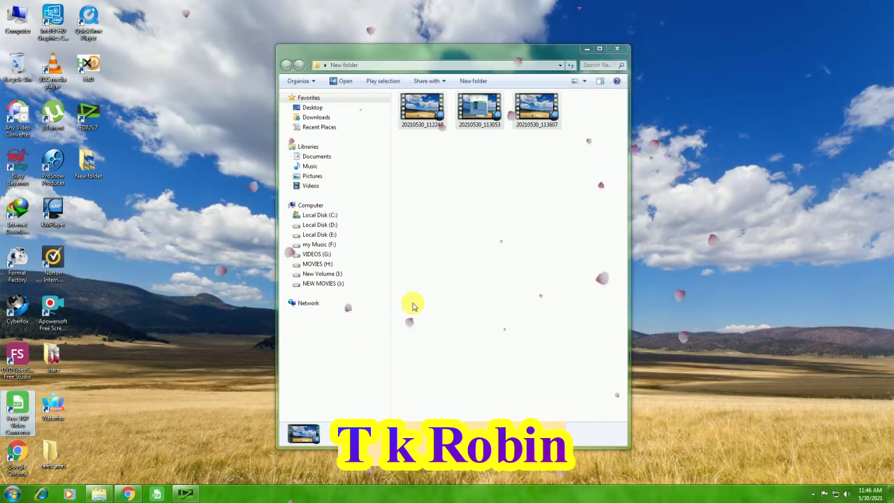
pyautogui.rightClick(176, 228)
pyautogui.click(202, 256)
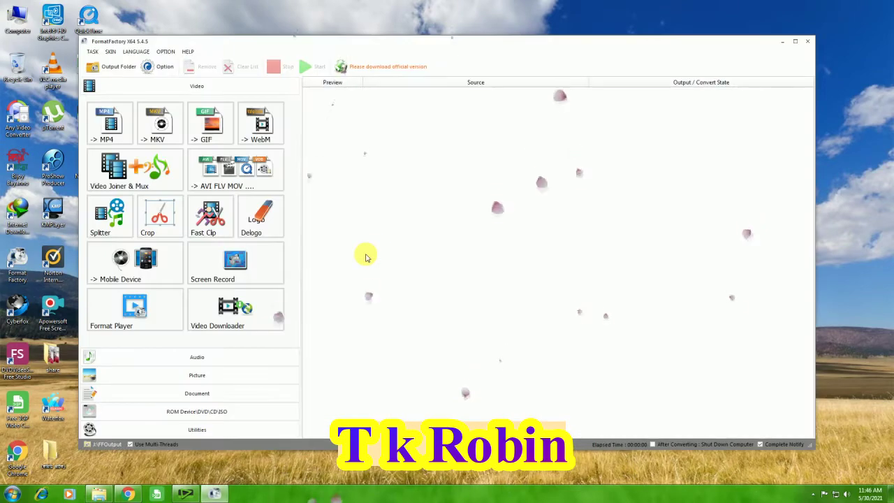
# - In Format Factory, set up an MP4 conversion and select the three videos from the desktop's New folder as source files
pyautogui.click(112, 126)
pyautogui.click(425, 227)
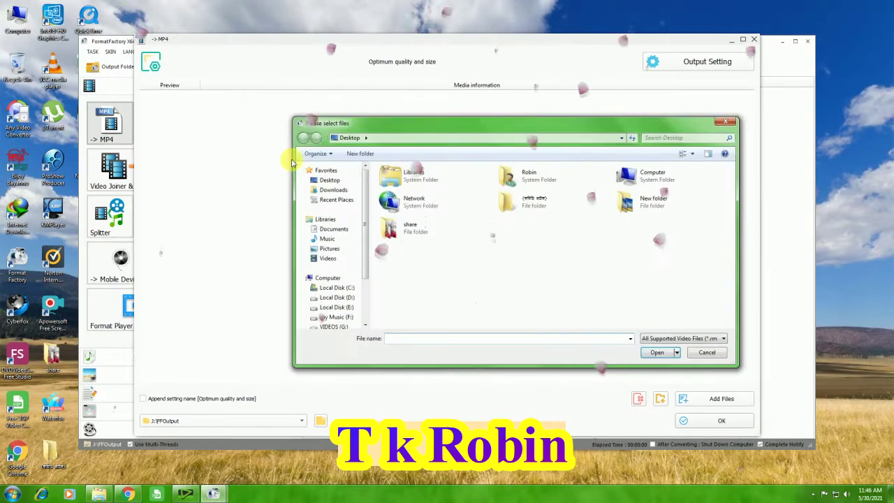
pyautogui.click(333, 189)
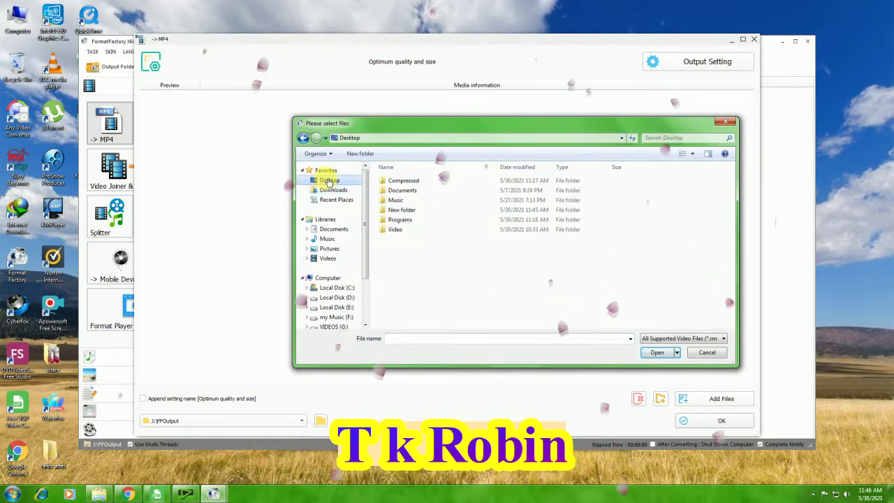
pyautogui.click(329, 179)
pyautogui.doubleClick(644, 203)
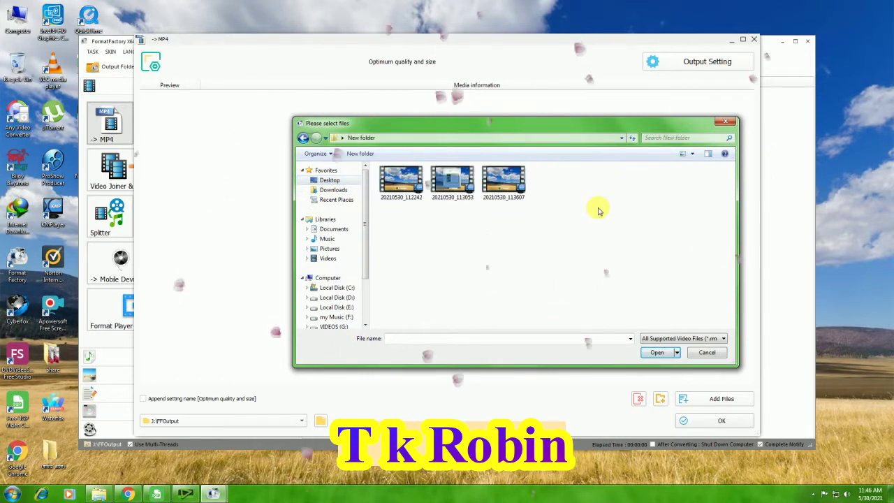
pyautogui.moveTo(411, 219); pyautogui.dragTo(523, 175)
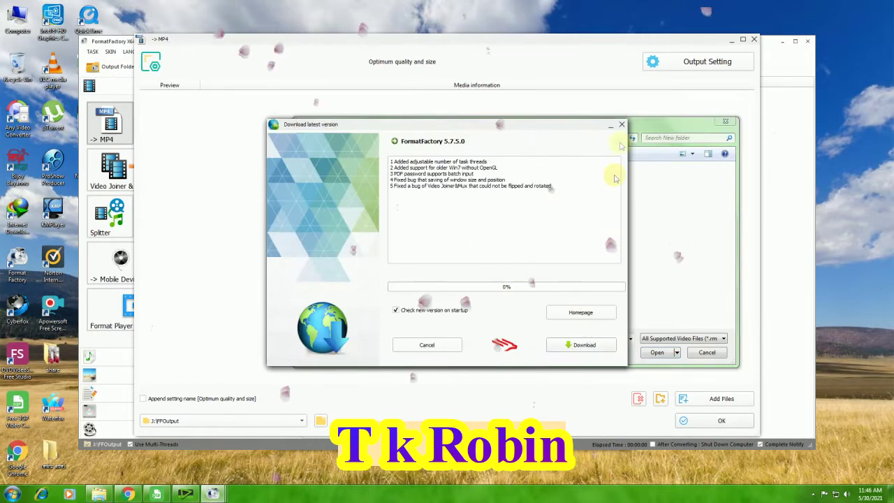
# - Dismiss the new-version offer, confirm the MP4 file list and start the conversion
pyautogui.click(626, 126)
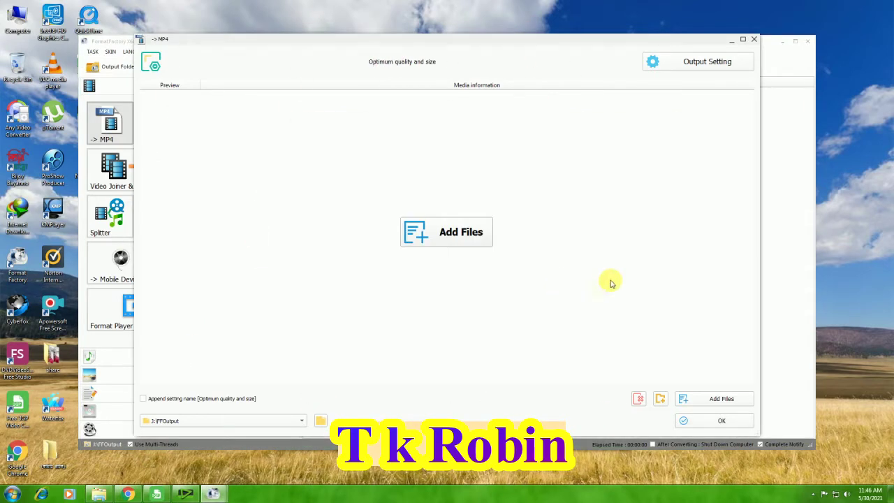
pyautogui.click(720, 422)
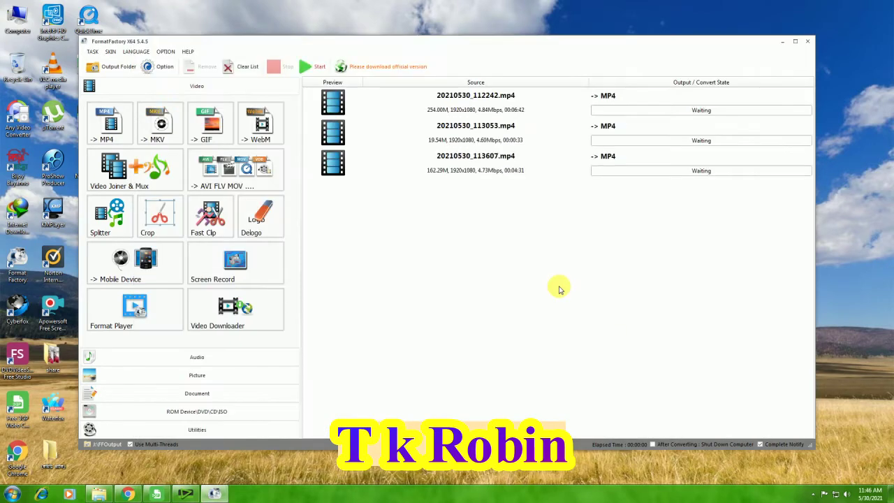
pyautogui.click(308, 67)
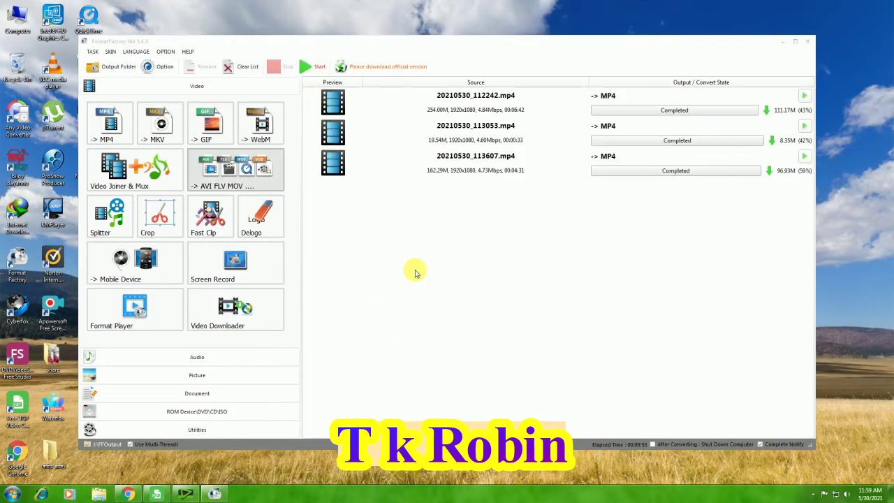
# - Move the FFOutput folder window aside and close Format Factory and Free 3GP Video Converter, declining the update
pyautogui.rightClick(408, 11)
pyautogui.click(419, 36)
pyautogui.moveTo(395, 61); pyautogui.dragTo(685, 98)
pyautogui.click(808, 41)
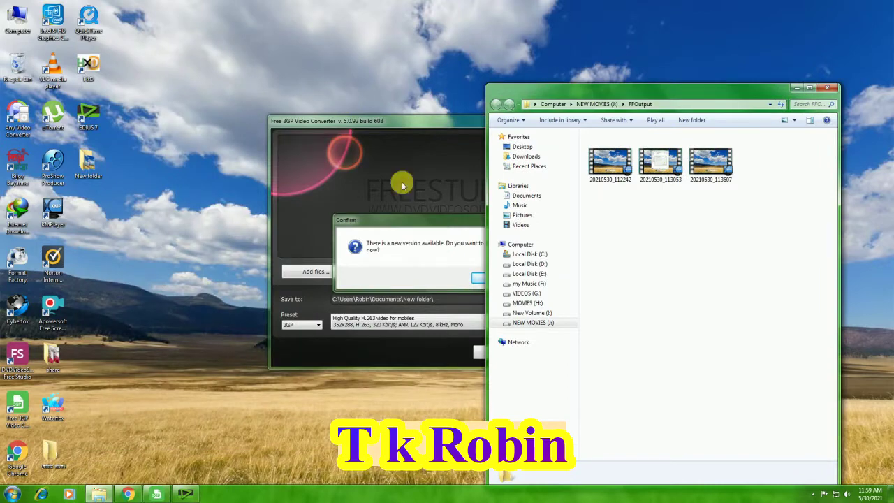
pyautogui.click(458, 223)
pyautogui.click(539, 277)
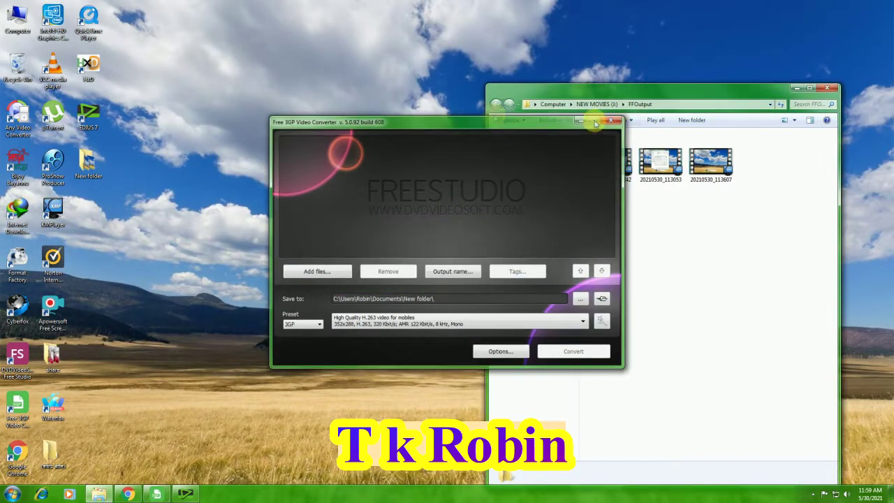
pyautogui.click(615, 120)
pyautogui.rightClick(373, 95)
pyautogui.click(399, 122)
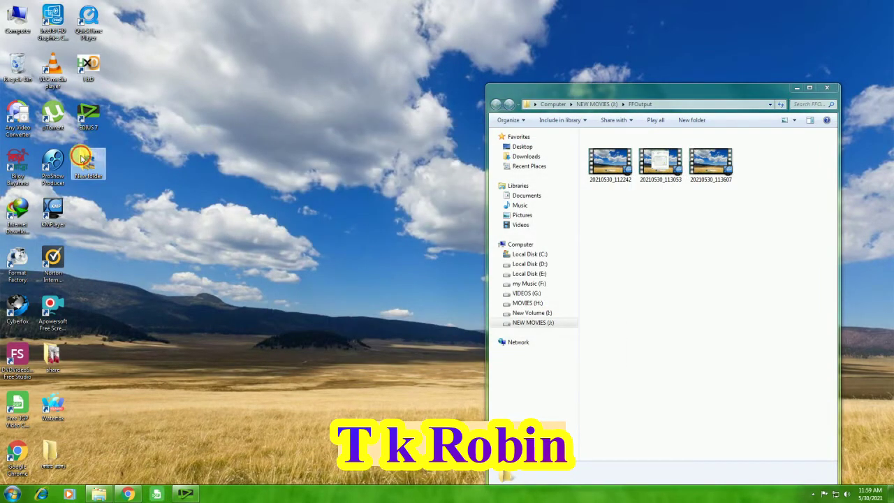
# - Delete the three original videos from the desktop's New folder to the Recycle Bin
pyautogui.doubleClick(82, 158)
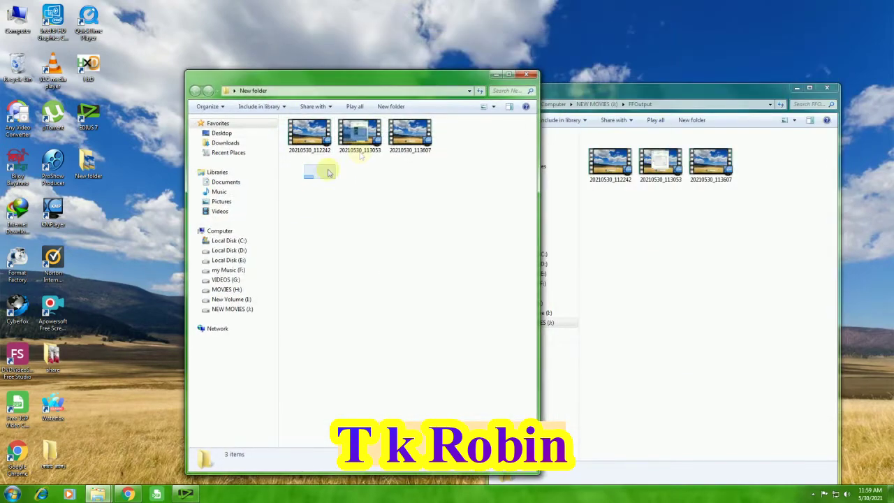
pyautogui.moveTo(328, 174); pyautogui.dragTo(433, 126)
pyautogui.rightClick(412, 136)
pyautogui.click(442, 301)
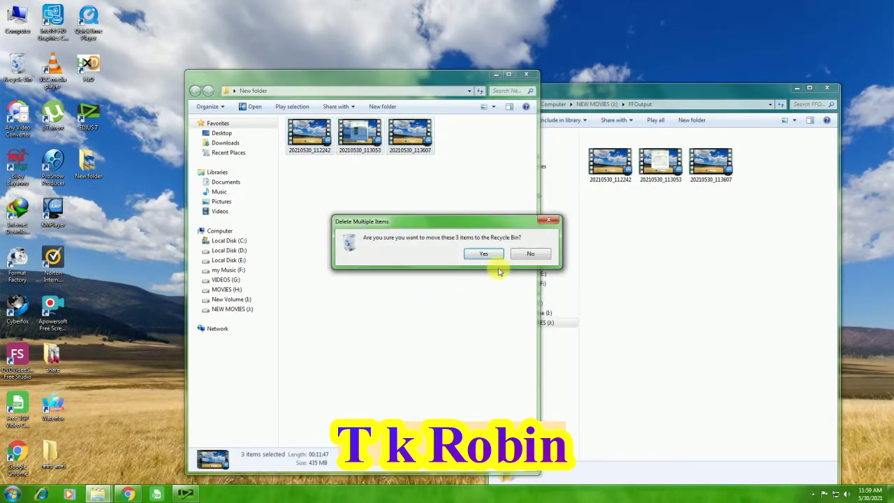
pyautogui.click(487, 254)
# - Copy the three converted videos from FFOutput into the desktop's New folder and clear the FFOutput window from view
pyautogui.moveTo(754, 216); pyautogui.dragTo(380, 183)
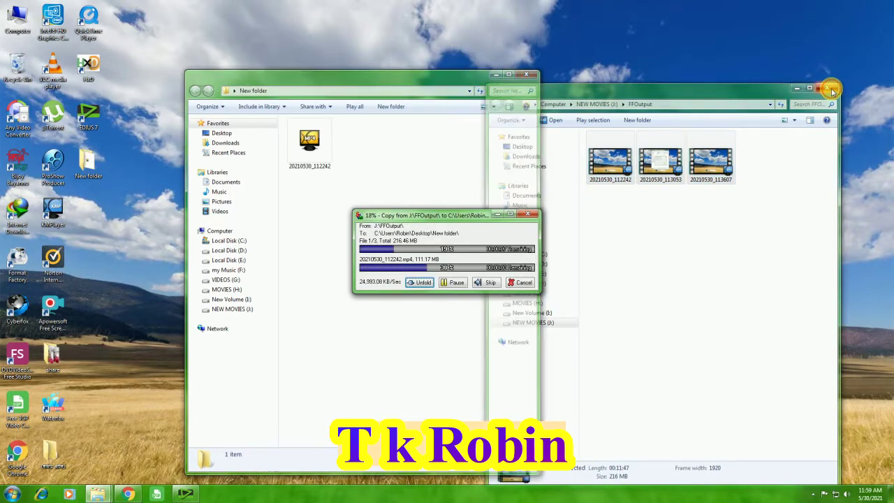
pyautogui.click(799, 89)
pyautogui.rightClick(618, 94)
pyautogui.click(632, 130)
pyautogui.moveTo(438, 81); pyautogui.dragTo(402, 81)
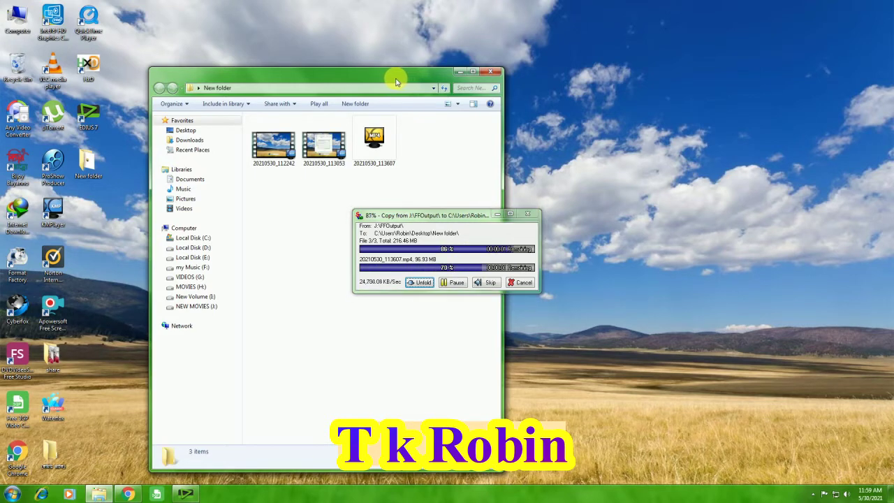
# - Import the three converted videos from New folder into the EDIUS bin and place them on the 1 VA track from the start
pyautogui.moveTo(426, 146); pyautogui.dragTo(266, 174)
pyautogui.moveTo(272, 143); pyautogui.dragTo(251, 100)
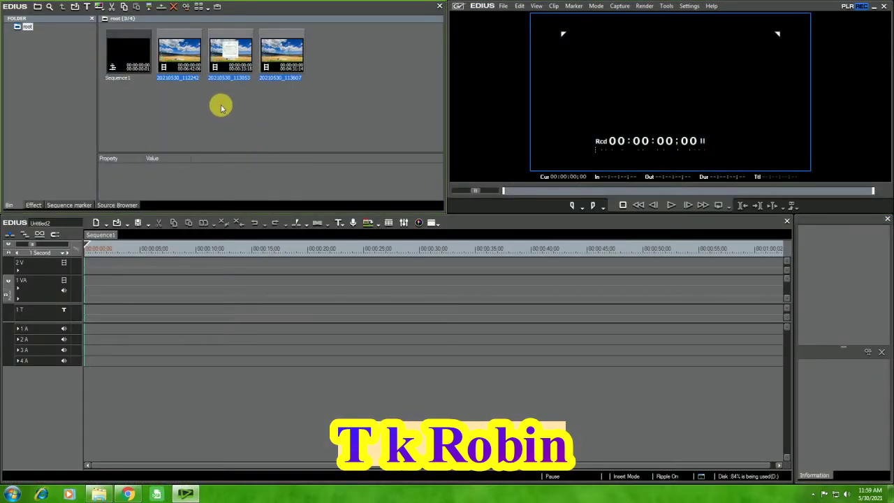
pyautogui.moveTo(188, 66); pyautogui.dragTo(92, 289)
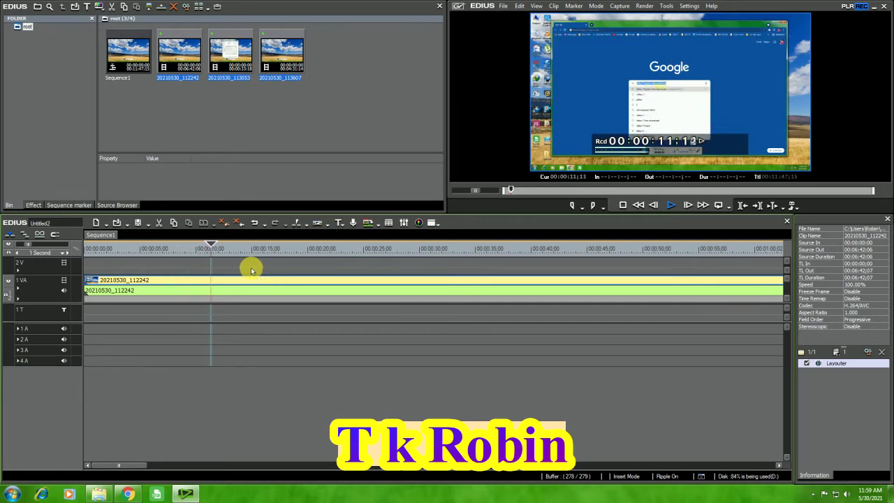
# - Add four video tracks above track 2 V
pyautogui.rightClick(40, 272)
pyautogui.moveTo(76, 333)
pyautogui.click(178, 346)
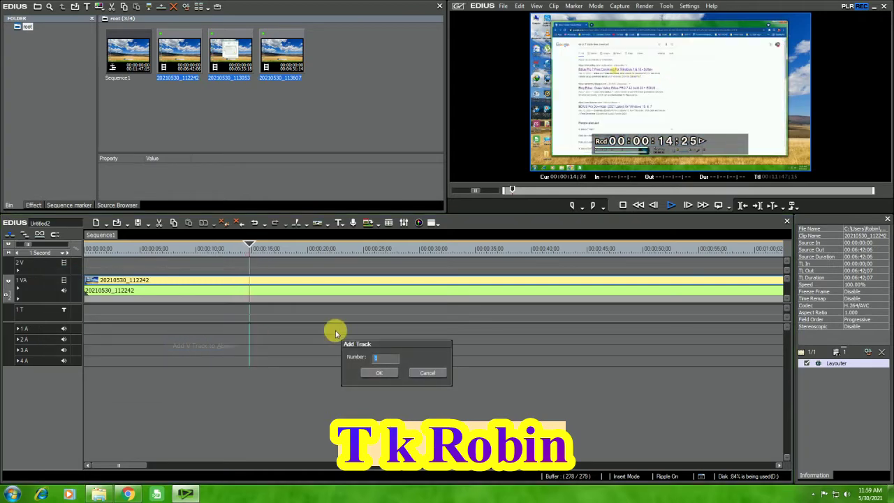
pyautogui.click(384, 359)
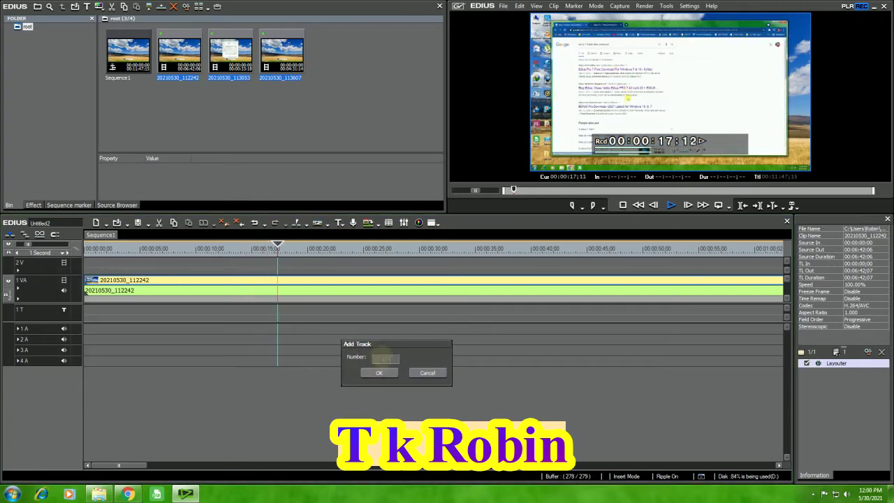
pyautogui.click(378, 374)
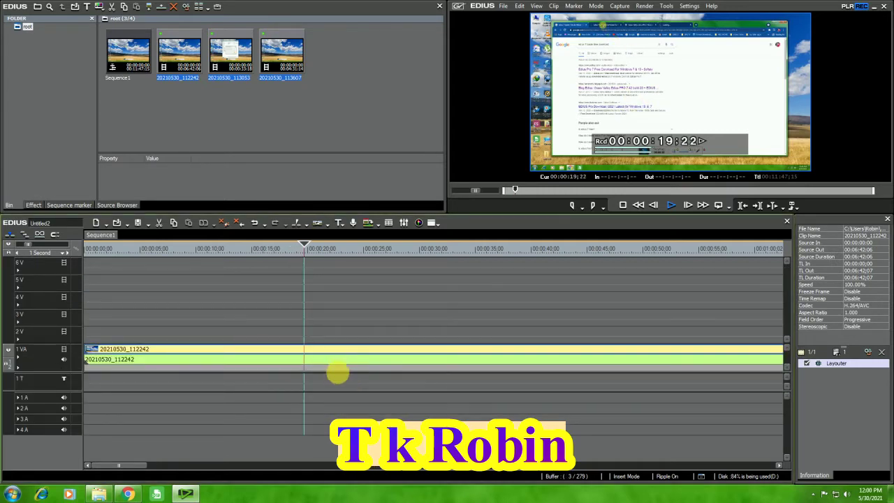
# - Unlink the audio from the 20210530_112242 clip on track 1 VA and delete that audio
pyautogui.rightClick(341, 359)
pyautogui.moveTo(535, 174)
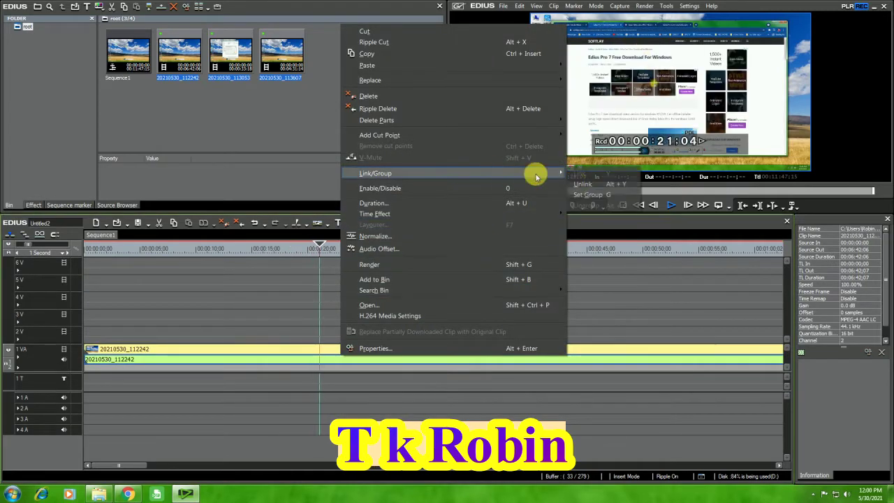
pyautogui.click(588, 195)
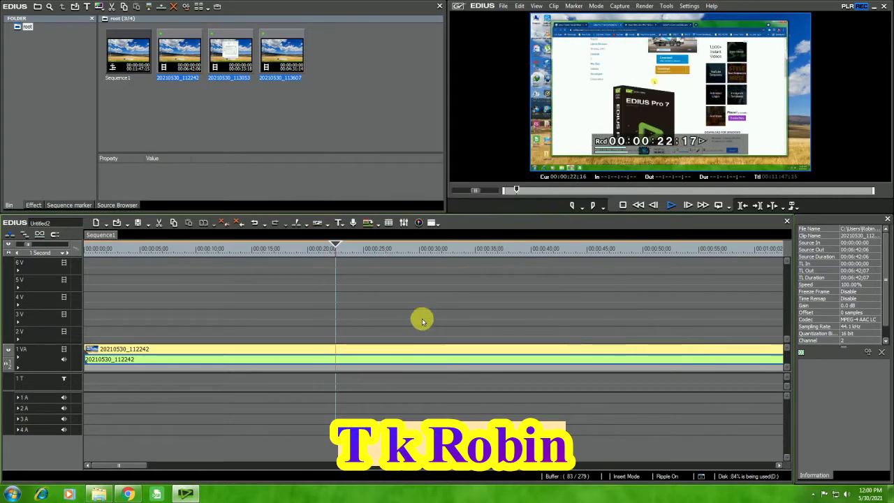
pyautogui.click(412, 360)
pyautogui.press('Delete')
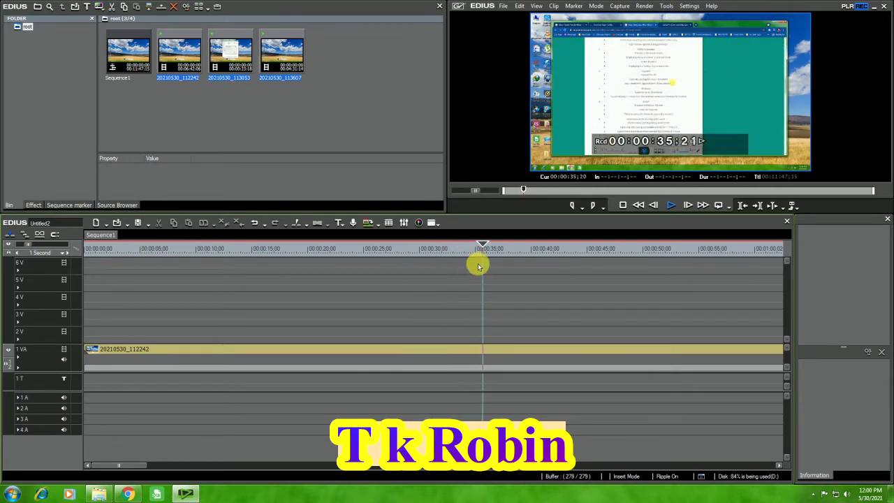
# - Play the sequence from near the start and cut the 20210530_112242 clip at 00:00:07;29
pyautogui.moveTo(491, 249); pyautogui.dragTo(95, 268)
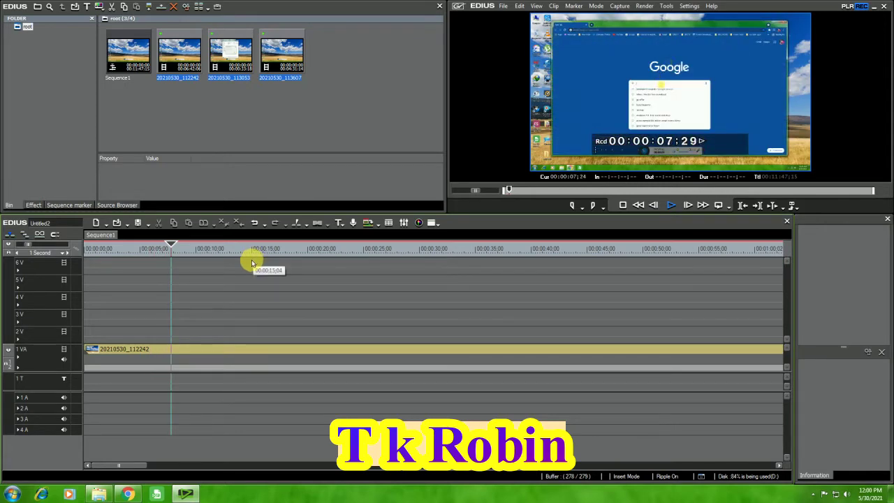
pyautogui.click(219, 349)
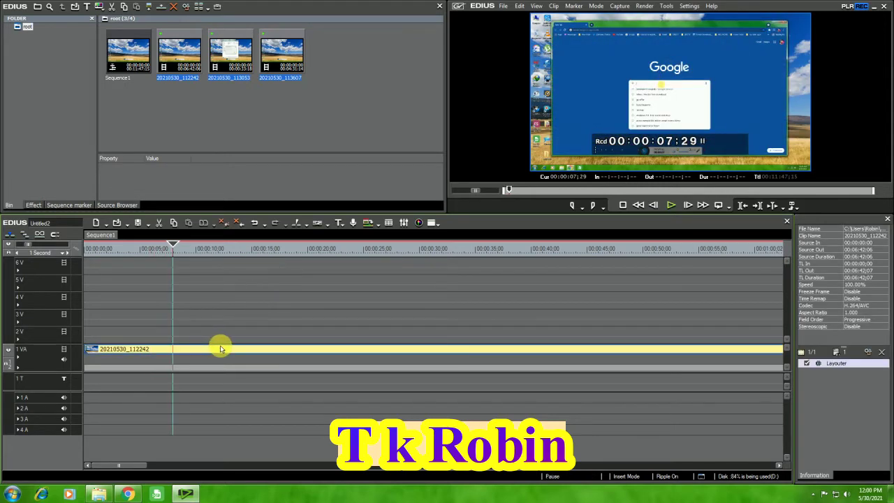
pyautogui.press('c')
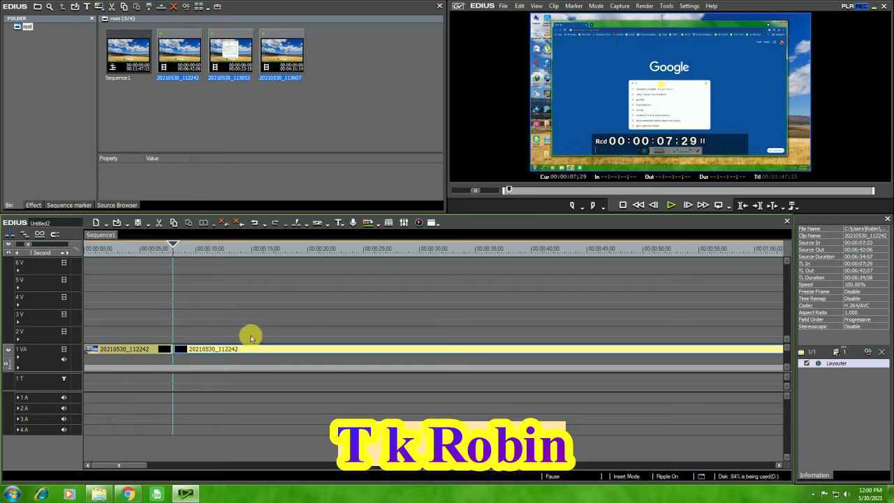
# - Play on to where the search page starts loading and cut the clip again at 00:00:13;03
pyautogui.press('space')
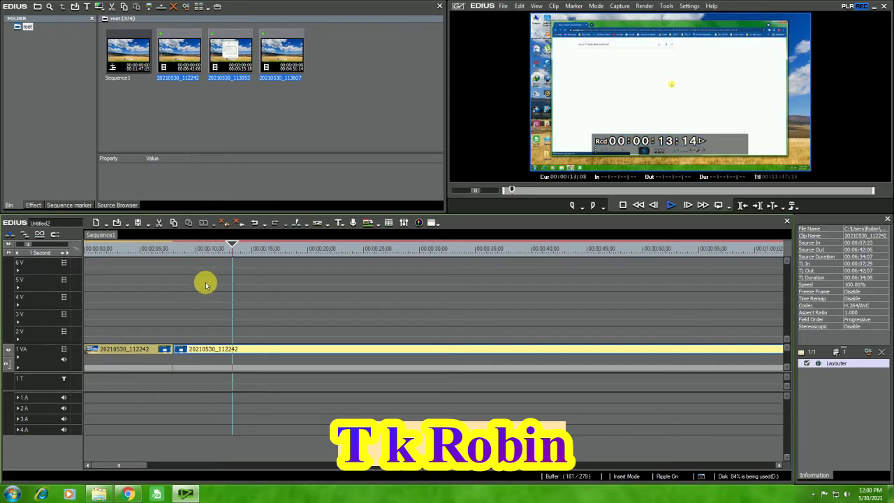
pyautogui.press('Left')
pyautogui.press('Left')
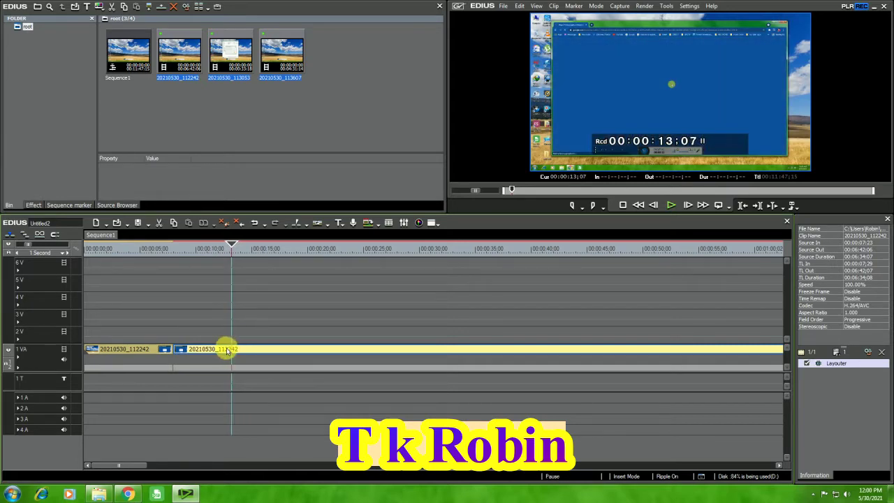
pyautogui.press('Left')
pyautogui.press('Left')
pyautogui.press('c')
# - Keyframe a Layouter zoom on the middle 20210530_112242 piece with stretch 94.70 %, ending at position X 0.50 %, Y 15.00 % at 00:00:04;19
pyautogui.moveTo(230, 246); pyautogui.dragTo(184, 251)
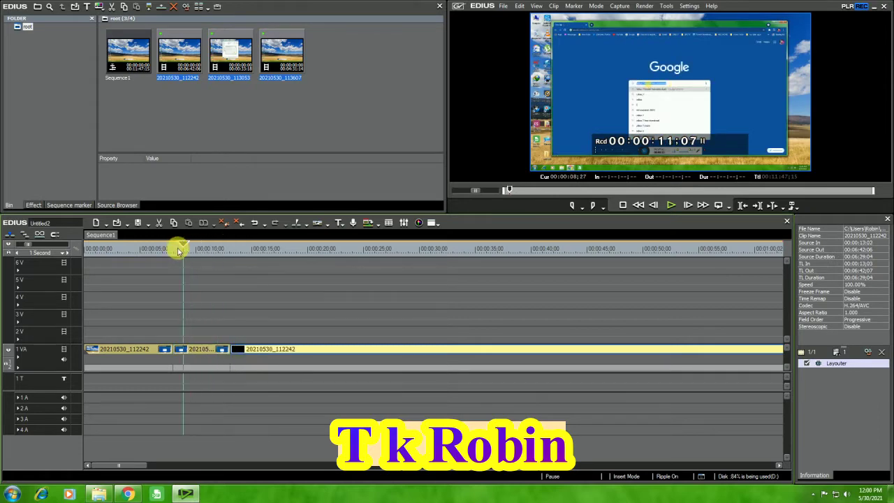
pyautogui.click(195, 353)
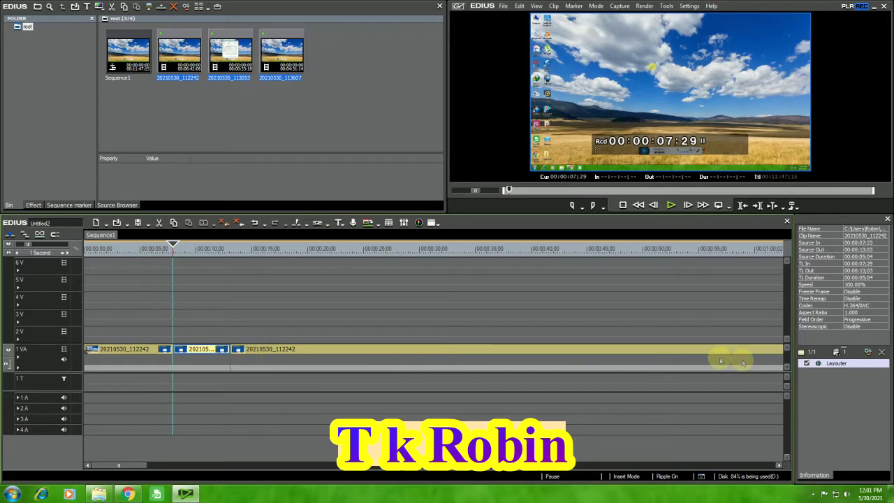
pyautogui.doubleClick(842, 364)
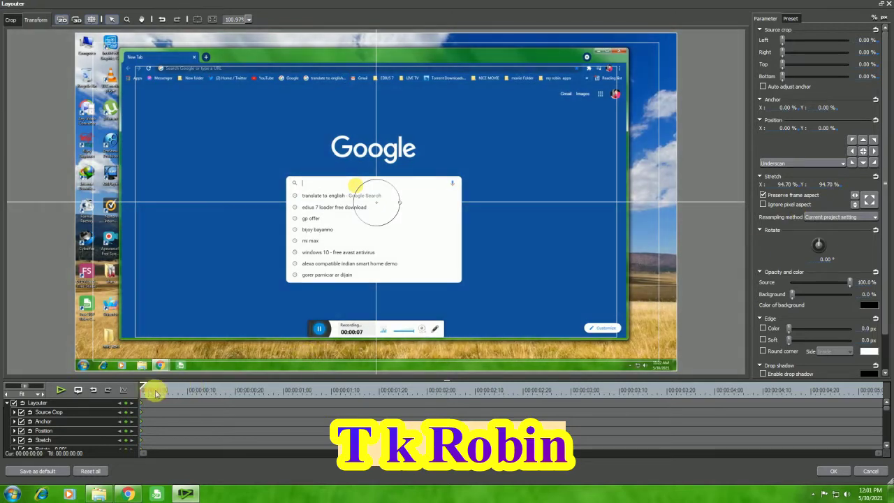
pyautogui.click(152, 389)
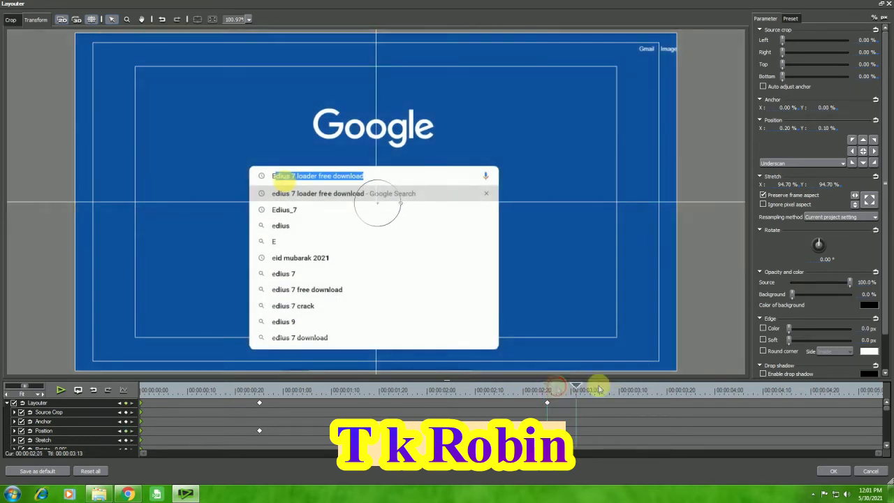
pyautogui.click(807, 389)
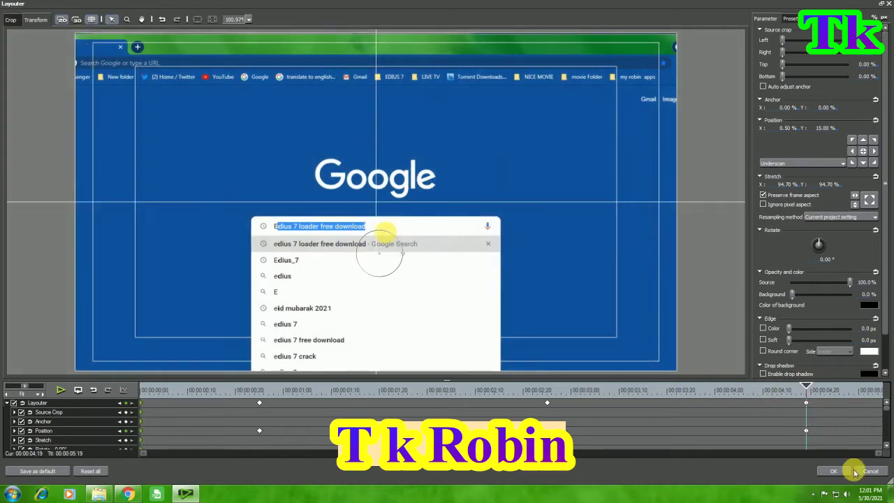
pyautogui.click(833, 470)
# - Play the sequence from 00:00:07;13 through the zoomed section and scrub on to about 00:00:46;25 to review it
pyautogui.moveTo(224, 253); pyautogui.dragTo(167, 253)
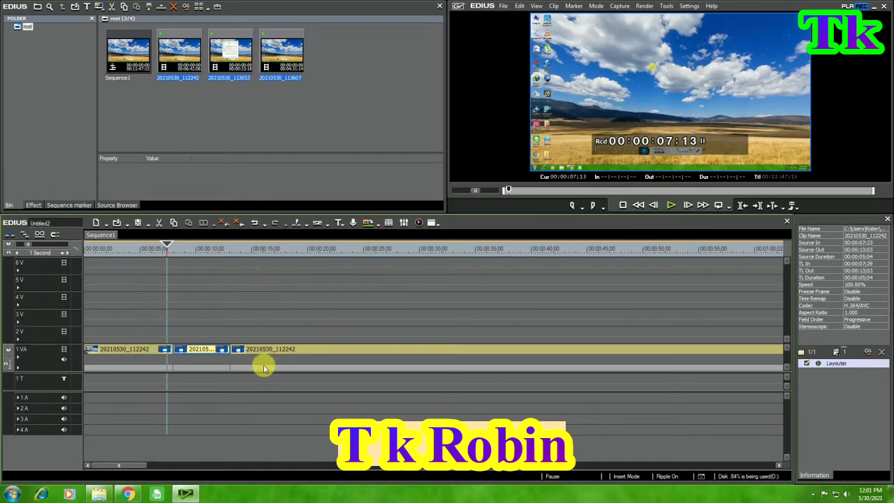
pyautogui.press('space')
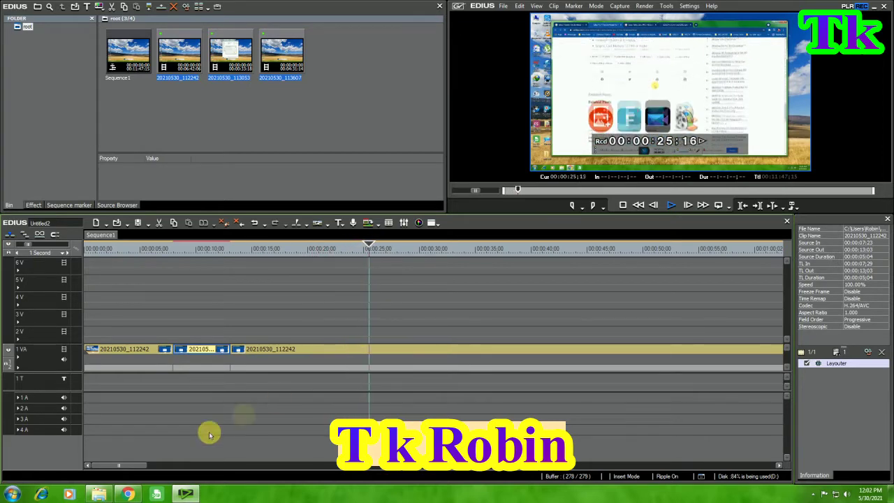
pyautogui.moveTo(143, 463); pyautogui.dragTo(182, 455)
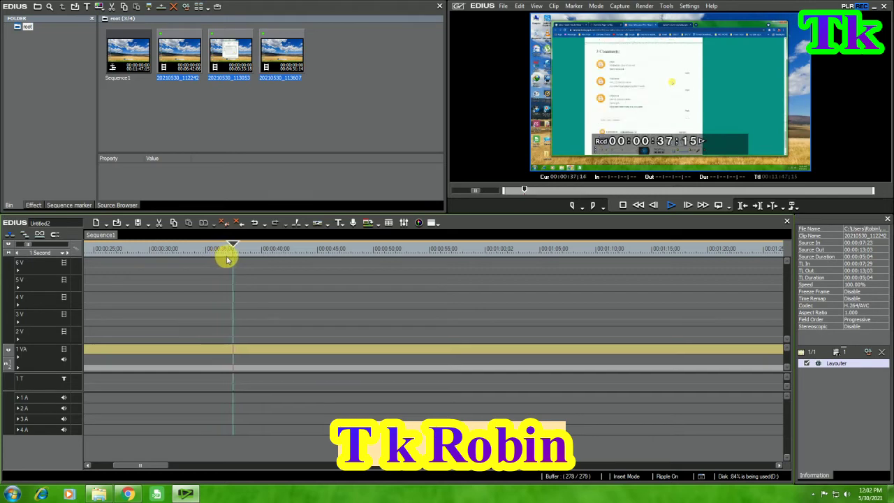
pyautogui.moveTo(163, 464); pyautogui.dragTo(174, 447)
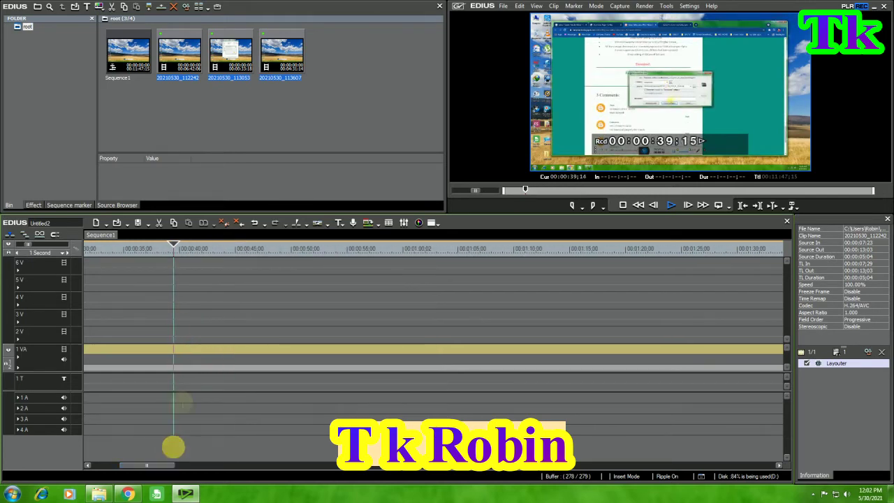
pyautogui.moveTo(186, 250); pyautogui.dragTo(224, 255)
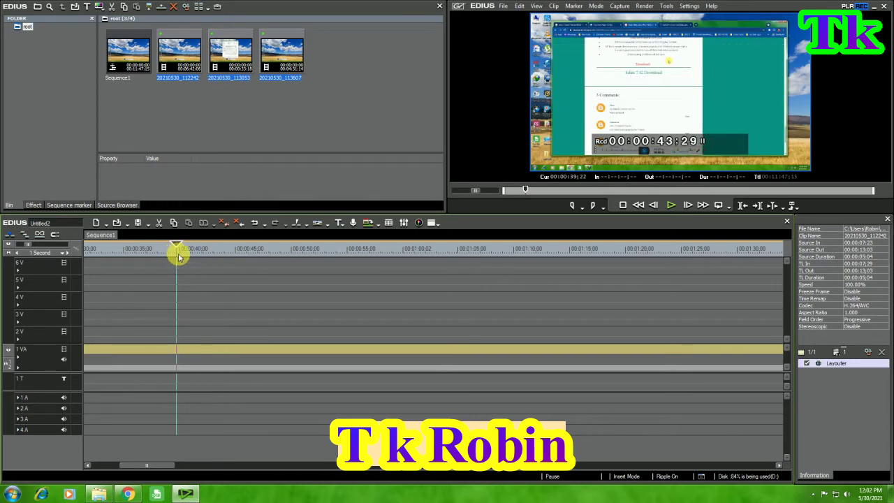
pyautogui.moveTo(178, 253); pyautogui.dragTo(240, 254)
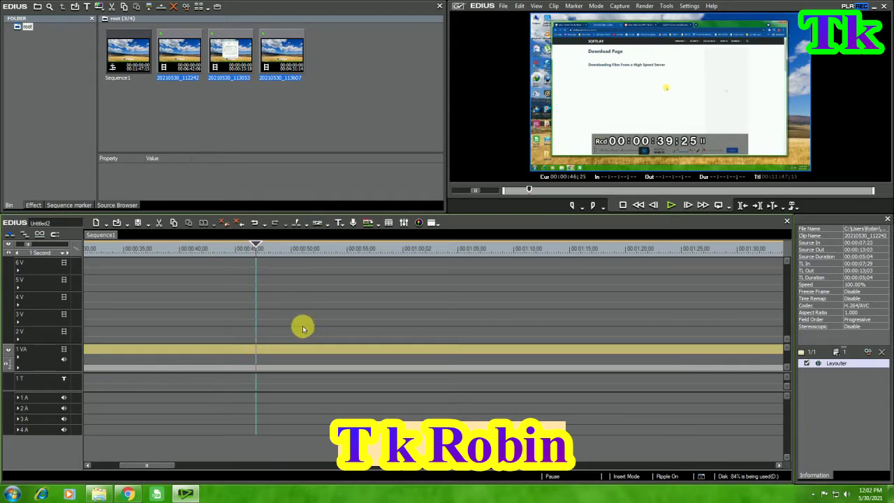
# - Play on to the part with two download dialogs, step back frame by frame and cut the clip at 00:01:59;07
pyautogui.press('space')
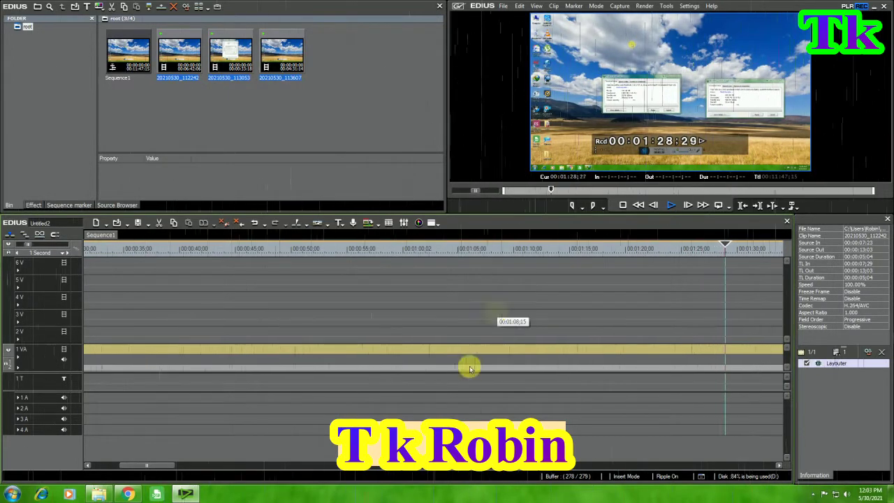
pyautogui.moveTo(170, 465); pyautogui.dragTo(208, 464)
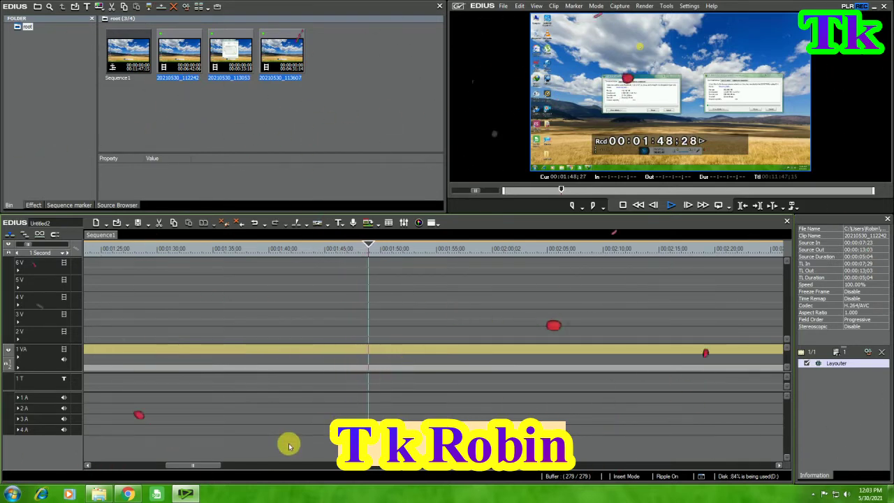
pyautogui.moveTo(216, 466); pyautogui.dragTo(233, 465)
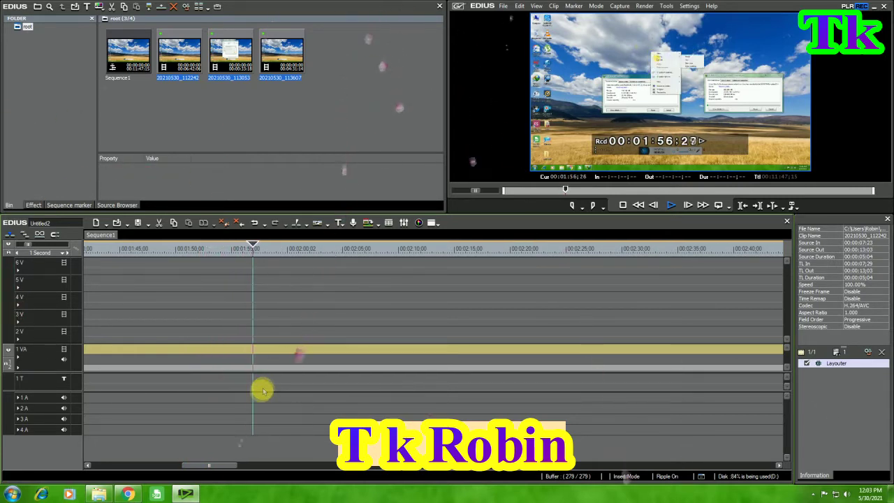
pyautogui.moveTo(226, 466); pyautogui.dragTo(229, 466)
pyautogui.press('space')
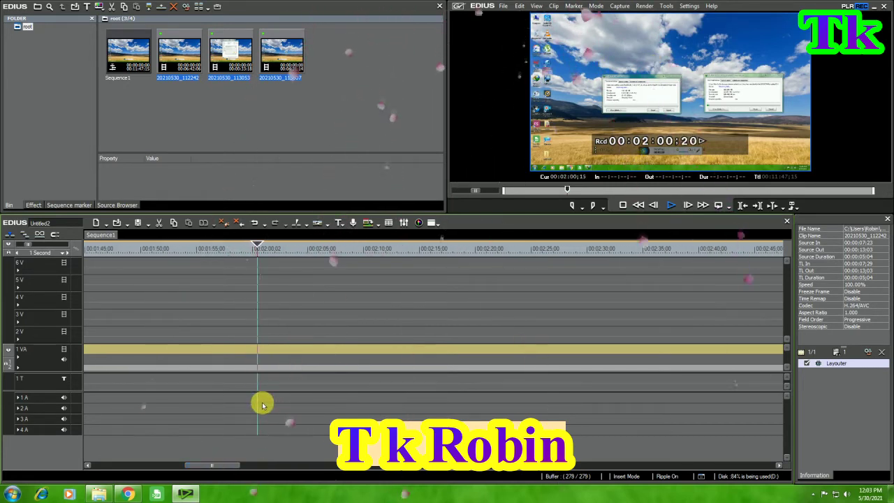
pyautogui.press('Left')
pyautogui.press('Left')
pyautogui.press('Left')
pyautogui.press('Left')
pyautogui.press('Left')
pyautogui.press('Left')
pyautogui.press('Left')
pyautogui.press('Left')
pyautogui.press('Left')
pyautogui.press('Left')
pyautogui.press('Left')
pyautogui.press('Left')
pyautogui.press('Left')
pyautogui.press('Left')
pyautogui.press('Left')
pyautogui.press('Left')
pyautogui.press('Left')
pyautogui.press('Left')
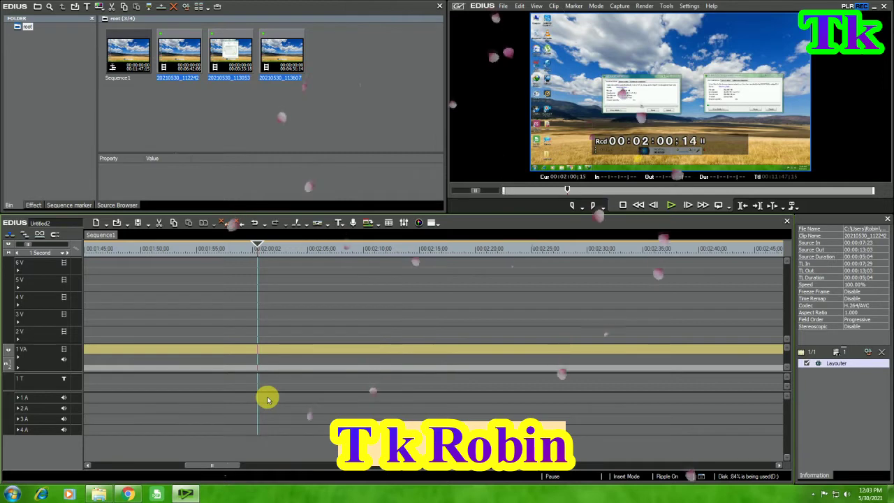
pyautogui.press('Left')
pyautogui.press('Left')
pyautogui.press('Left')
pyautogui.press('Left')
pyautogui.press('Left')
pyautogui.press('Left')
pyautogui.press('Left')
pyautogui.press('Left')
pyautogui.press('Left')
pyautogui.press('Left')
pyautogui.press('Left')
pyautogui.press('Left')
pyautogui.press('Left')
pyautogui.press('Left')
pyautogui.press('Left')
pyautogui.press('Left')
pyautogui.press('Left')
pyautogui.press('Left')
pyautogui.press('Left')
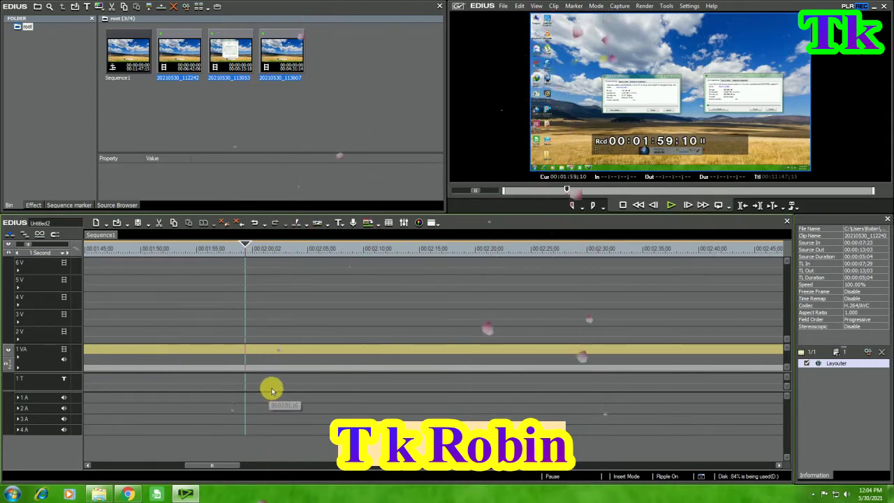
pyautogui.press('Left')
pyautogui.press('Left')
pyautogui.press('Left')
pyautogui.click(274, 351)
pyautogui.press('c')
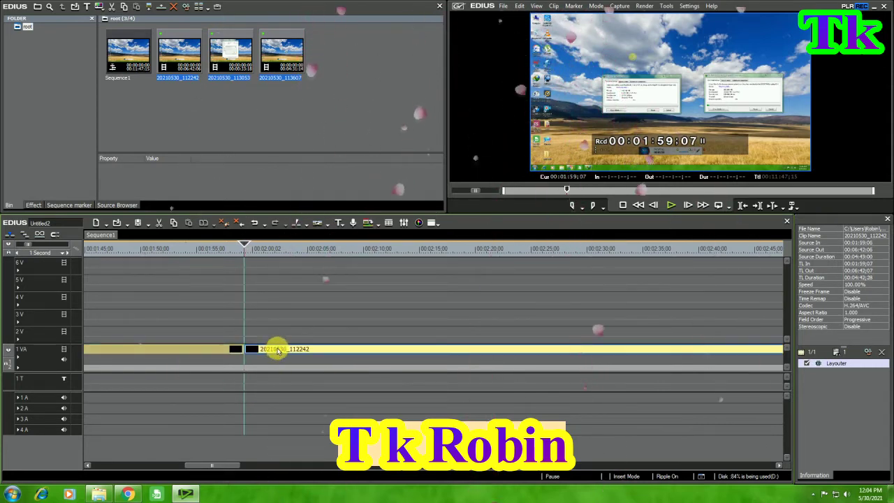
# - Cut the clip again at 00:02:02;25 and ripple-delete the piece between the two cuts
pyautogui.press('space')
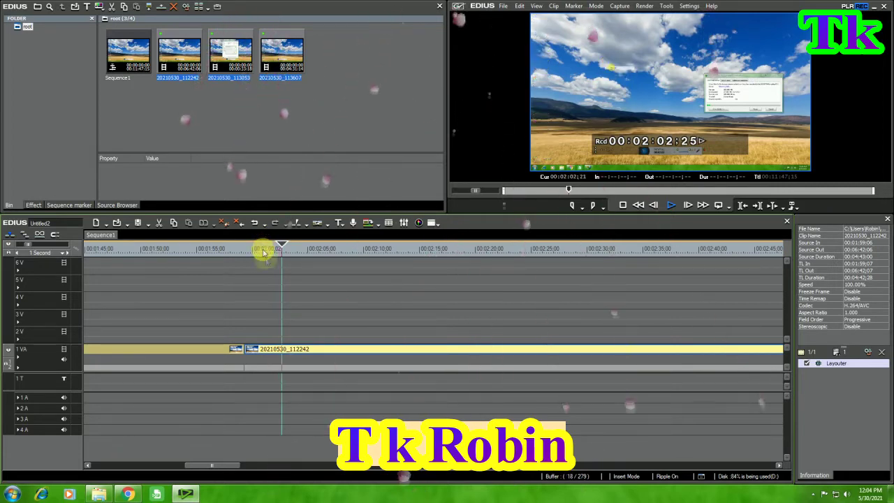
pyautogui.press('c')
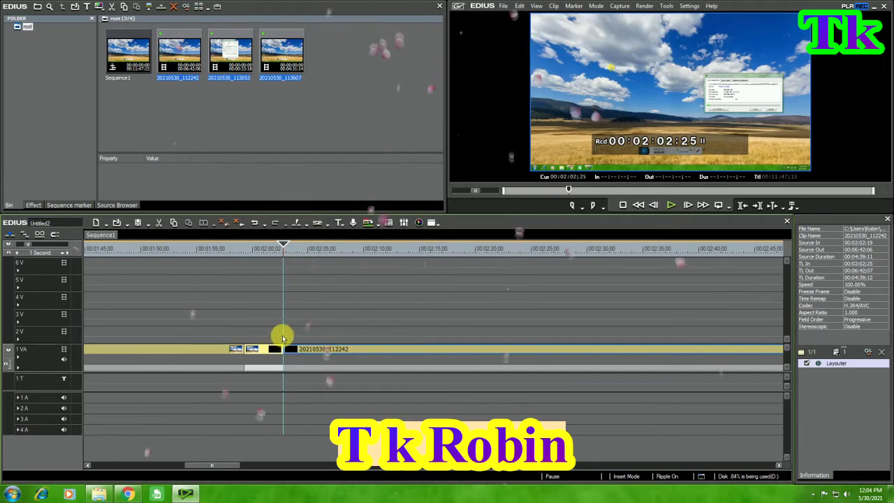
pyautogui.press('Delete')
pyautogui.click(233, 249)
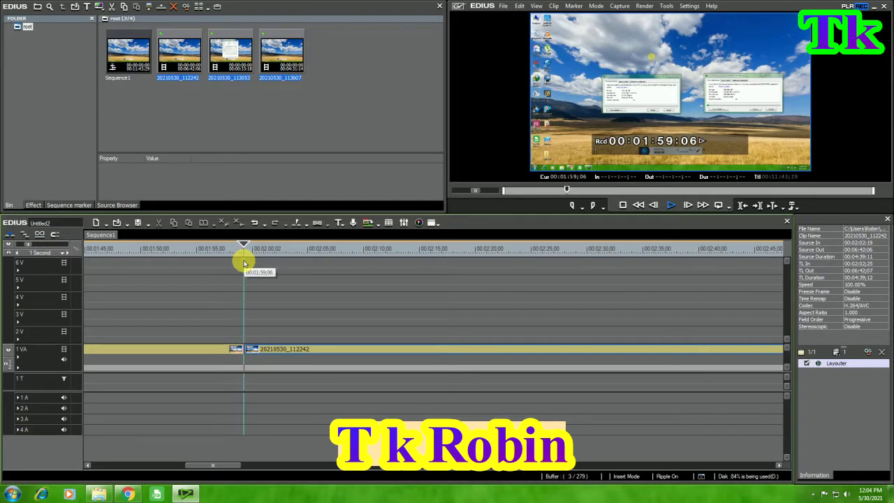
# - Switch the timeline to overwrite mode and replay from 00:01:59;07 to cut the clip at 00:02:01;28
pyautogui.click(10, 236)
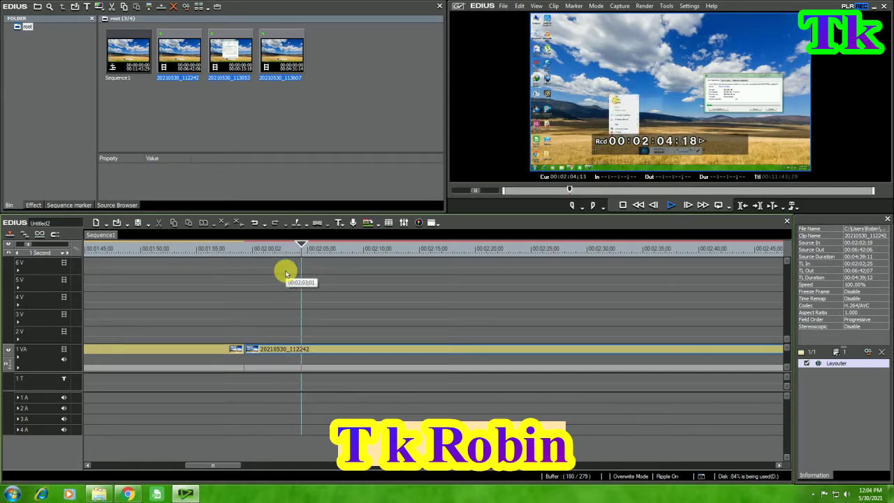
pyautogui.moveTo(303, 248); pyautogui.dragTo(246, 254)
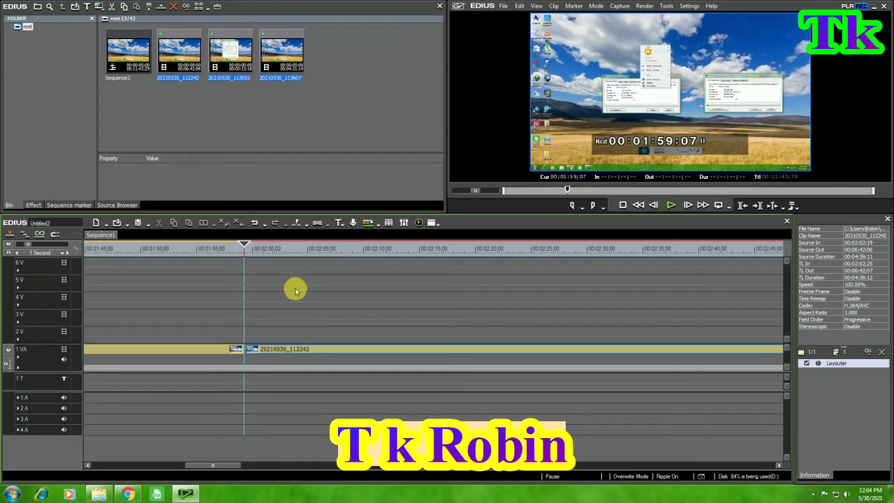
pyautogui.press('space')
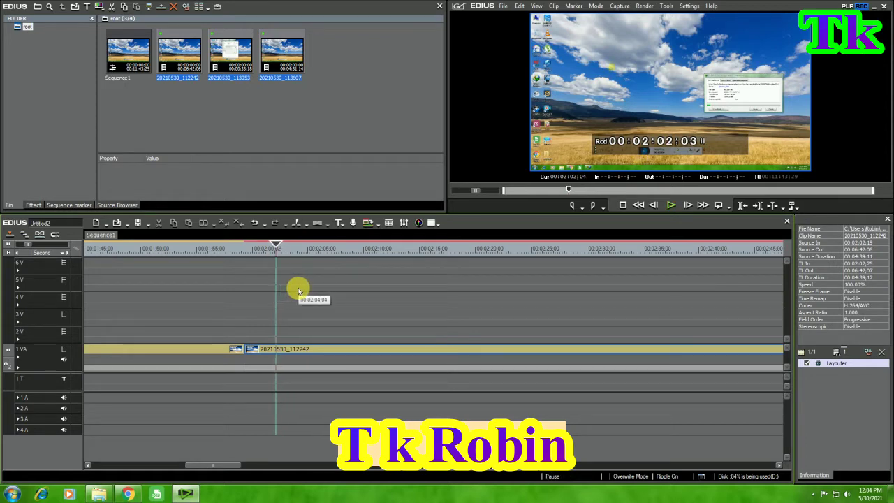
pyautogui.click(285, 346)
pyautogui.press('c')
# - Play on to cut the clip at 00:02:05;15 and delete the piece between the last two cuts
pyautogui.press('space')
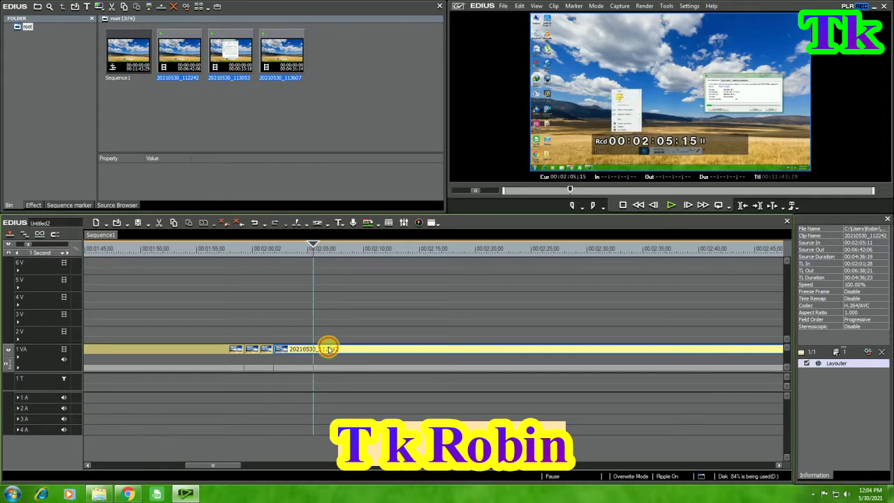
pyautogui.press('c')
pyautogui.click(297, 399)
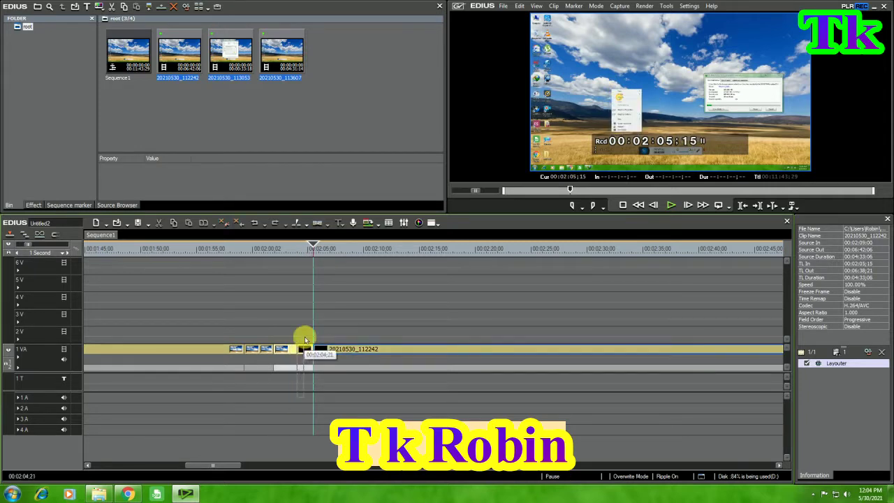
pyautogui.press('Delete')
# - Move the remaining clip back to close the gap and cut it at 00:02:05;27 on the Google search page
pyautogui.click(343, 350)
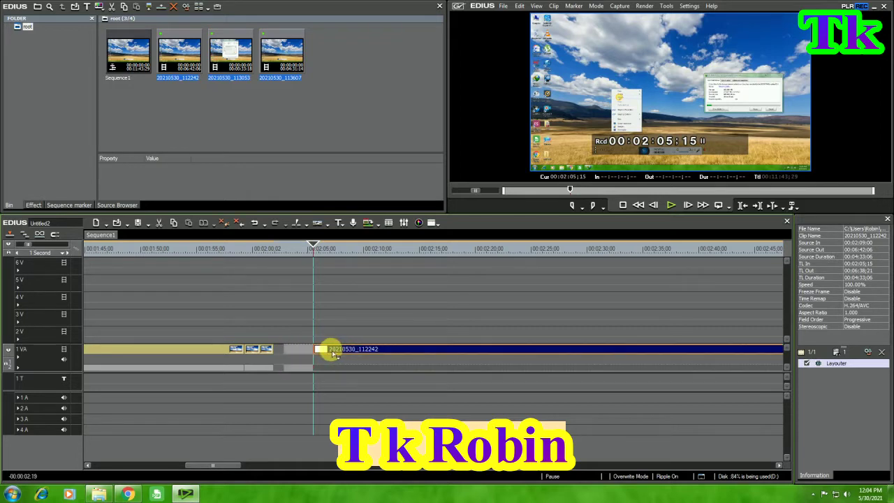
pyautogui.moveTo(327, 353); pyautogui.dragTo(288, 353)
pyautogui.click(256, 252)
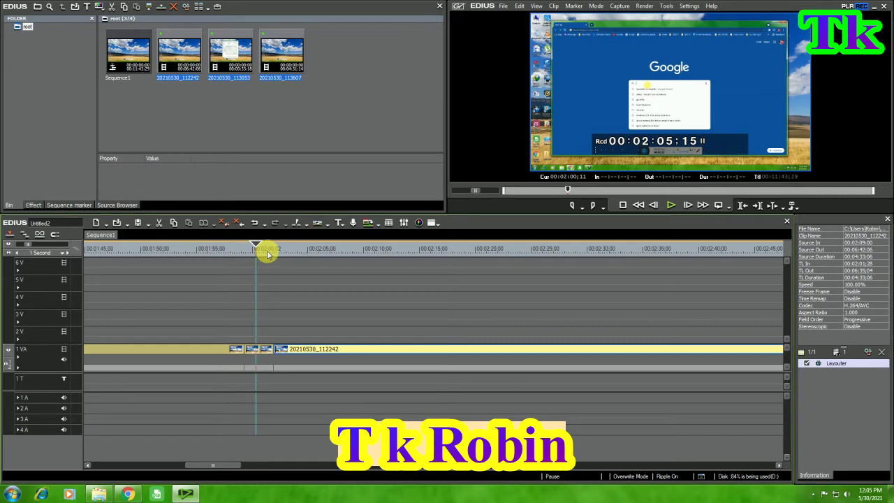
pyautogui.press('space')
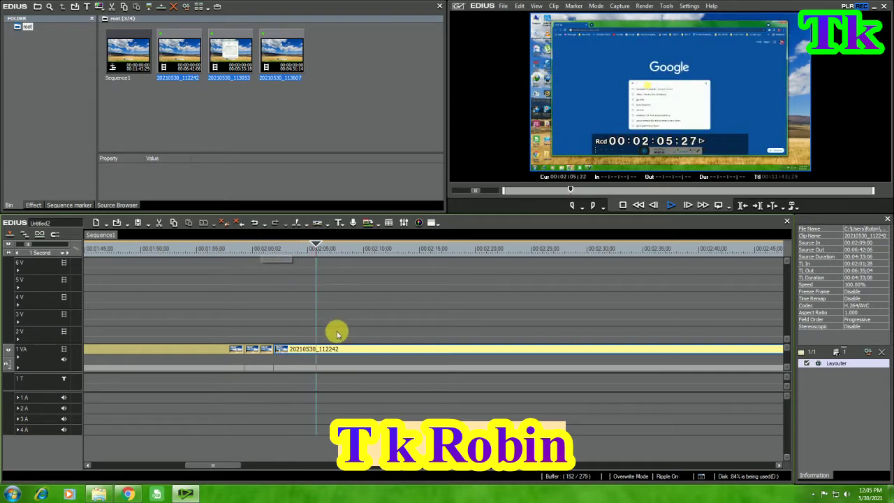
pyautogui.press('c')
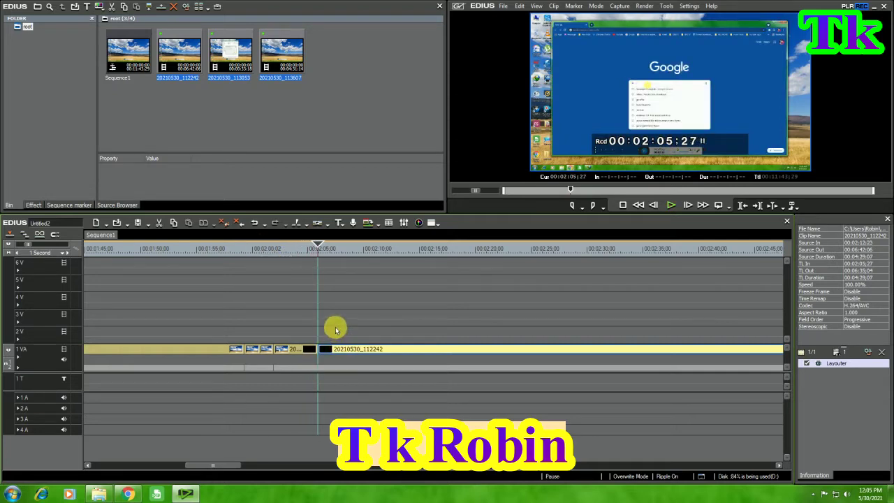
# - Play on to where the search results page starts loading and cut the clip at 00:02:16;28
pyautogui.press('space')
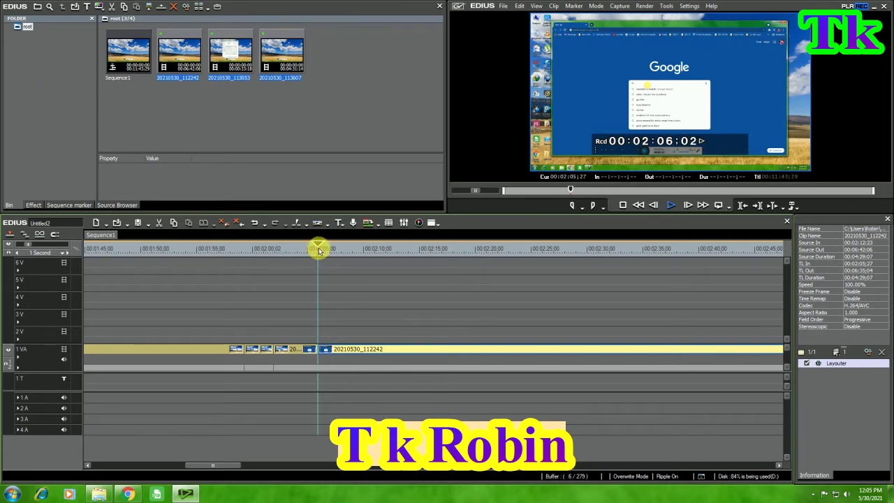
pyautogui.moveTo(323, 250); pyautogui.dragTo(348, 253)
pyautogui.press('space')
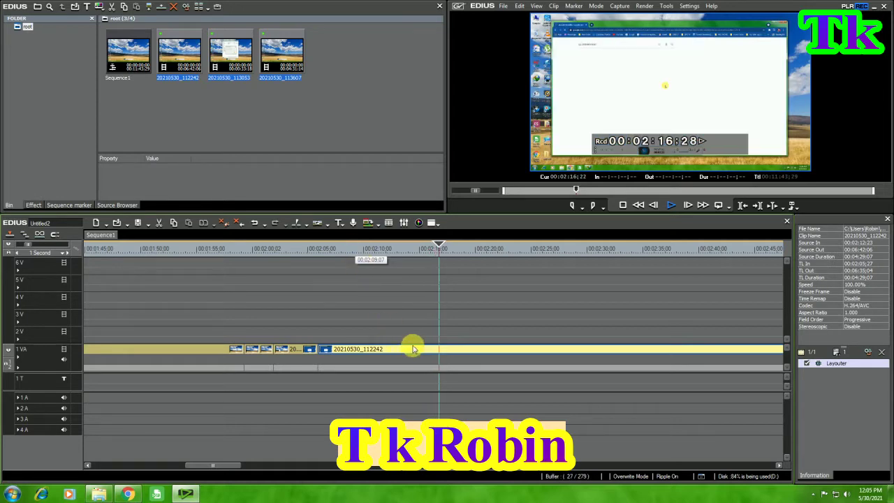
pyautogui.press('c')
# - Enlarge the Google search clip between 00:02:05;27 and 00:02:16;28 to a stretch of 114.70 % with the Layouter
pyautogui.moveTo(440, 247); pyautogui.dragTo(319, 256)
pyautogui.click(360, 349)
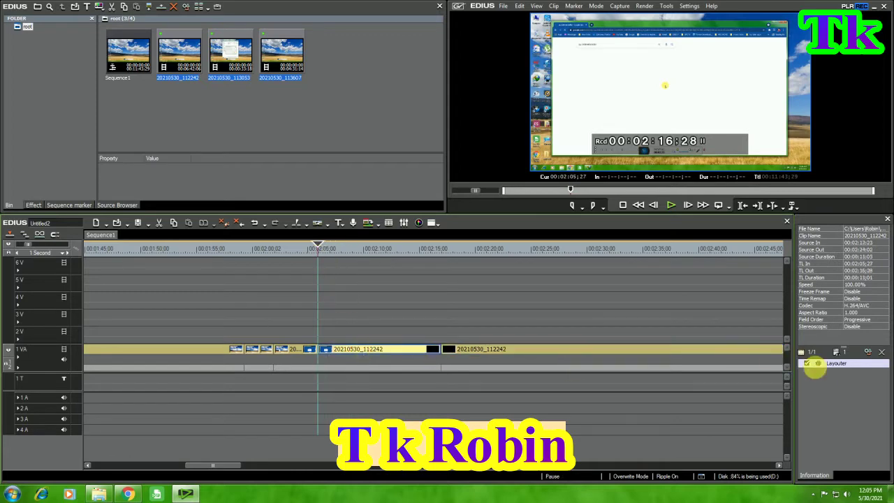
pyautogui.click(827, 364)
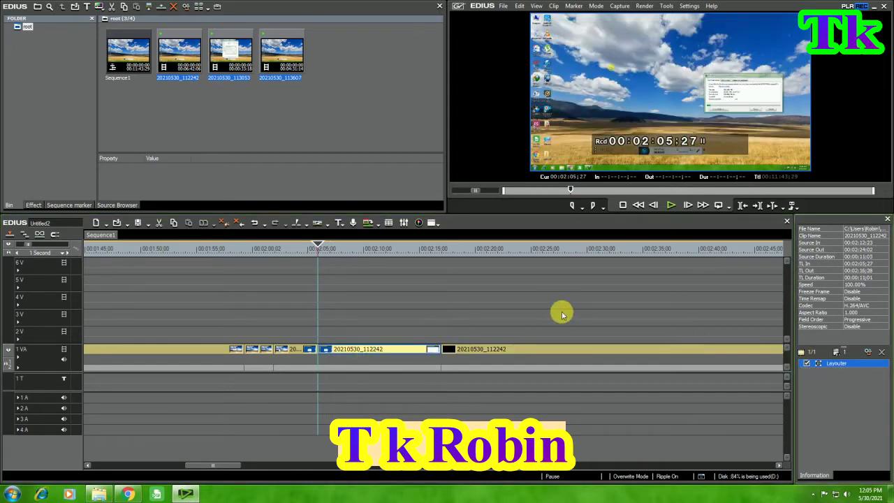
pyautogui.press('F7')
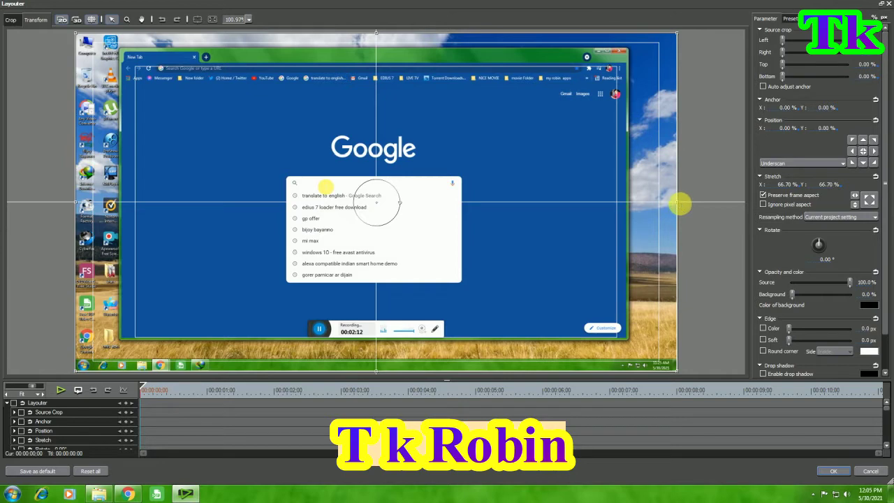
pyautogui.moveTo(684, 206); pyautogui.dragTo(753, 211)
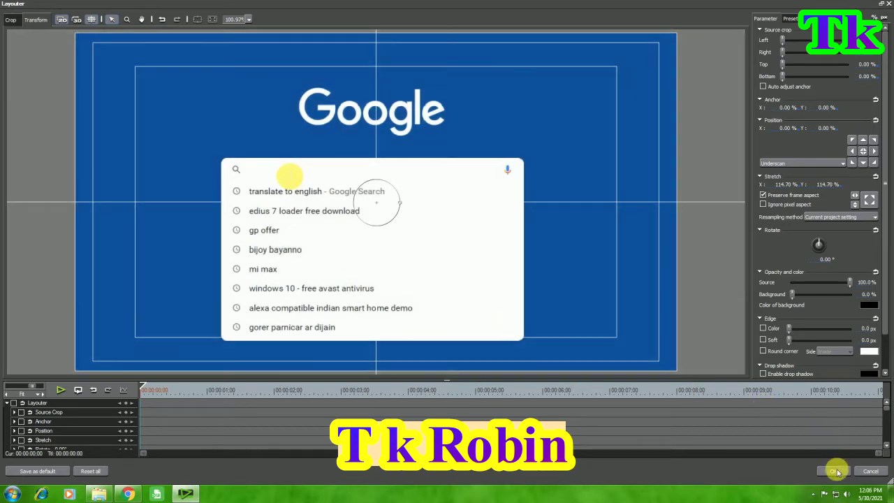
pyautogui.click(834, 471)
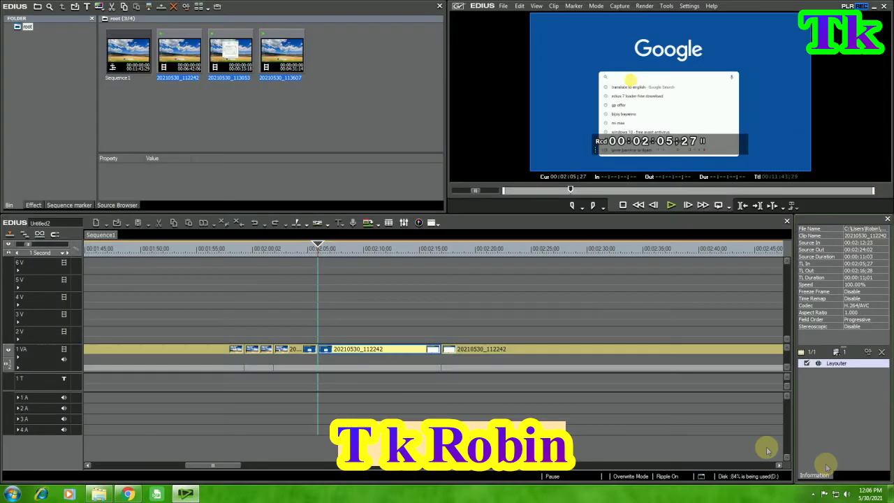
# - Replay from 00:02:04;19 through the following footage and cut the clip at 00:02:50;06 on the desktop view
pyautogui.click(303, 247)
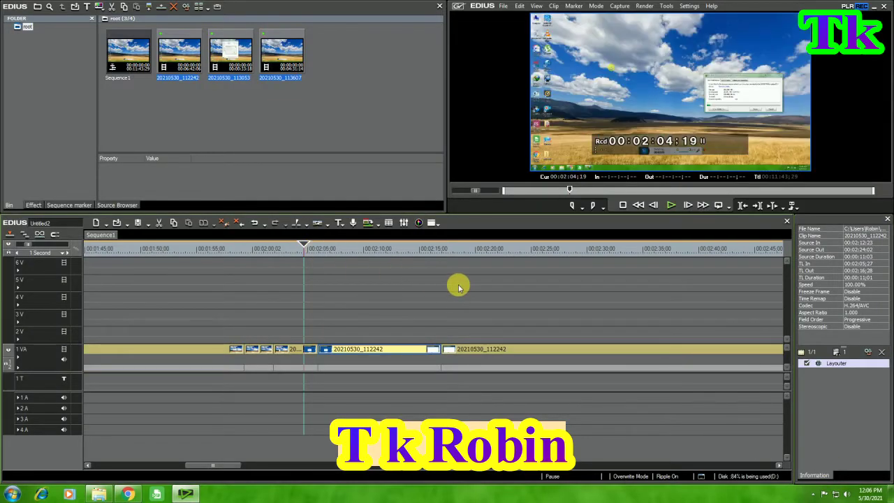
pyautogui.press('space')
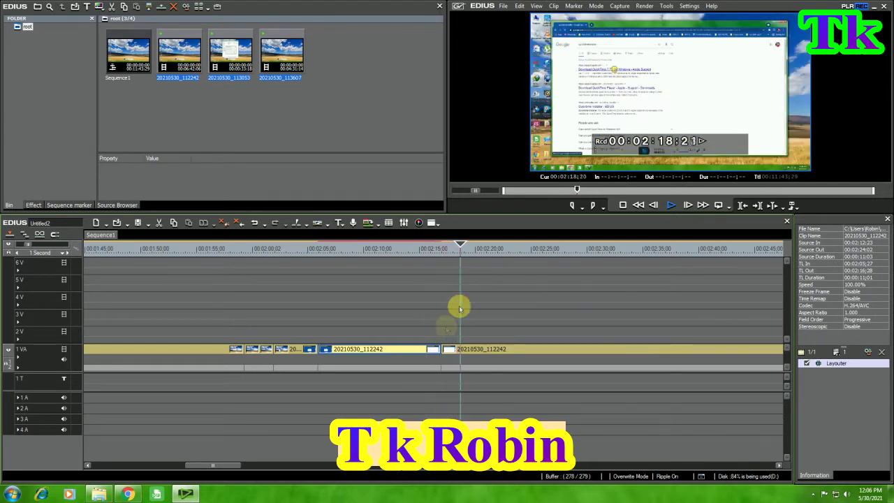
pyautogui.moveTo(220, 466); pyautogui.dragTo(236, 467)
pyautogui.moveTo(321, 248); pyautogui.dragTo(436, 258)
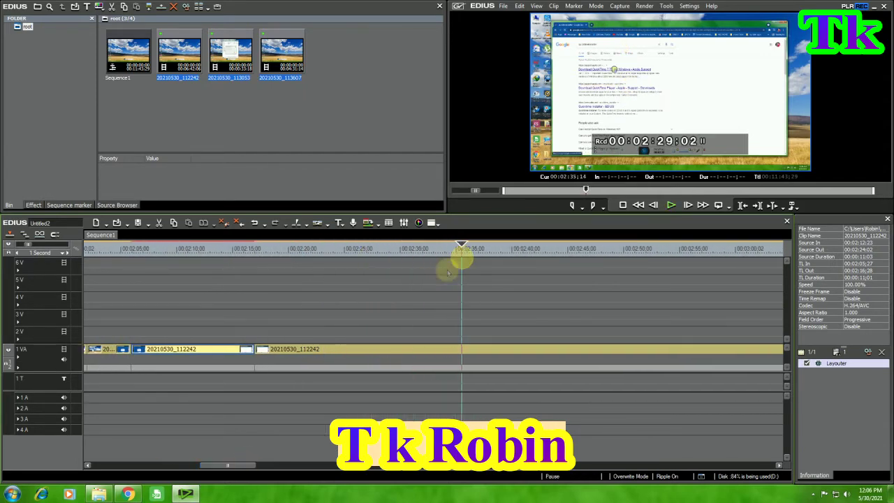
pyautogui.moveTo(243, 464)
pyautogui.mouseDown()
pyautogui.moveTo(269, 465)
pyautogui.moveTo(259, 466)
pyautogui.mouseUp()
pyautogui.click(246, 250)
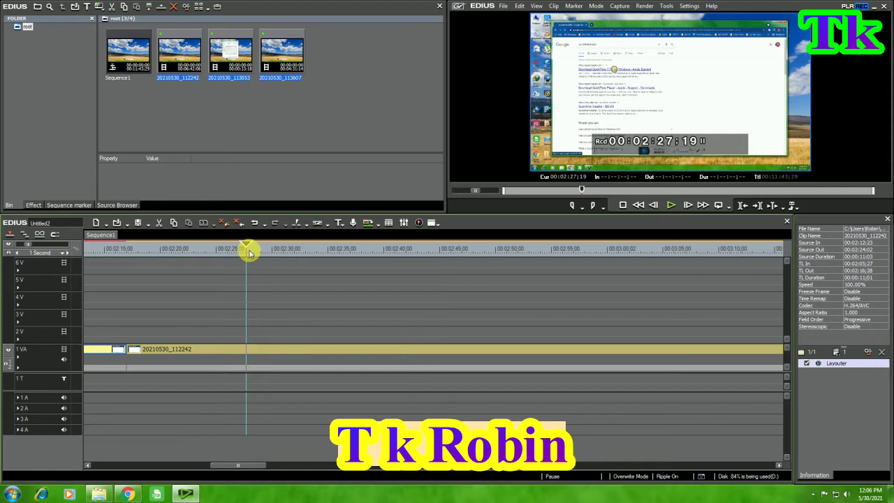
pyautogui.click(185, 250)
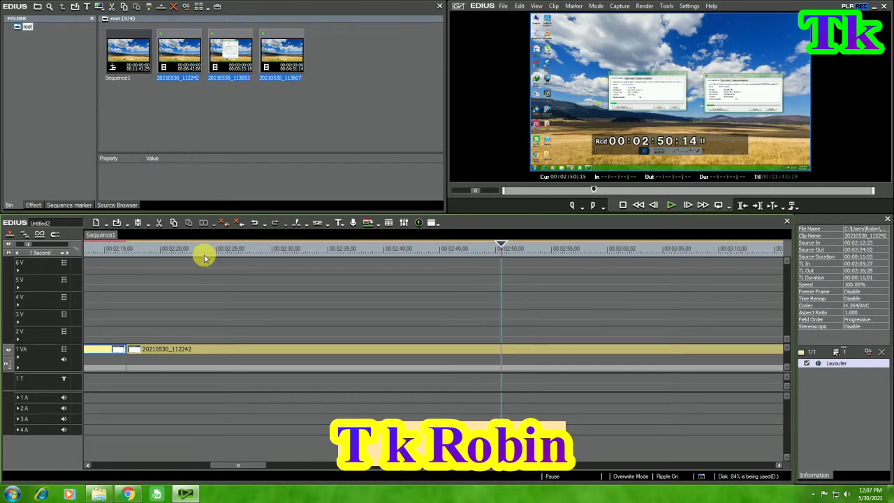
pyautogui.press('Left')
pyautogui.press('Left')
pyautogui.press('Left')
pyautogui.press('Left')
pyautogui.press('Left')
pyautogui.press('Left')
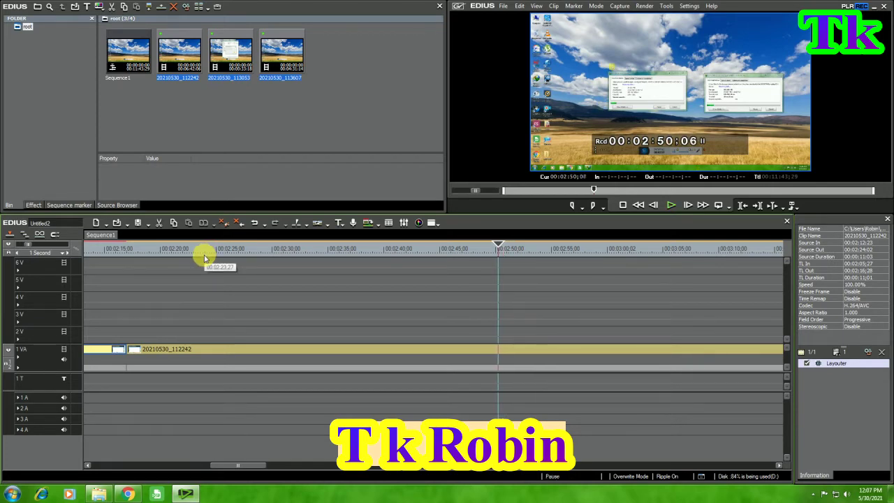
pyautogui.press('c')
# - Trim the clip after the cut so it starts at 00:02:55;14 and move it back to close the gap
pyautogui.click(522, 350)
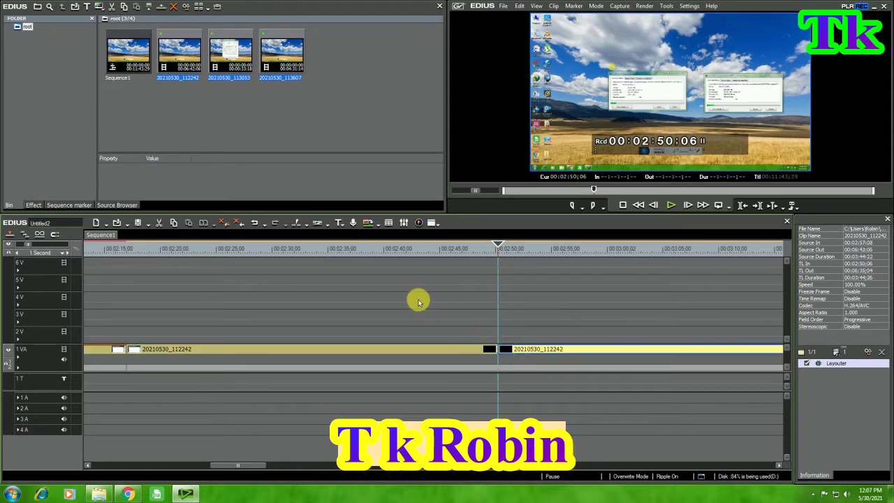
pyautogui.press('space')
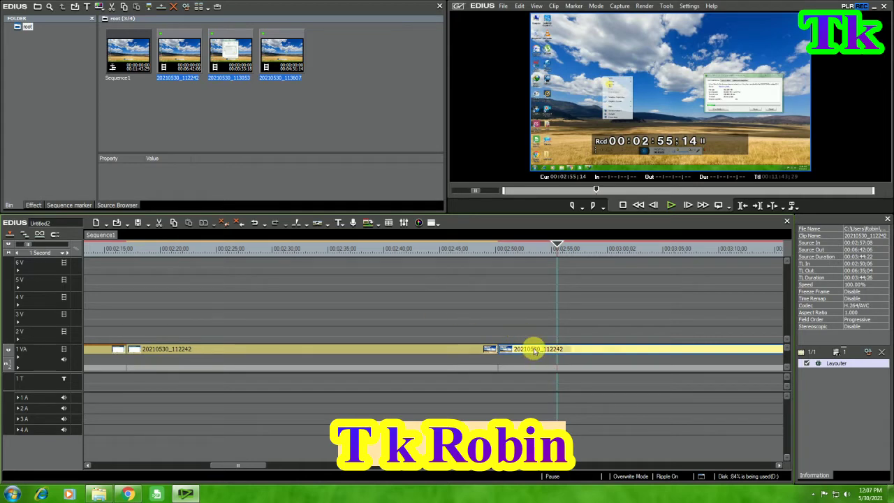
pyautogui.press('n')
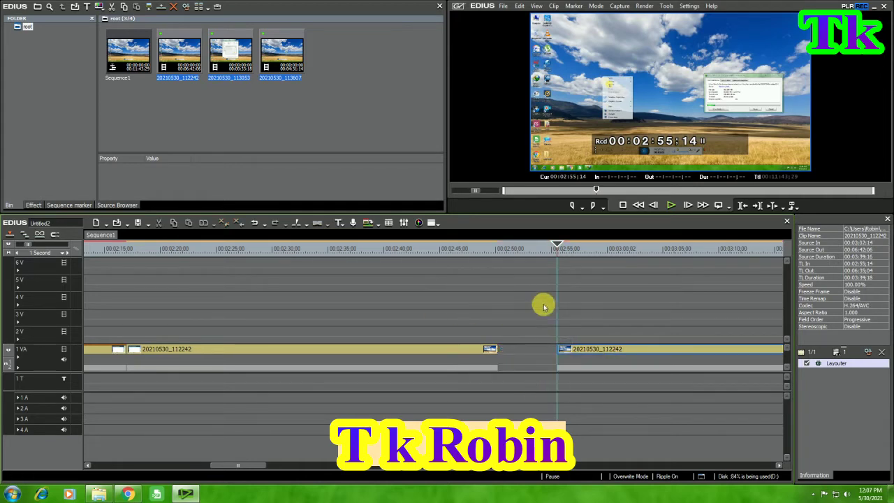
pyautogui.moveTo(595, 352); pyautogui.dragTo(534, 349)
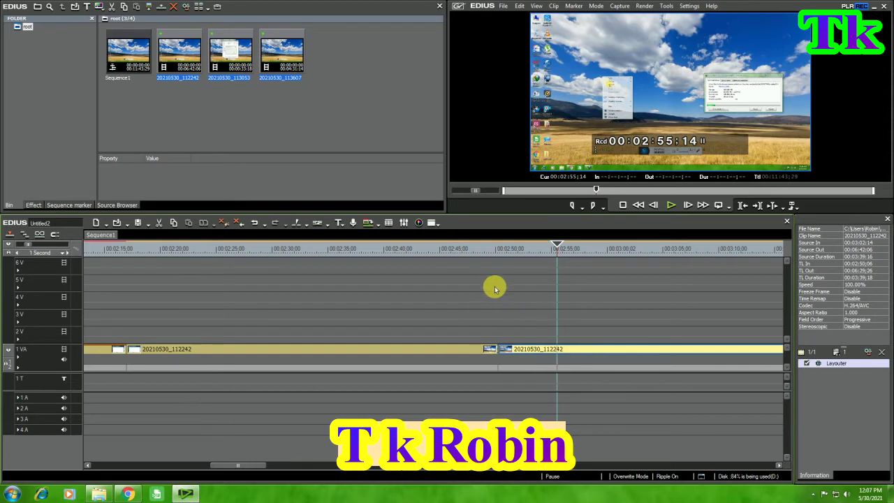
# - Replay from 00:02:48;13 across the join and cut the clip at 00:02:54;07 on the Google search page
pyautogui.click(479, 250)
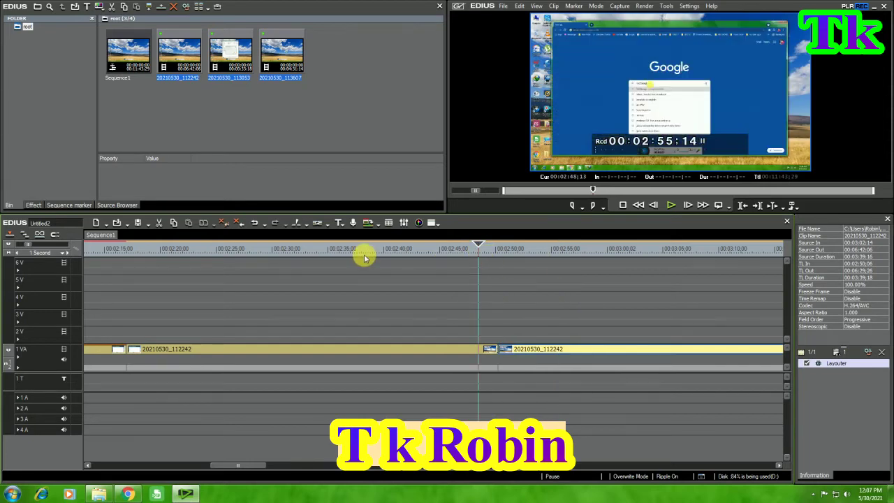
pyautogui.press('space')
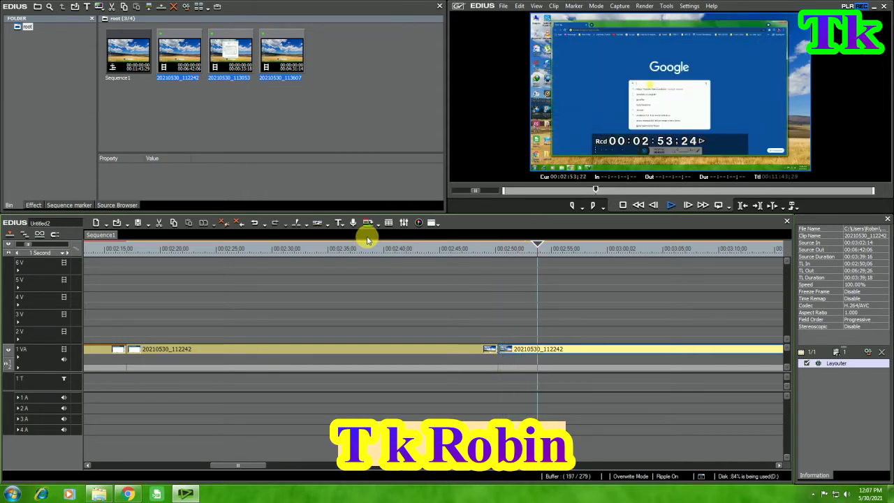
pyautogui.click(565, 348)
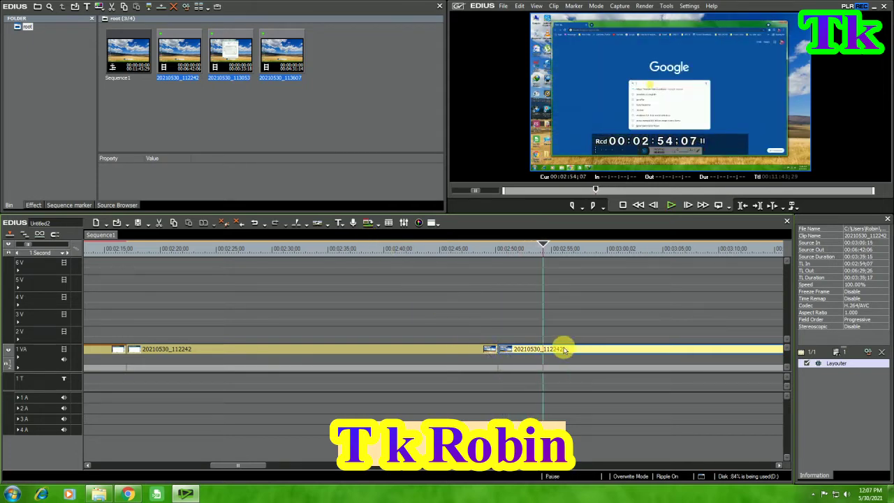
# - Play on until the search results have loaded and cut the clip at 00:03:00;05
pyautogui.press('space')
pyautogui.moveTo(244, 466); pyautogui.dragTo(279, 466)
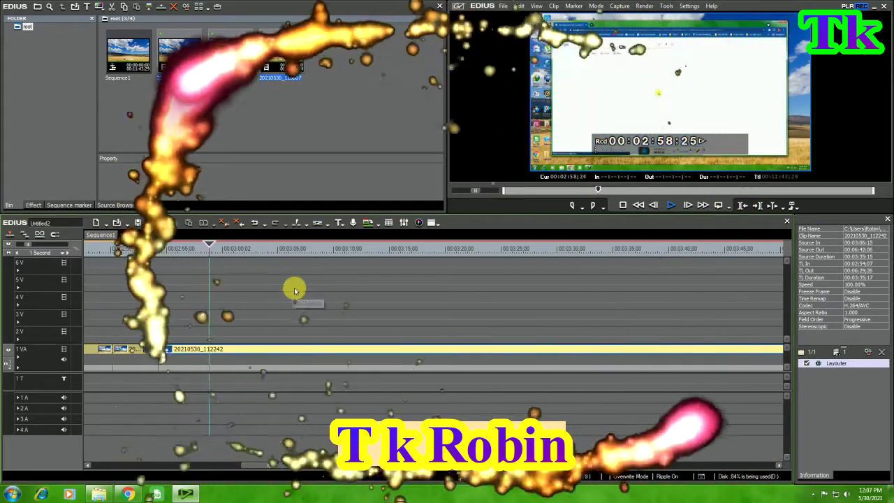
pyautogui.press('space')
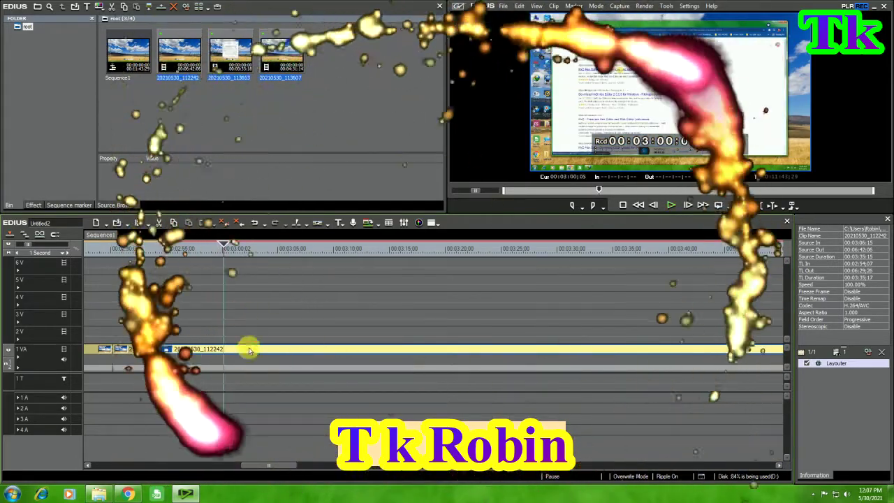
pyautogui.press('c')
# - Enlarge the clip between 00:02:54;07 and 00:03:00;05 to 152.50 % with the Layouter, positioned at X 2.90 %, Y 2.10 % around the search box
pyautogui.moveTo(226, 250); pyautogui.dragTo(162, 262)
pyautogui.click(176, 347)
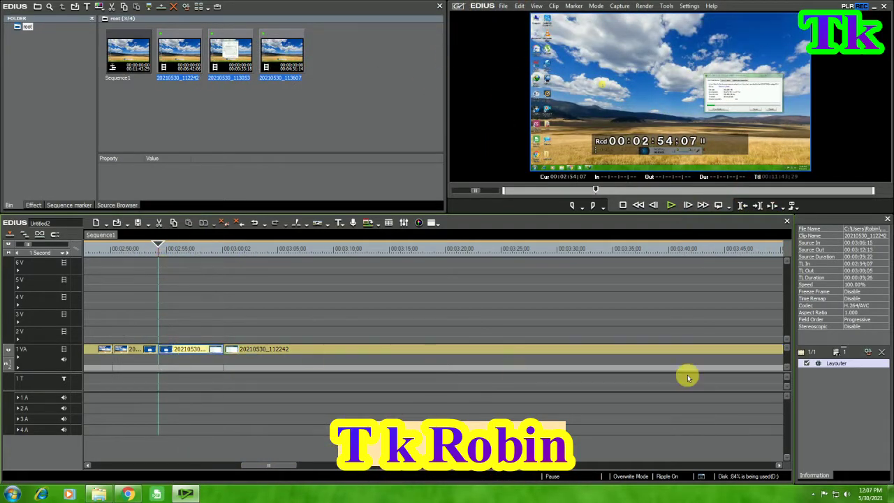
pyautogui.click(835, 364)
pyautogui.doubleClick(835, 364)
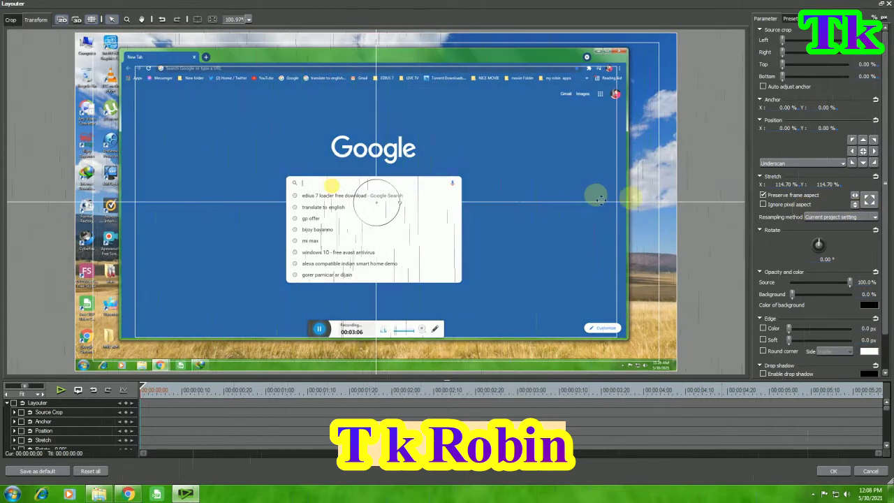
pyautogui.click(591, 200)
pyautogui.moveTo(591, 199); pyautogui.dragTo(501, 222)
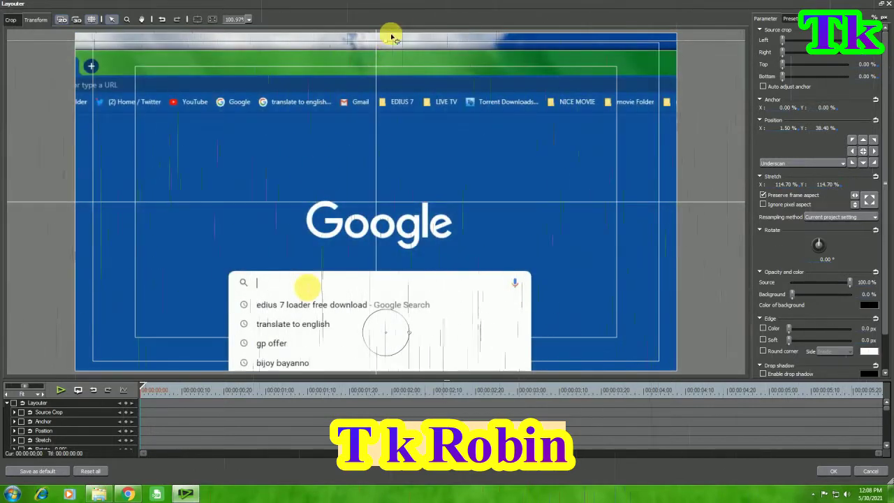
pyautogui.moveTo(393, 39); pyautogui.dragTo(412, 20)
pyautogui.moveTo(438, 183); pyautogui.dragTo(391, 66)
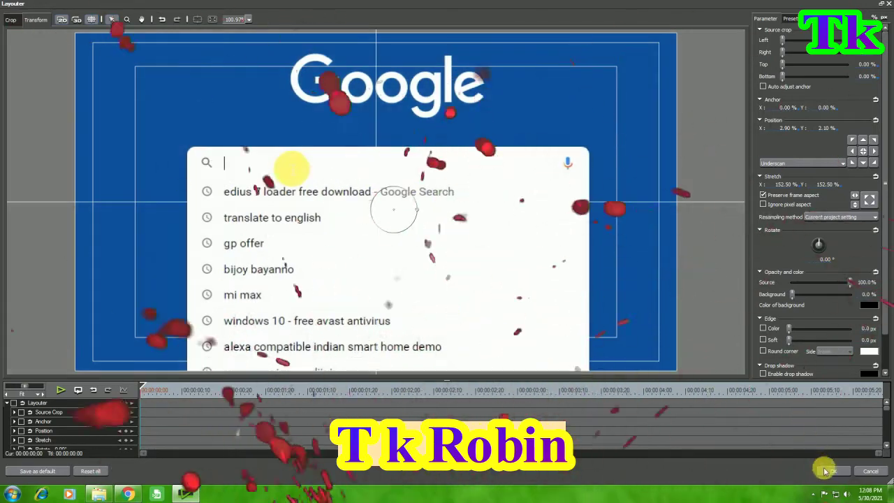
pyautogui.click(834, 471)
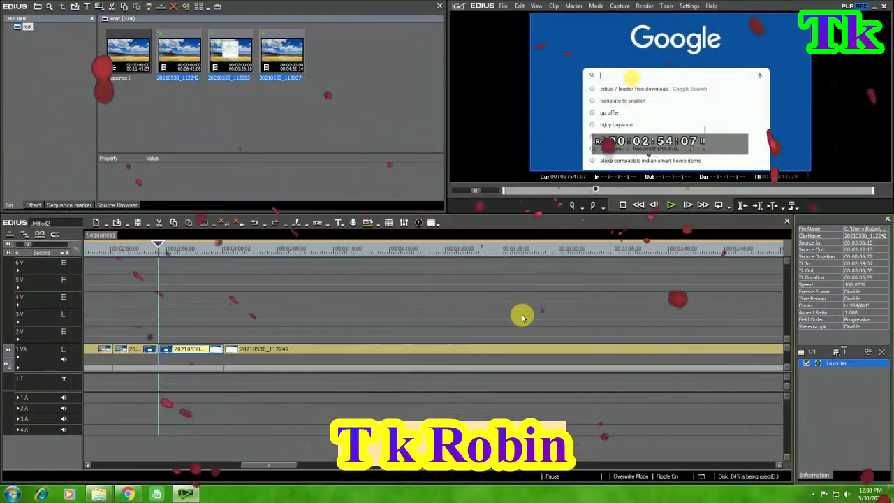
# - Replay from 00:02:53;18 through the following footage and cut the clip at 00:03:52;03, before the download windows close
pyautogui.click(151, 248)
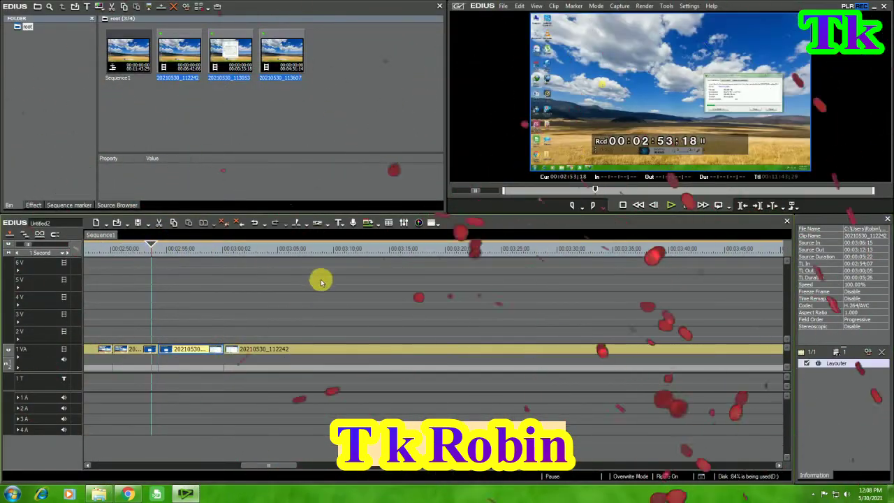
pyautogui.press('space')
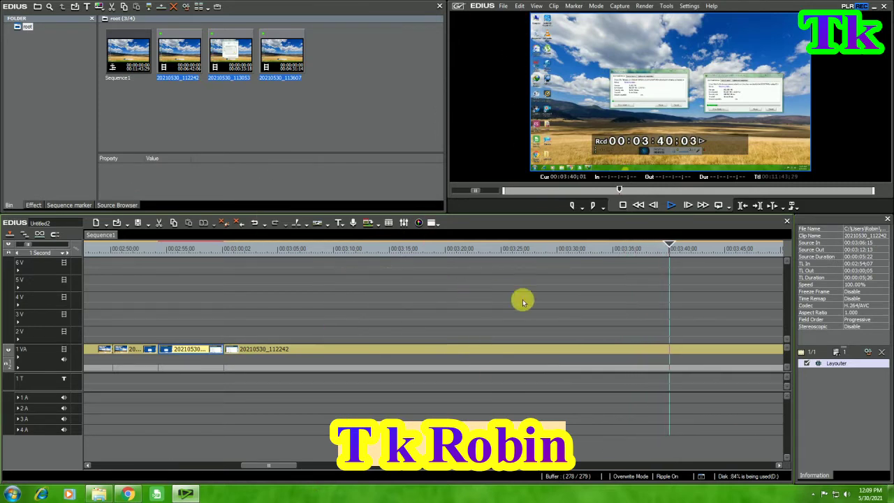
pyautogui.moveTo(278, 463); pyautogui.dragTo(314, 462)
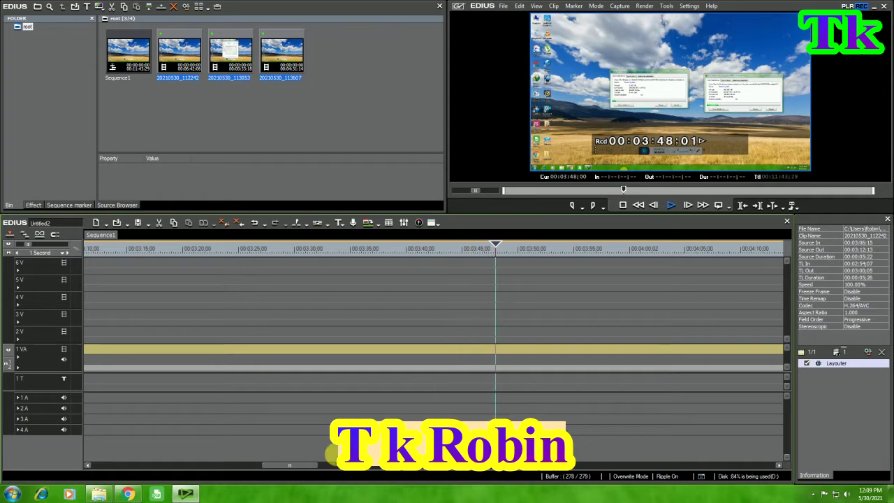
pyautogui.moveTo(309, 463); pyautogui.dragTo(322, 467)
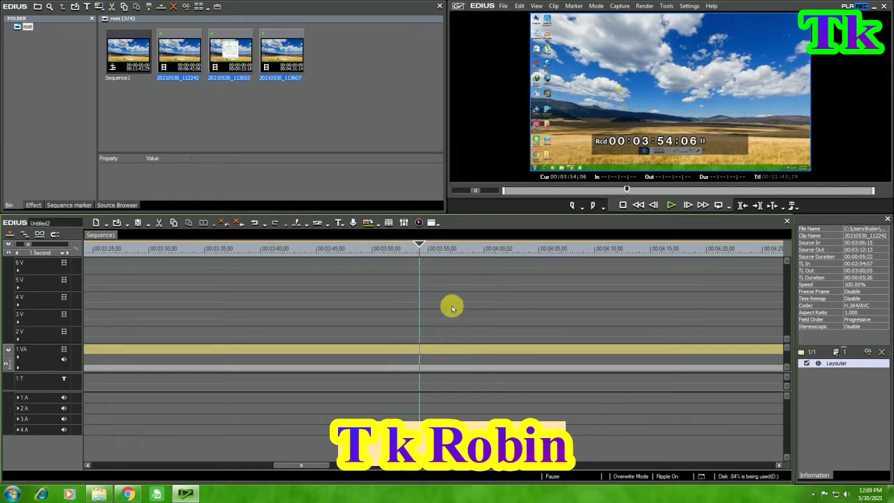
pyautogui.press('j')
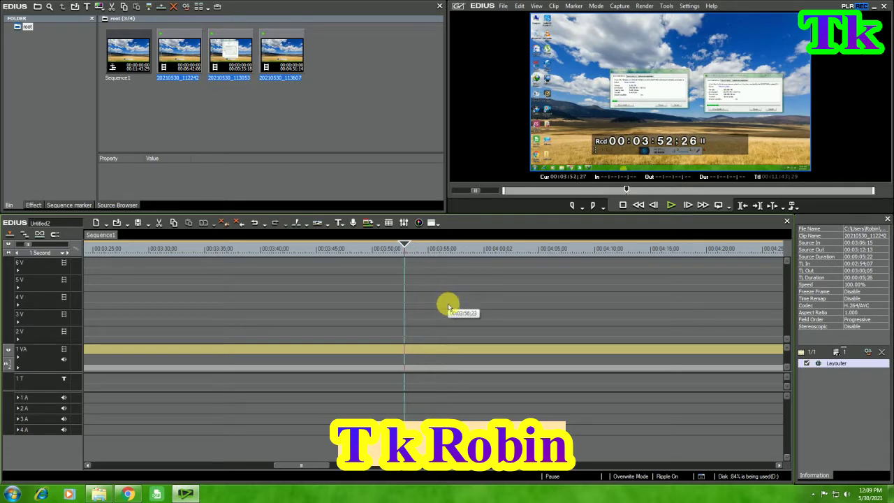
pyautogui.click(428, 348)
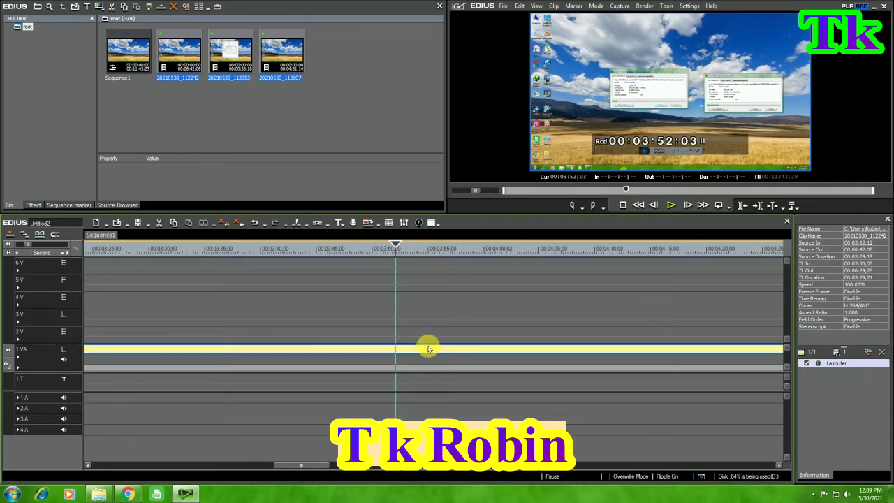
pyautogui.press('c')
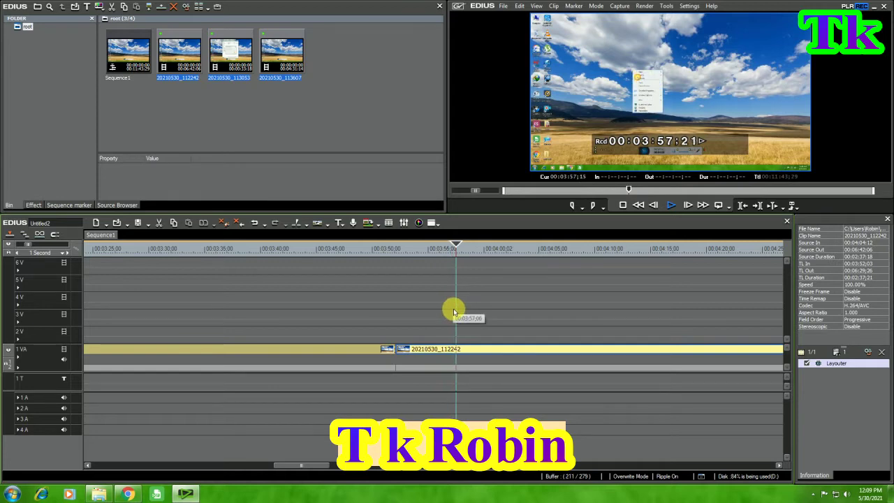
# - Step back frame by frame to 00:03:56;10, before the desktop menu is used, and cut the 20210530_112242 clip there
pyautogui.press('space')
pyautogui.press('Left')
pyautogui.press('Left')
pyautogui.press('Left')
pyautogui.press('Left')
pyautogui.press('Left')
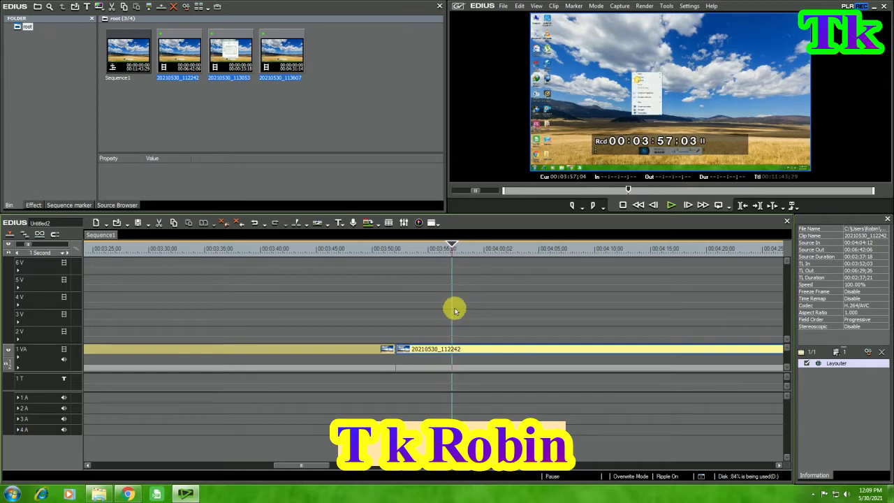
pyautogui.press('Left')
pyautogui.press('Left')
pyautogui.press('Left')
pyautogui.press('Left')
pyautogui.press('Left')
pyautogui.press('Left')
pyautogui.press('Left')
pyautogui.press('Left')
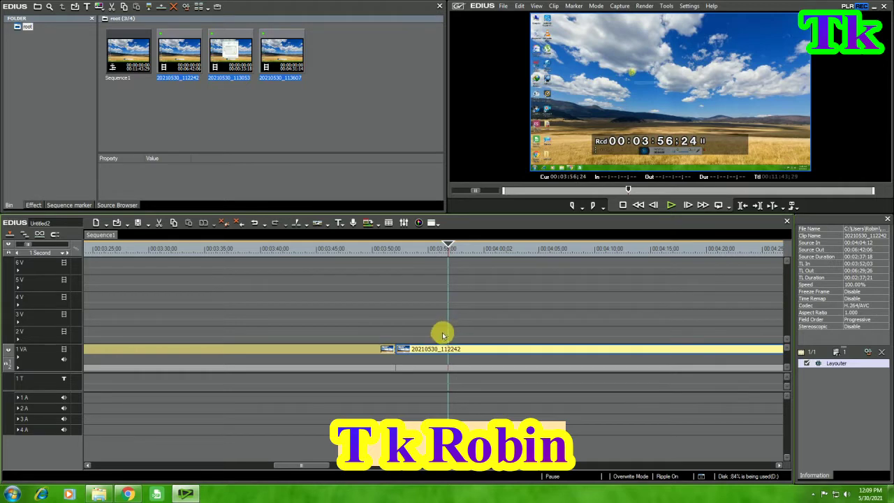
pyautogui.press('Left')
pyautogui.press('Left')
pyautogui.press('Left')
pyautogui.press('Left')
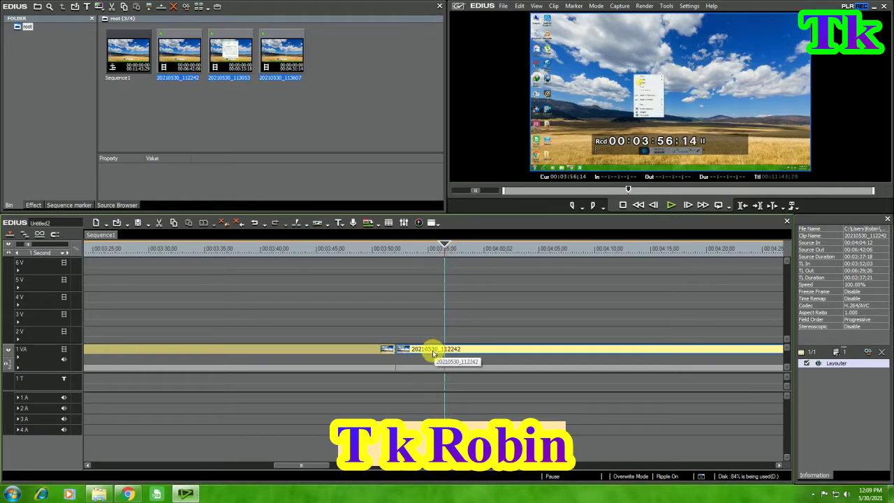
# - Delete the segment between 00:03:52;03 and 00:03:56;10 and close the gap with the rest of the clip
pyautogui.click(423, 351)
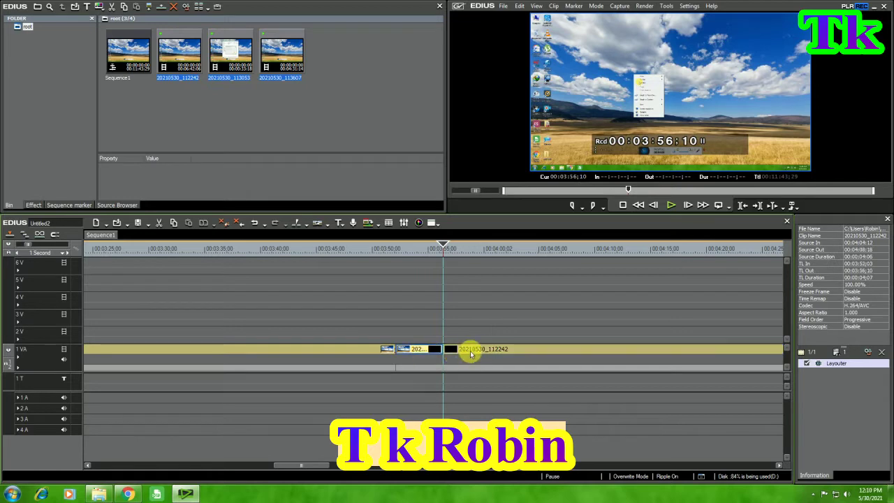
pyautogui.press('Delete')
pyautogui.moveTo(447, 350); pyautogui.dragTo(395, 350)
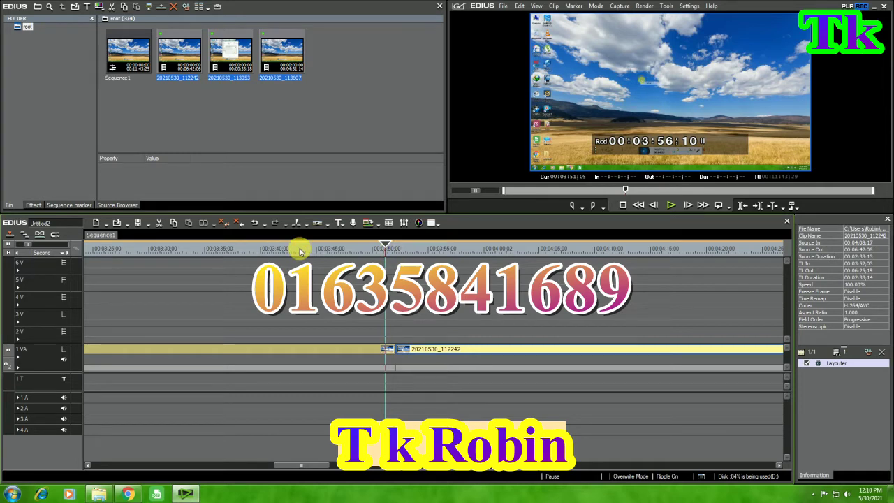
# - Replay from 00:03:51;05 across the join and skim the software installation footage past 00:04:56;01
pyautogui.press('space')
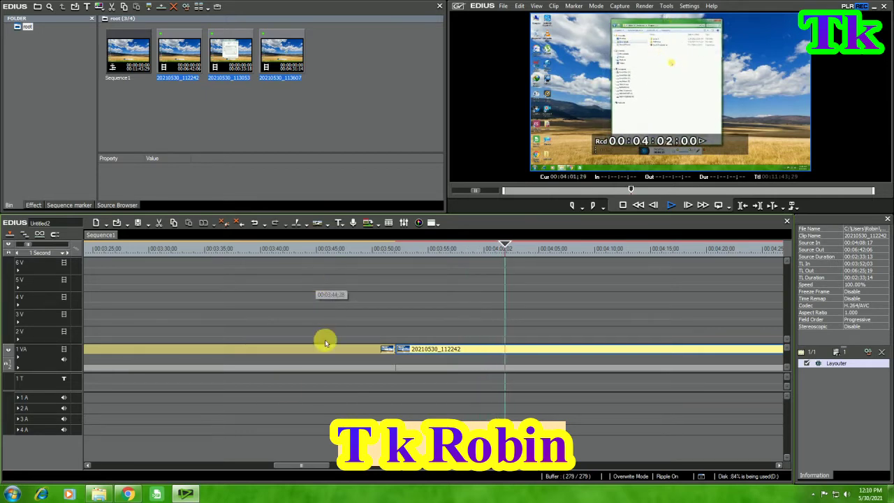
pyautogui.moveTo(297, 464); pyautogui.dragTo(314, 467)
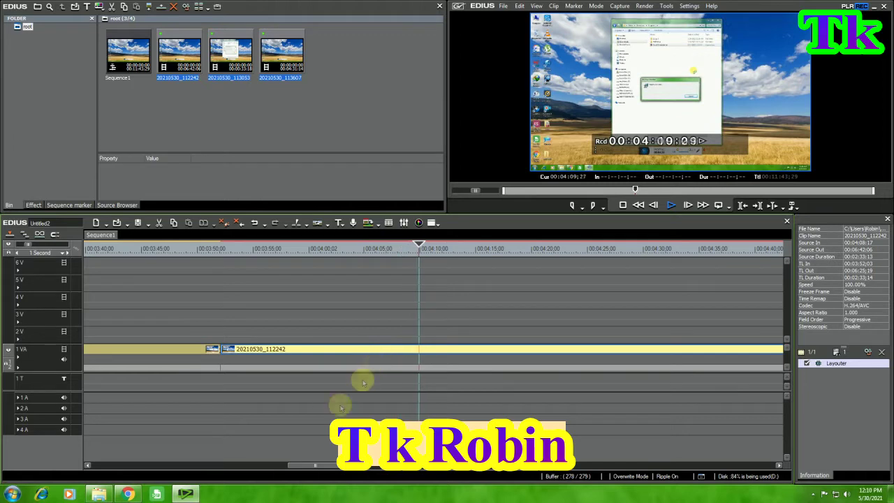
pyautogui.scroll(-3, 312, 462)
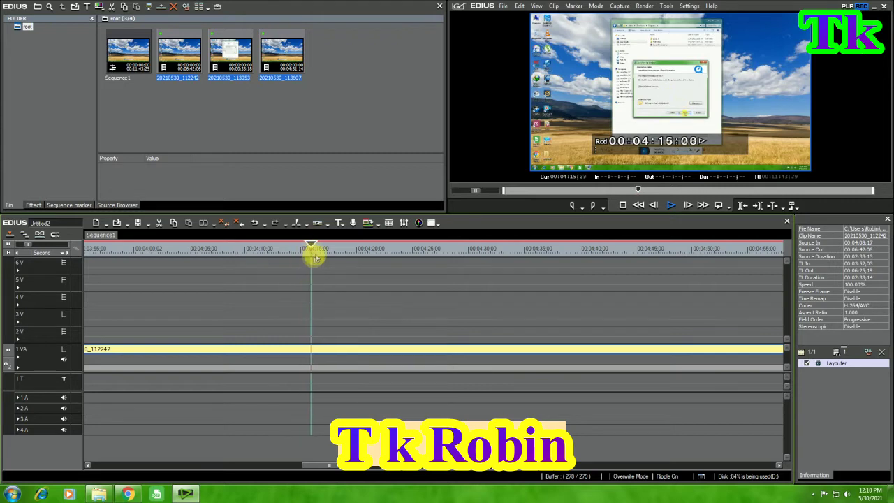
pyautogui.moveTo(334, 251); pyautogui.dragTo(443, 258)
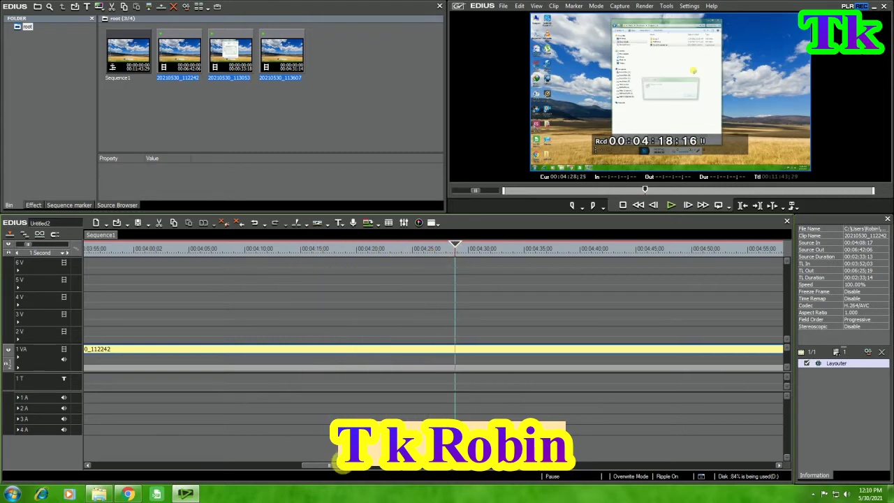
pyautogui.moveTo(343, 466); pyautogui.dragTo(374, 466)
pyautogui.moveTo(103, 248); pyautogui.dragTo(407, 258)
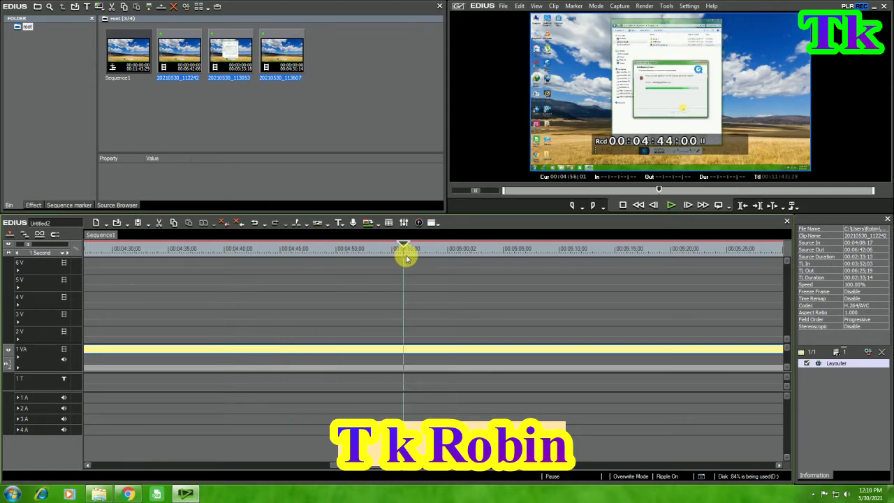
pyautogui.press('space')
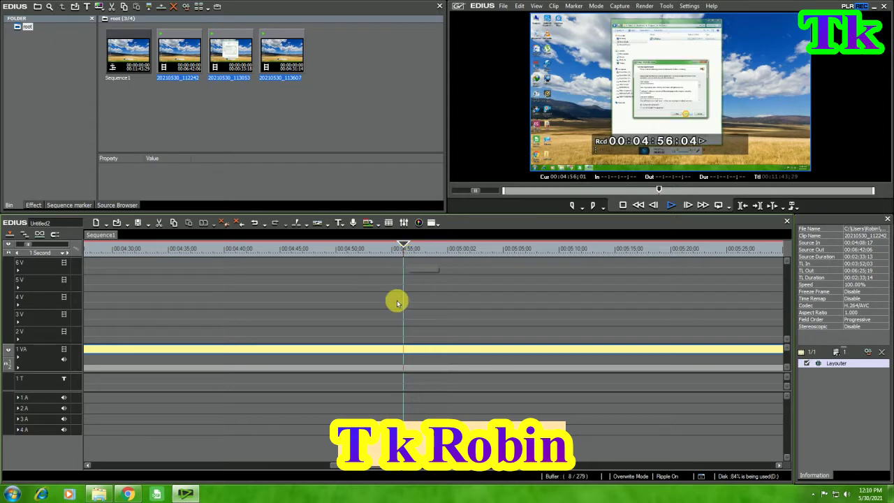
pyautogui.moveTo(369, 470); pyautogui.dragTo(366, 425)
# - Fit the whole sequence in the timeline and move clips 20210530_113053 and 20210530_113607 against the end of 20210530_112242
pyautogui.click(68, 253)
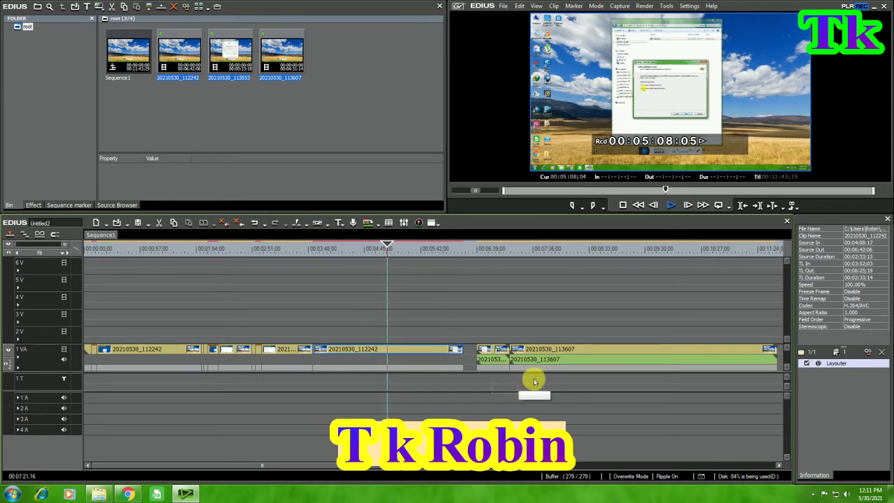
pyautogui.click(498, 350)
pyautogui.moveTo(497, 350); pyautogui.dragTo(485, 351)
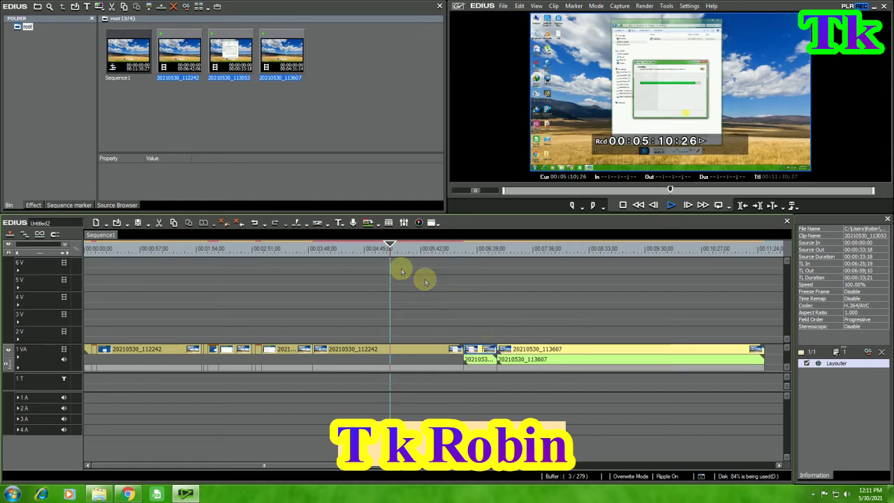
# - Review the remaining installation footage and cut the 20210530_112242 clip at 00:06:23;15, just before its end
pyautogui.moveTo(391, 248); pyautogui.dragTo(402, 249)
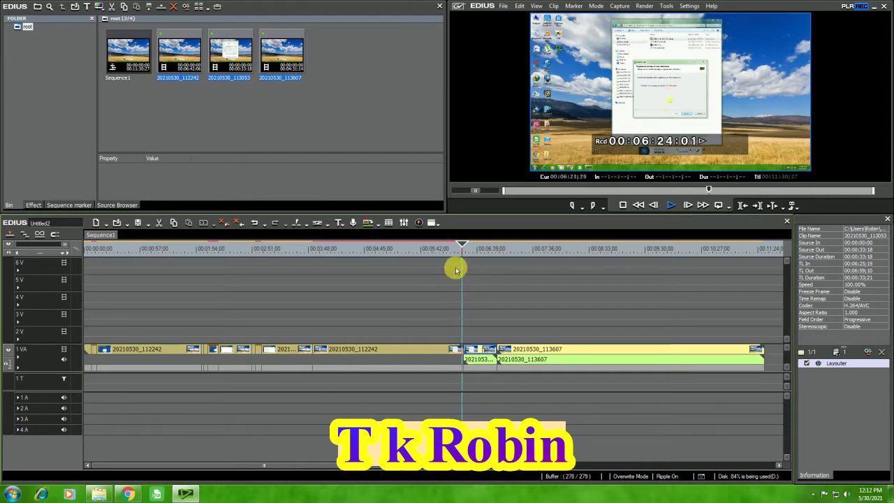
pyautogui.press('space')
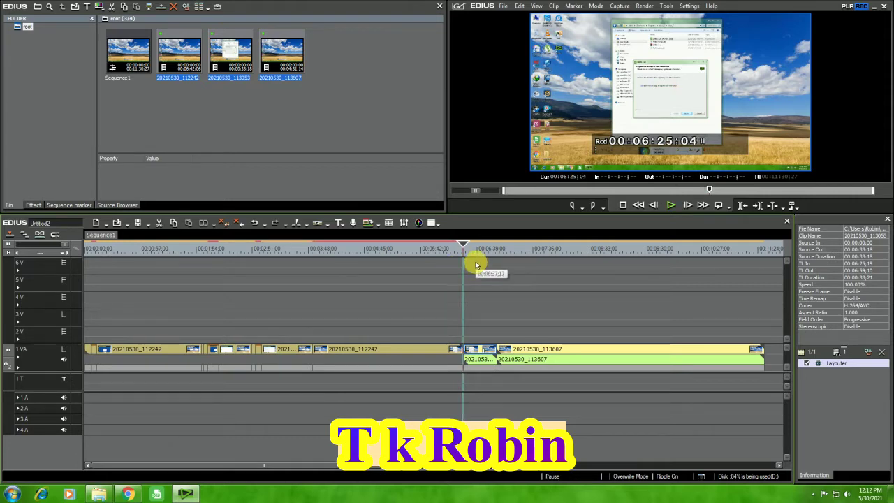
pyautogui.press('Left')
pyautogui.press('Left')
pyautogui.press('Left')
pyautogui.press('Left')
pyautogui.press('Left')
pyautogui.press('Left')
pyautogui.press('Left')
pyautogui.press('Left')
pyautogui.press('Left')
pyautogui.press('Left')
pyautogui.press('Left')
pyautogui.press('Left')
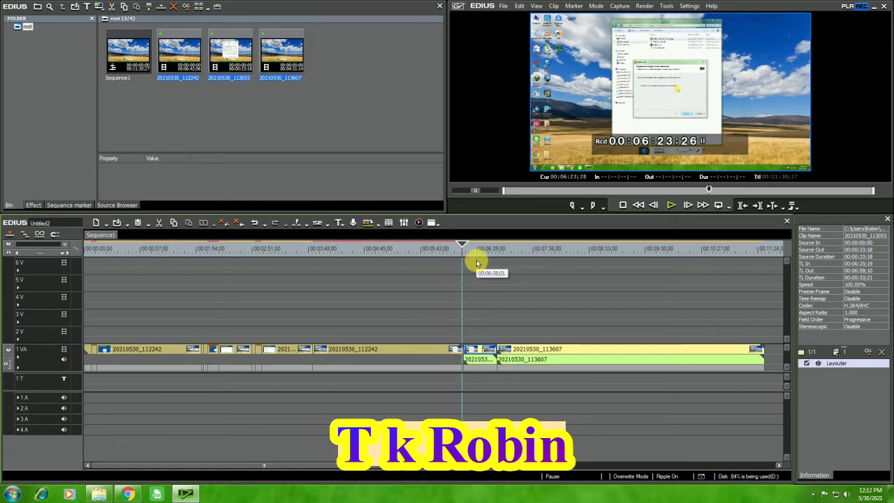
pyautogui.press('Left')
pyautogui.press('Left')
pyautogui.press('Left')
pyautogui.press('Left')
pyautogui.press('Left')
pyautogui.press('Left')
pyautogui.press('Left')
pyautogui.press('Left')
pyautogui.press('Left')
pyautogui.press('Left')
pyautogui.press('Left')
pyautogui.press('Left')
pyautogui.press('Left')
pyautogui.moveTo(61, 245); pyautogui.dragTo(19, 245)
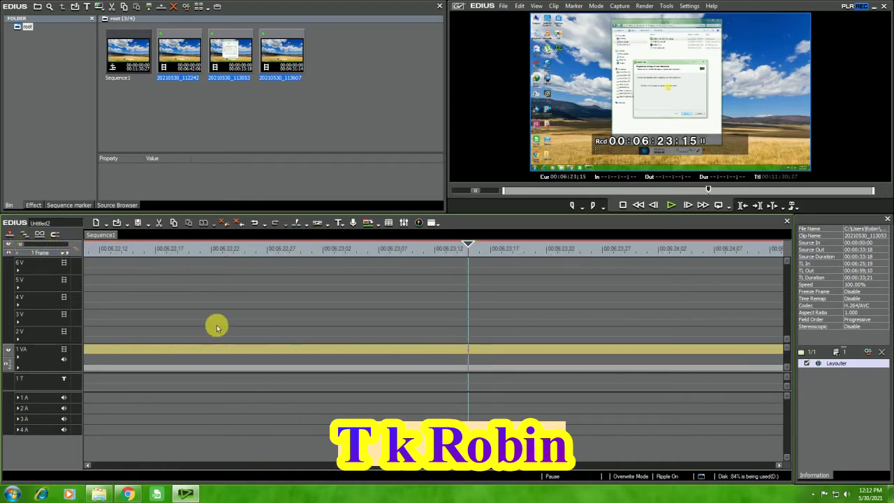
pyautogui.click(518, 353)
pyautogui.press('c')
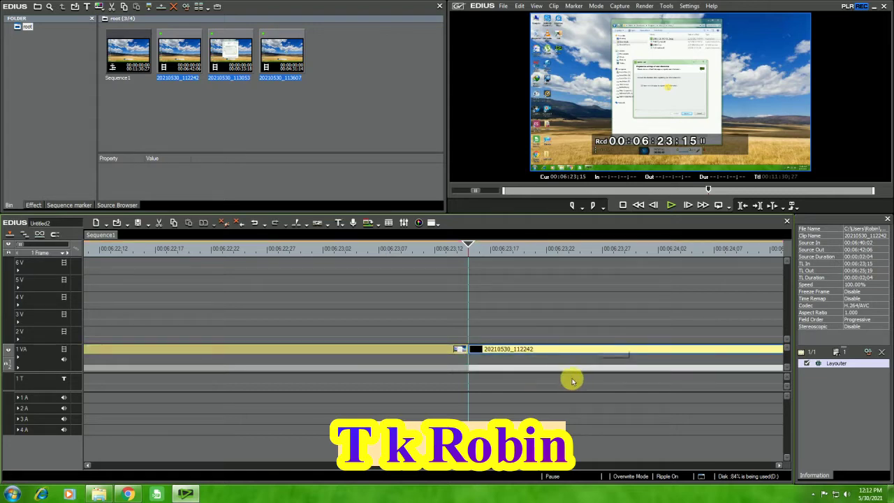
# - Delete the footage after 00:06:23;15 and move the last two clips back to start at 00:06:18;00
pyautogui.press('Delete')
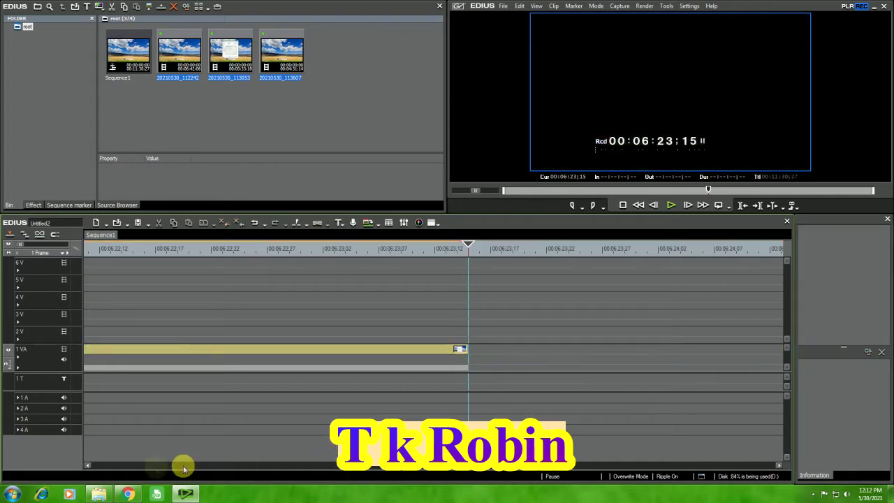
pyautogui.moveTo(19, 244); pyautogui.dragTo(86, 253)
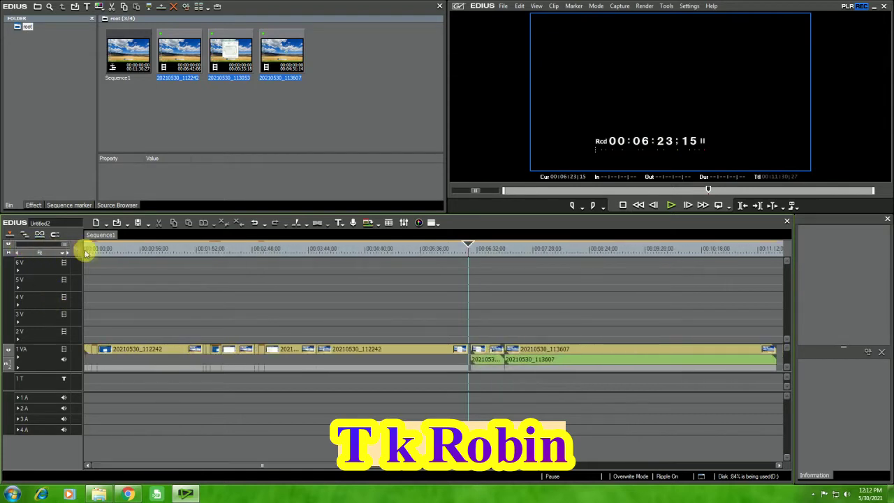
pyautogui.moveTo(497, 384); pyautogui.dragTo(482, 343)
pyautogui.press('Delete')
# - Replay from 00:06:12;28 across the join and check the restart footage in clip 20210530_113053
pyautogui.click(458, 250)
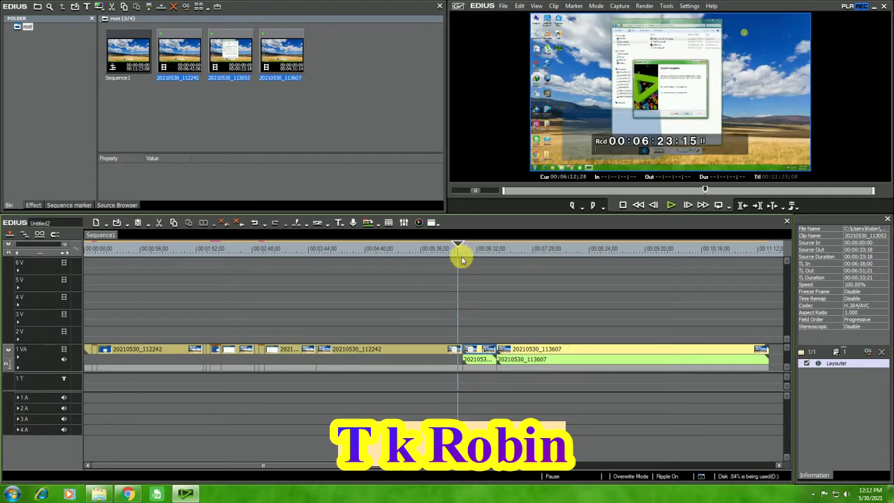
pyautogui.press('space')
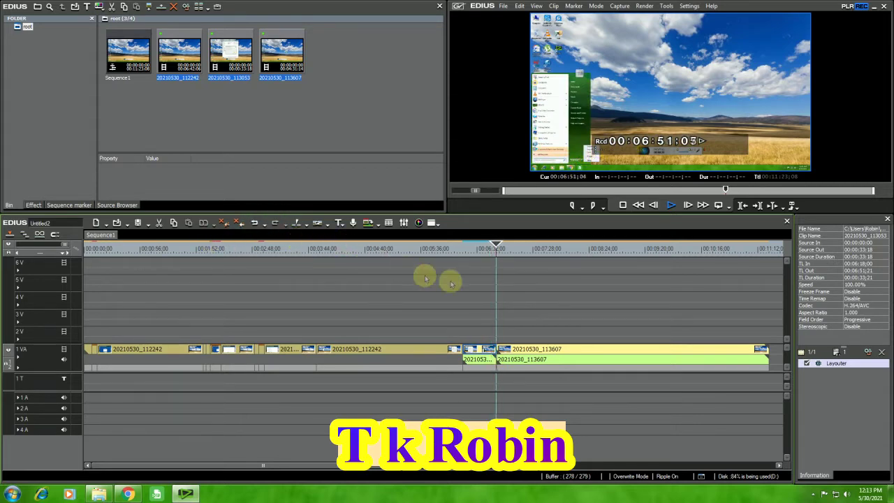
pyautogui.click(484, 250)
pyautogui.moveTo(483, 250); pyautogui.dragTo(464, 250)
pyautogui.press('space')
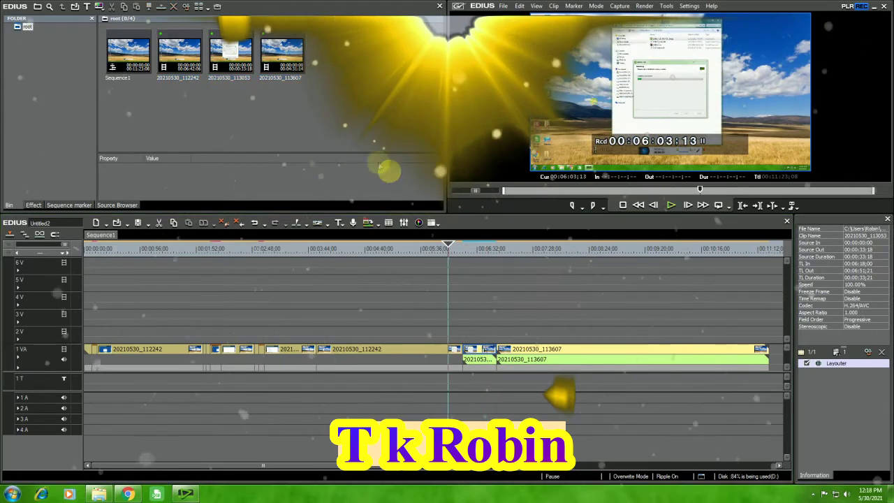
# - Create a new title in the bin reading "Restart" in the Text_08 style
pyautogui.rightClick(356, 133)
pyautogui.click(383, 167)
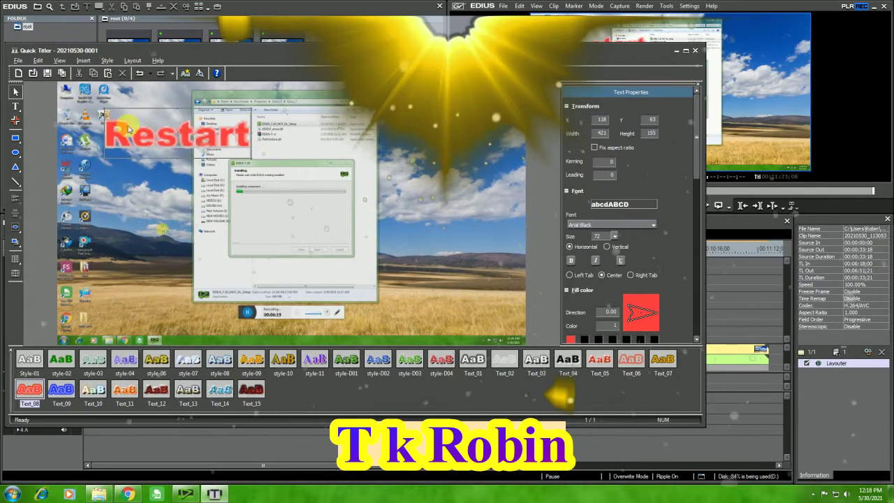
pyautogui.click(16, 93)
# - Move the Restart text over the installer window to X 631, Y 273 and resize it to 374 by 145
pyautogui.moveTo(156, 135); pyautogui.dragTo(334, 237)
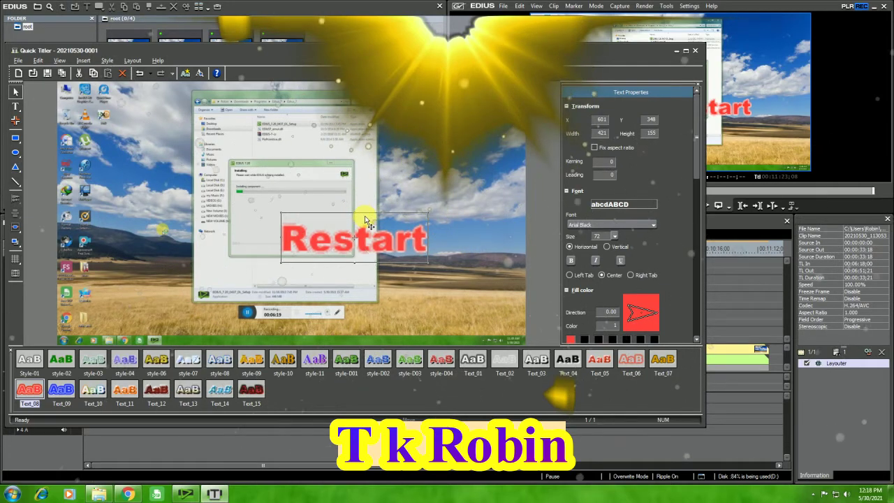
pyautogui.moveTo(363, 221)
pyautogui.mouseDown()
pyautogui.moveTo(360, 243)
pyautogui.moveTo(372, 231)
pyautogui.moveTo(365, 221)
pyautogui.moveTo(379, 220)
pyautogui.mouseUp()
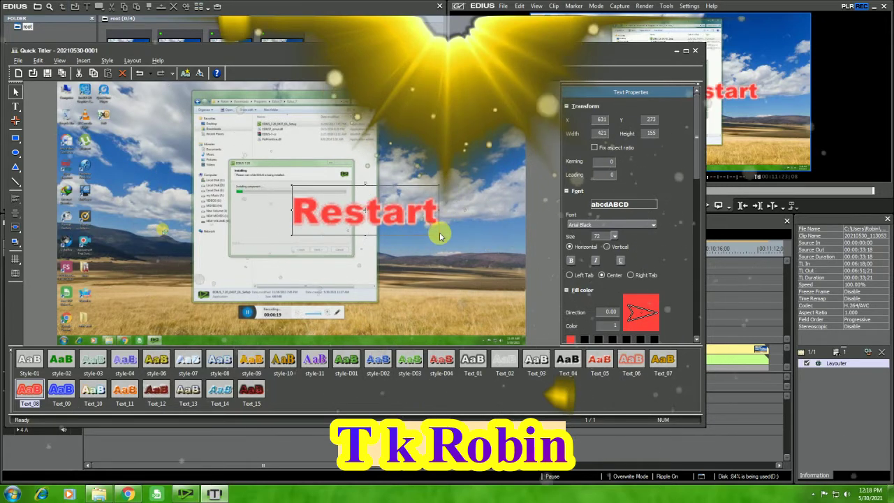
pyautogui.moveTo(445, 242); pyautogui.dragTo(421, 231)
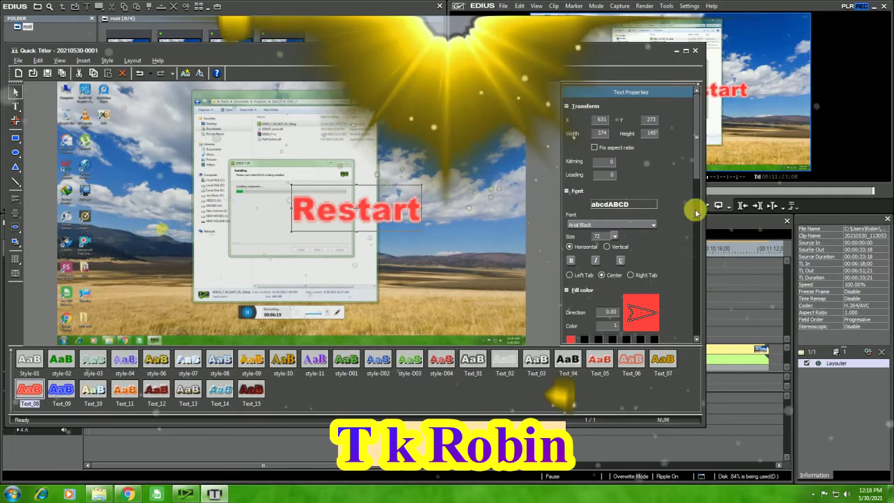
# - Give the Restart text a yellow edge with hard width 10 and no shadow, and shift it slightly down
pyautogui.moveTo(698, 170); pyautogui.dragTo(697, 230)
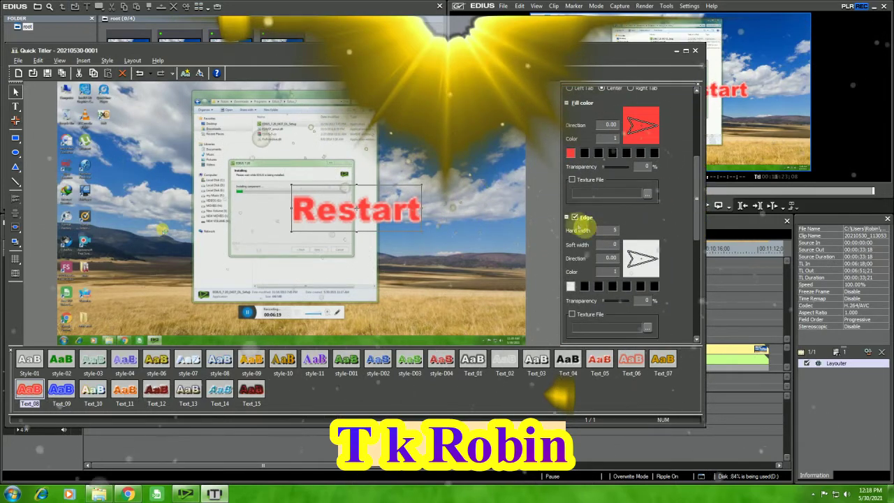
pyautogui.click(575, 218)
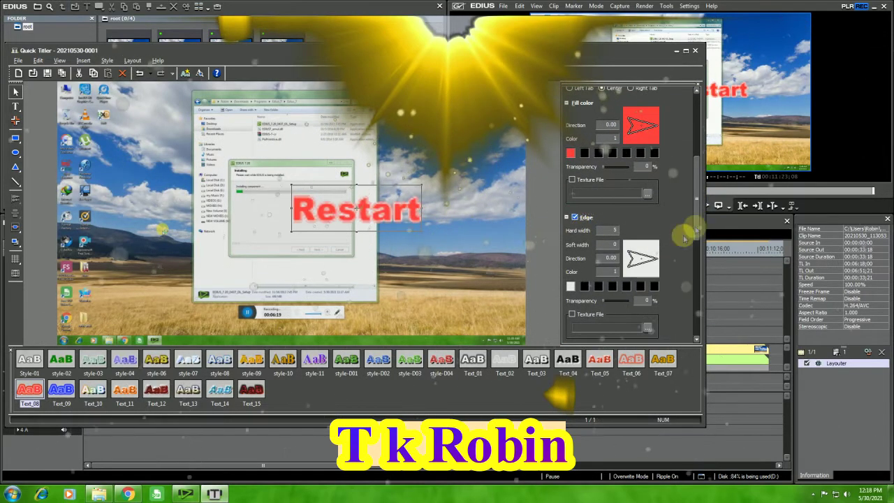
pyautogui.moveTo(699, 214); pyautogui.dragTo(697, 262)
pyautogui.click(575, 256)
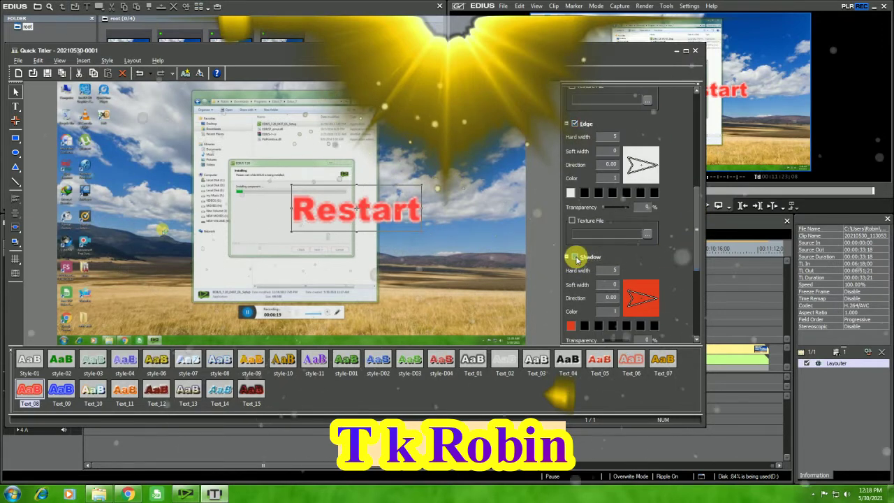
pyautogui.moveTo(596, 132); pyautogui.dragTo(620, 141)
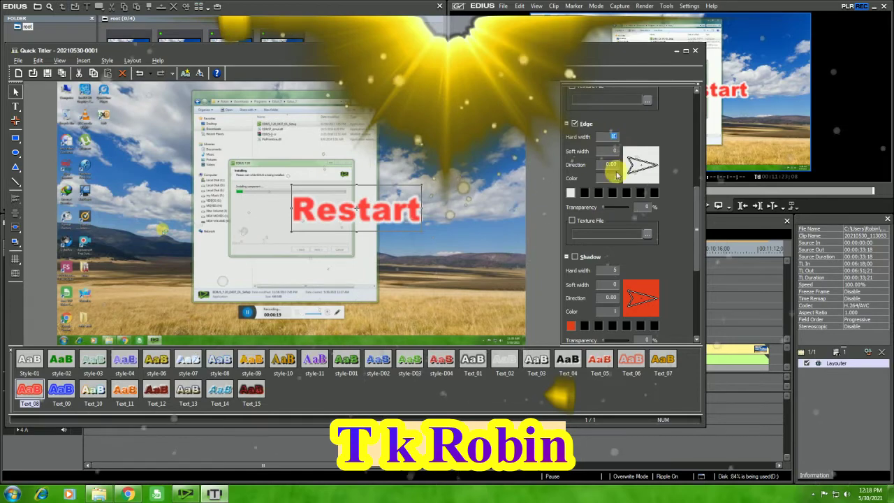
pyautogui.click(572, 193)
pyautogui.click(433, 201)
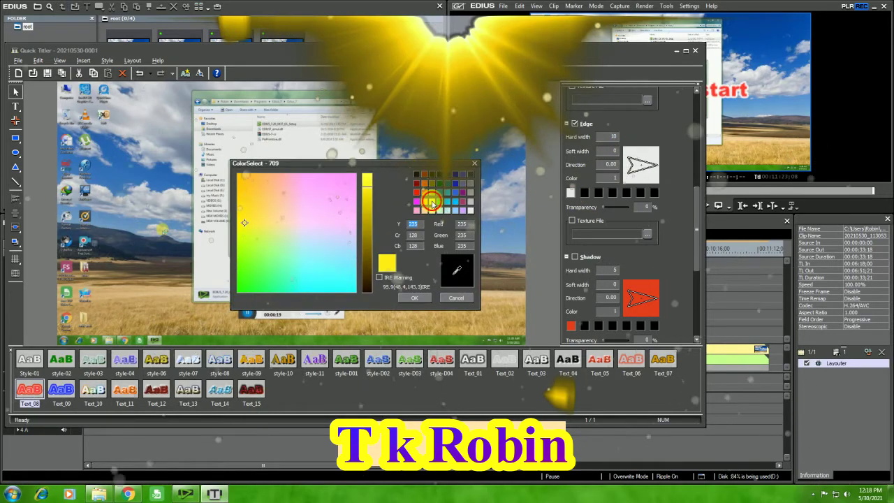
pyautogui.click(414, 298)
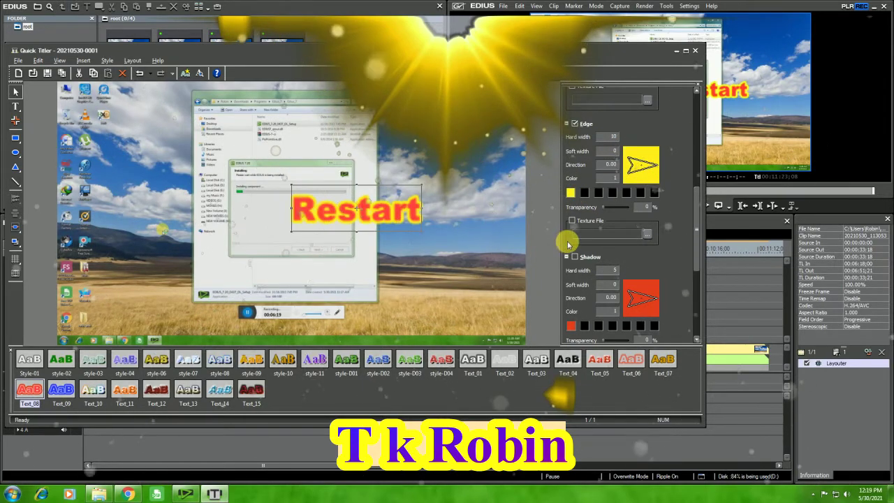
pyautogui.moveTo(696, 225); pyautogui.dragTo(702, 186)
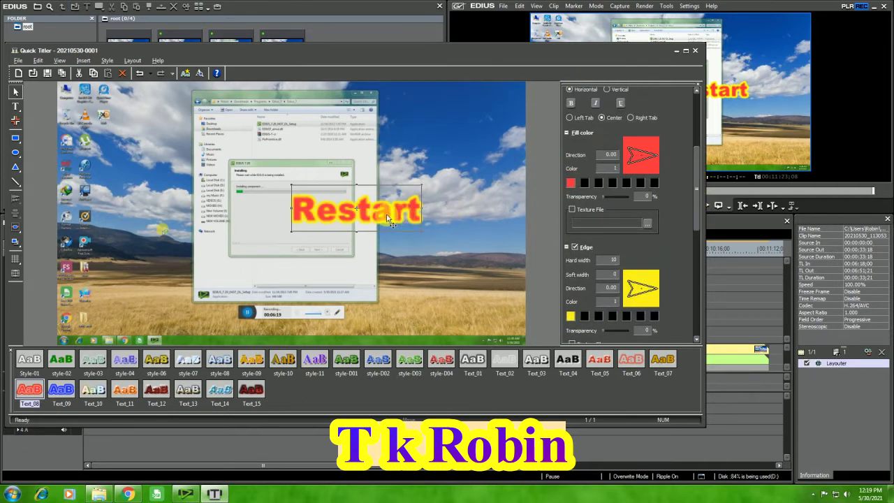
pyautogui.moveTo(319, 199); pyautogui.dragTo(318, 204)
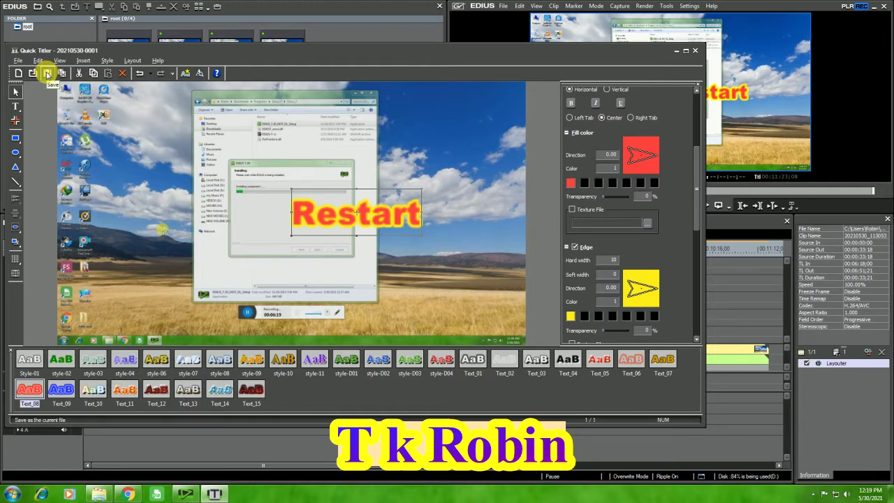
# - Move the Restart text left and slightly down over the installer window, and add a separate text "PC" above it
pyautogui.moveTo(349, 214); pyautogui.dragTo(316, 195)
pyautogui.moveTo(320, 180); pyautogui.dragTo(309, 217)
pyautogui.click(15, 106)
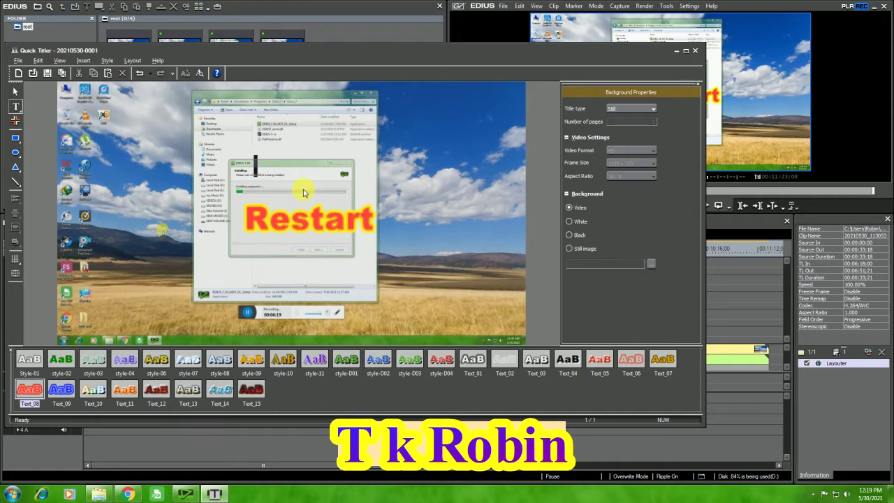
pyautogui.click(256, 166)
pyautogui.write('PC')
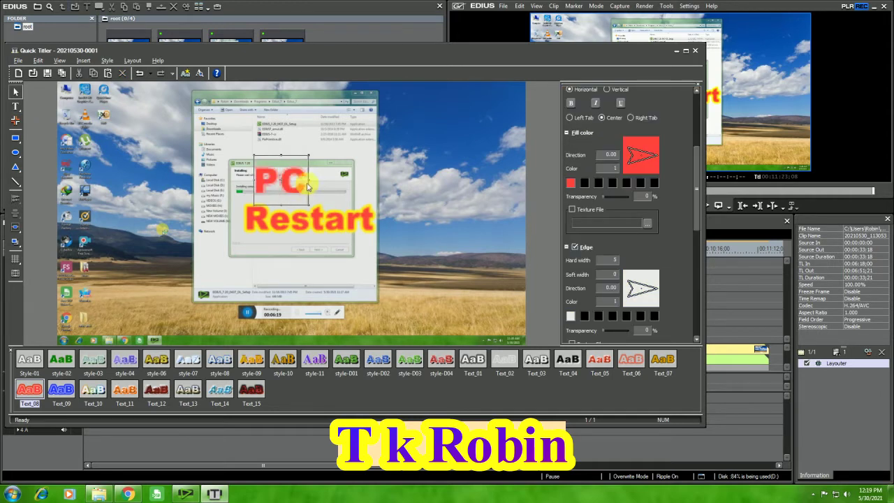
pyautogui.moveTo(284, 191); pyautogui.dragTo(313, 183)
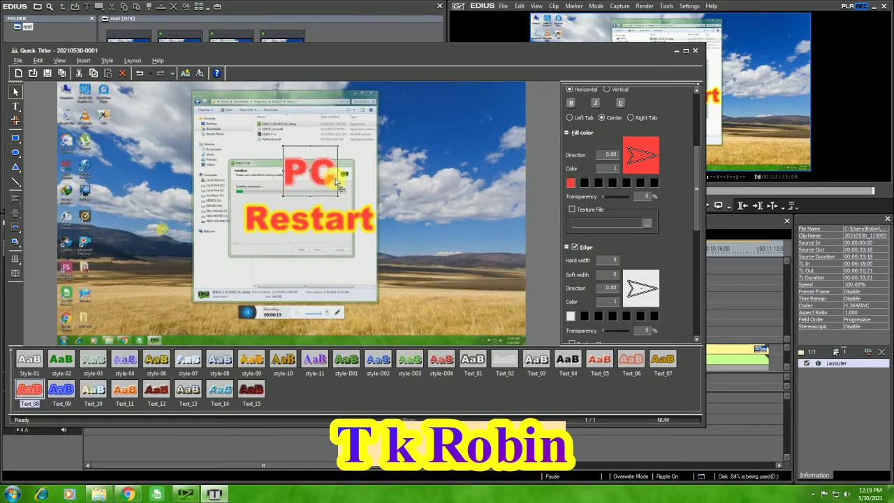
# - Give the PC text a green edge with a thicker hard width and save the title
pyautogui.doubleClick(572, 316)
pyautogui.click(439, 201)
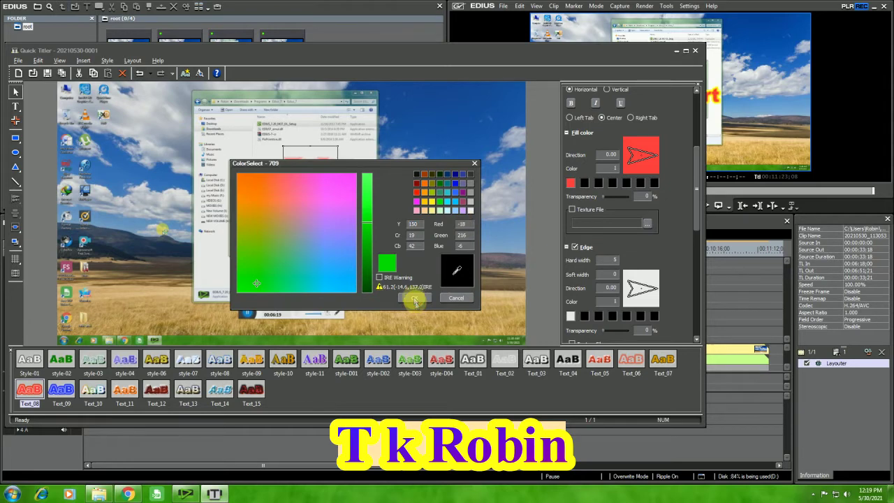
pyautogui.click(414, 297)
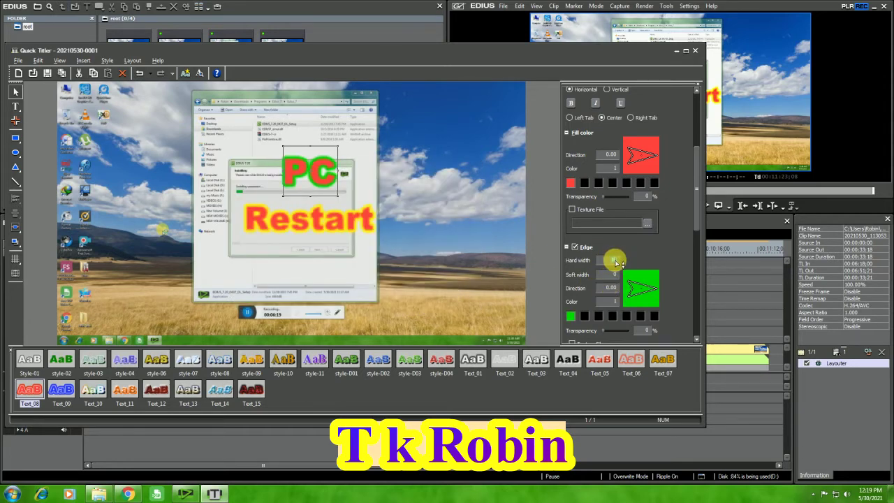
pyautogui.click(615, 260)
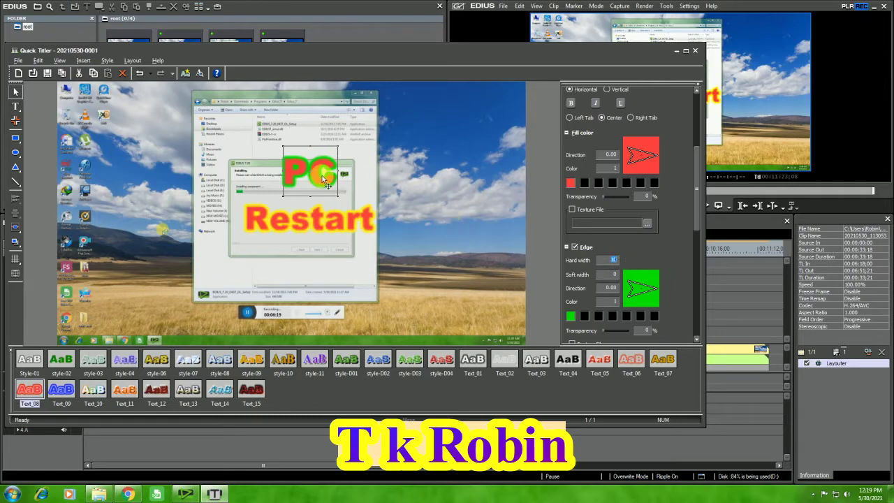
pyautogui.click(48, 75)
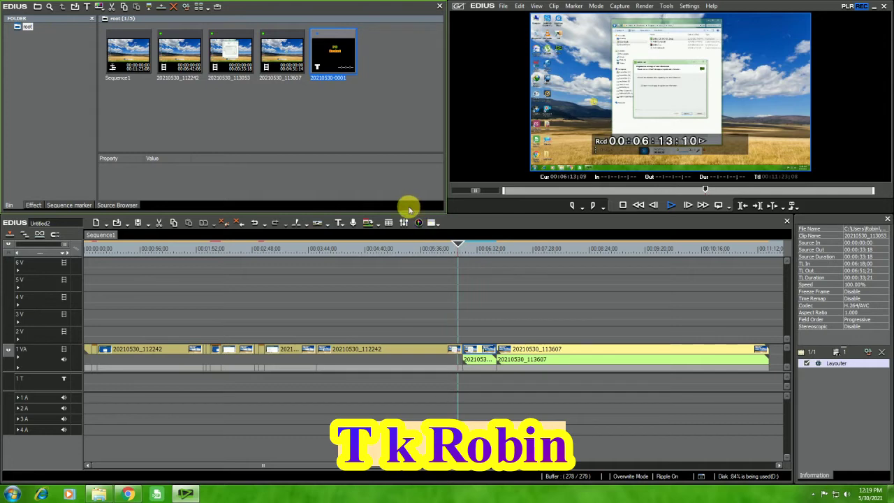
# - Place the PC Restart title on track 2V at 00:06:13;28 and return the playhead to the title's start
pyautogui.press('space')
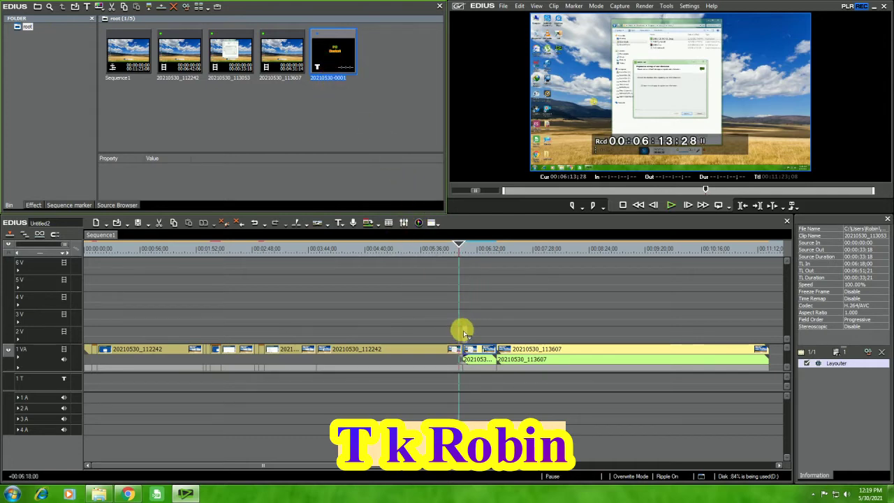
pyautogui.moveTo(462, 334); pyautogui.dragTo(461, 333)
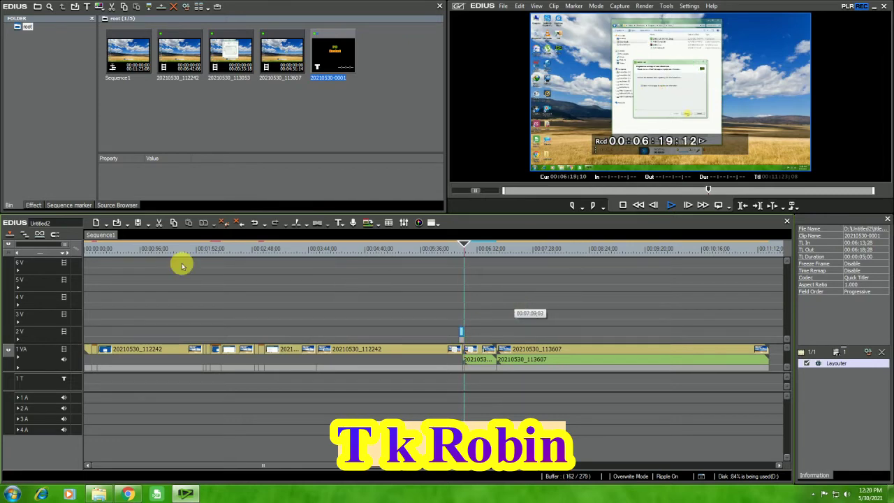
pyautogui.moveTo(65, 246); pyautogui.dragTo(140, 259)
pyautogui.click(375, 249)
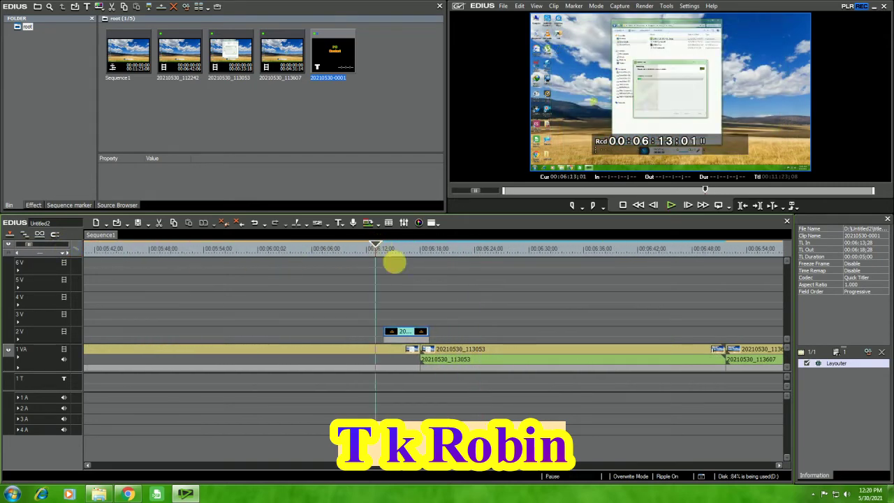
pyautogui.moveTo(376, 248); pyautogui.dragTo(383, 245)
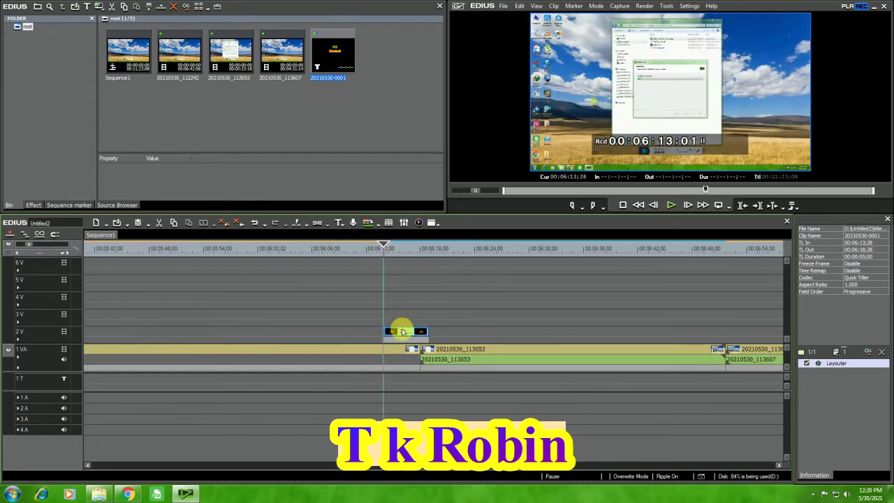
# - Keyframe the title's layout so it starts strongly reduced and grows to 78.50 % stretch at 00:00:00;14
pyautogui.doubleClick(831, 363)
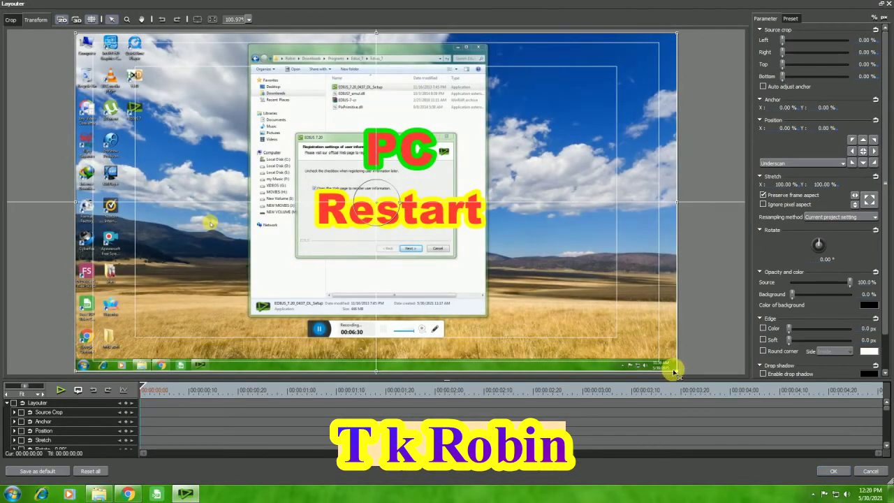
pyautogui.moveTo(675, 372); pyautogui.dragTo(518, 281)
pyautogui.click(14, 403)
pyautogui.moveTo(143, 393); pyautogui.dragTo(208, 390)
pyautogui.moveTo(515, 283); pyautogui.dragTo(640, 343)
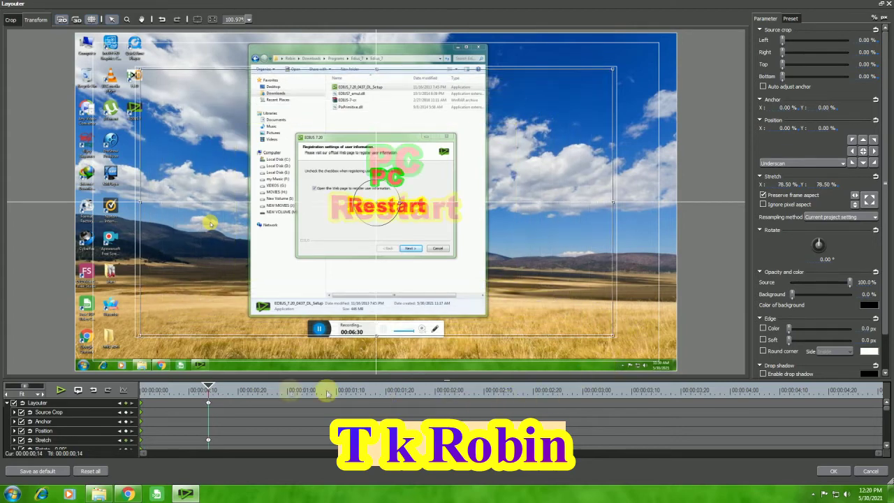
# - Add stretch keyframes enlarging the title to 98.60 % at 00:00:01;00 and 127.80 % at 00:00:01;25
pyautogui.moveTo(209, 390); pyautogui.dragTo(287, 390)
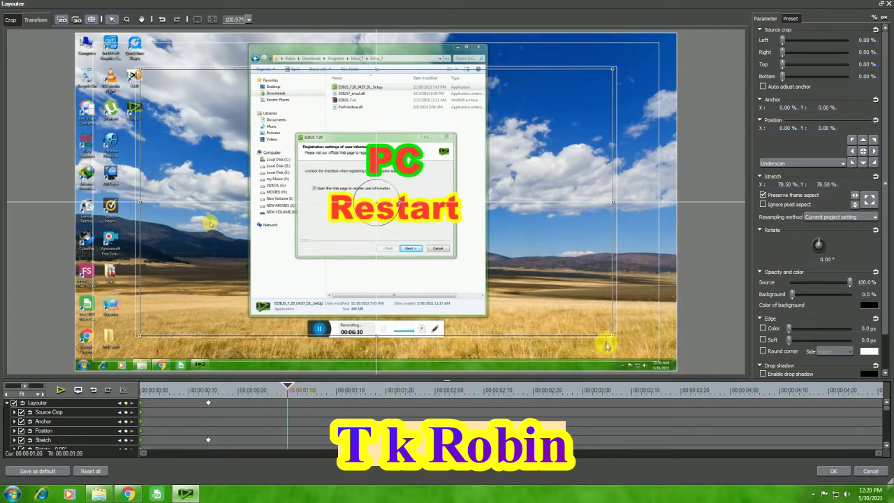
pyautogui.moveTo(613, 341); pyautogui.dragTo(708, 365)
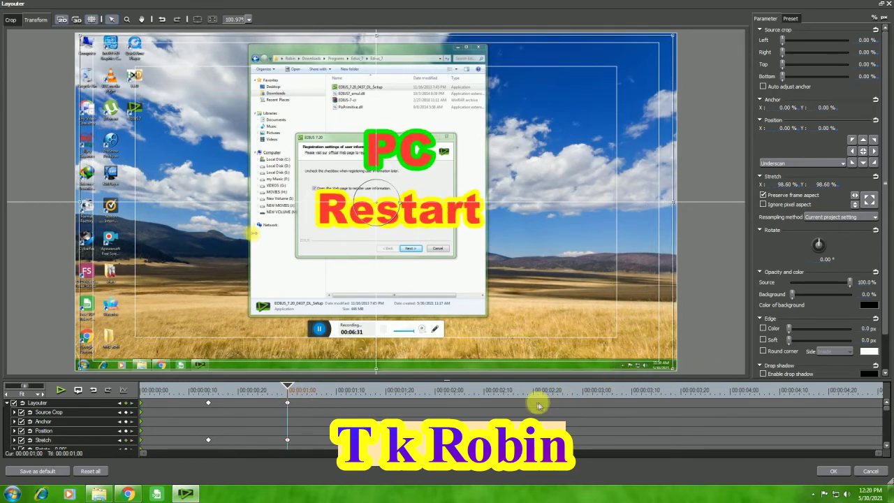
pyautogui.moveTo(290, 386); pyautogui.dragTo(411, 390)
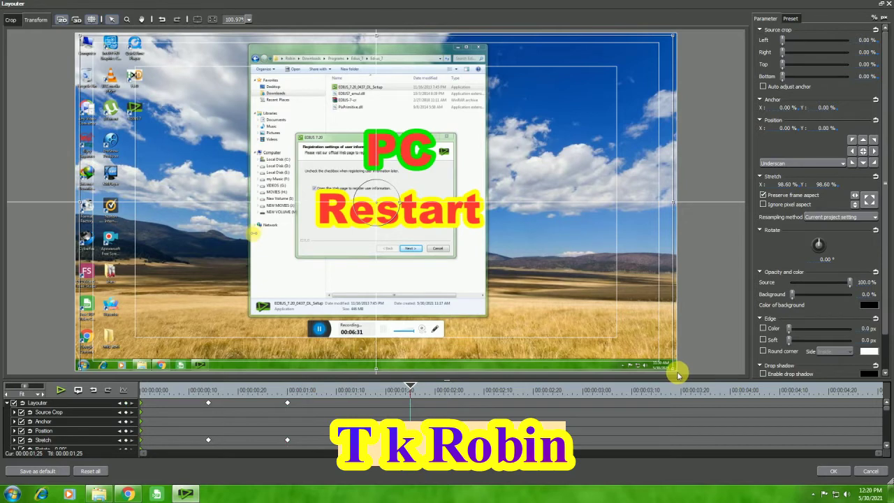
pyautogui.moveTo(676, 373); pyautogui.dragTo(743, 393)
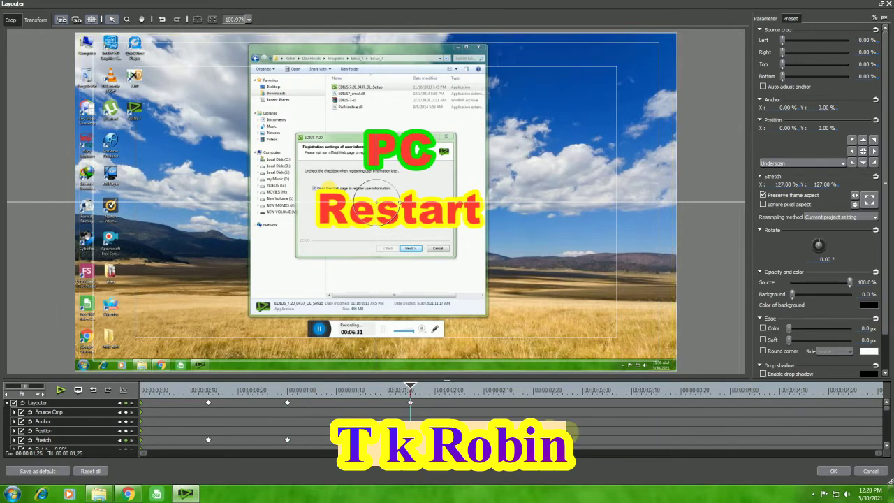
# - Keyframe the title's rotation to 19.50° at 00:00:03;06, -45.00° at 00:00:03;18 and 13.60° at 00:00:04;13, and apply the layout
pyautogui.moveTo(411, 390); pyautogui.dragTo(612, 390)
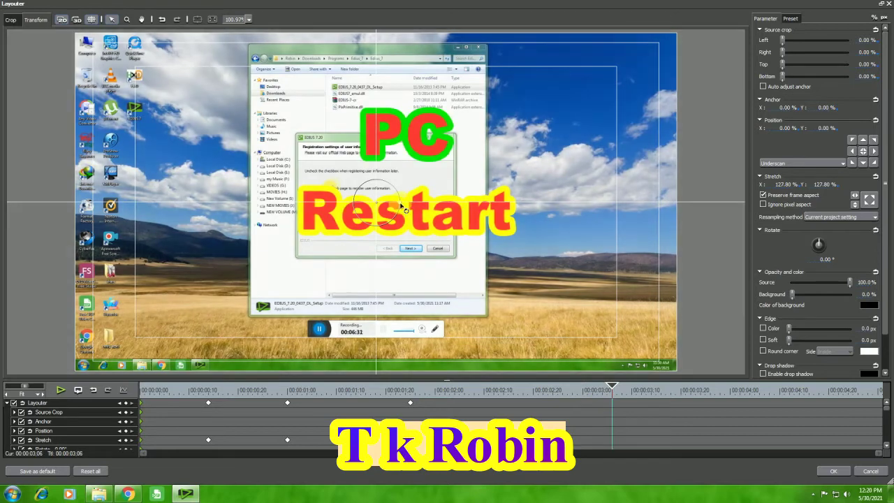
pyautogui.moveTo(401, 211); pyautogui.dragTo(435, 261)
pyautogui.moveTo(619, 385); pyautogui.dragTo(667, 370)
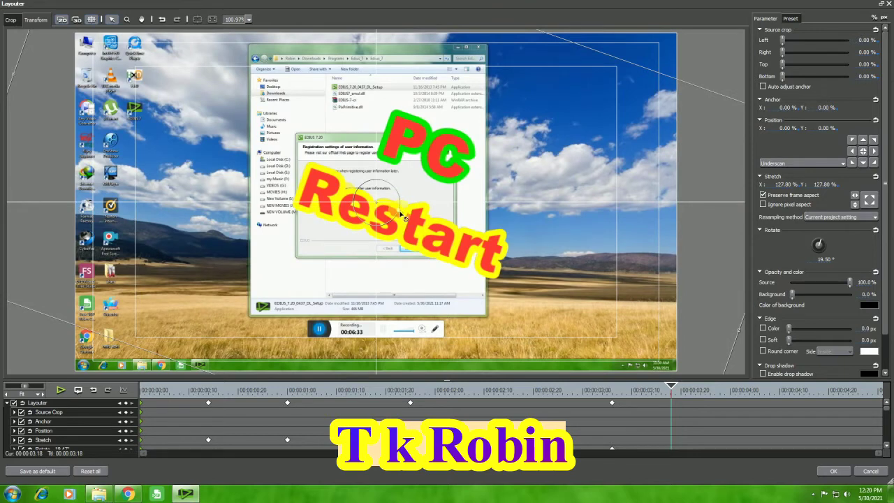
pyautogui.moveTo(396, 189); pyautogui.dragTo(794, 387)
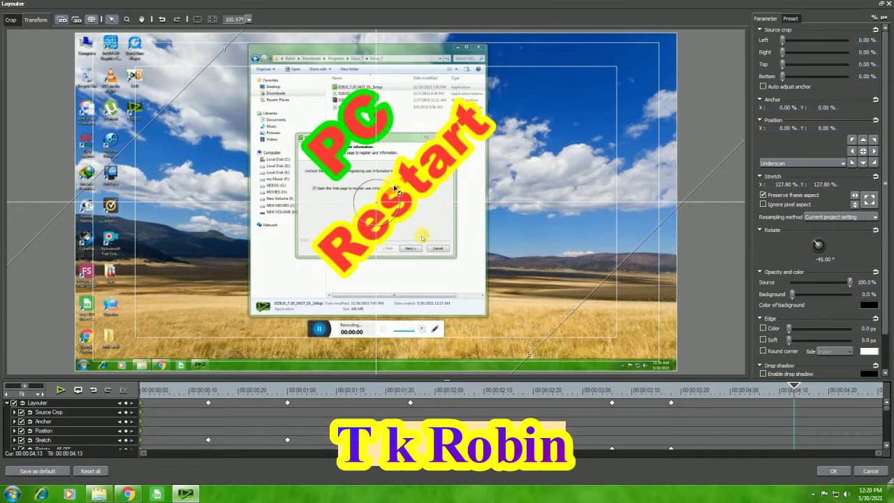
pyautogui.moveTo(402, 213); pyautogui.dragTo(828, 386)
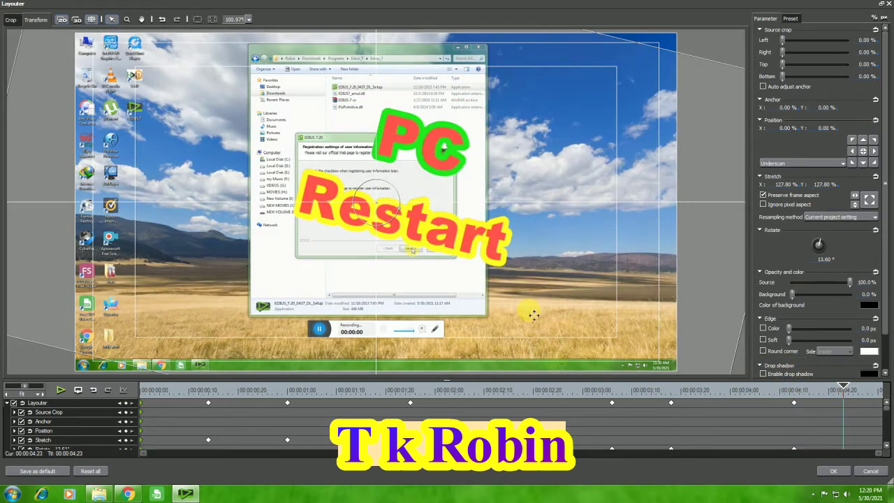
pyautogui.click(842, 470)
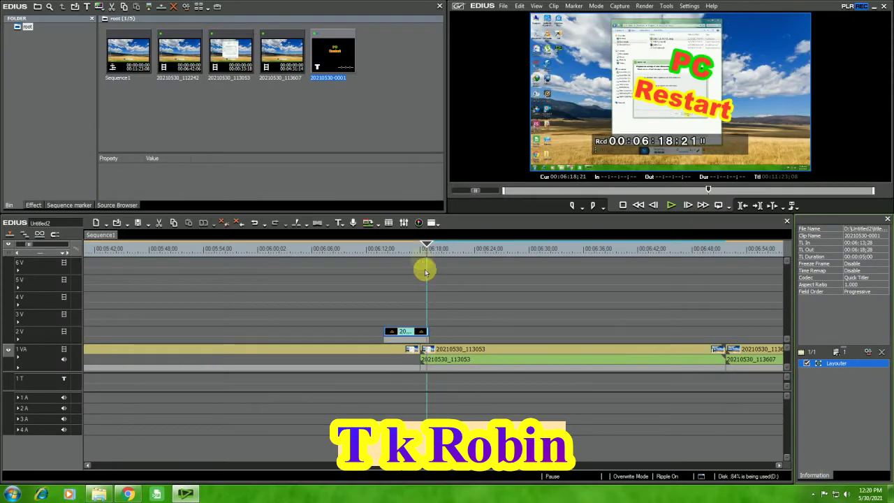
# - Play the sequence from 00:06:13;28 to check the title animation and the footage after it
pyautogui.moveTo(421, 245); pyautogui.dragTo(384, 250)
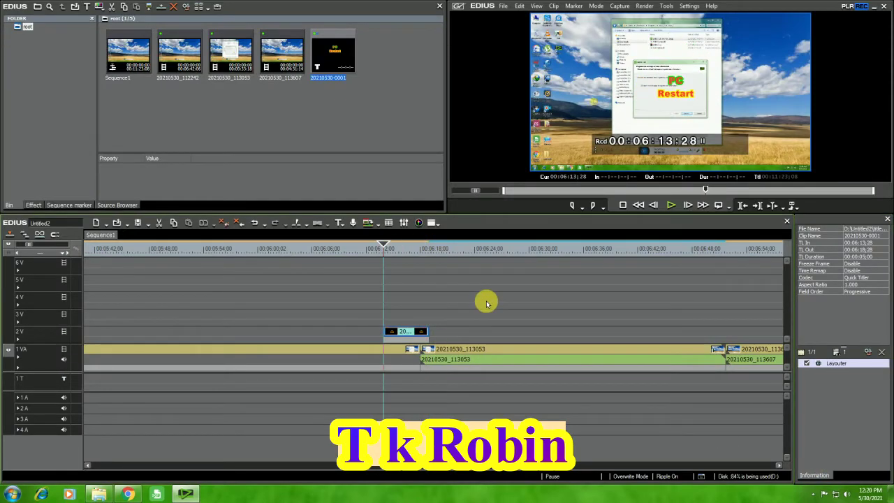
pyautogui.press('space')
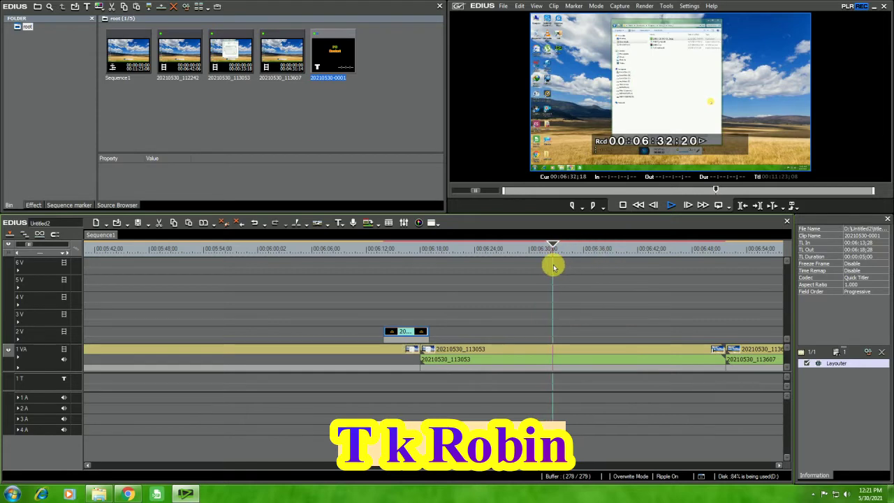
# - Paste the animated title on track 2V at 00:06:41;07 and extend its end to 00:06:51;21
pyautogui.moveTo(567, 252); pyautogui.dragTo(630, 254)
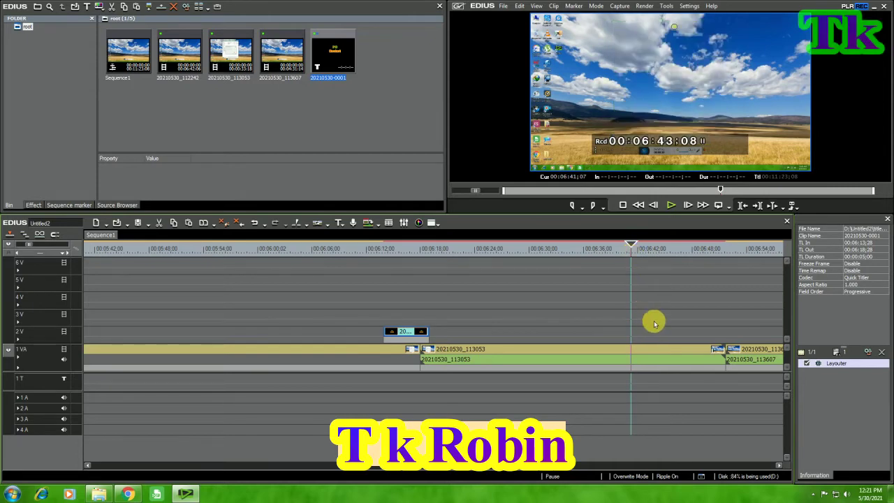
pyautogui.hotkey('ctrl', 'v')
pyautogui.moveTo(675, 331); pyautogui.dragTo(727, 300)
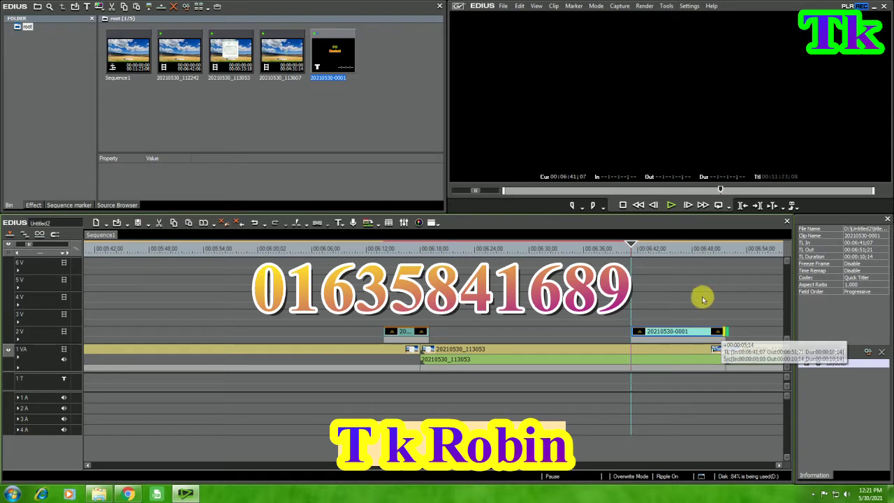
# - Play to 00:06:49;13 and create a new title there with a Line_04 arrow from about 477, 486 to 650, 321
pyautogui.press('space')
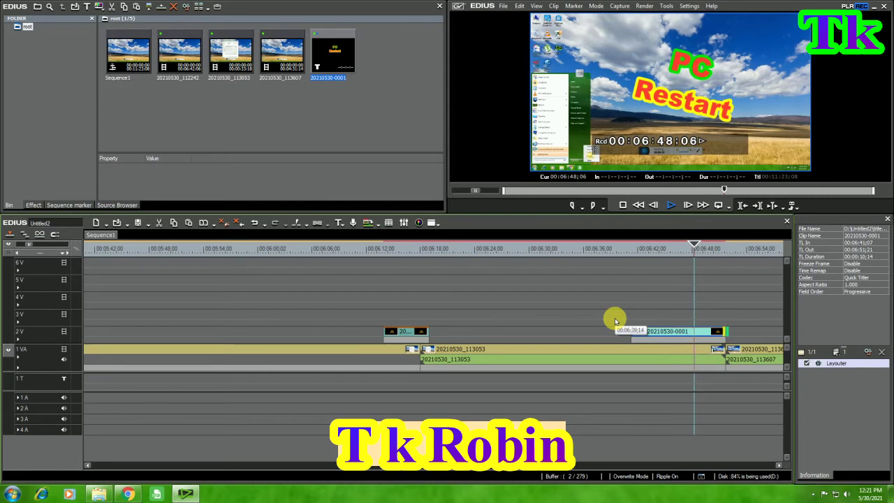
pyautogui.press('space')
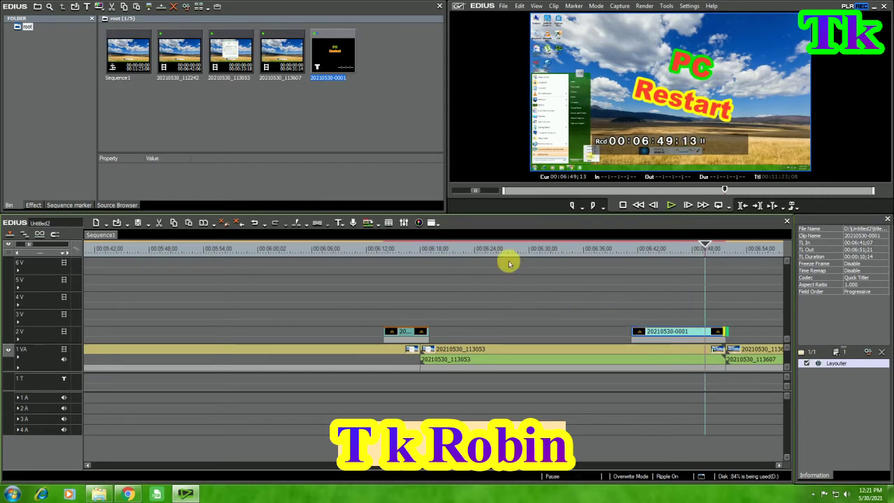
pyautogui.rightClick(344, 112)
pyautogui.click(358, 149)
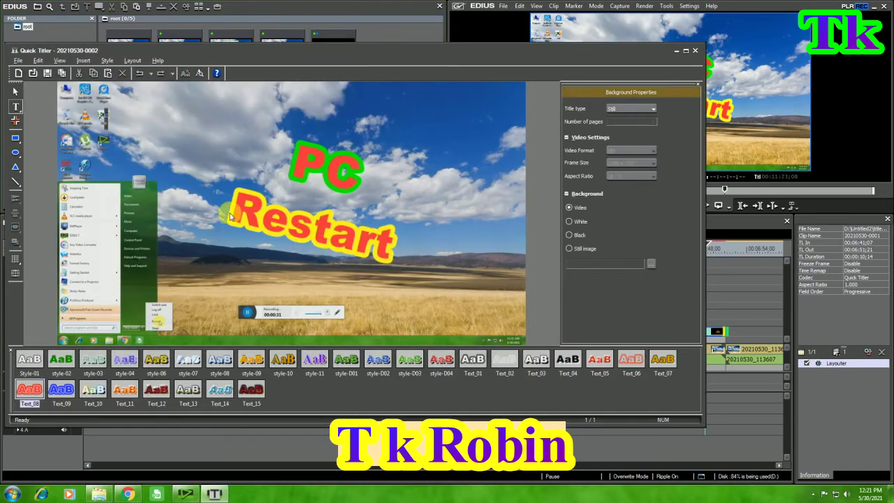
pyautogui.click(16, 180)
pyautogui.click(125, 359)
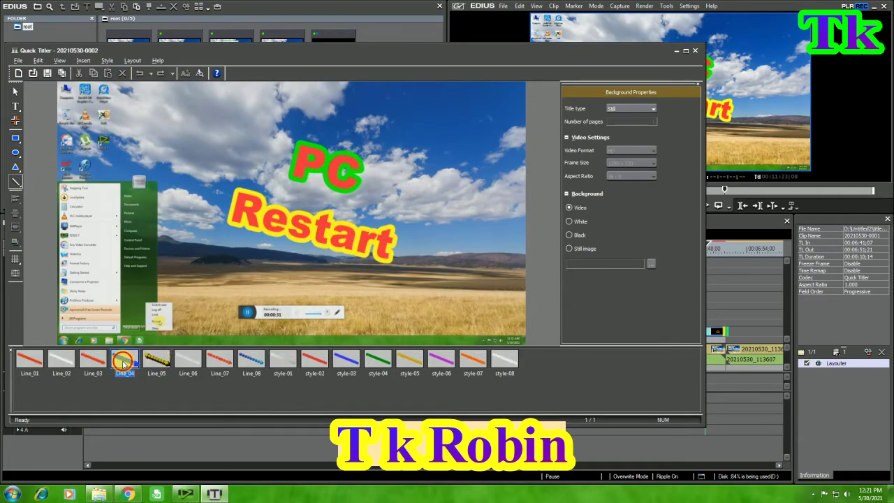
pyautogui.moveTo(231, 259); pyautogui.dragTo(293, 218)
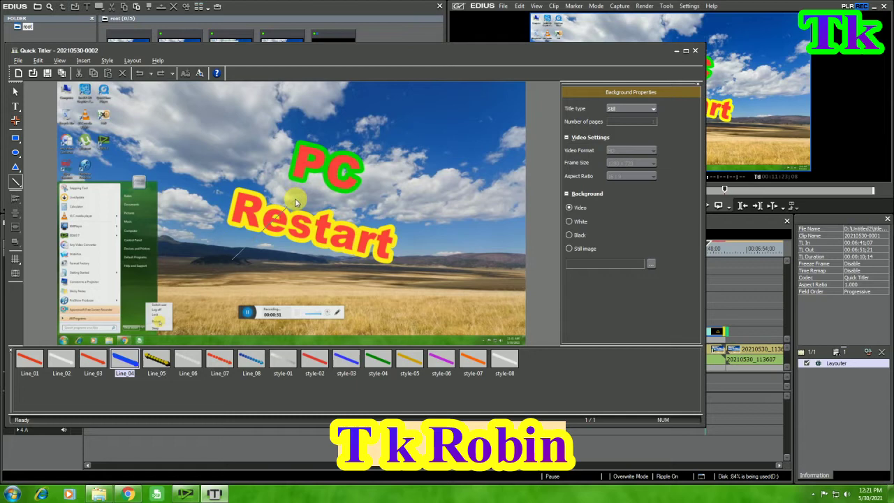
pyautogui.moveTo(295, 199); pyautogui.dragTo(291, 211)
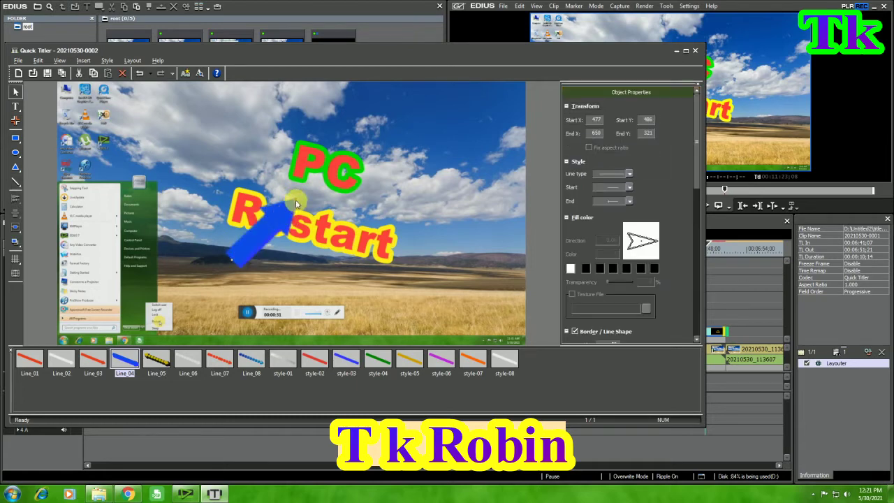
# - Point the arrow at the Restart menu entry (end 322, 650), move its start to 646, 435 and apply style Line_03
pyautogui.moveTo(294, 197); pyautogui.dragTo(179, 323)
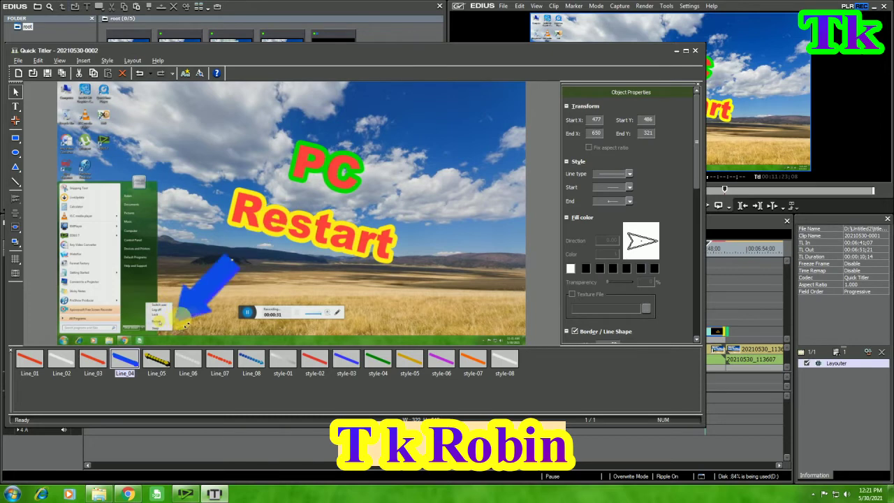
pyautogui.moveTo(238, 266); pyautogui.dragTo(302, 249)
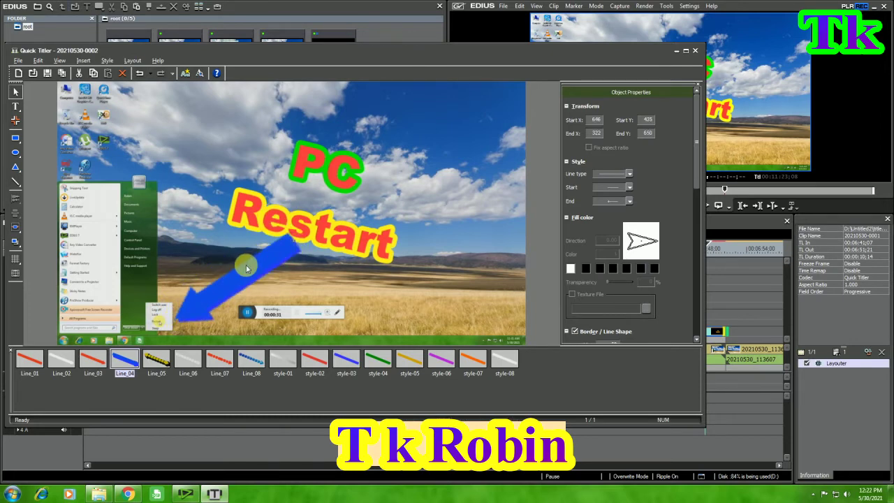
pyautogui.click(93, 359)
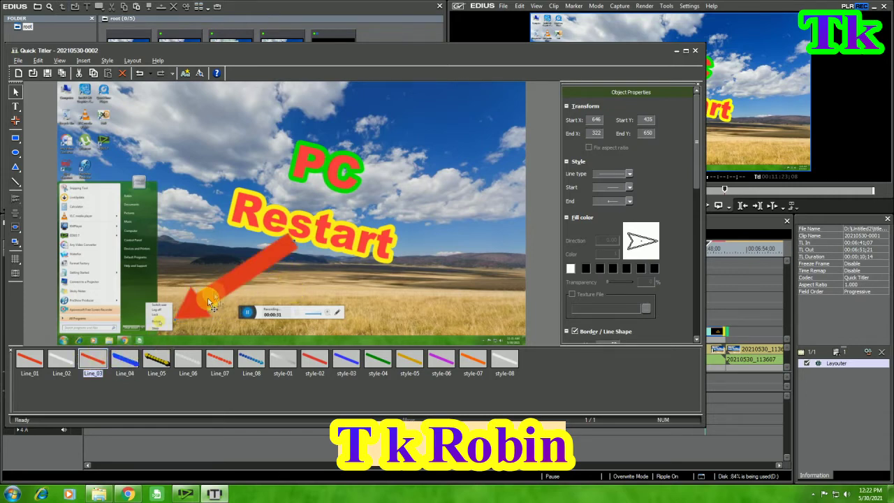
# - Nudge the arrow to start 648, 436 and end 324, 651, save the title and place it on track 3V from 00:06:49;13 to 00:06:51;21
pyautogui.moveTo(221, 286); pyautogui.dragTo(222, 286)
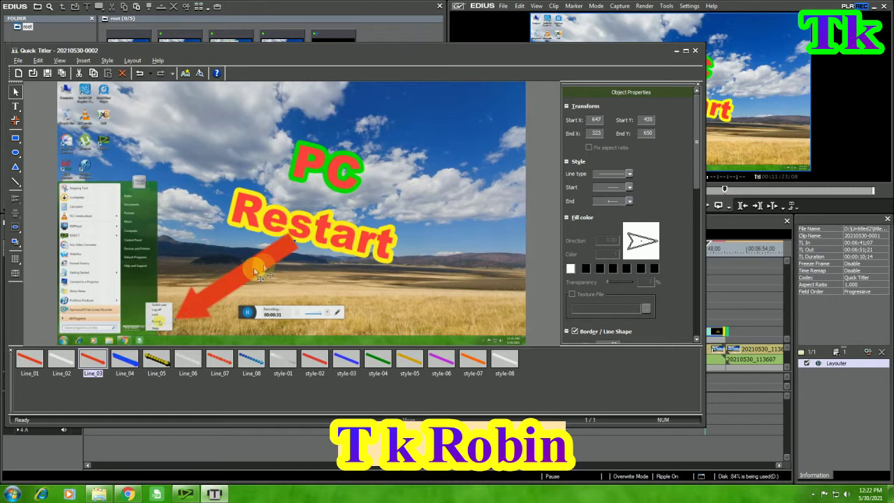
pyautogui.moveTo(296, 250); pyautogui.dragTo(258, 260)
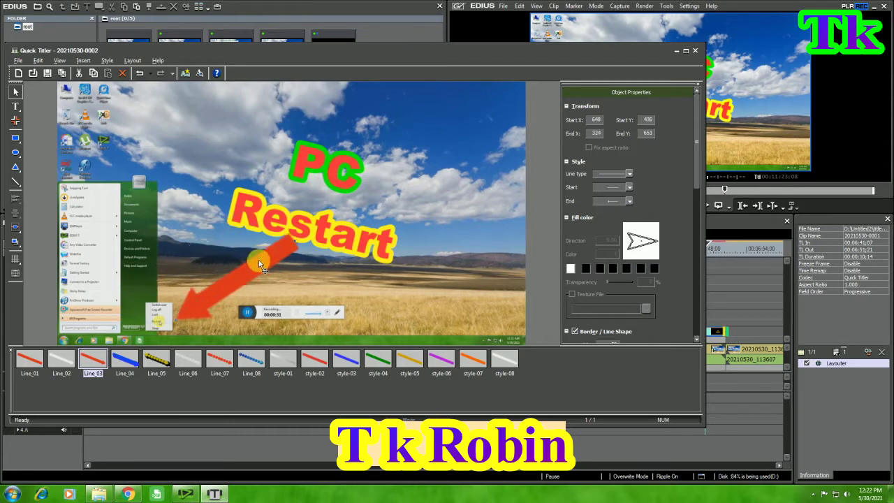
pyautogui.click(48, 73)
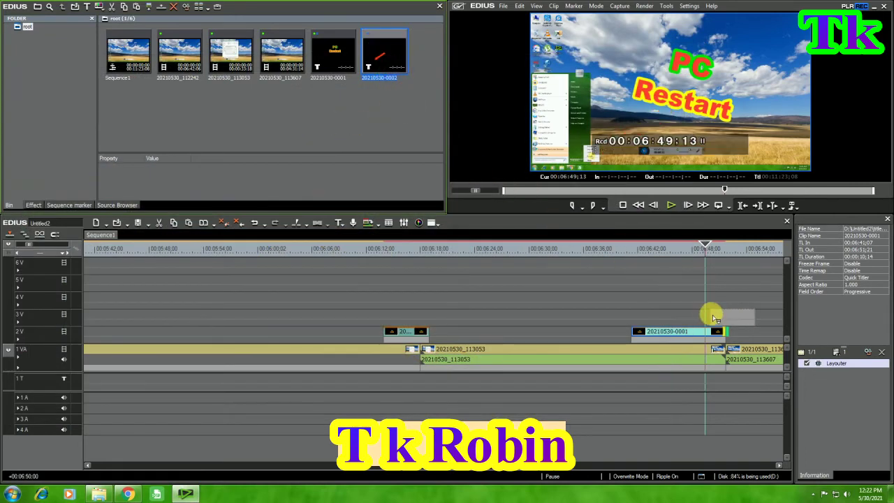
pyautogui.moveTo(709, 321); pyautogui.dragTo(726, 315)
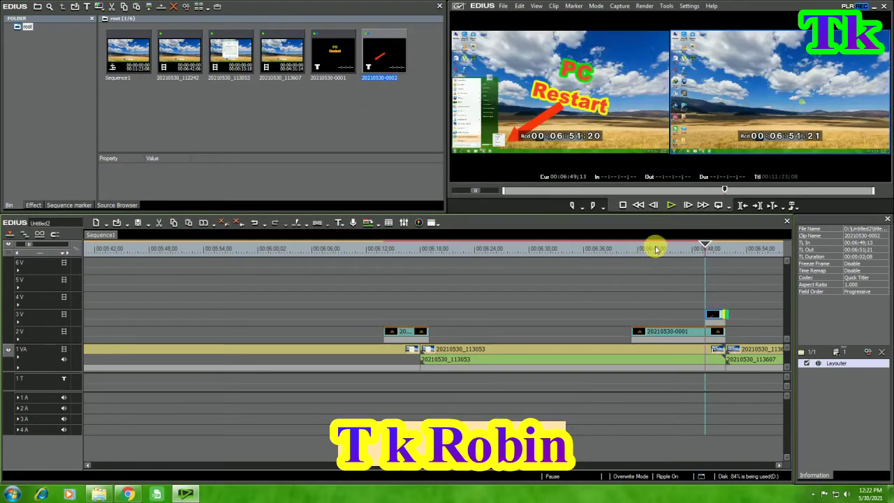
# - Play on to the file window's context menu and cut clip 20210530_113607 on track 1VA at 00:07:14;11
pyautogui.press('space')
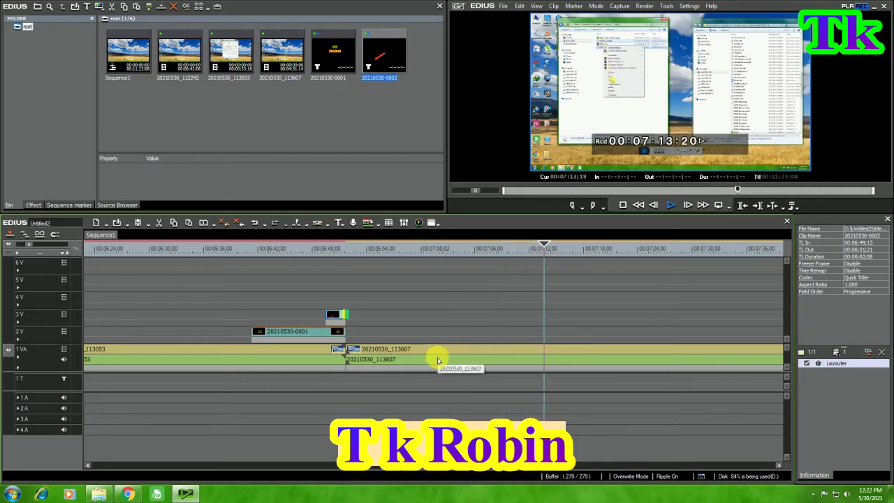
pyautogui.press('space')
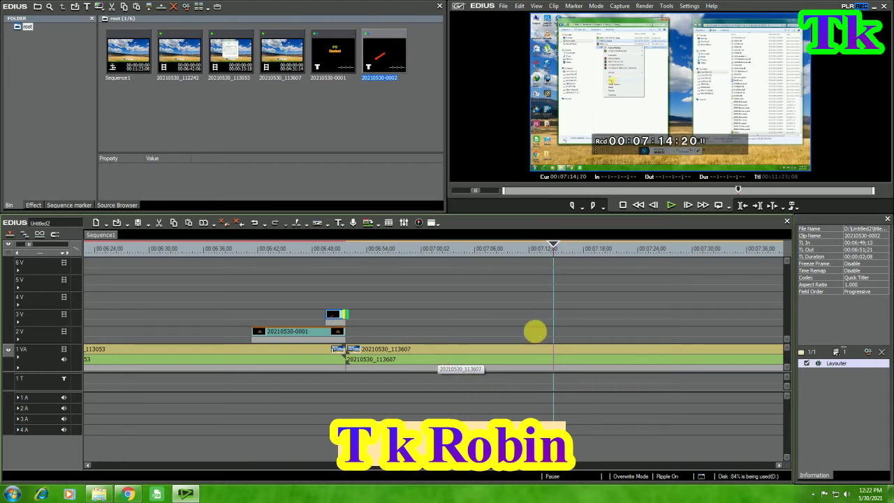
pyautogui.moveTo(542, 250); pyautogui.dragTo(524, 250)
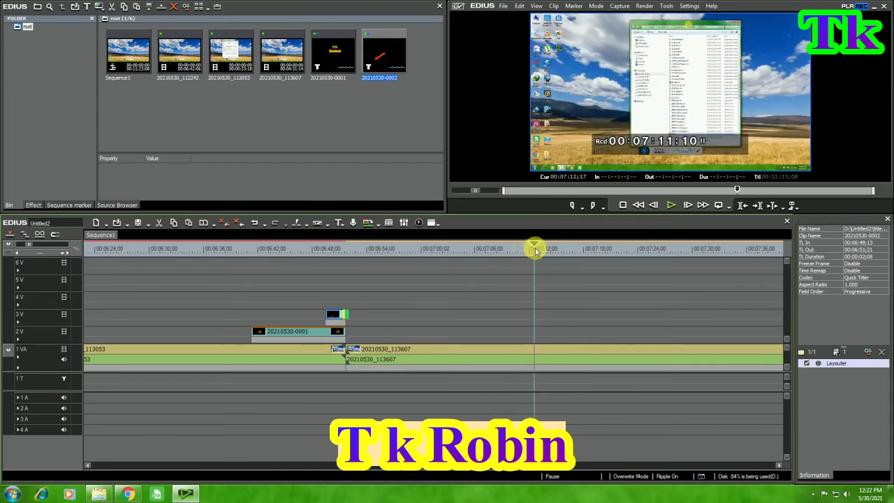
pyautogui.click(572, 347)
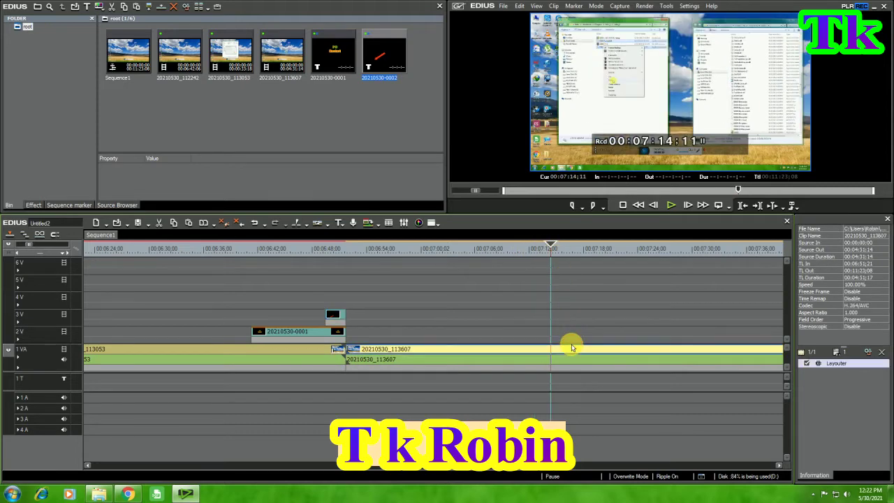
pyautogui.press('c')
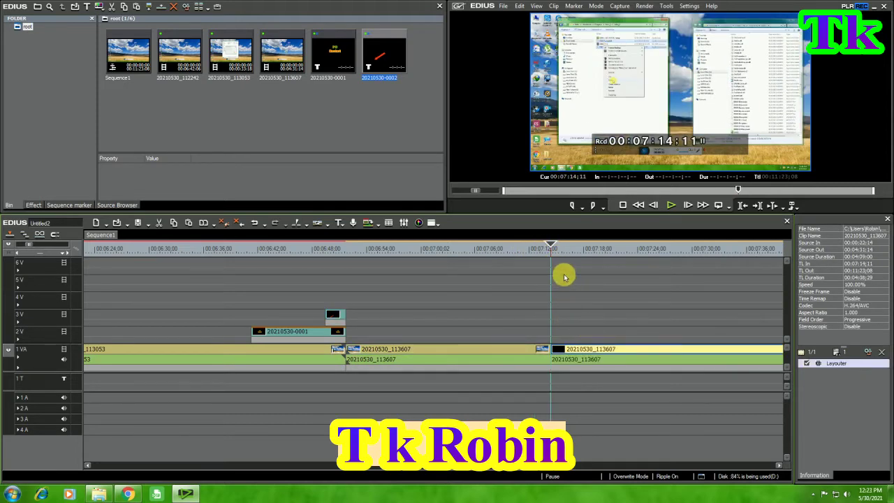
# - Find the end of the copy-and-paste section and cut clip 20210530_113607 at 00:07:20;16
pyautogui.moveTo(551, 246); pyautogui.dragTo(589, 250)
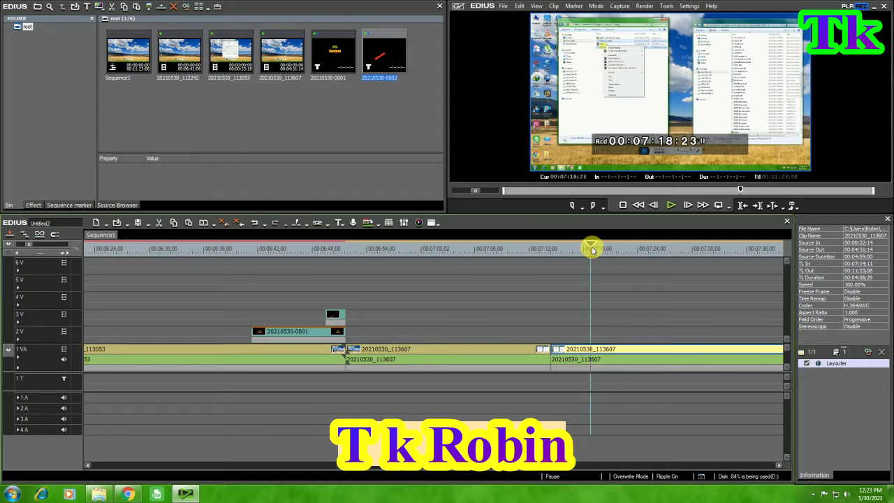
pyautogui.press('space')
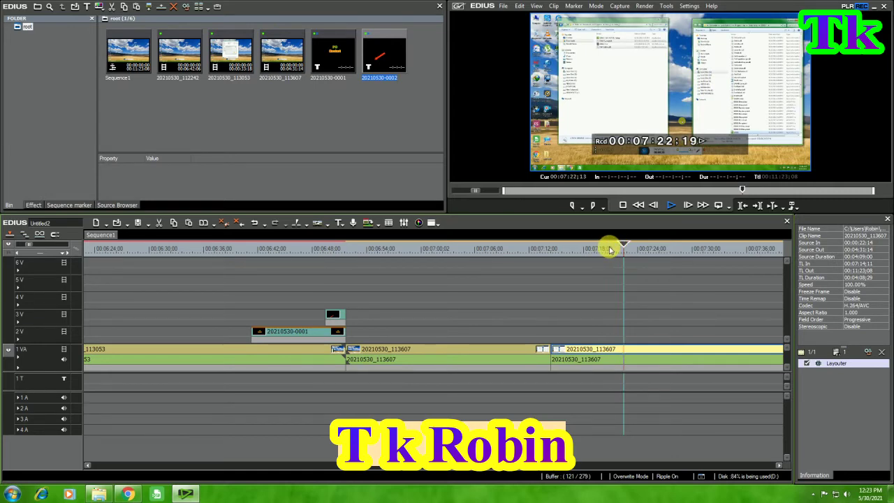
pyautogui.click(610, 249)
pyautogui.click(627, 359)
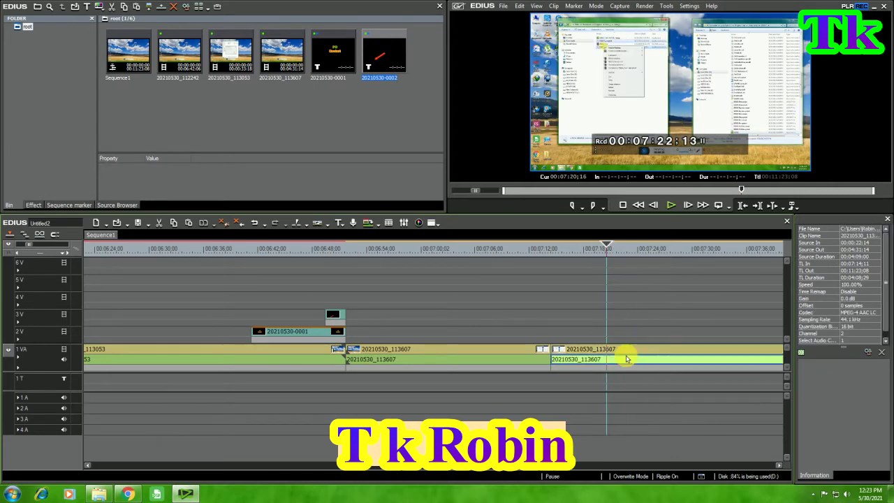
pyautogui.press('c')
# - Enlarge and reposition the segment starting at 00:07:14;11 in Layouter so the Explorer window with the context menu is magnified
pyautogui.moveTo(583, 249); pyautogui.dragTo(552, 257)
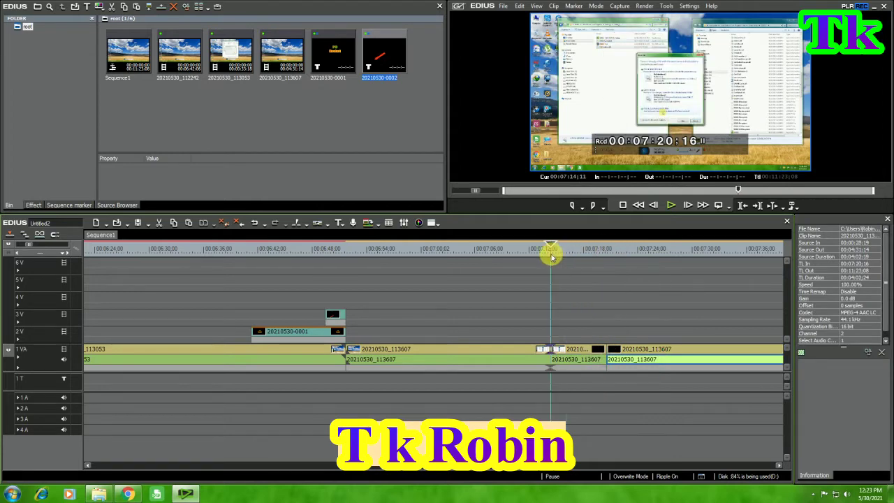
pyautogui.click(584, 352)
pyautogui.click(835, 363)
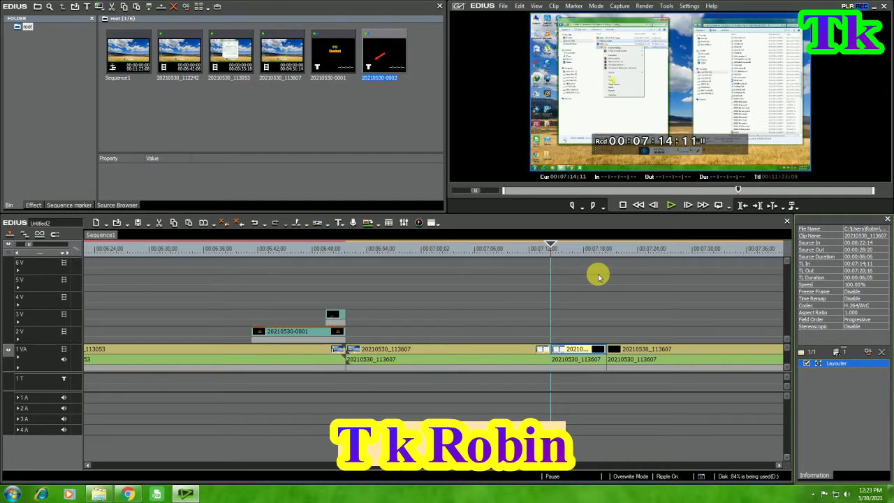
pyautogui.press('F7')
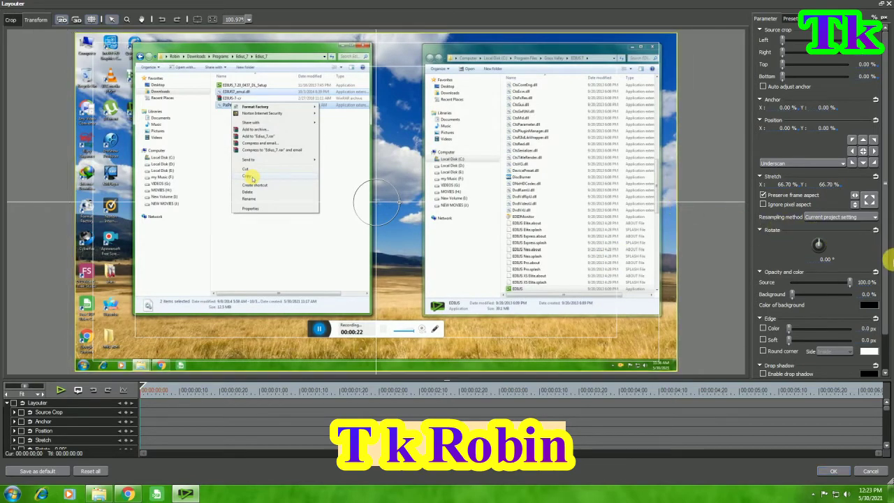
pyautogui.scroll(5, 419, 205)
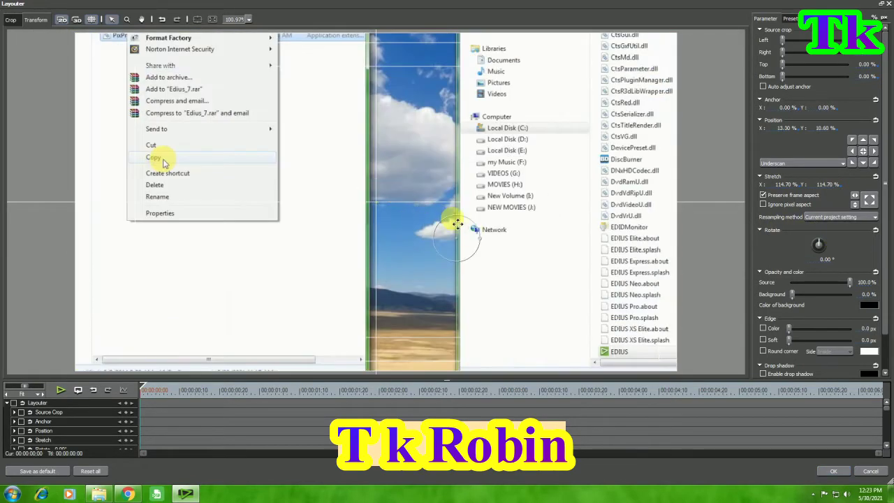
pyautogui.moveTo(466, 231); pyautogui.dragTo(581, 276)
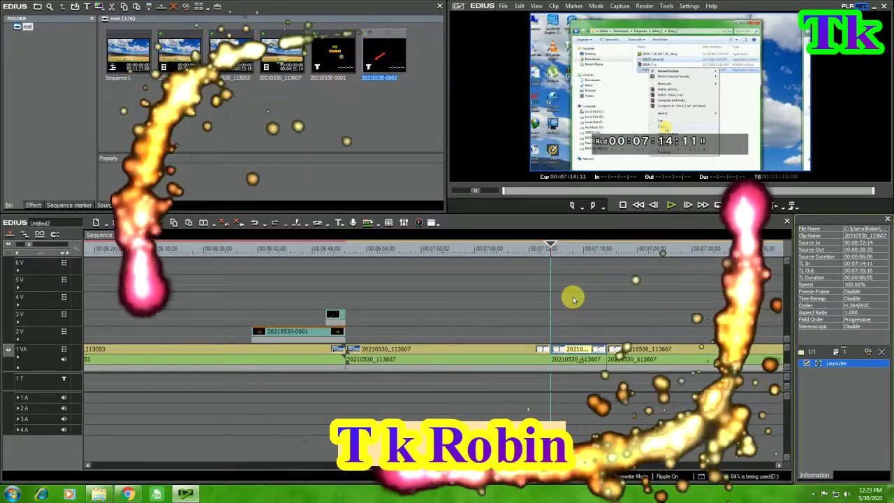
# - Play through the following footage and cut clip 20210530_113607 at 00:07:35;15 and at 00:07:51;01
pyautogui.press('space')
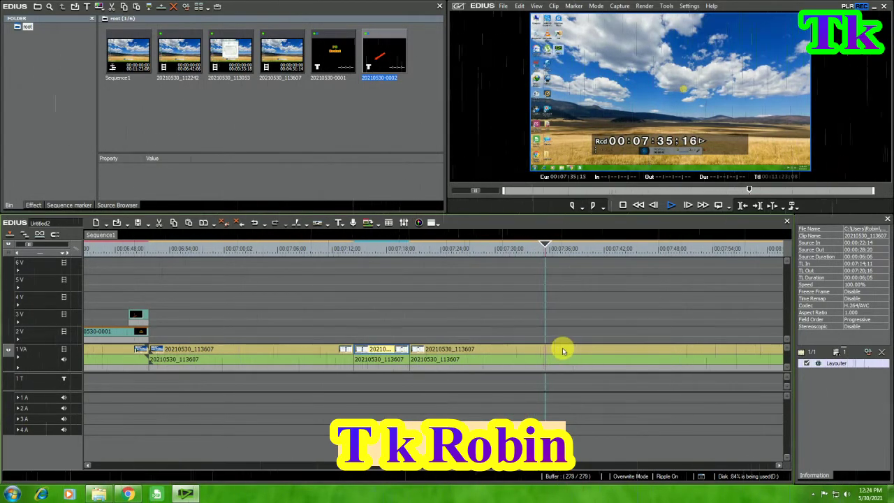
pyautogui.press('space')
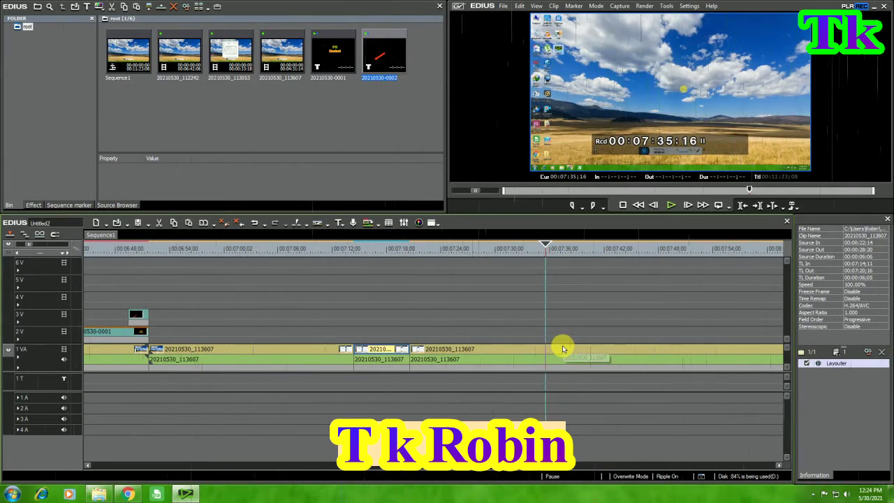
pyautogui.click(565, 349)
pyautogui.press('c')
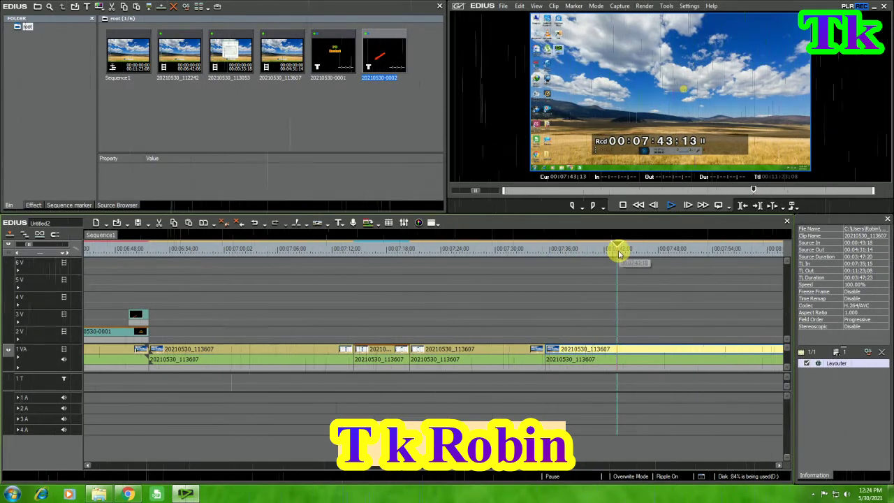
pyautogui.press('space')
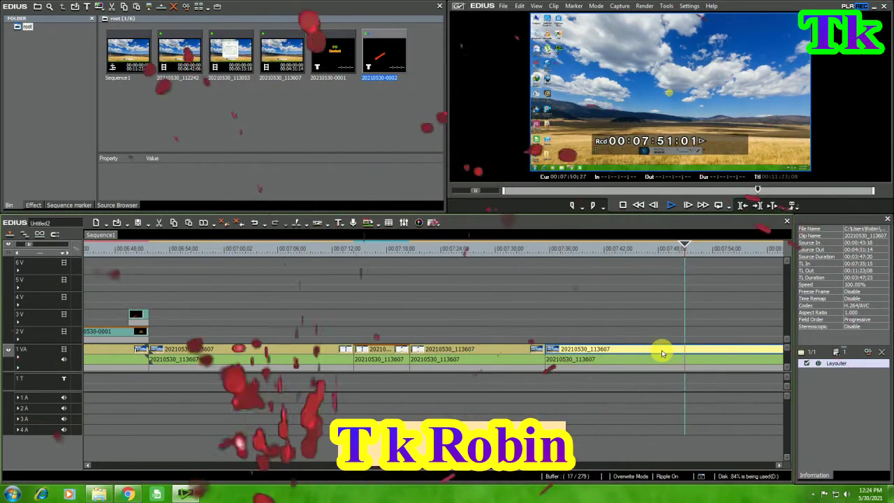
pyautogui.press('c')
# - In Layouter, enlarge the segment starting at 00:07:35;15 around the serial number dialog, with stretch 124.10% and position 1.10%, -2.20%
pyautogui.moveTo(685, 247); pyautogui.dragTo(544, 249)
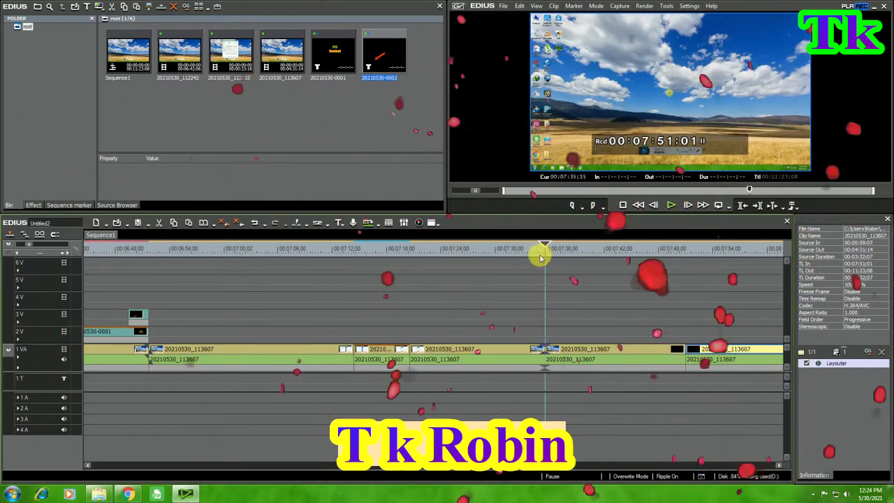
pyautogui.click(586, 350)
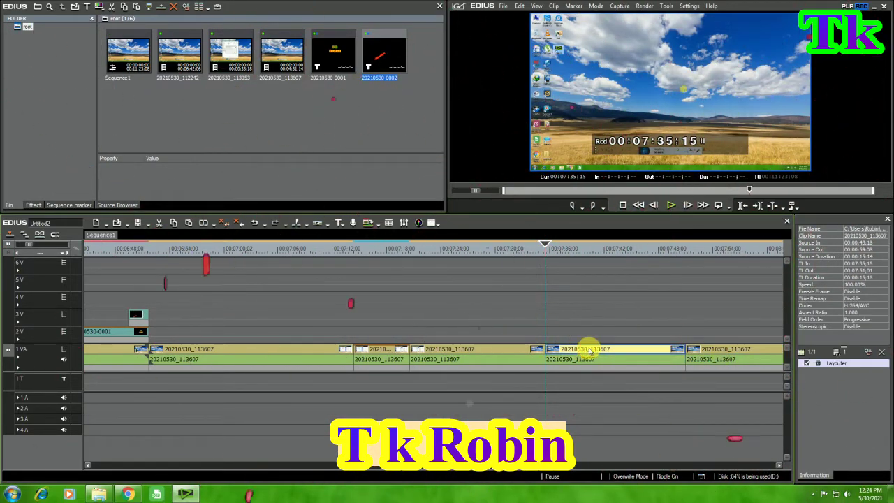
pyautogui.doubleClick(824, 365)
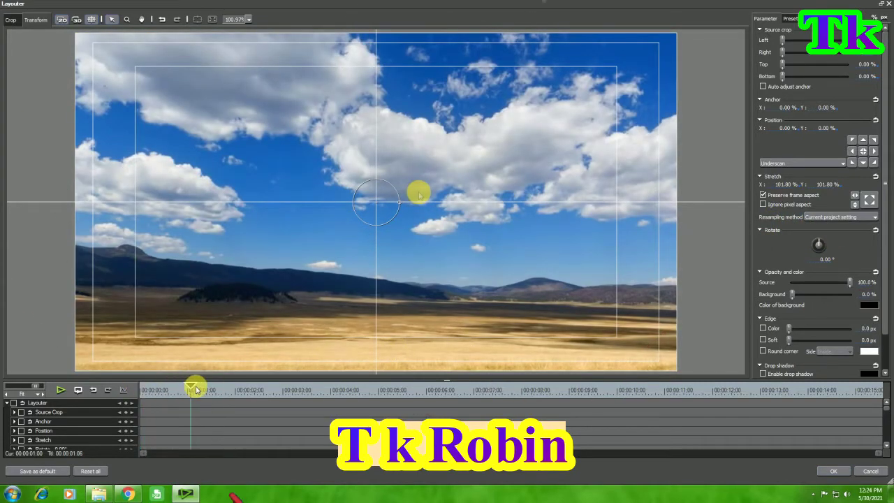
pyautogui.moveTo(196, 390); pyautogui.dragTo(219, 390)
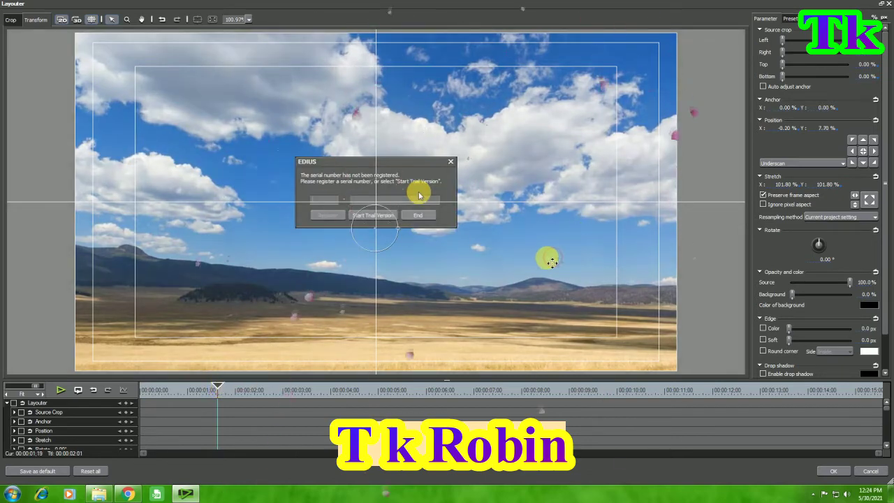
pyautogui.moveTo(579, 255); pyautogui.dragTo(7, 205)
pyautogui.moveTo(192, 241); pyautogui.dragTo(33, 20)
pyautogui.moveTo(503, 56); pyautogui.dragTo(510, 42)
pyautogui.moveTo(512, 128); pyautogui.dragTo(450, 206)
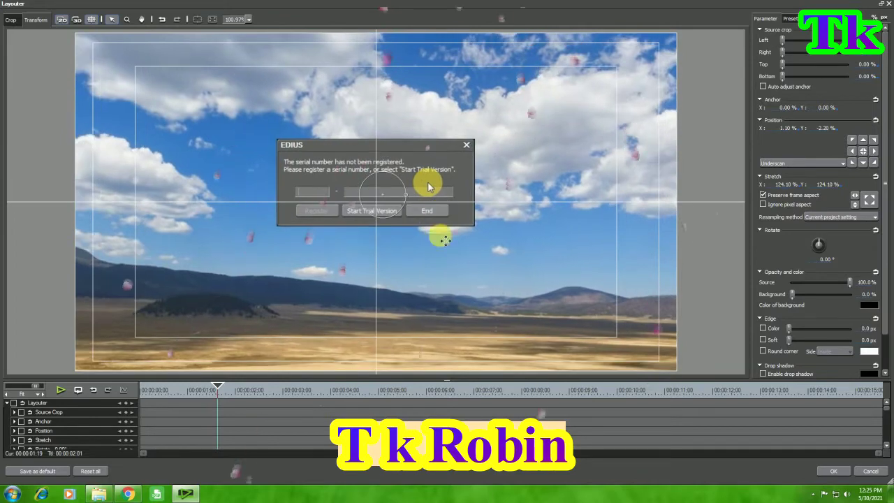
pyautogui.click(824, 471)
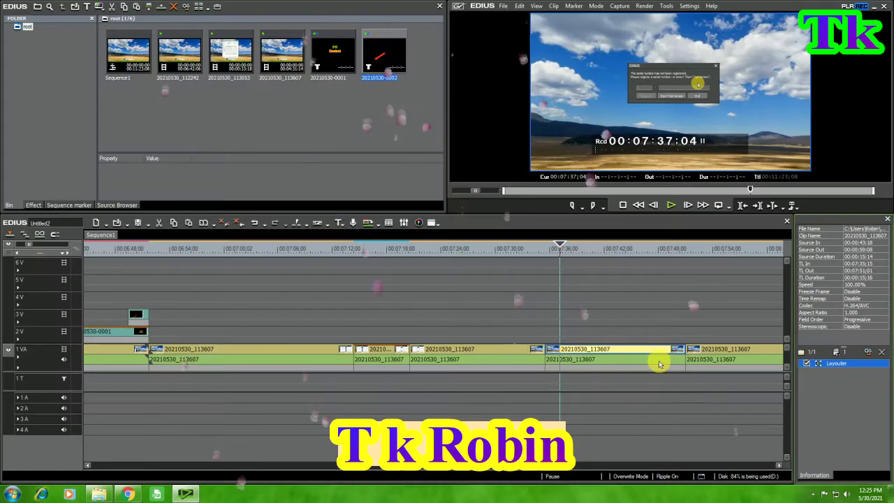
# - Play the sequence from 00:07:37;04 past 00:08:00;06 to check the zoomed serial number section and the footage after it
pyautogui.press('space')
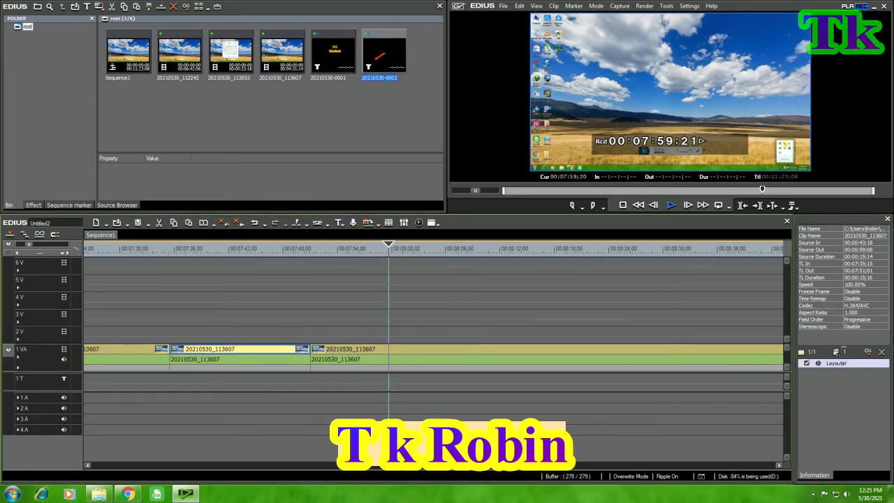
pyautogui.press('space')
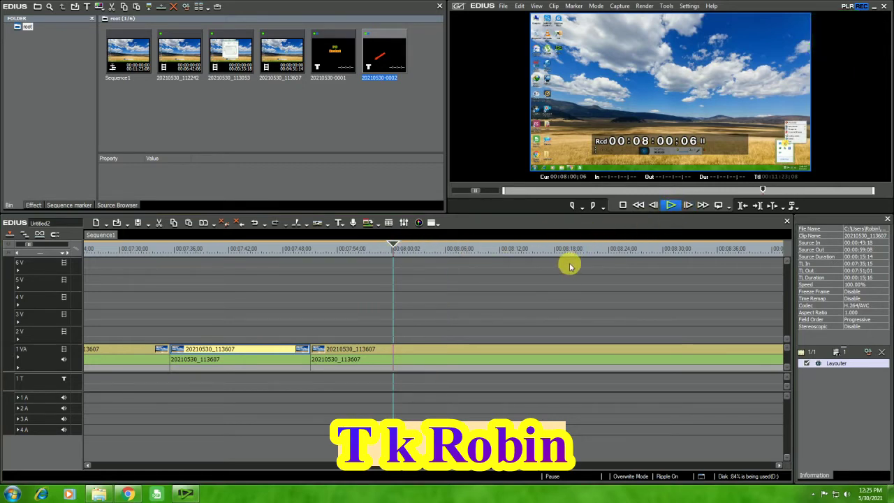
pyautogui.press('space')
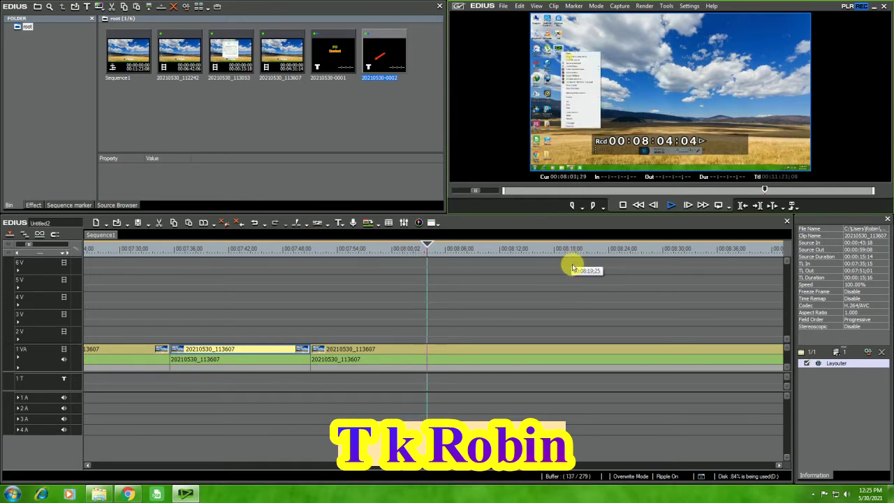
pyautogui.press('space')
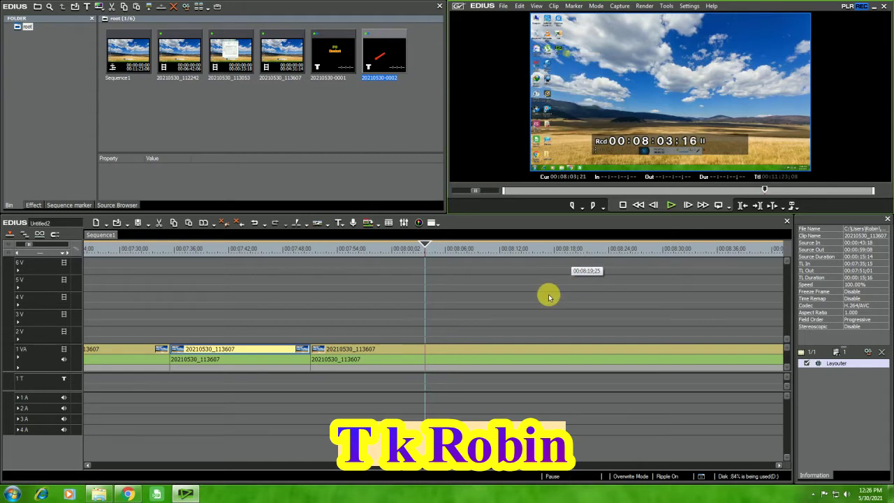
# - Step the playhead back to 00:07:59;24, where the small tray popup is open in the footage
pyautogui.press('Left')
pyautogui.press('Left')
pyautogui.press('Left')
pyautogui.press('Left')
pyautogui.press('Left')
pyautogui.press('Left')
pyautogui.press('Left')
pyautogui.press('Left')
pyautogui.press('Left')
pyautogui.press('Left')
pyautogui.press('Left')
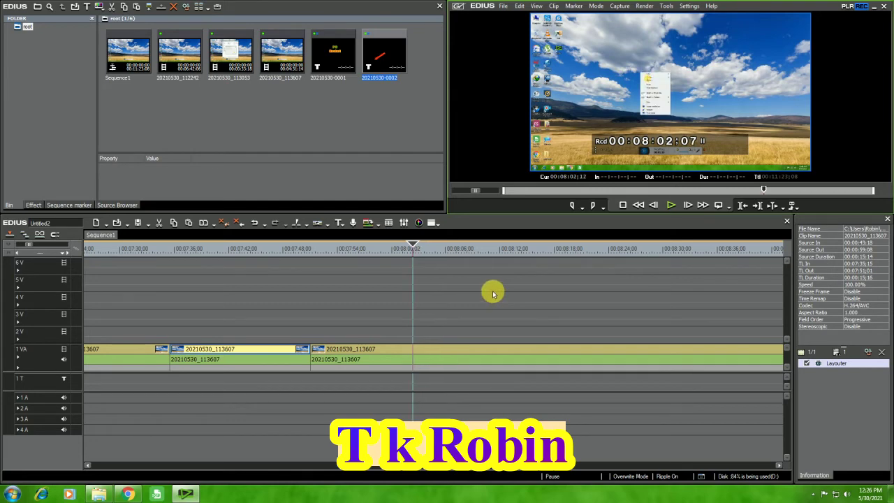
pyautogui.moveTo(412, 248); pyautogui.dragTo(394, 248)
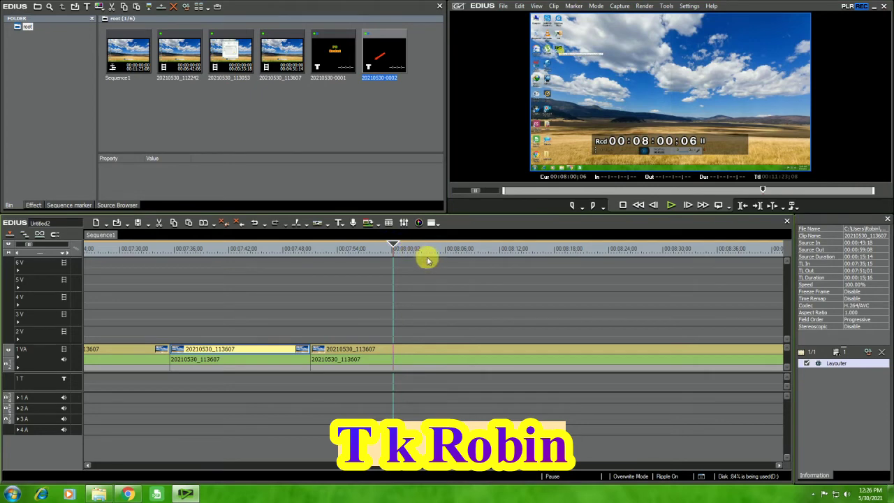
pyautogui.hotkey('shift', 'Left')
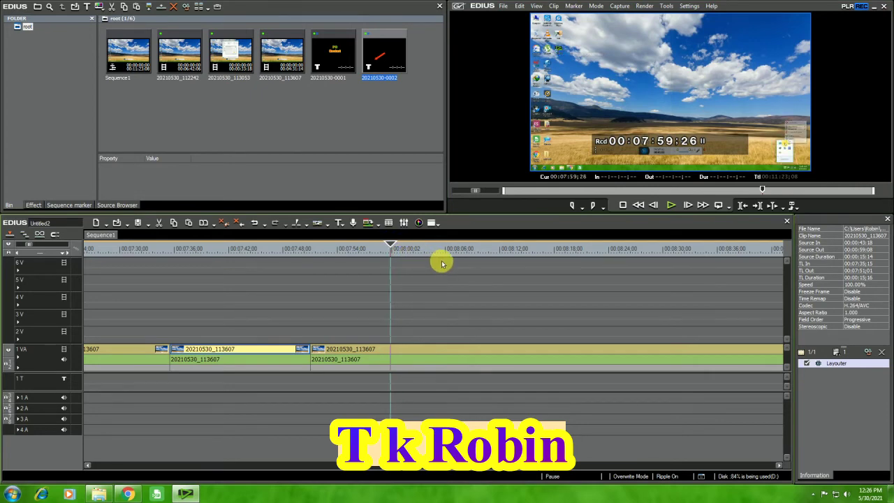
pyautogui.press('Left')
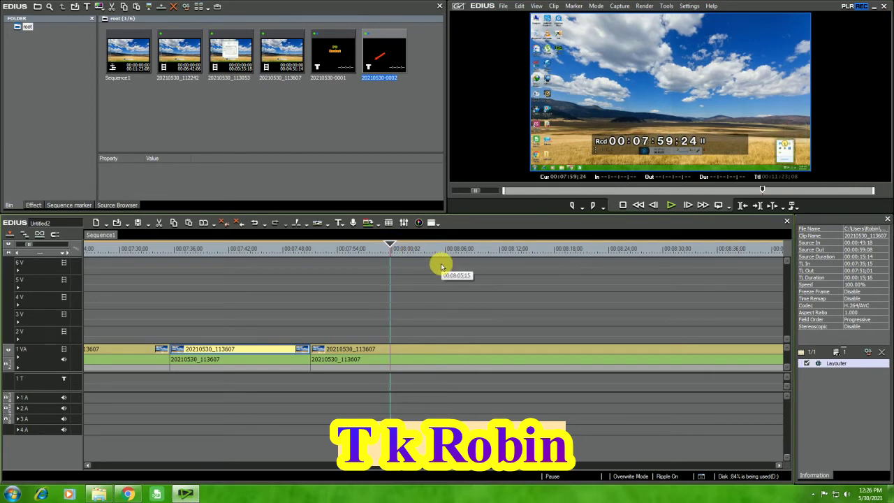
pyautogui.rightClick(368, 108)
pyautogui.press('Escape')
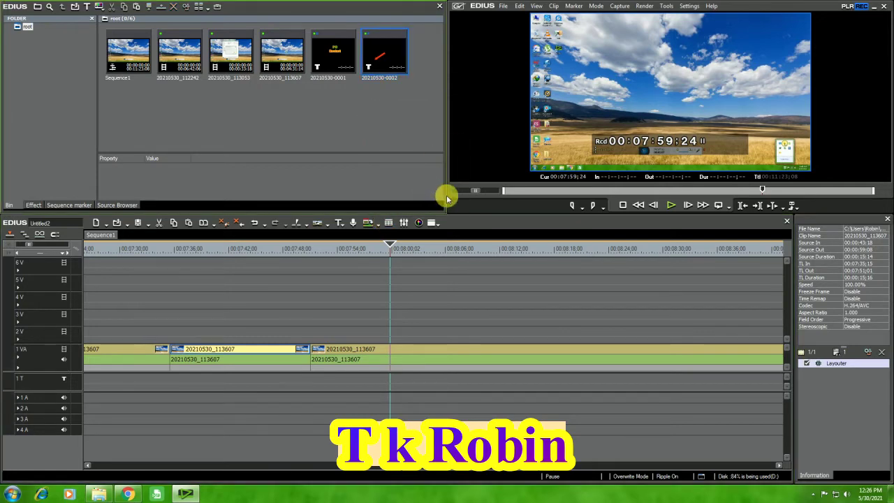
# - Create a new Quick Titler title and draw a Line_03 arrow above the tray popup
pyautogui.hotkey('ctrl', 't')
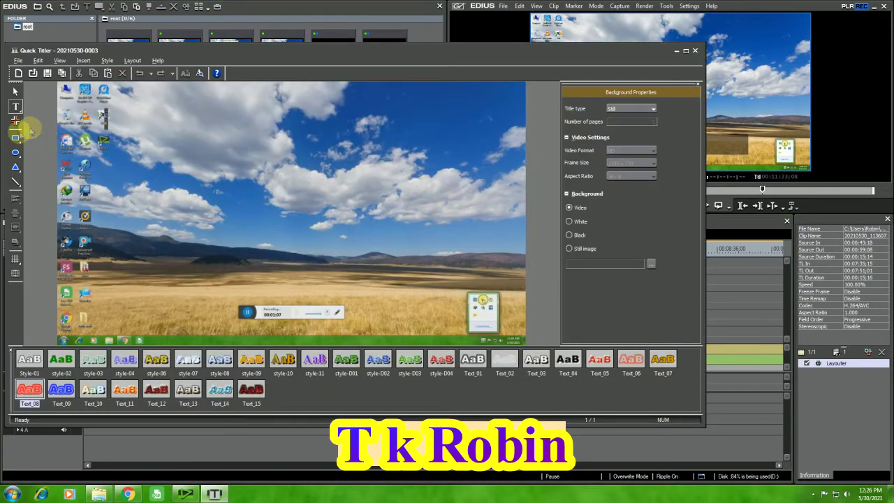
pyautogui.click(15, 182)
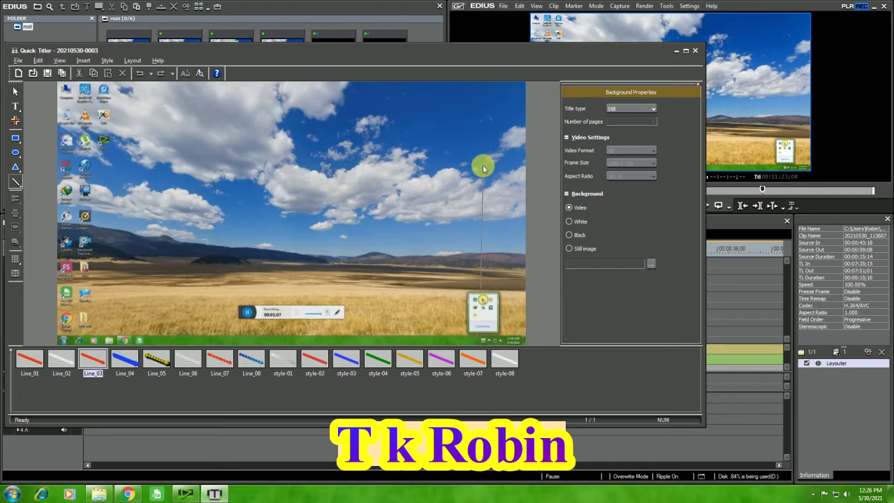
pyautogui.moveTo(482, 162); pyautogui.dragTo(314, 266)
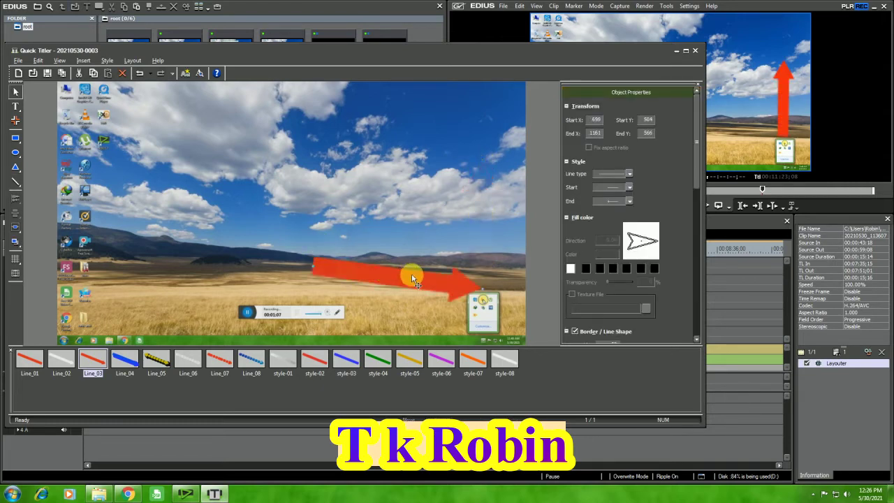
# - Adjust the arrow to point straight down at the tray popup, from about X 1156, Y 111 to X 1162, Y 563
pyautogui.moveTo(370, 264); pyautogui.dragTo(373, 230)
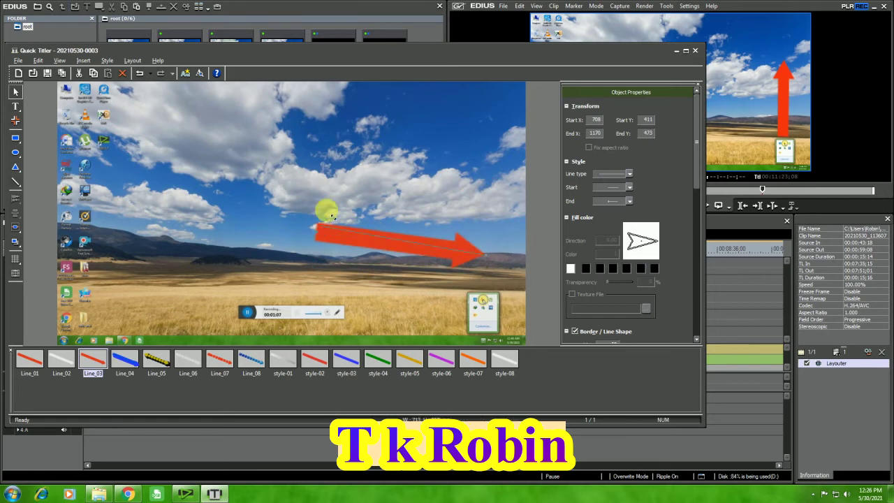
pyautogui.moveTo(422, 162)
pyautogui.mouseDown()
pyautogui.moveTo(457, 139)
pyautogui.moveTo(463, 119)
pyautogui.moveTo(443, 110)
pyautogui.moveTo(469, 103)
pyautogui.mouseUp()
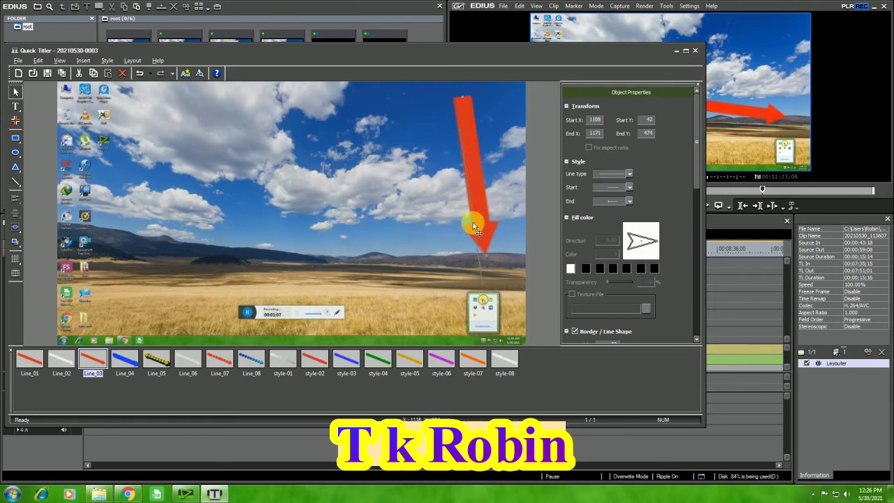
pyautogui.press('Down')
pyautogui.press('Down')
pyautogui.press('Down')
pyautogui.press('Down')
pyautogui.press('Down')
pyautogui.moveTo(466, 134); pyautogui.dragTo(479, 123)
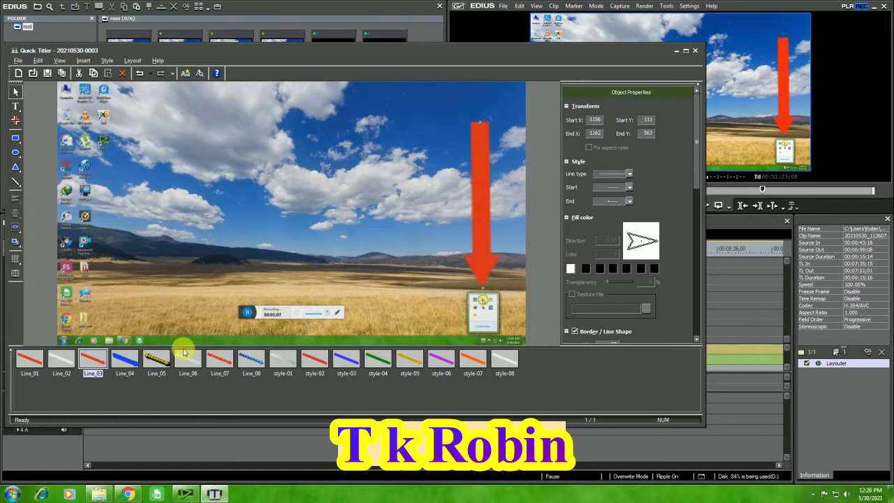
# - Try other line styles on the arrow, including Line_04, Line_06 and style-02, and return it to Line_03
pyautogui.click(135, 363)
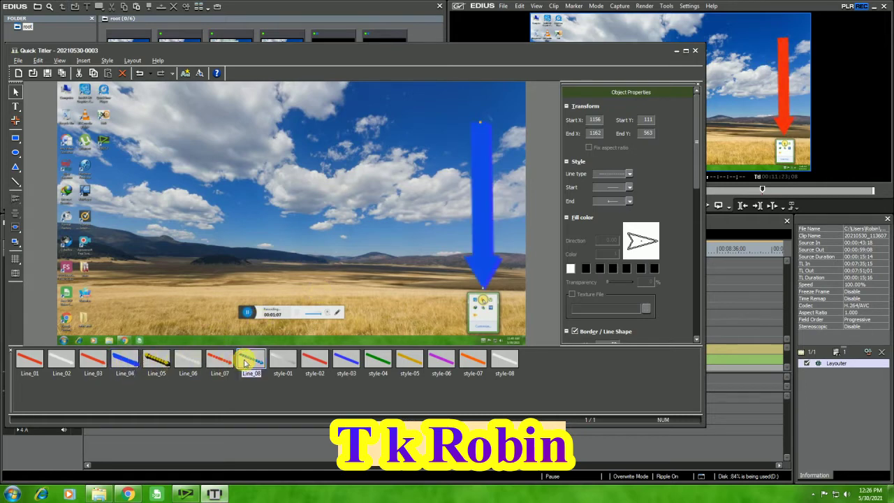
pyautogui.click(189, 361)
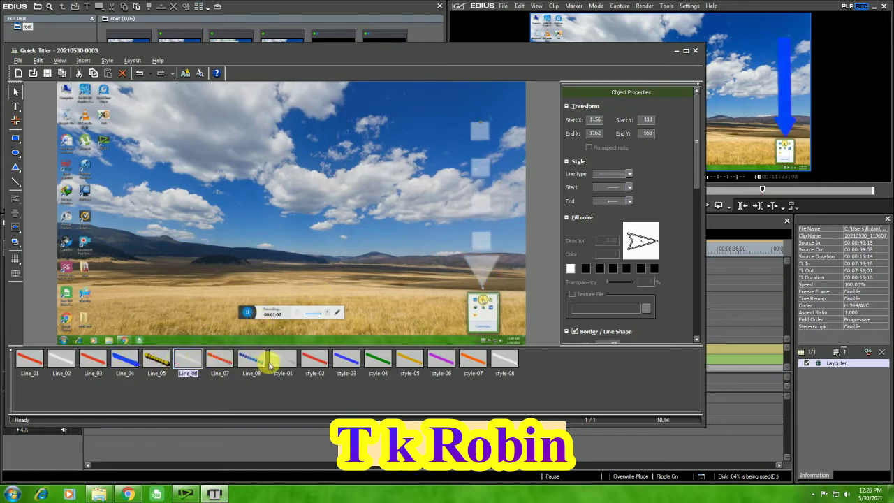
pyautogui.click(284, 360)
pyautogui.click(314, 360)
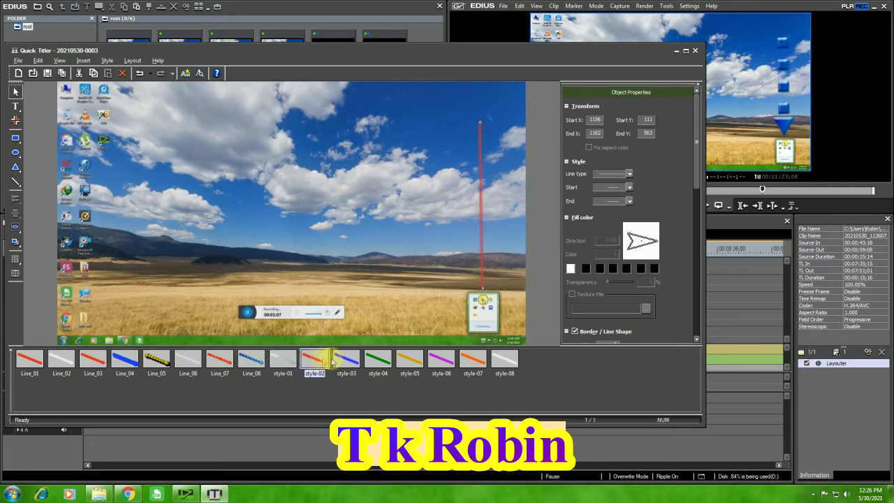
pyautogui.click(128, 361)
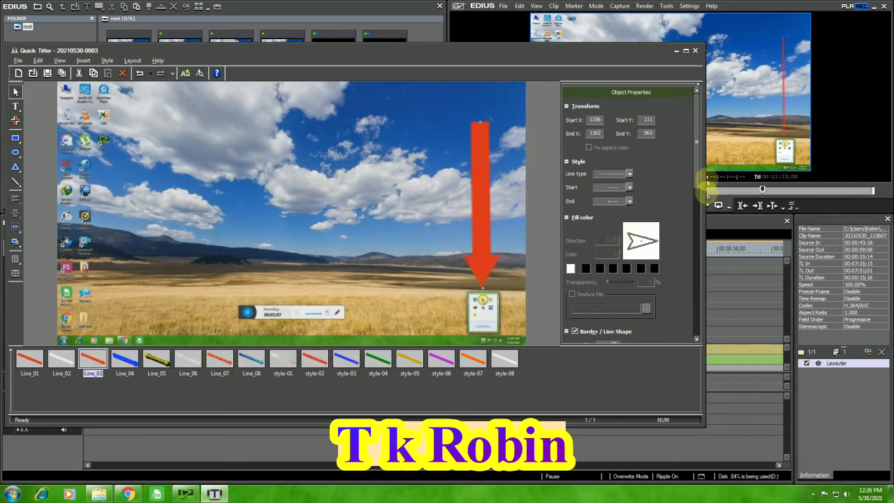
# - Try bright green as the arrow's border/line colour
pyautogui.moveTo(697, 170); pyautogui.dragTo(702, 202)
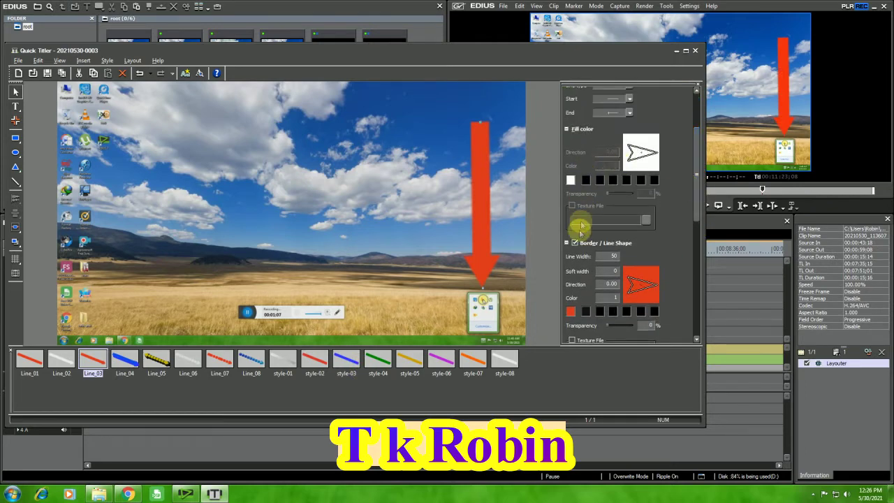
pyautogui.click(569, 310)
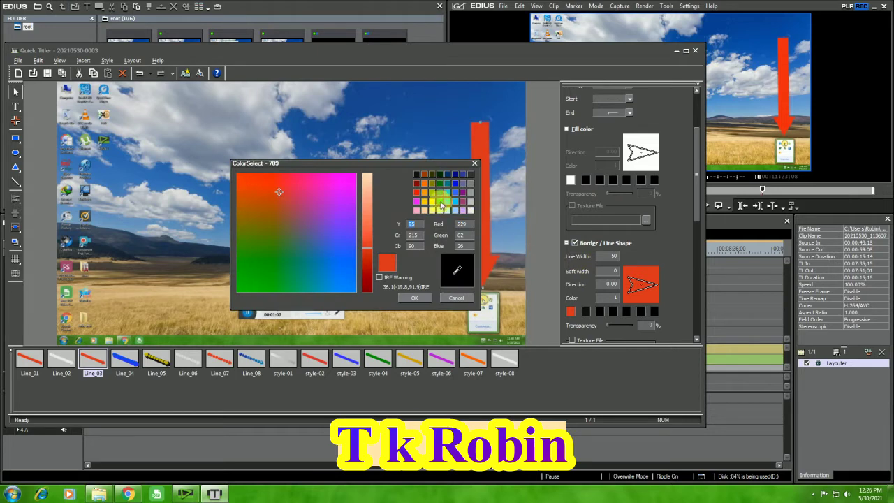
pyautogui.click(440, 202)
pyautogui.click(414, 297)
pyautogui.click(584, 304)
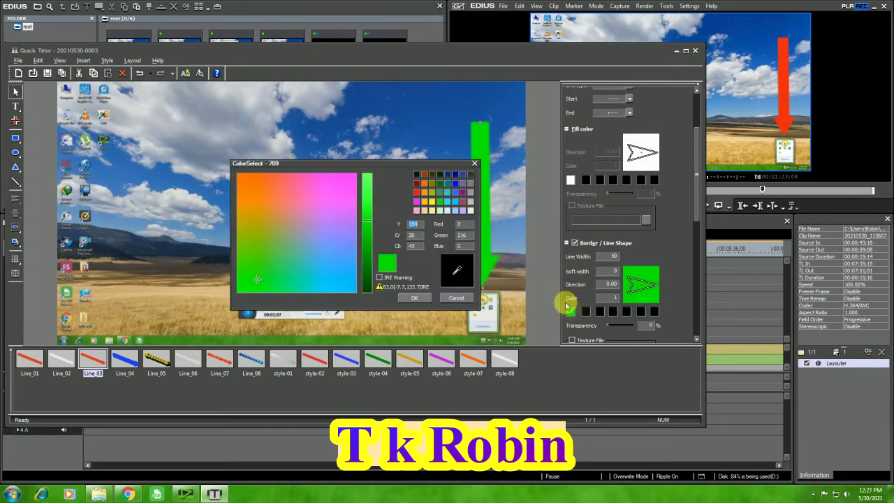
pyautogui.click(413, 298)
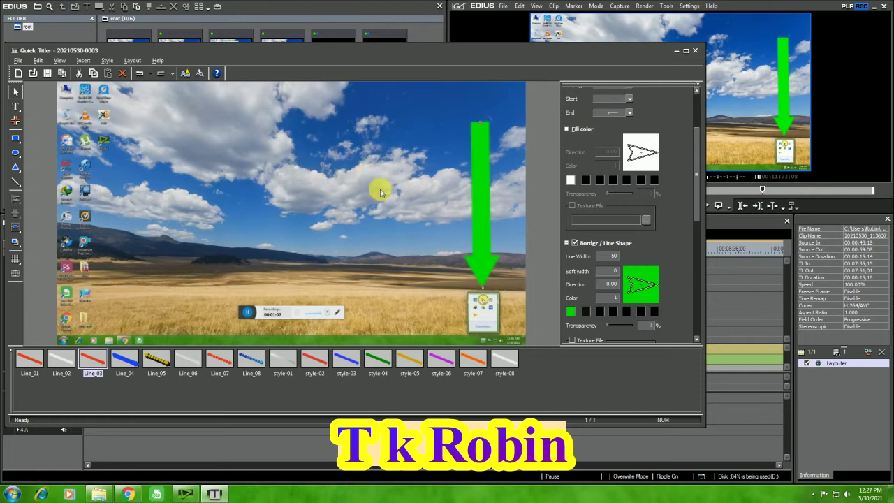
# - Set the arrow's border/line colour to bright red and save the title
pyautogui.click(571, 312)
pyautogui.click(417, 192)
pyautogui.click(415, 298)
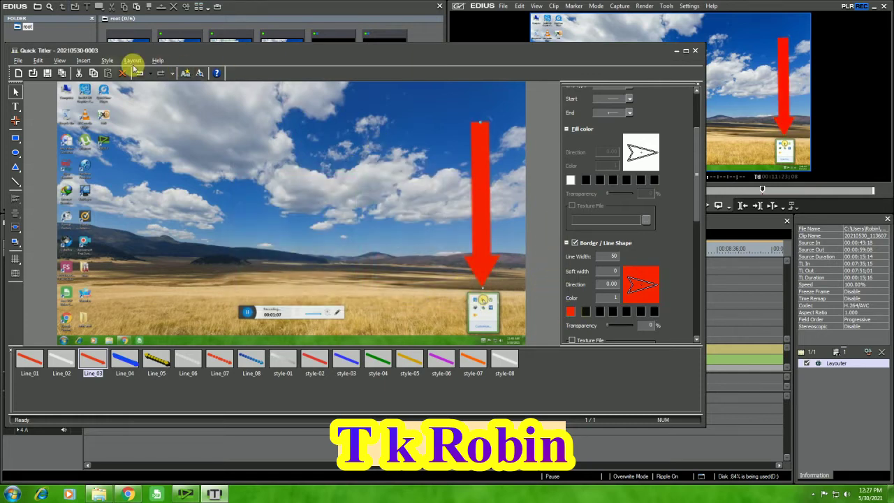
pyautogui.click(47, 73)
pyautogui.moveTo(139, 120); pyautogui.dragTo(396, 334)
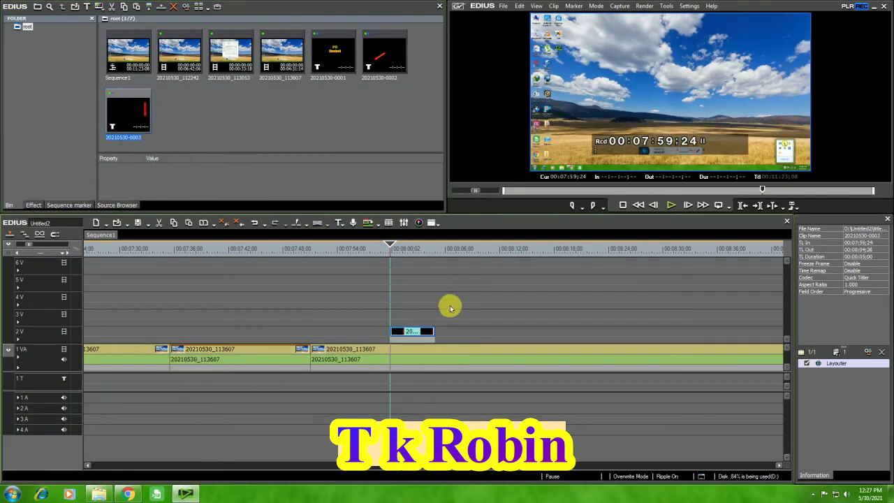
pyautogui.press('space')
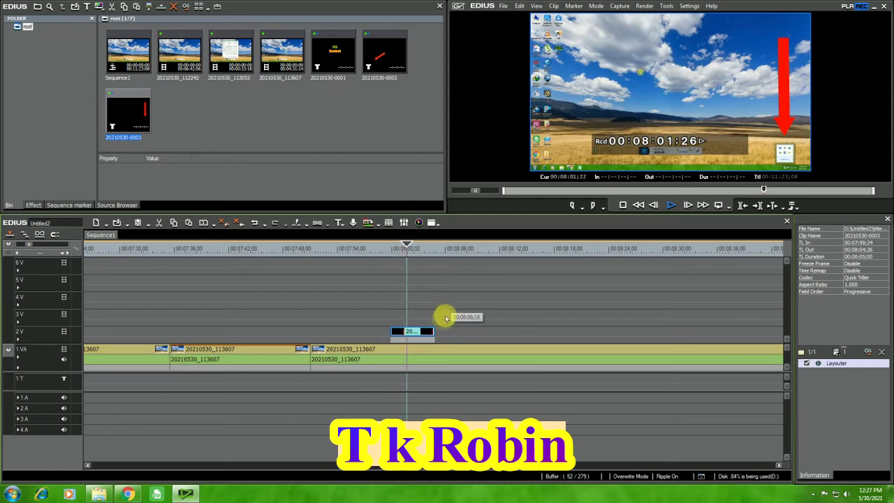
pyautogui.moveTo(423, 332); pyautogui.dragTo(415, 334)
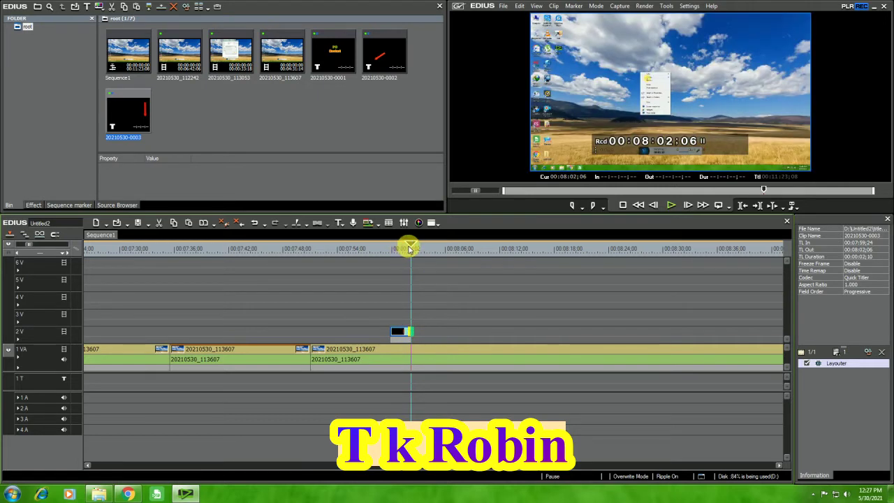
pyautogui.moveTo(408, 249); pyautogui.dragTo(396, 249)
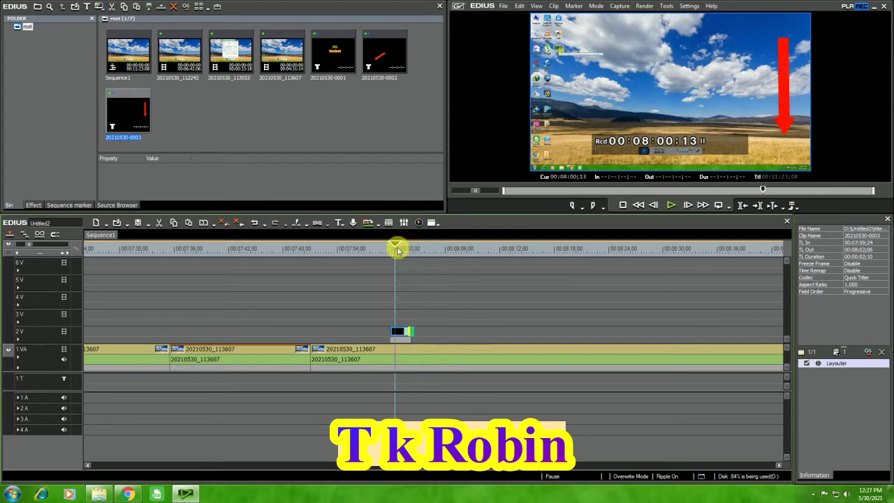
pyautogui.press('space')
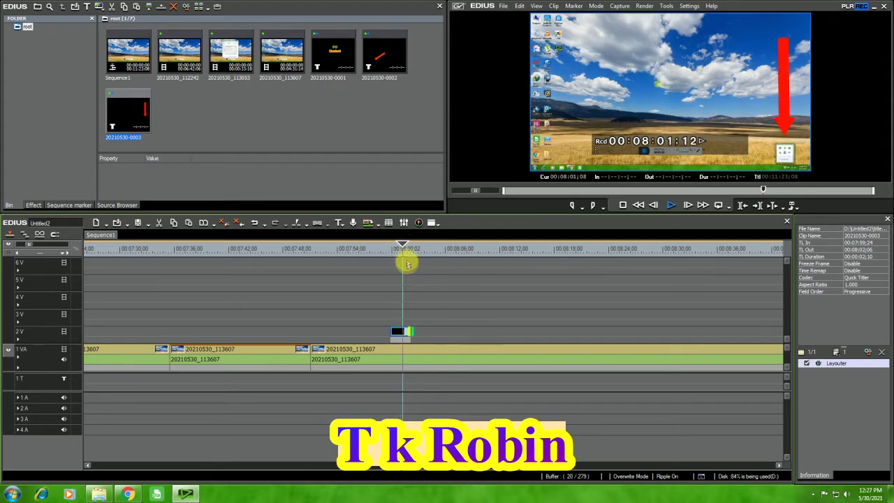
pyautogui.press('space')
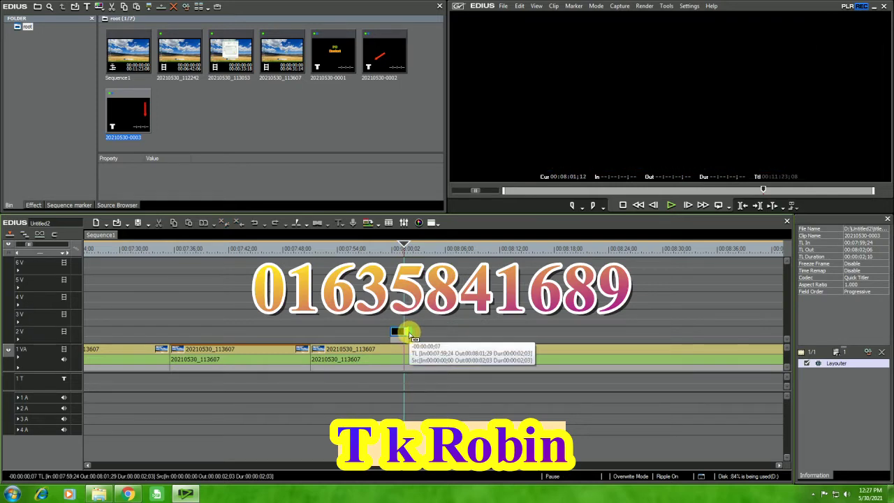
# - Play back the arrow title section and scan the following footage up to 00:08:18;26
pyautogui.click(384, 250)
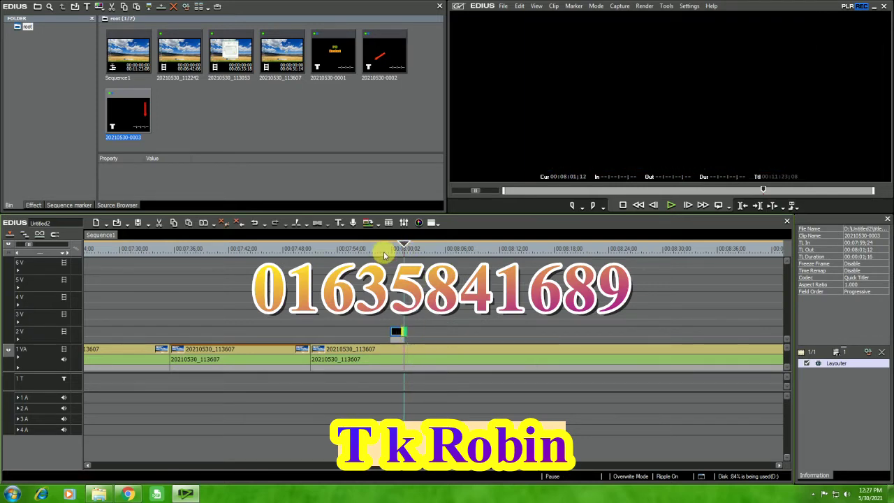
pyautogui.press('space')
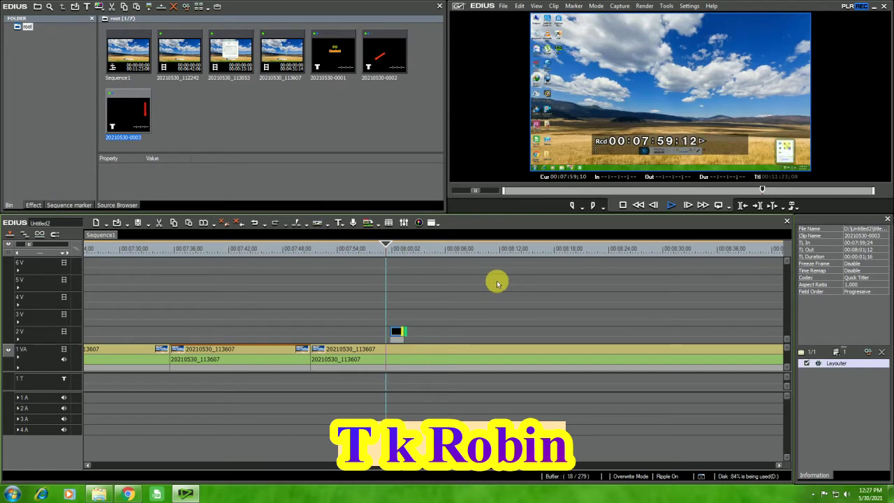
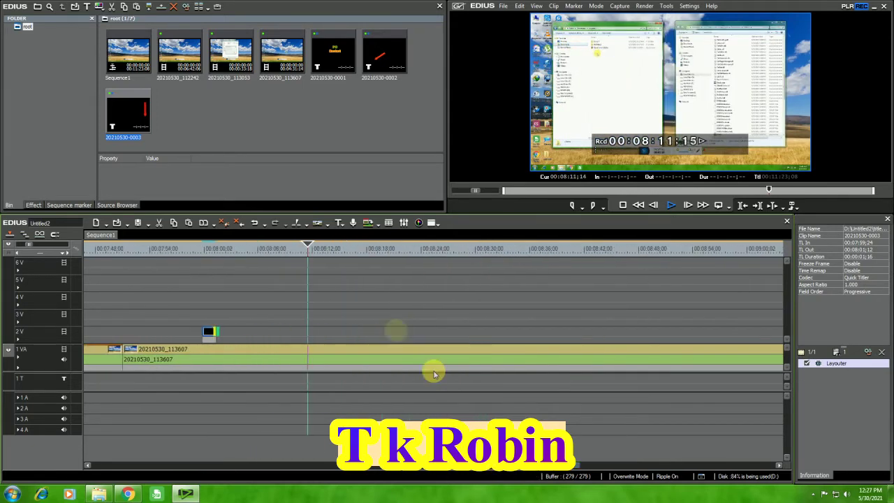
pyautogui.moveTo(313, 251); pyautogui.dragTo(375, 252)
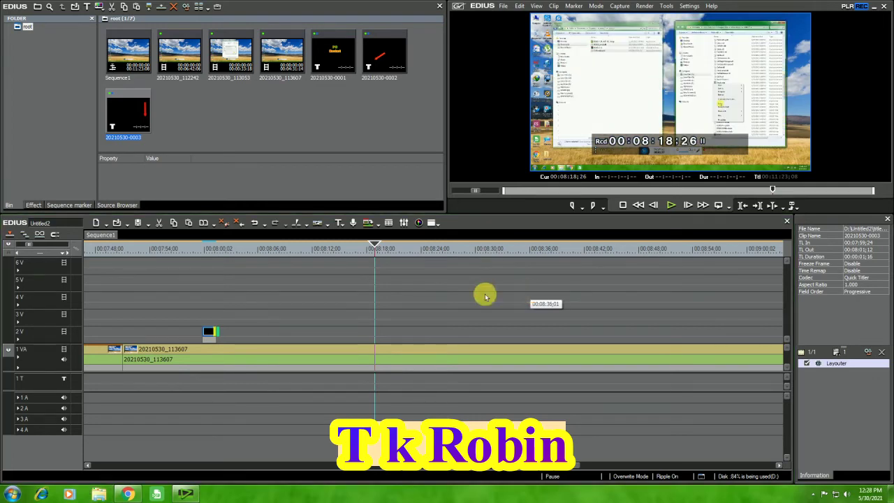
# - Unlink the 20210530_113607 clip on track 1 VA around 00:08:49;15 and delete its audio part
pyautogui.click(389, 248)
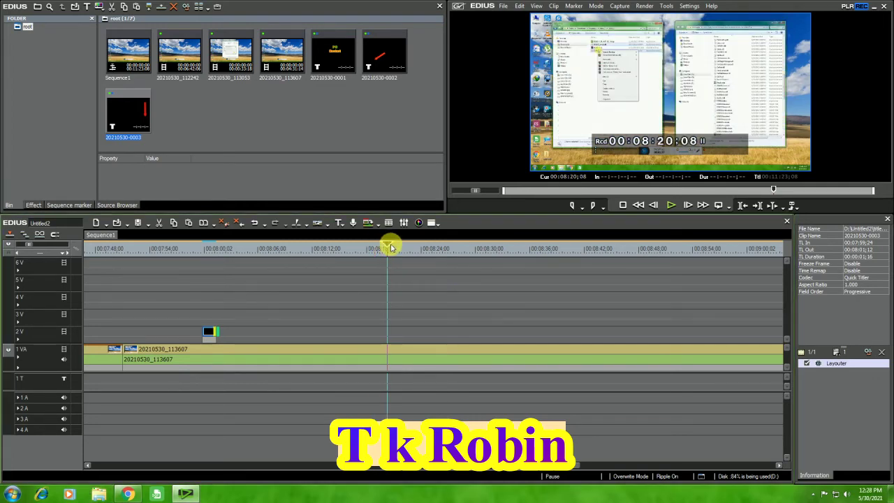
pyautogui.press('space')
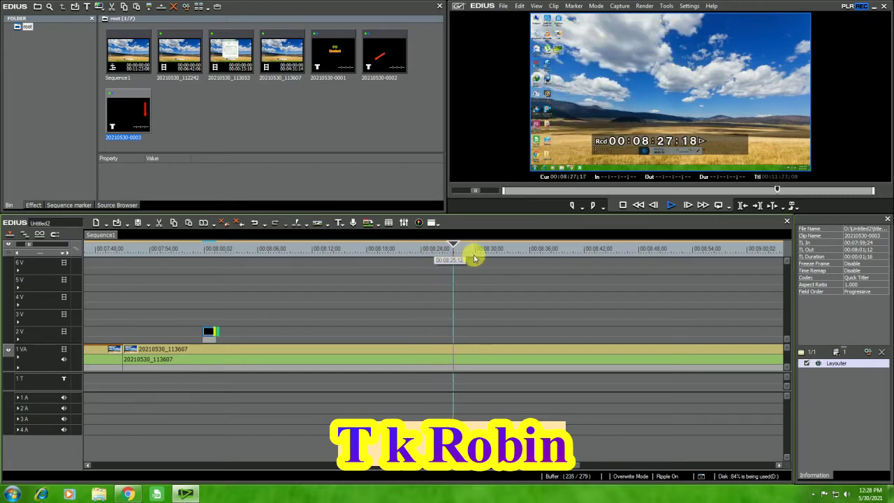
pyautogui.moveTo(471, 250); pyautogui.dragTo(652, 248)
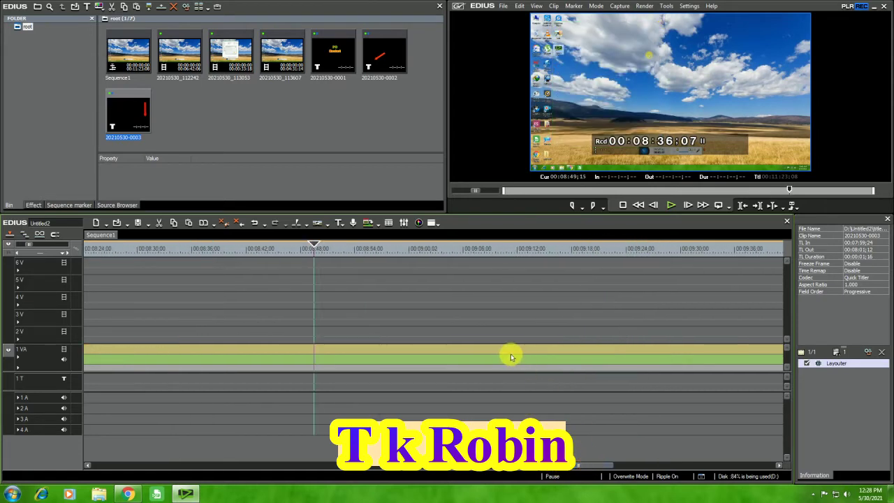
pyautogui.rightClick(511, 353)
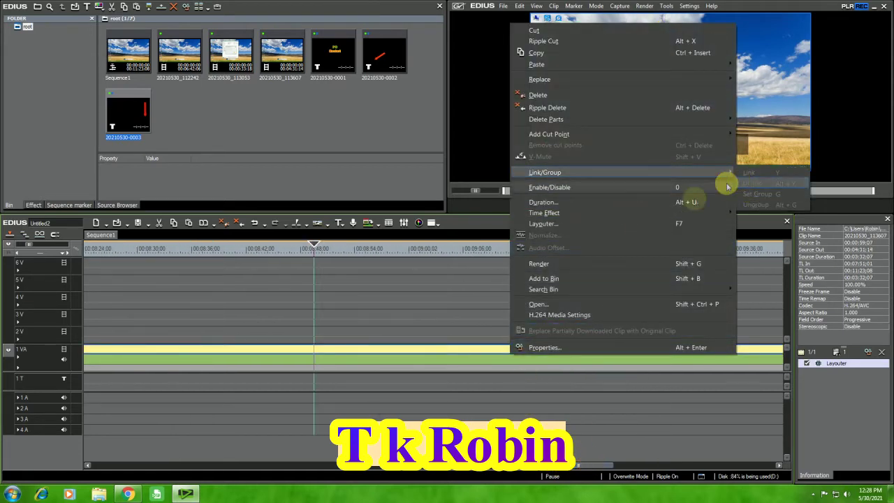
pyautogui.click(473, 363)
pyautogui.press('Delete')
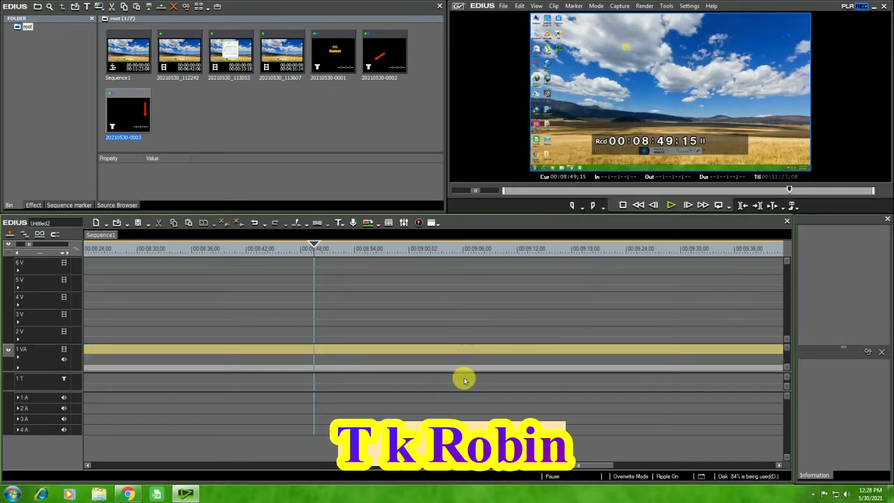
# - Review the recording onward from 00:08:49;15 and park the playhead at 00:10:09;19
pyautogui.moveTo(318, 247); pyautogui.dragTo(623, 247)
pyautogui.moveTo(594, 463); pyautogui.dragTo(609, 463)
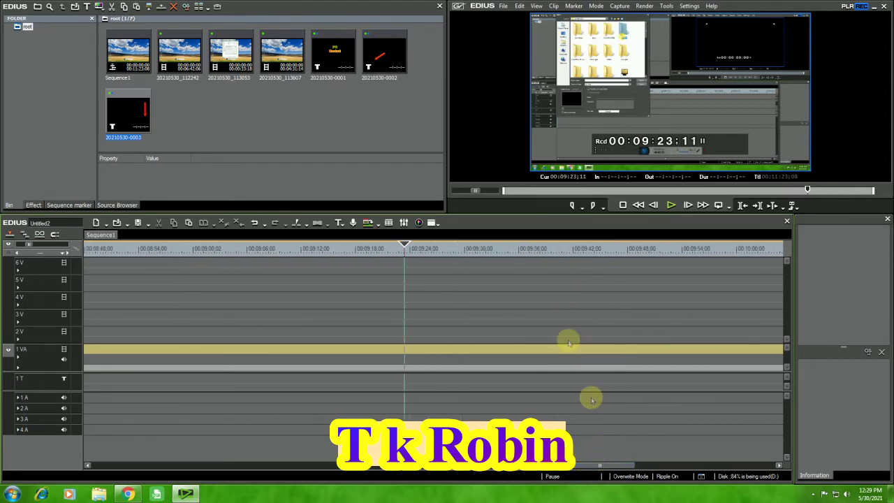
pyautogui.moveTo(410, 247); pyautogui.dragTo(642, 249)
pyautogui.moveTo(595, 463); pyautogui.dragTo(631, 463)
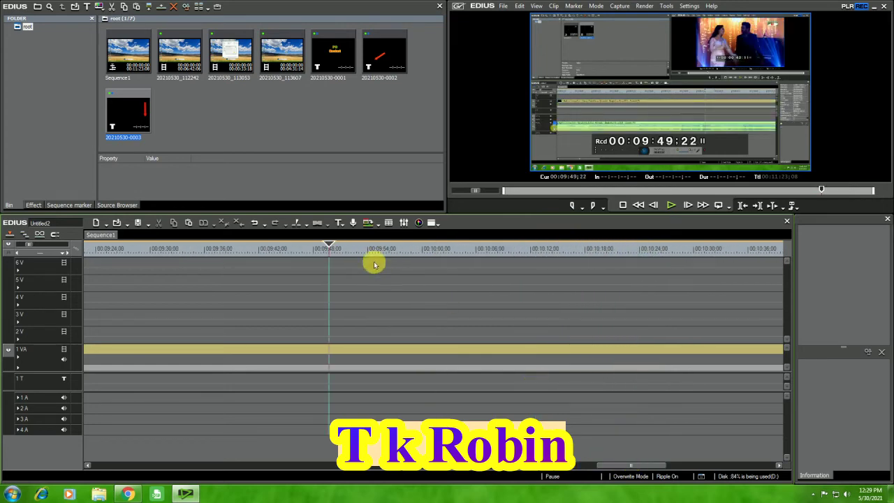
pyautogui.moveTo(331, 247); pyautogui.dragTo(416, 259)
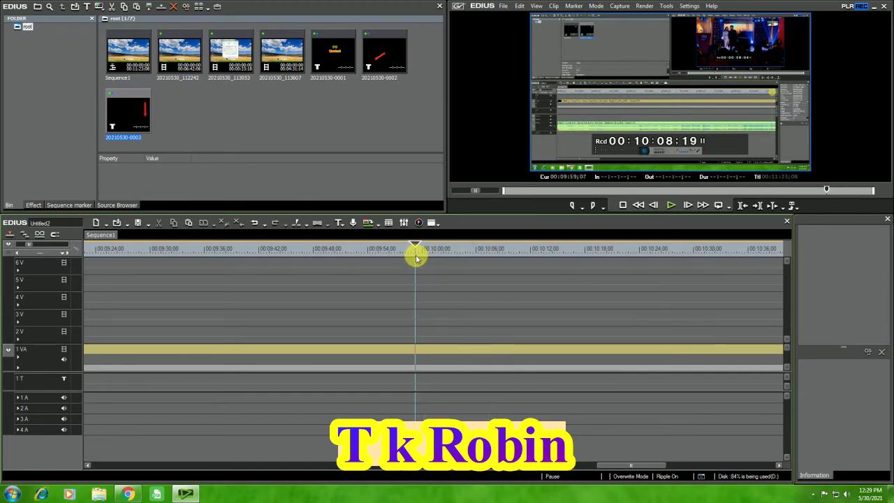
pyautogui.press('space')
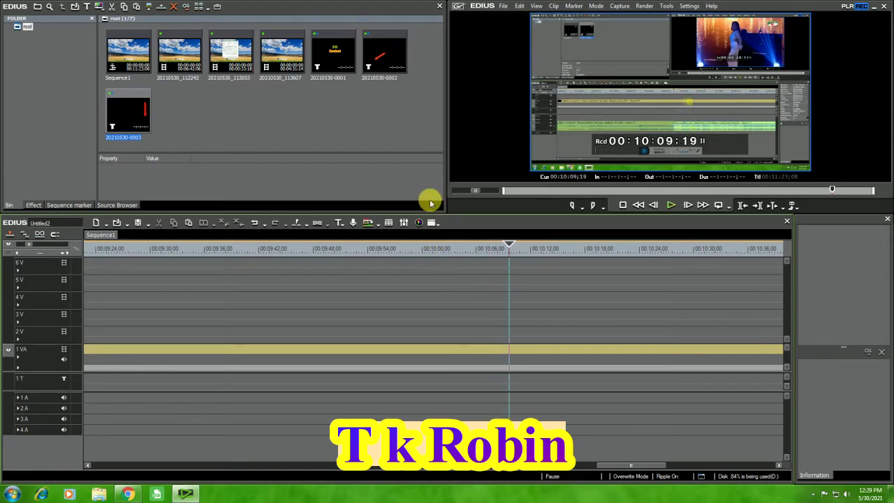
# - Create a new Quick Titler title reading "C" and place it over the song clip in the previewed timeline
pyautogui.rightClick(366, 117)
pyautogui.click(384, 155)
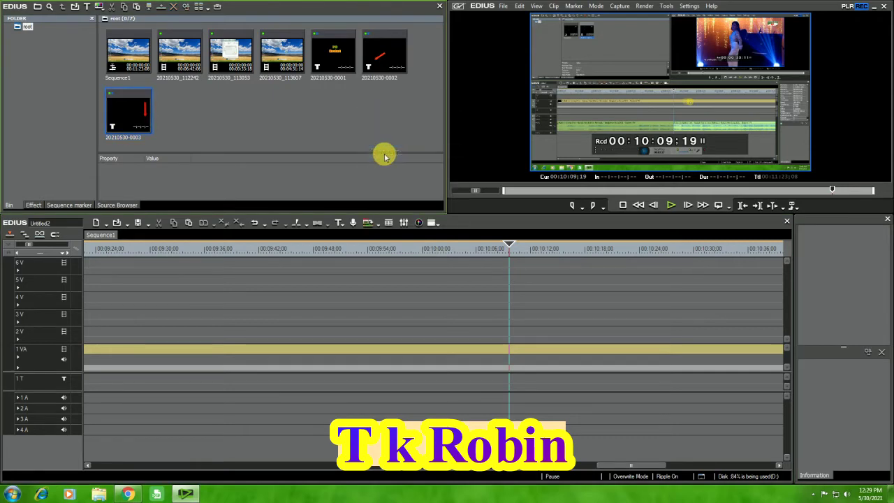
pyautogui.write('C')
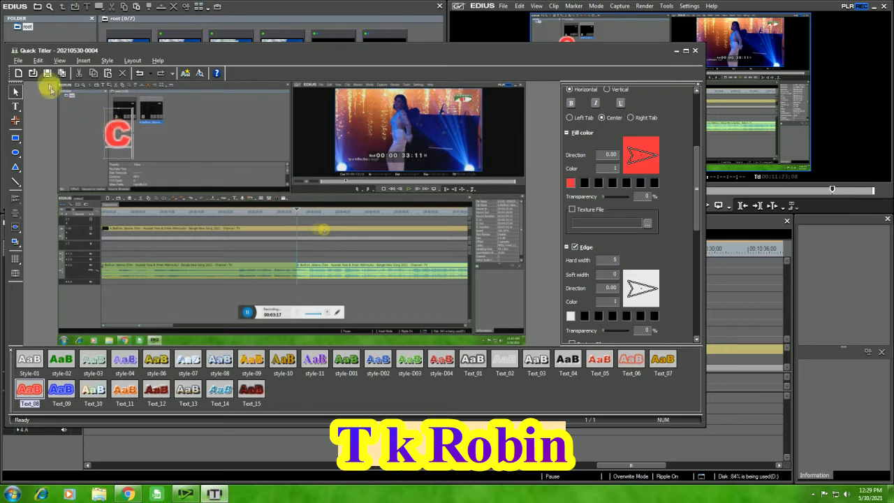
pyautogui.click(120, 138)
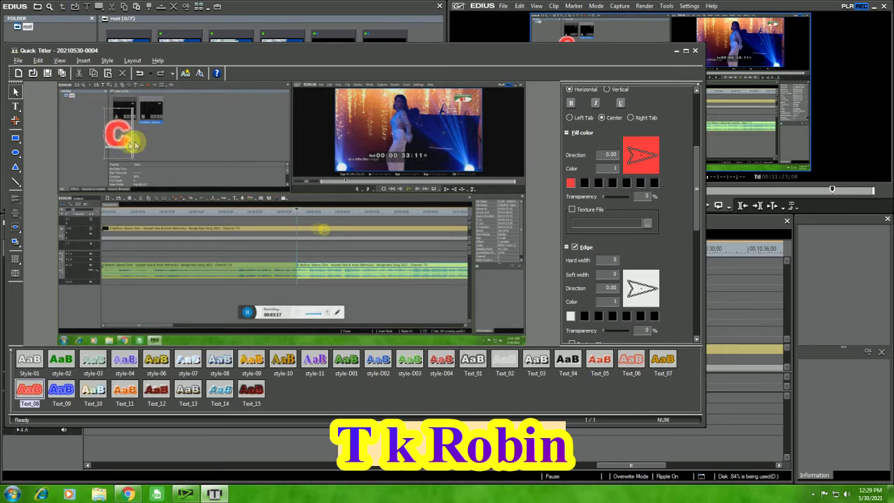
pyautogui.click(104, 135)
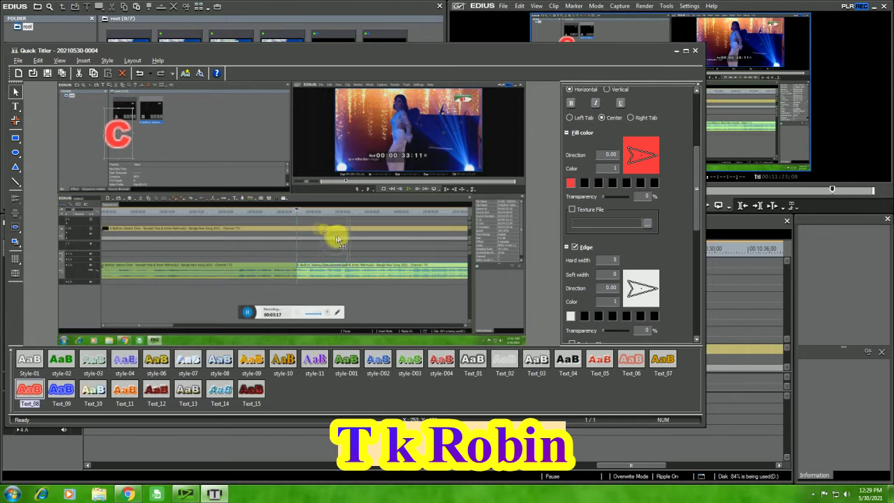
pyautogui.moveTo(342, 239); pyautogui.dragTo(340, 238)
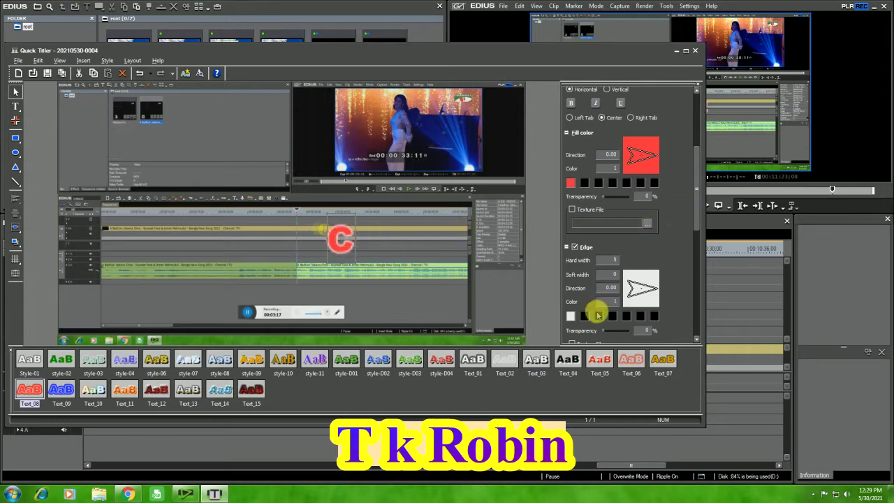
# - Set the letter C's edge color to green and its hard width to 10
pyautogui.click(570, 316)
pyautogui.click(440, 205)
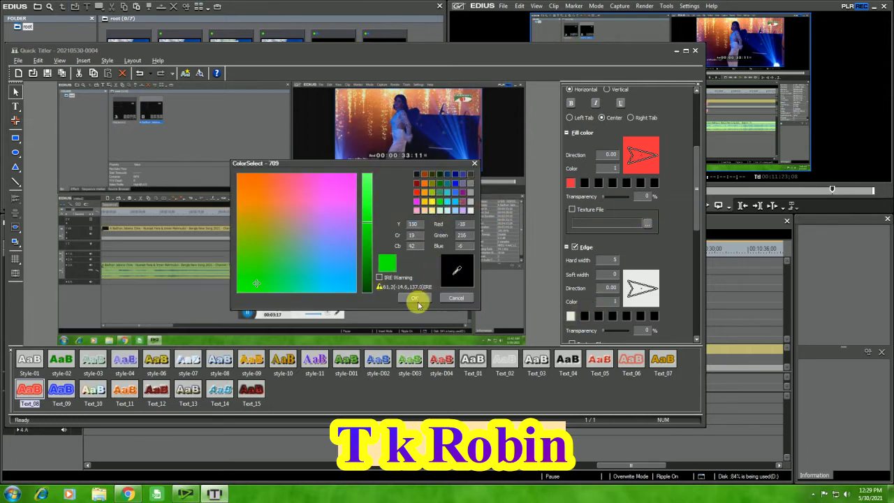
pyautogui.click(414, 297)
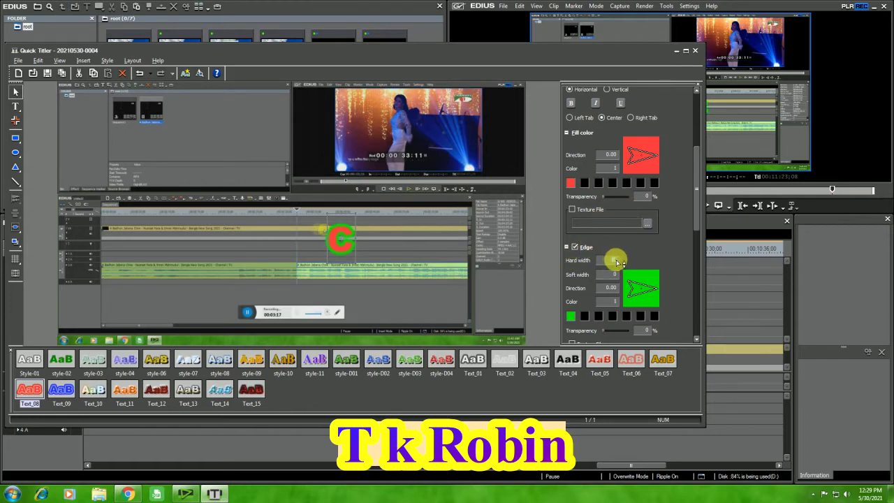
# - Set the letter C's fill color to white
pyautogui.click(570, 183)
pyautogui.click(470, 209)
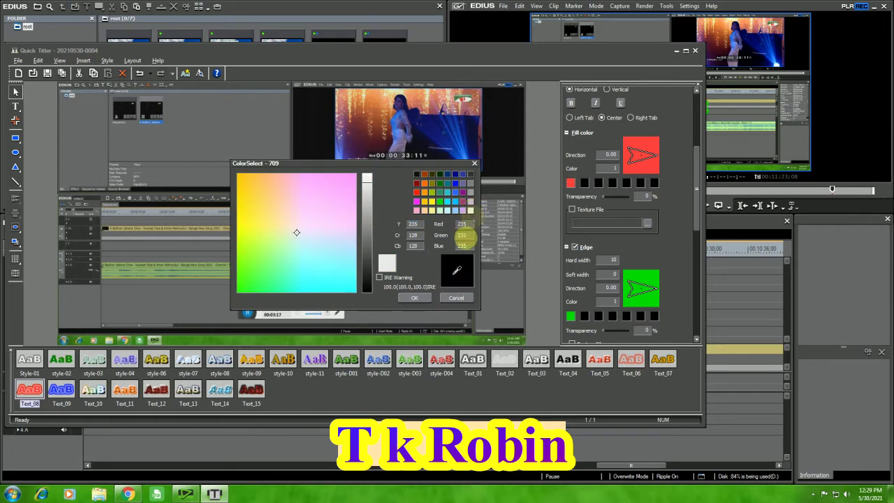
pyautogui.click(414, 298)
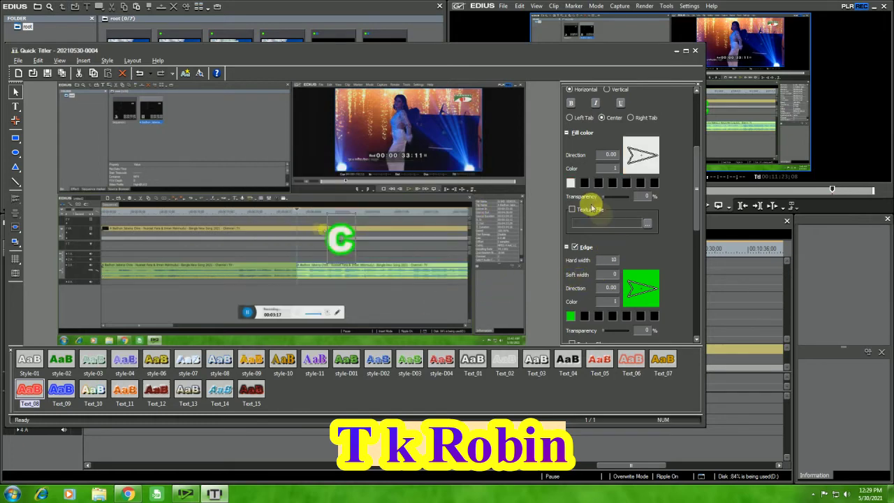
# - Set the letter C's fill color to magenta
pyautogui.click(571, 183)
pyautogui.click(417, 201)
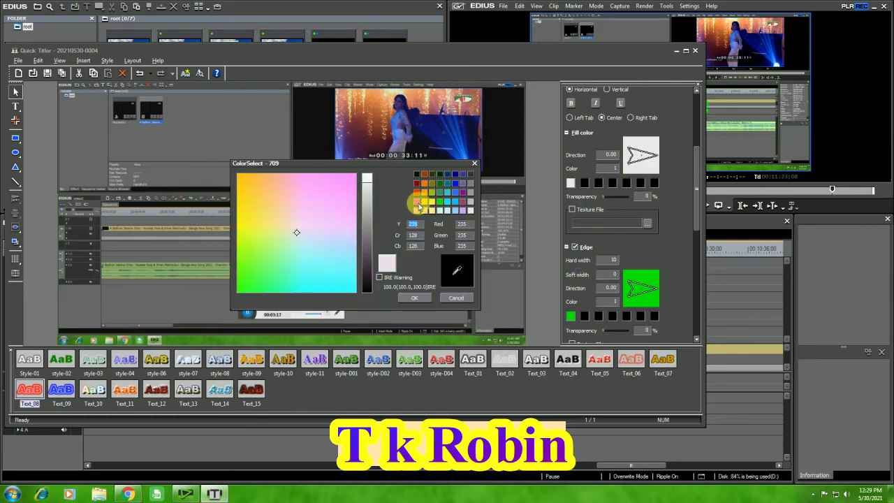
pyautogui.click(414, 297)
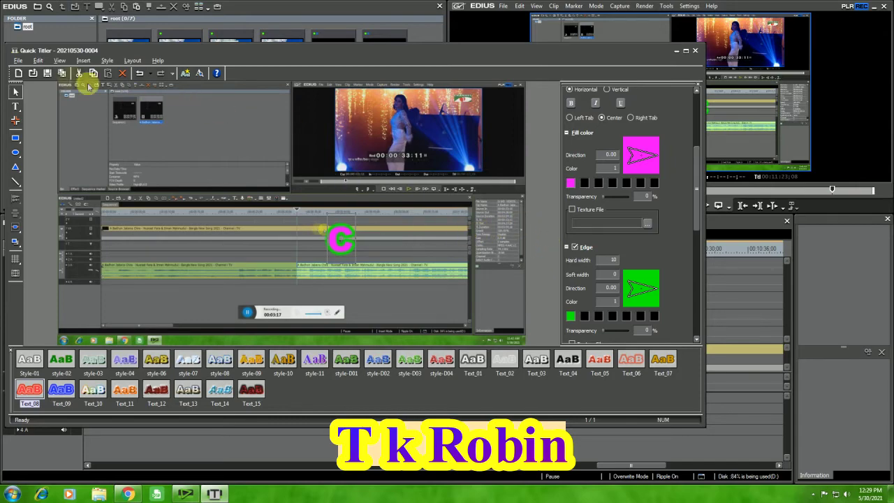
# - Save the "C" title and place it on track 3 V starting at 00:10:09;19
pyautogui.click(48, 73)
pyautogui.moveTo(183, 108); pyautogui.dragTo(521, 315)
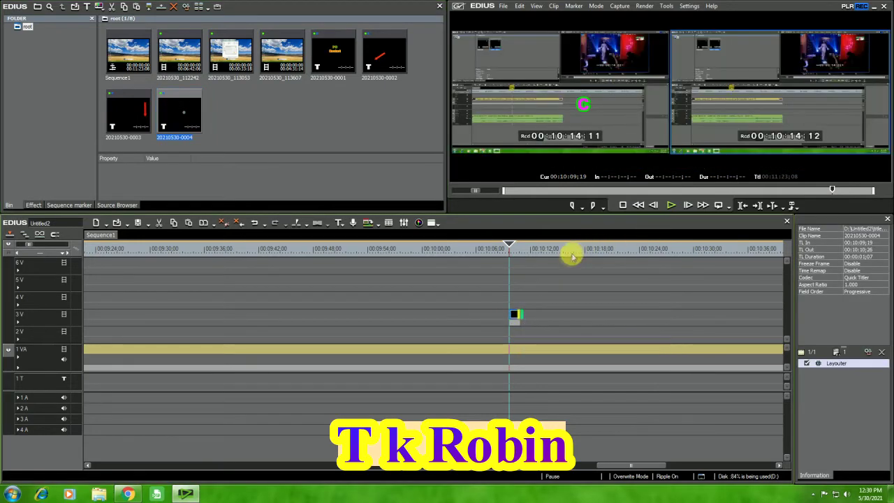
# - Check the playback after the "C" title and extend the title's end on track 3 V to 00:10:11;20
pyautogui.press('space')
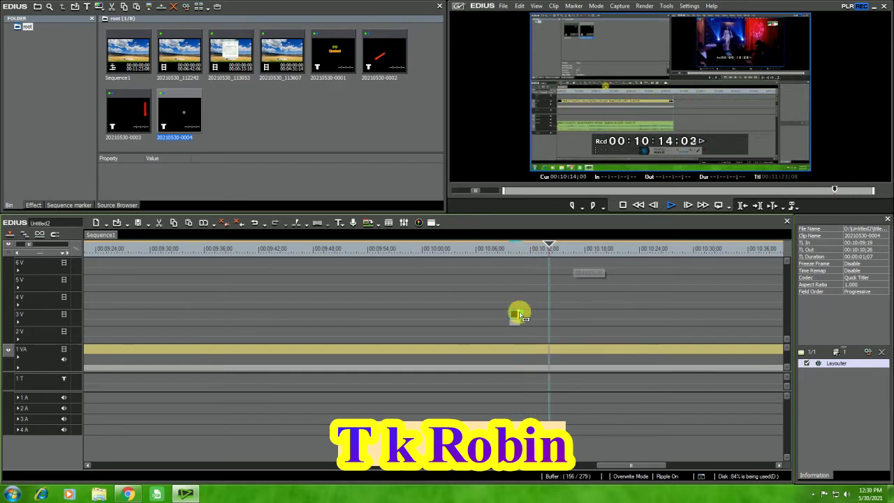
pyautogui.moveTo(537, 253); pyautogui.dragTo(529, 252)
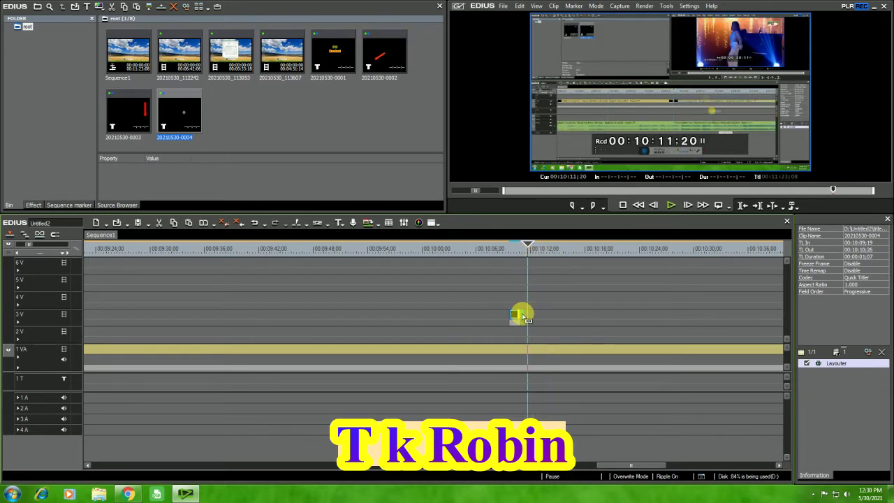
pyautogui.moveTo(522, 316); pyautogui.dragTo(514, 255)
# - Play back the section with the "C" title and park the playhead at 00:10:12;14
pyautogui.click(510, 251)
pyautogui.press('space')
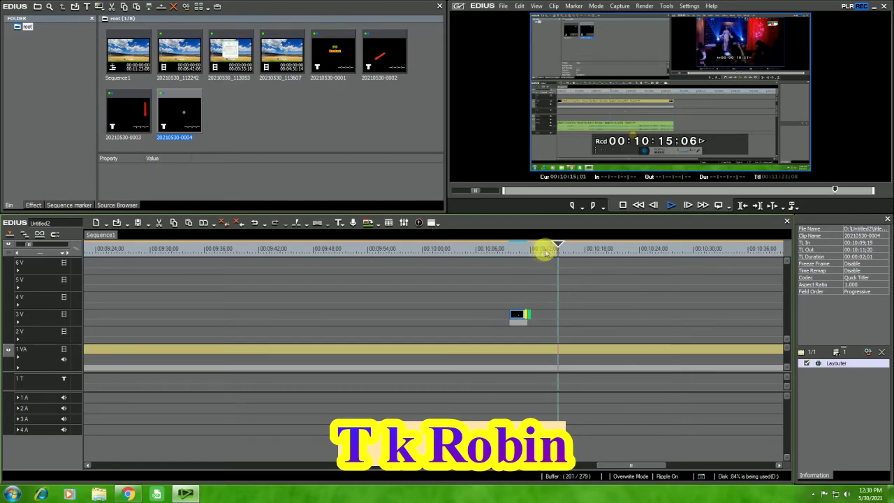
pyautogui.moveTo(555, 248); pyautogui.dragTo(543, 246)
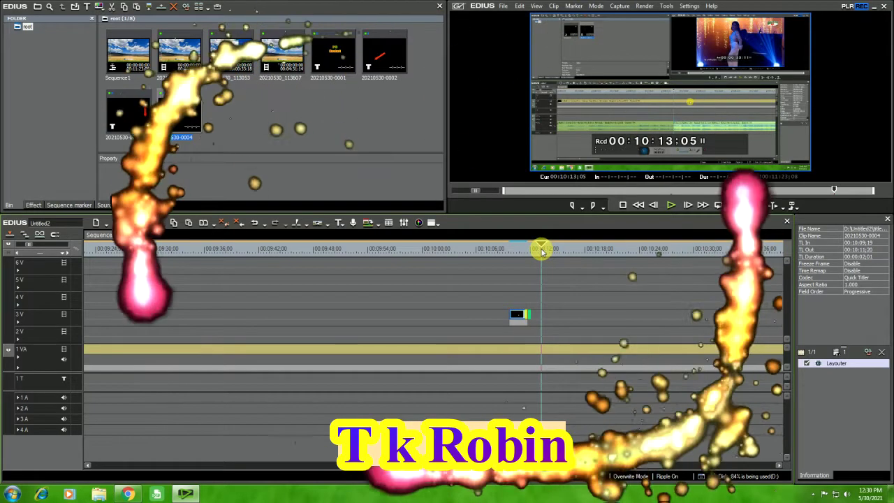
pyautogui.moveTo(543, 251); pyautogui.dragTo(528, 249)
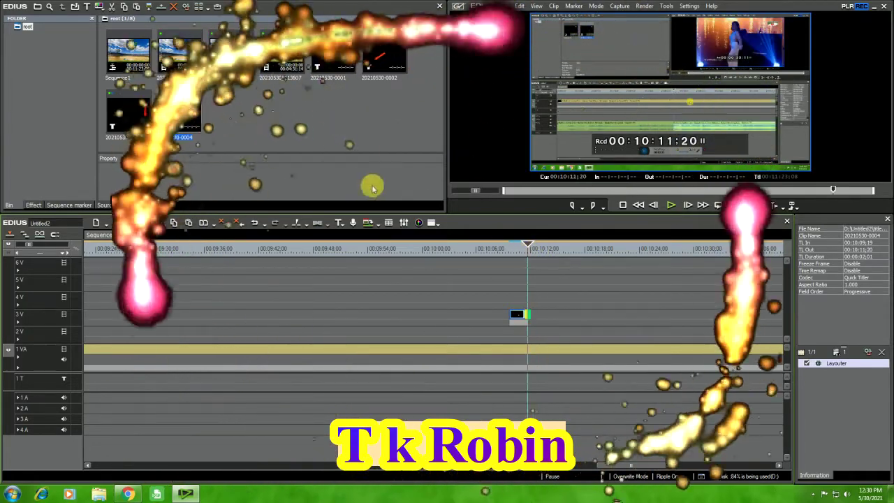
pyautogui.press('space')
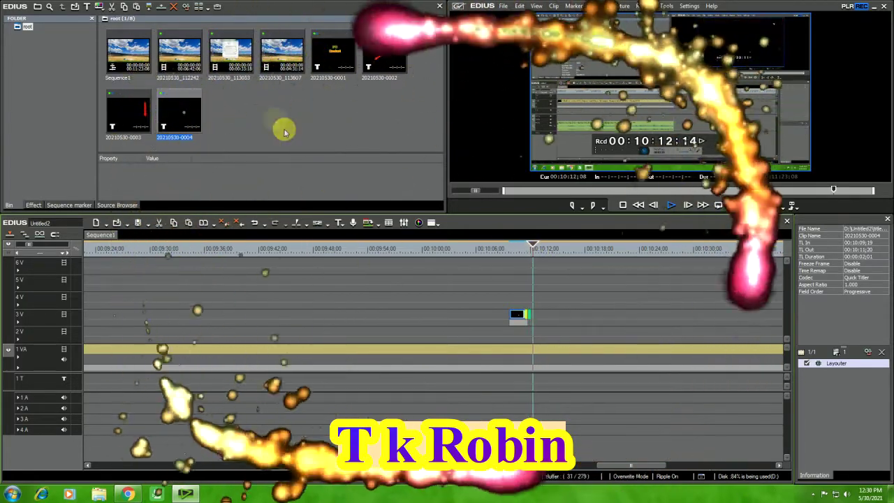
# - Create a new Quick Titler title reading "Delete" and place it over the empty area beside the song clip in the previewed timeline
pyautogui.rightClick(300, 163)
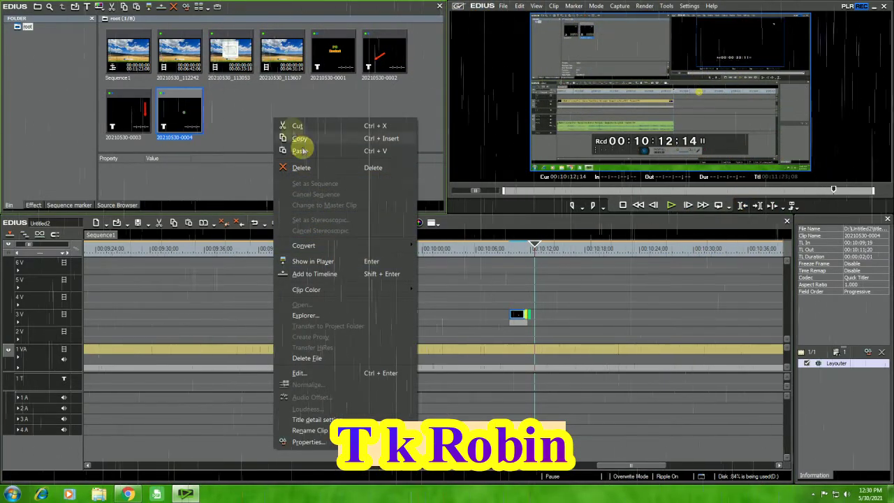
pyautogui.rightClick(273, 124)
pyautogui.click(340, 160)
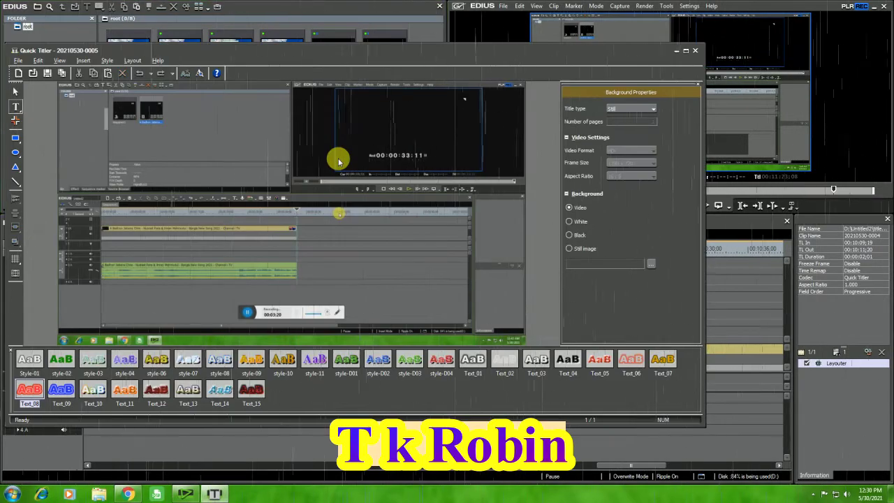
pyautogui.write('De')
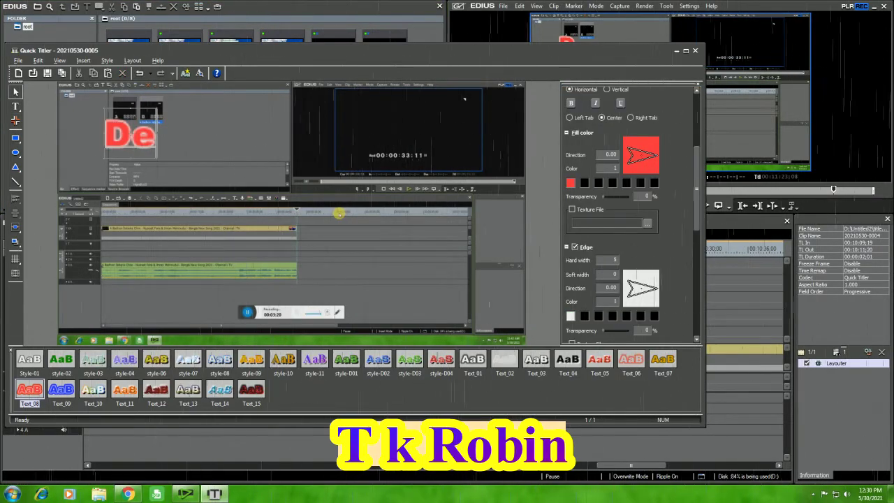
pyautogui.write('lete')
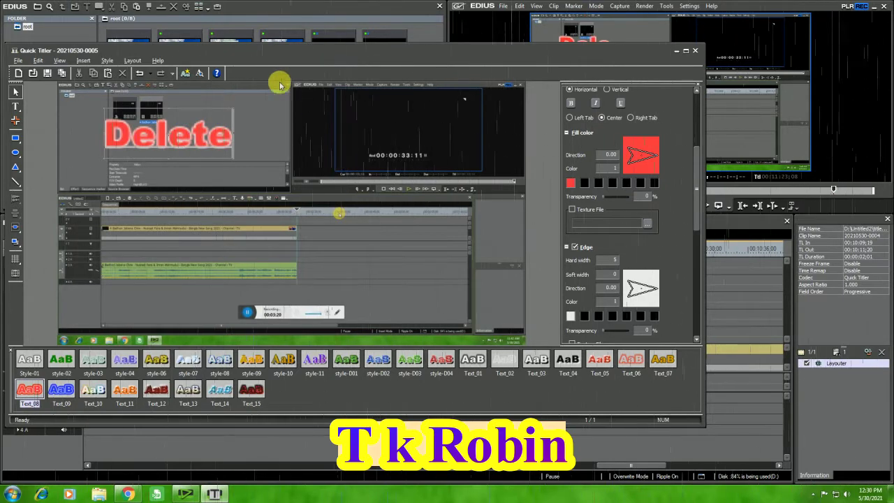
pyautogui.moveTo(152, 135); pyautogui.dragTo(353, 250)
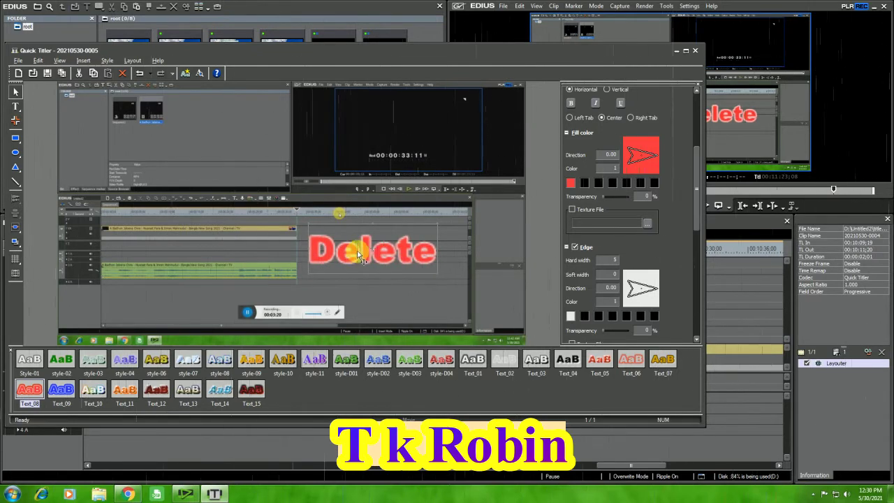
# - Set the "Delete" title's edge color to magenta
pyautogui.click(569, 314)
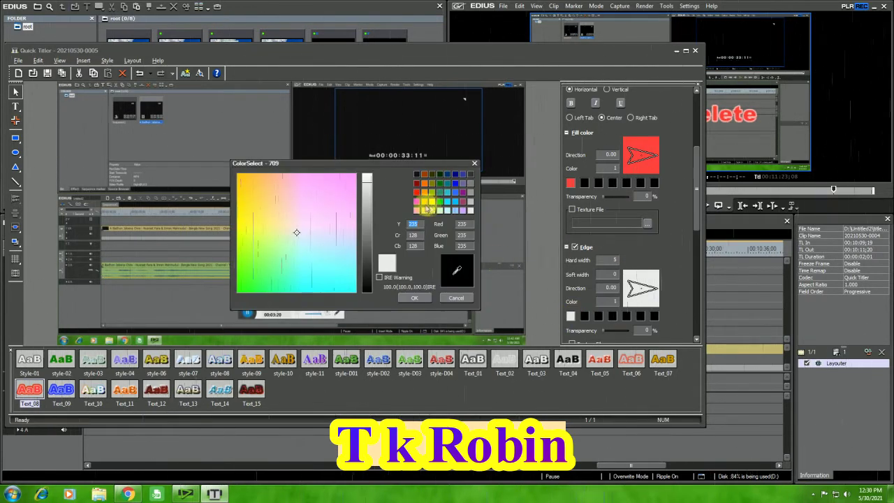
pyautogui.click(429, 210)
pyautogui.click(419, 302)
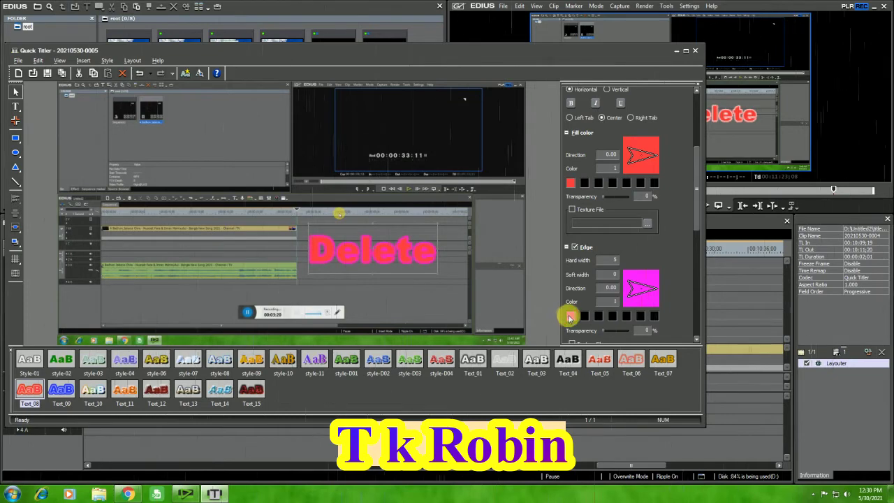
# - Set the "Delete" title's edge color to green
pyautogui.click(570, 317)
pyautogui.click(257, 283)
pyautogui.click(421, 300)
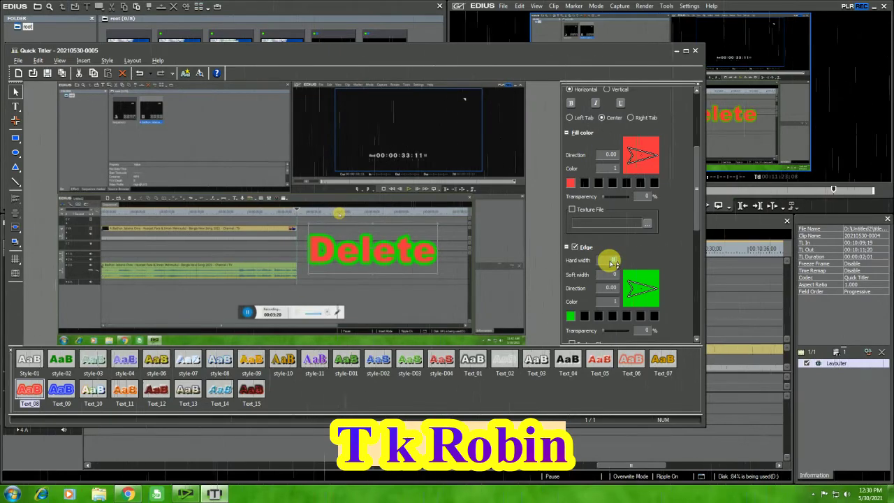
# - Save the "Delete" title and place it on track 3 V at 00:10:12;14
pyautogui.doubleClick(613, 260)
pyautogui.click(44, 74)
pyautogui.moveTo(240, 130); pyautogui.dragTo(549, 314)
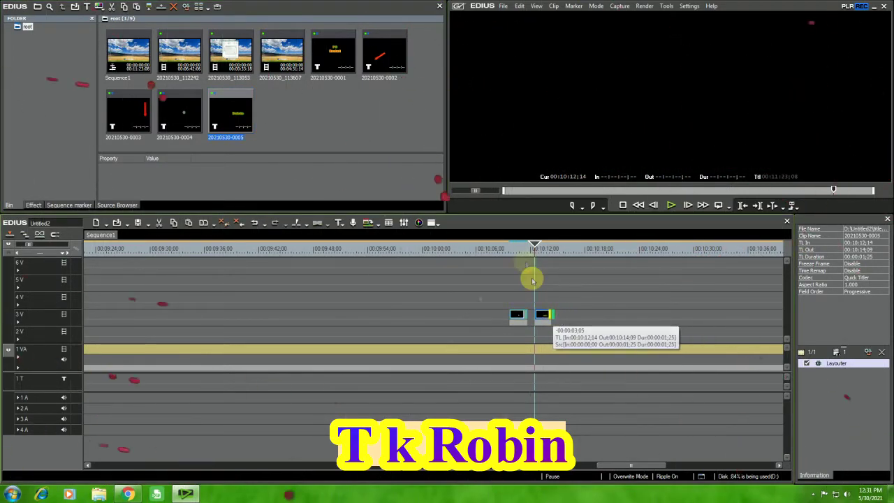
# - Play back from 00:10:08;10, stop at 00:10:17;06, and place the "C" title there on track 3 V with a duration of 00:00:01;13
pyautogui.moveTo(532, 280); pyautogui.dragTo(533, 244)
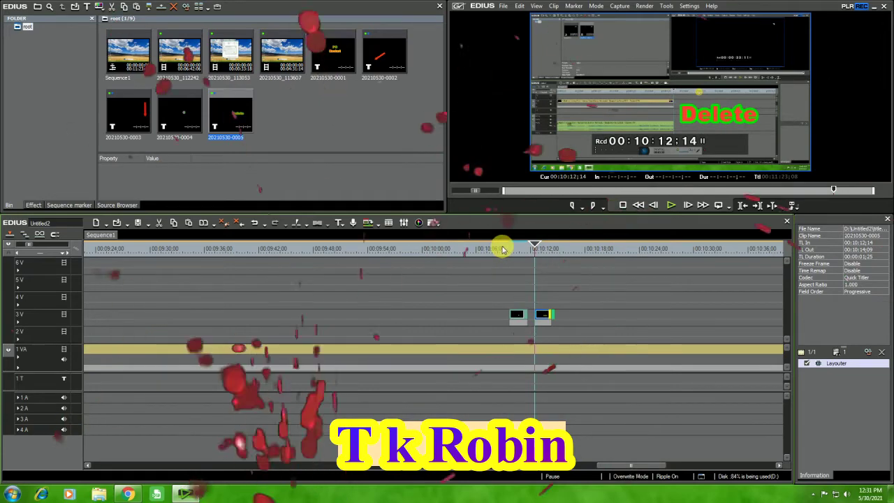
pyautogui.click(501, 248)
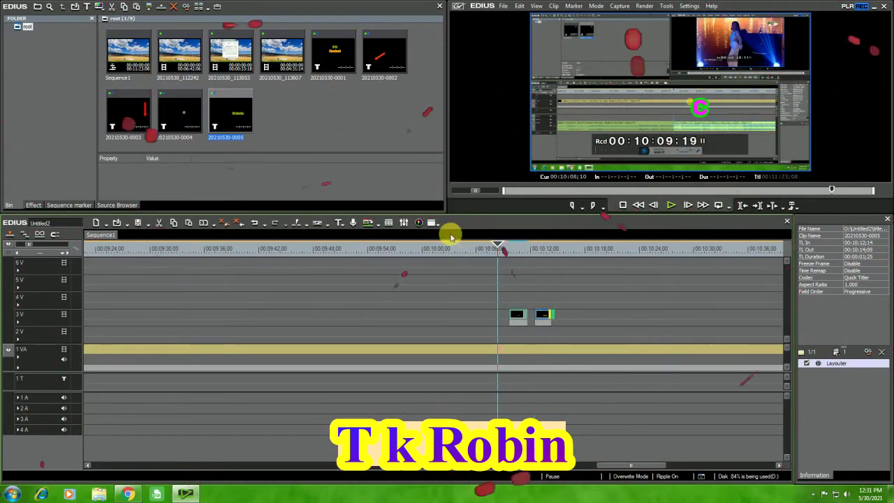
pyautogui.press('space')
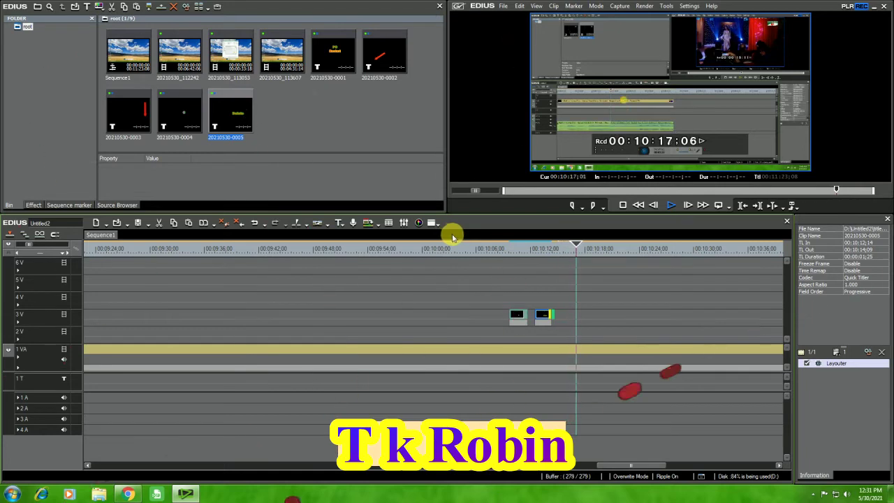
pyautogui.moveTo(180, 123); pyautogui.dragTo(591, 315)
pyautogui.click(622, 319)
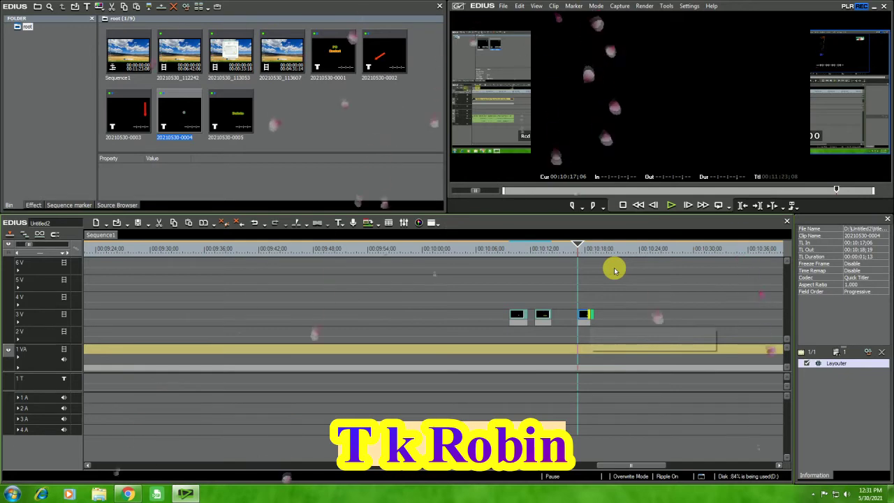
# - Park the playhead at 00:10:19;16 and extend the end of the second "C" title to it
pyautogui.press('space')
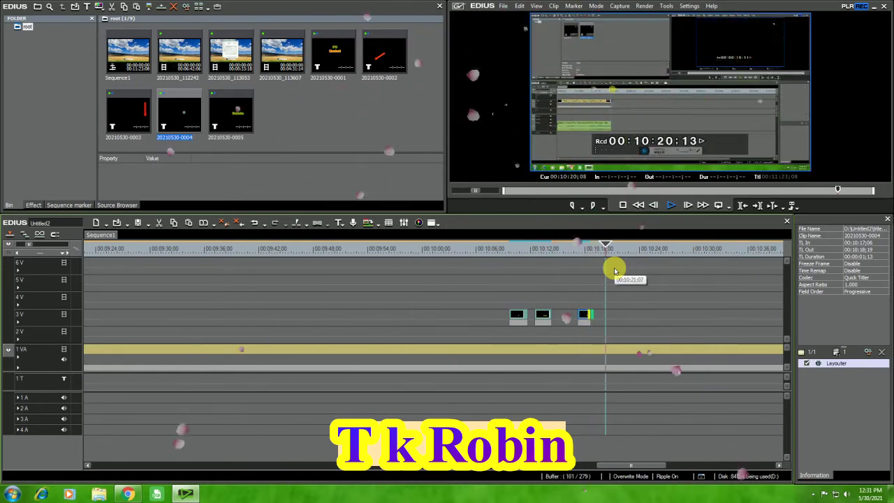
pyautogui.click(603, 251)
pyautogui.click(598, 250)
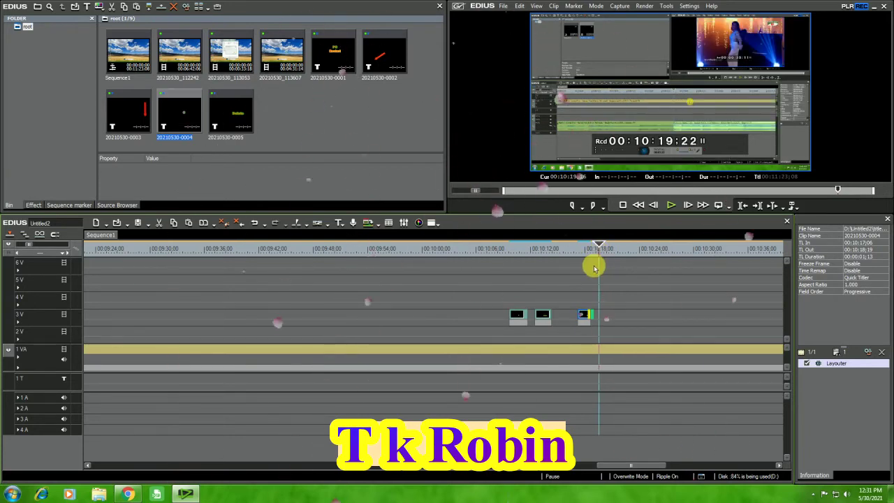
pyautogui.moveTo(591, 315); pyautogui.dragTo(595, 319)
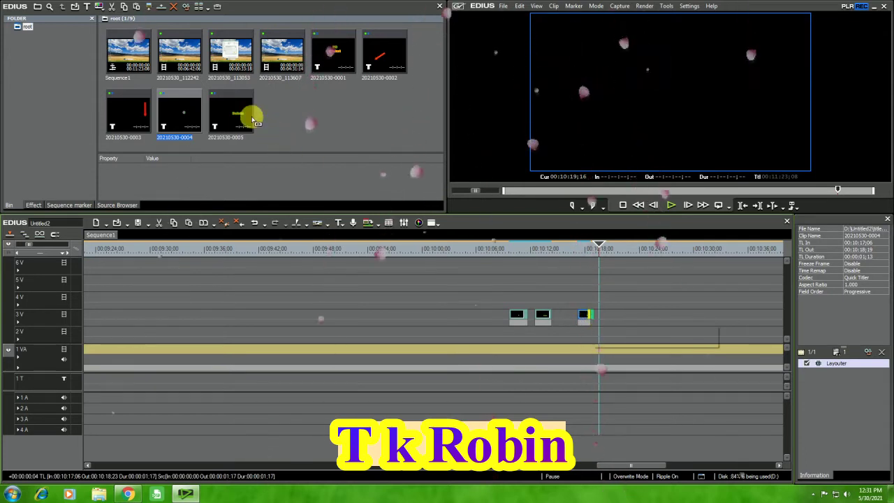
# - Place the "Delete" title directly after the second "C" title on track 3 V and trim its duration to 00:00:01;13
pyautogui.moveTo(253, 121); pyautogui.dragTo(641, 320)
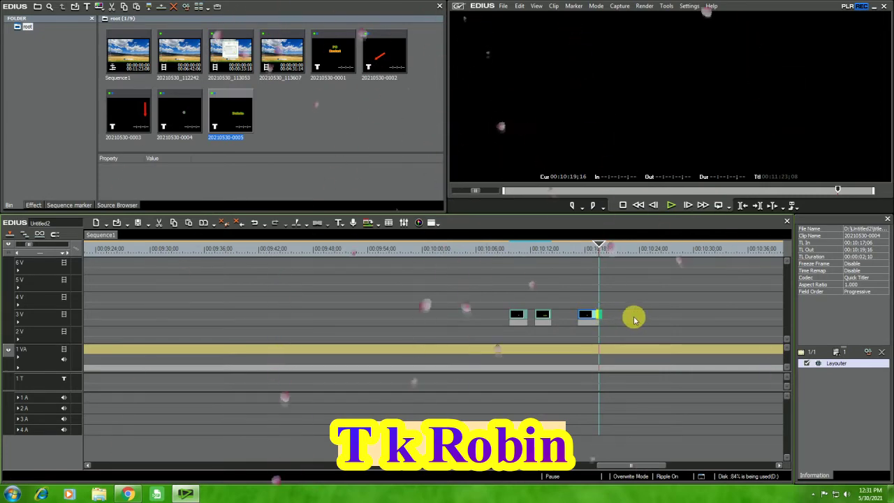
pyautogui.moveTo(642, 316); pyautogui.dragTo(618, 296)
# - Play back the titled section from 00:10:16;18 and park the playhead at 00:10:27;27
pyautogui.moveTo(598, 246); pyautogui.dragTo(572, 252)
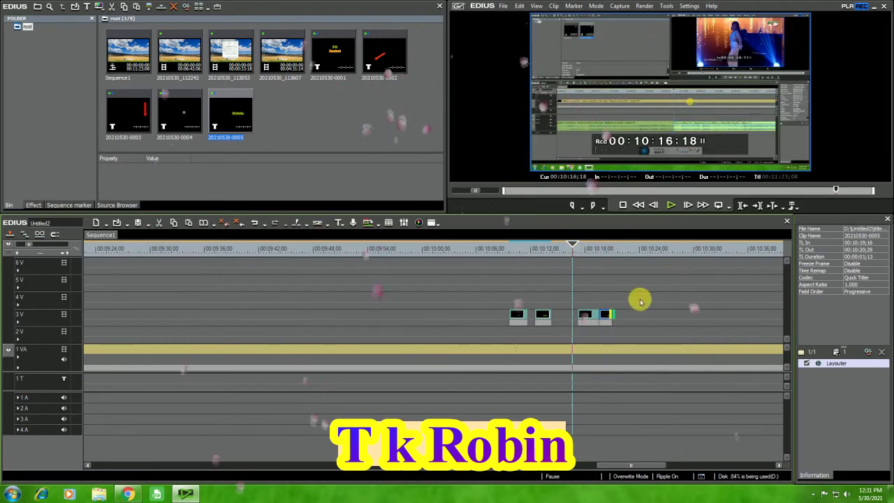
pyautogui.press('space')
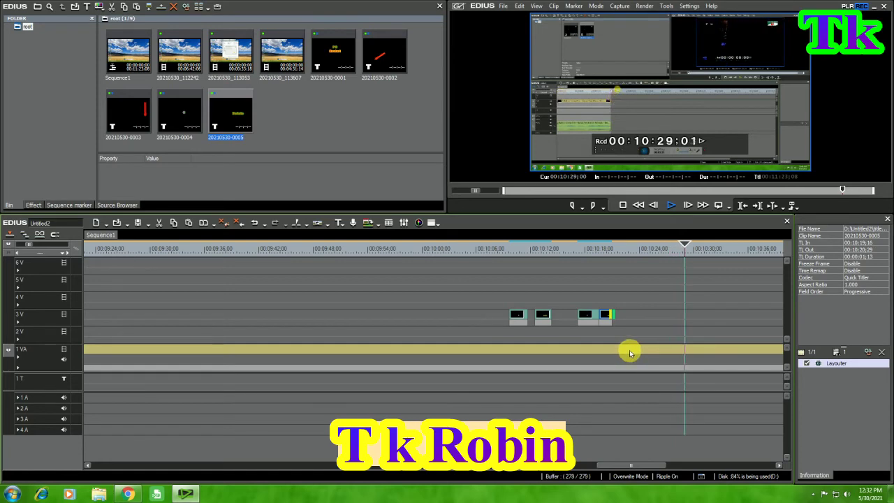
pyautogui.press('space')
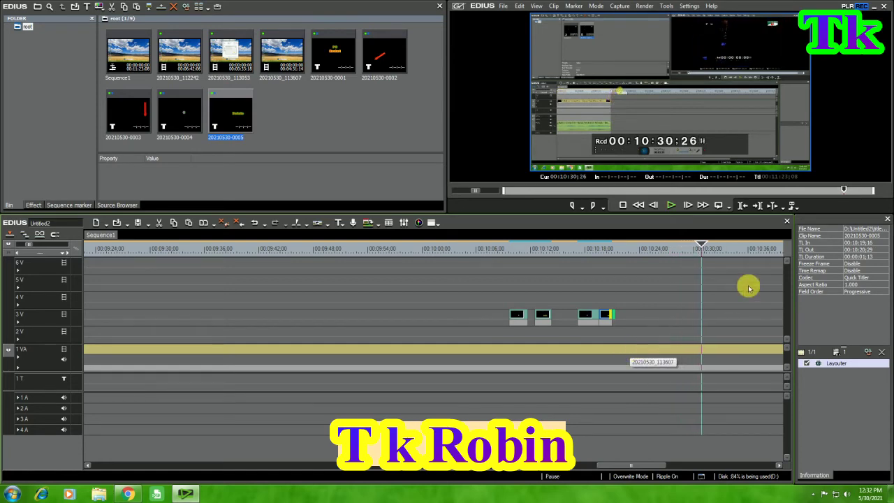
pyautogui.click(674, 250)
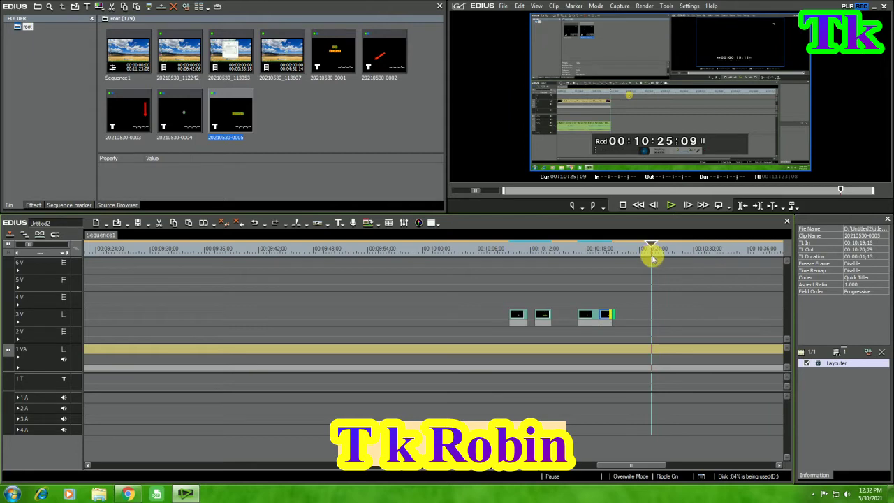
pyautogui.press('space')
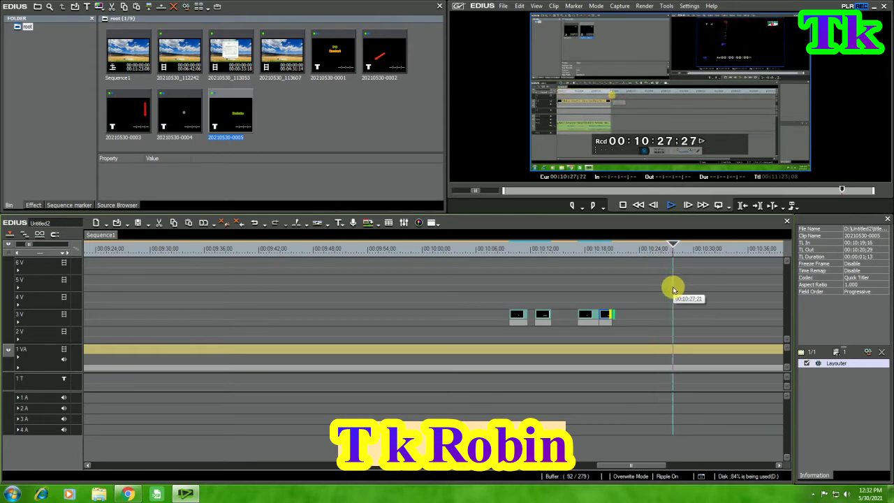
pyautogui.press('space')
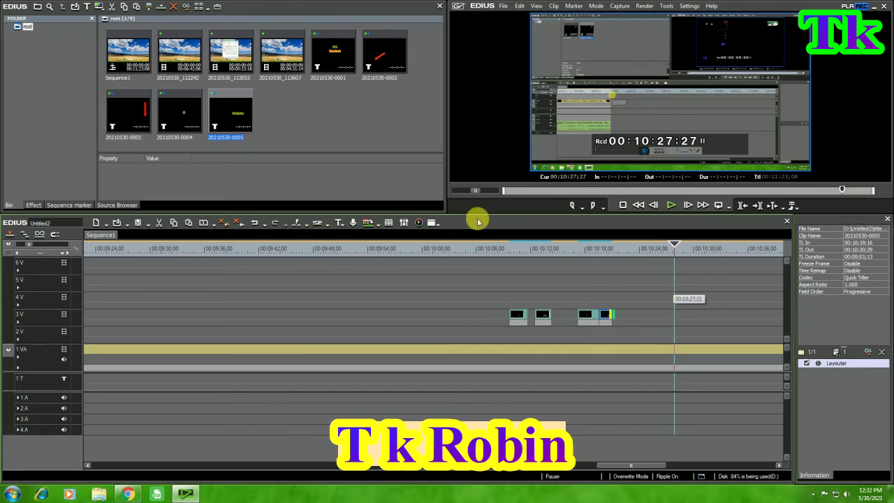
# - Create a new Quick Titler title reading "i", narrow it, and place it over the empty area beside the song clip
pyautogui.rightClick(376, 108)
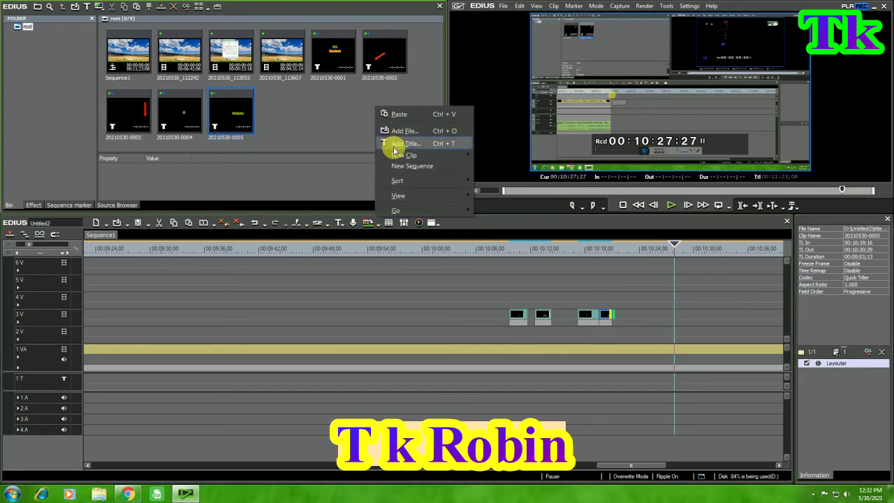
pyautogui.click(394, 147)
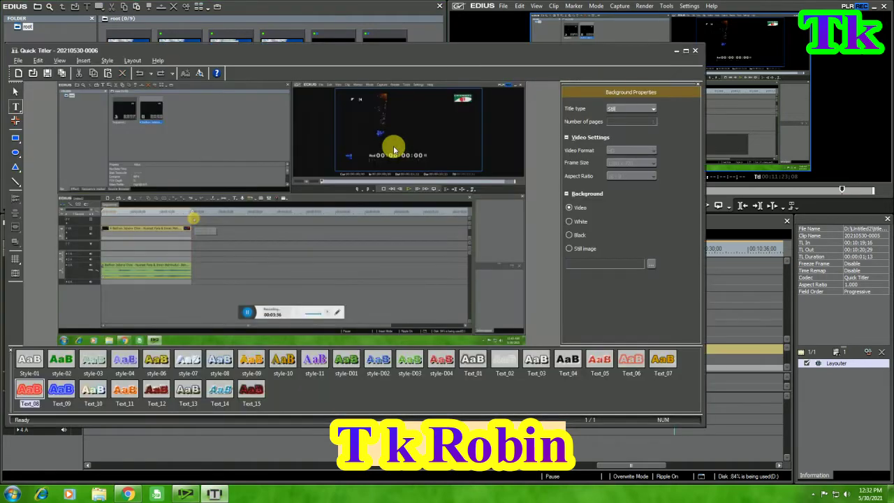
pyautogui.click(394, 148)
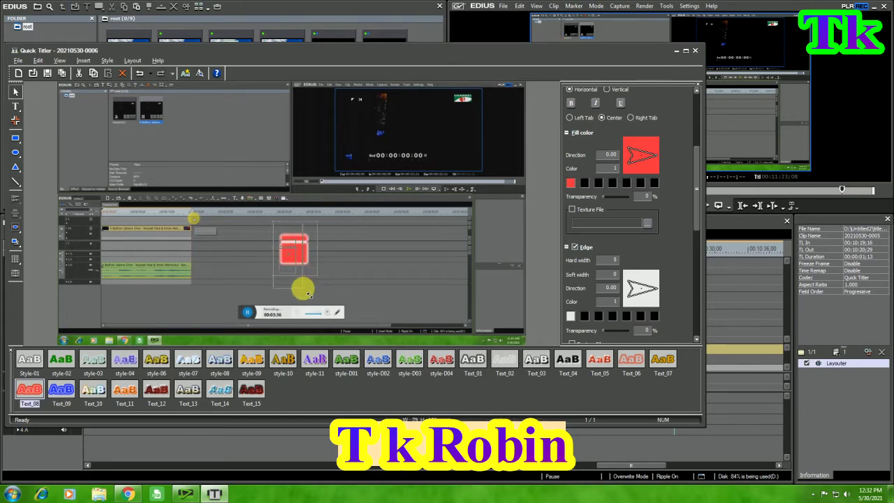
pyautogui.moveTo(308, 298); pyautogui.dragTo(292, 273)
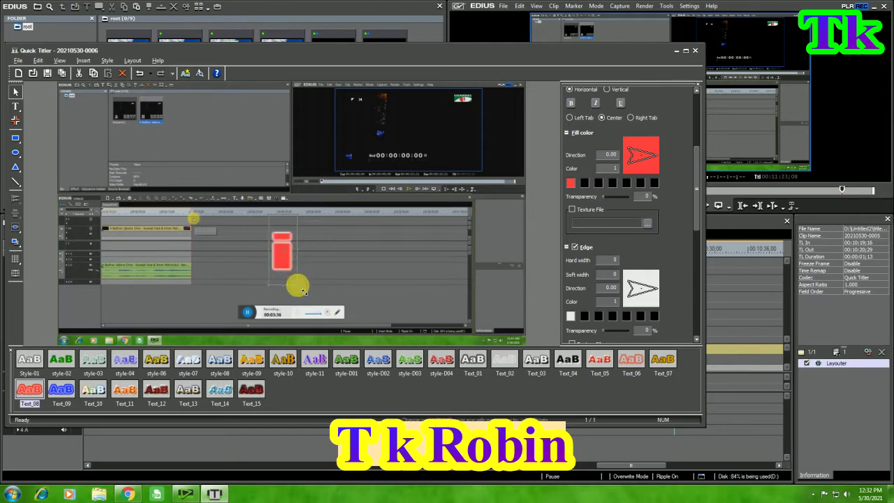
pyautogui.moveTo(296, 297); pyautogui.dragTo(297, 293)
# - Set the "i" title's font to Arial Greek
pyautogui.moveTo(697, 207); pyautogui.dragTo(689, 170)
pyautogui.click(651, 172)
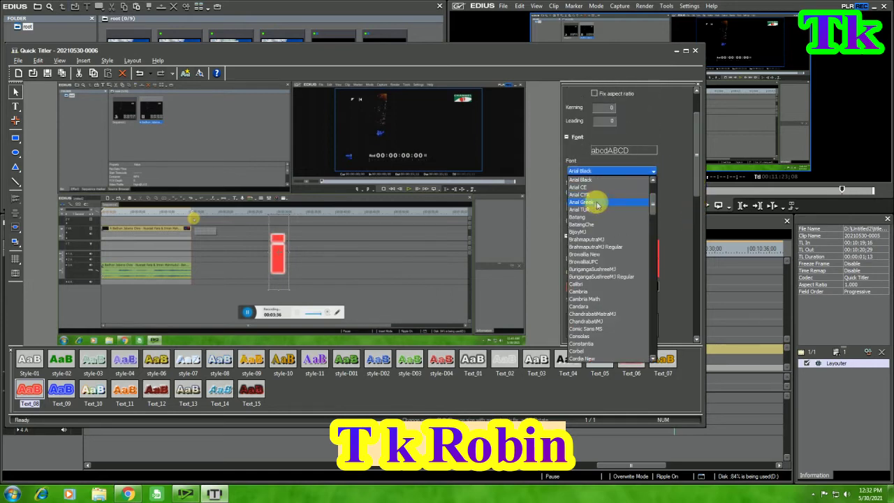
pyautogui.click(598, 202)
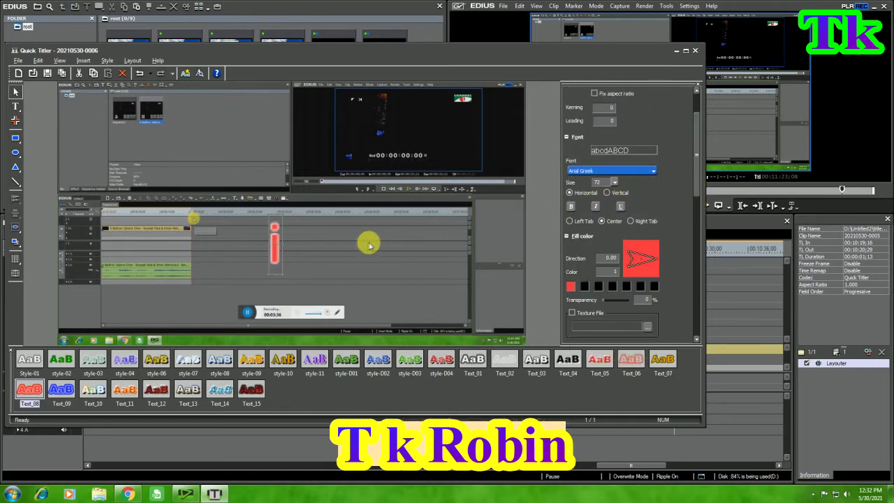
# - Set the "i" title's fill color to white
pyautogui.scroll(-2, 658, 215)
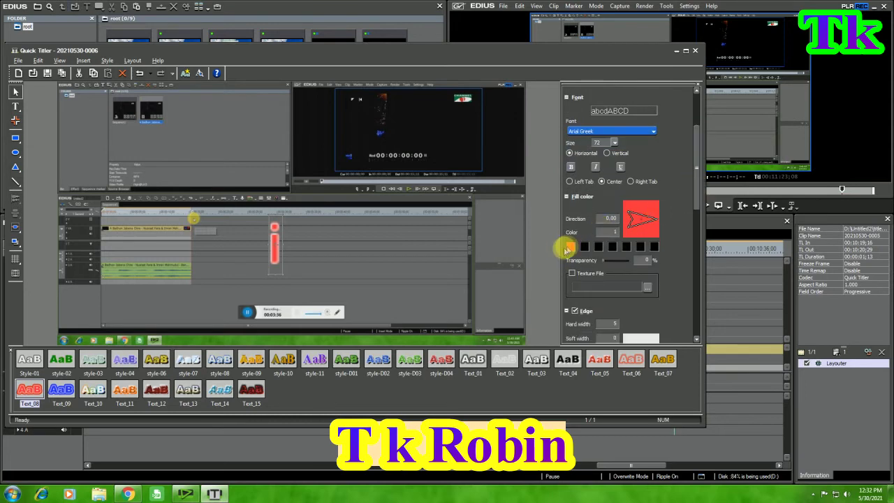
pyautogui.click(568, 248)
pyautogui.click(471, 210)
pyautogui.click(414, 298)
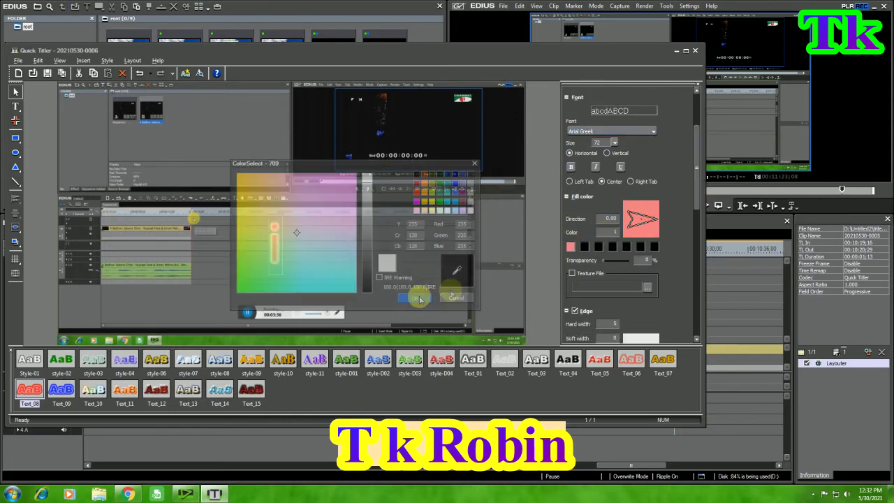
# - Try yellow and cyan as the "i" title's edge color
pyautogui.scroll(-3, 695, 195)
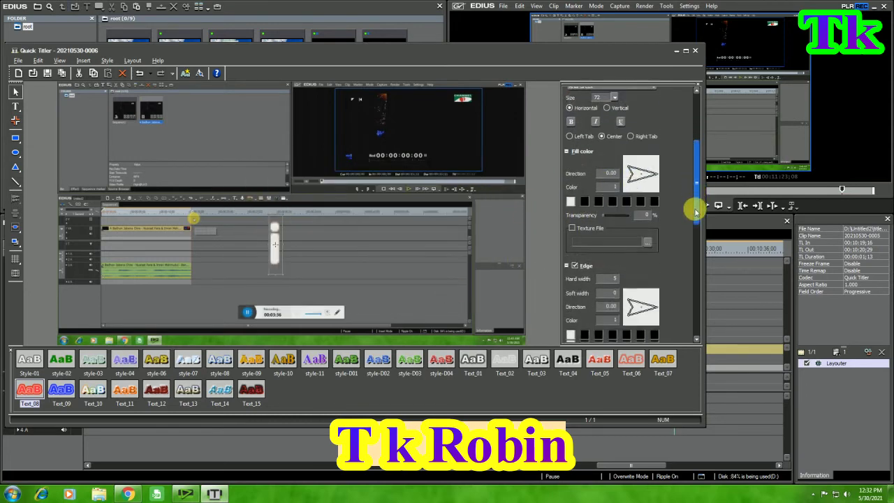
pyautogui.click(571, 314)
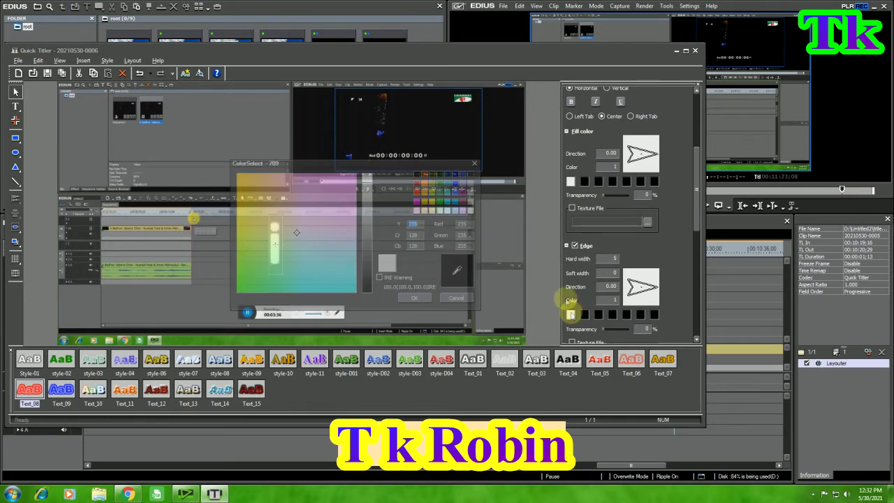
pyautogui.click(429, 204)
pyautogui.click(415, 297)
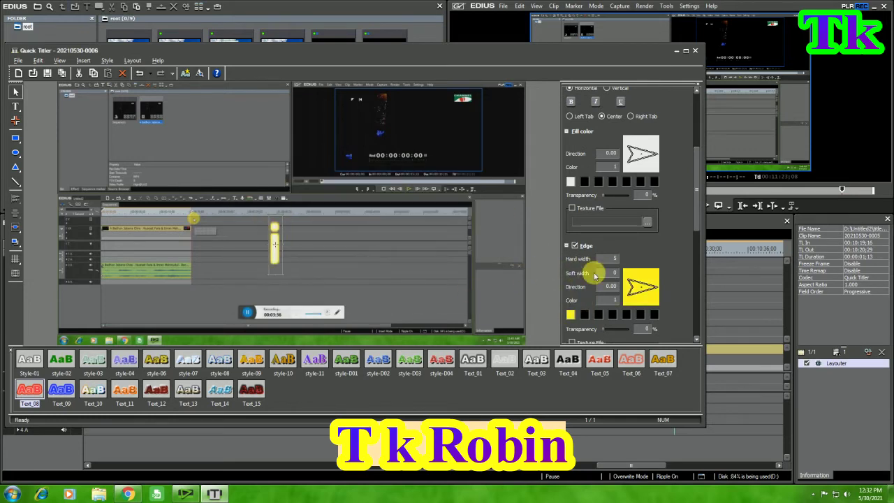
pyautogui.click(571, 316)
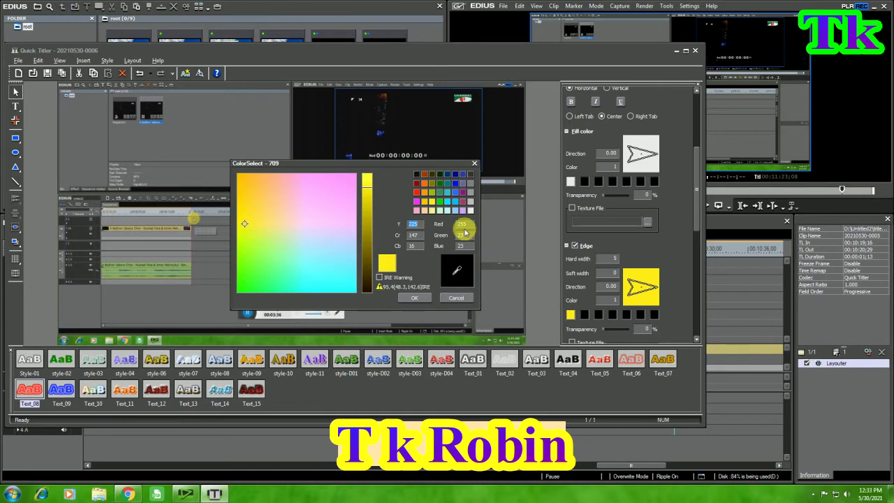
pyautogui.click(451, 203)
pyautogui.click(414, 298)
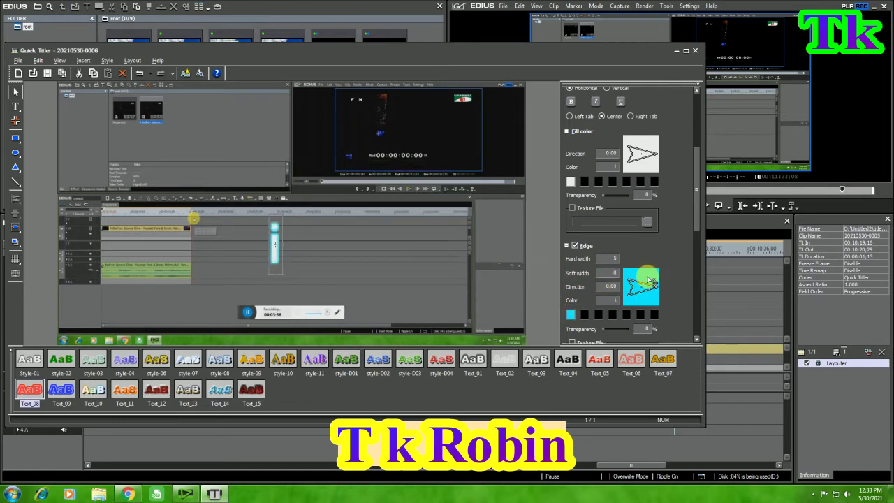
# - Set the "i" title's fill color to cyan and its edge color to red
pyautogui.click(570, 181)
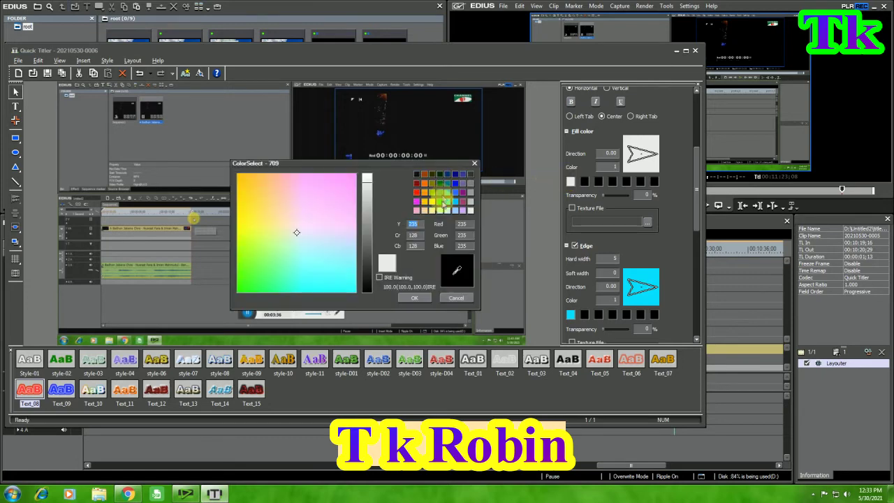
pyautogui.click(412, 297)
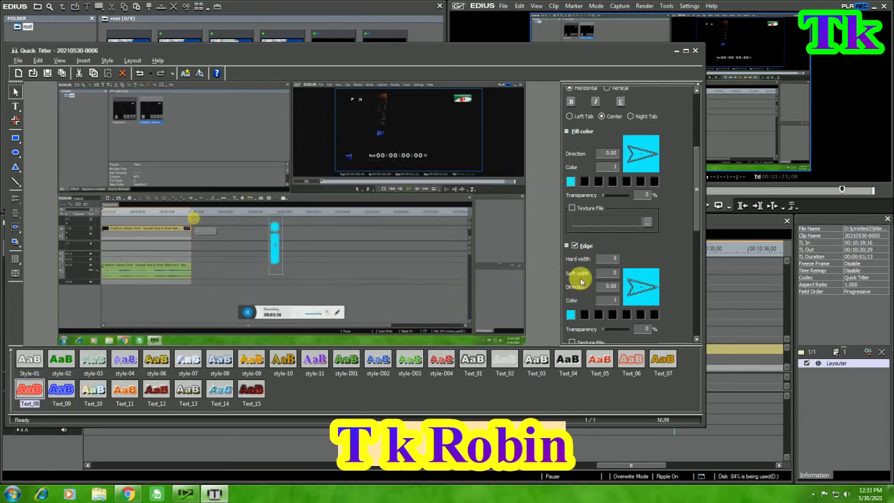
pyautogui.click(571, 315)
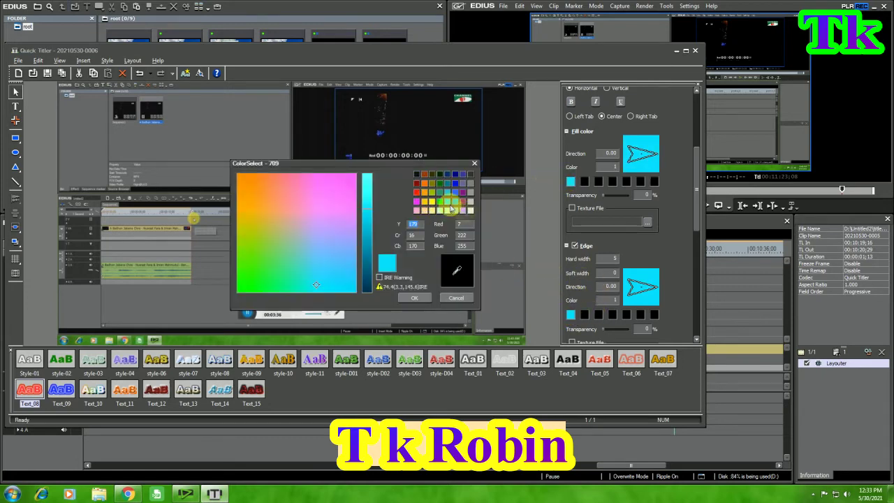
pyautogui.click(417, 184)
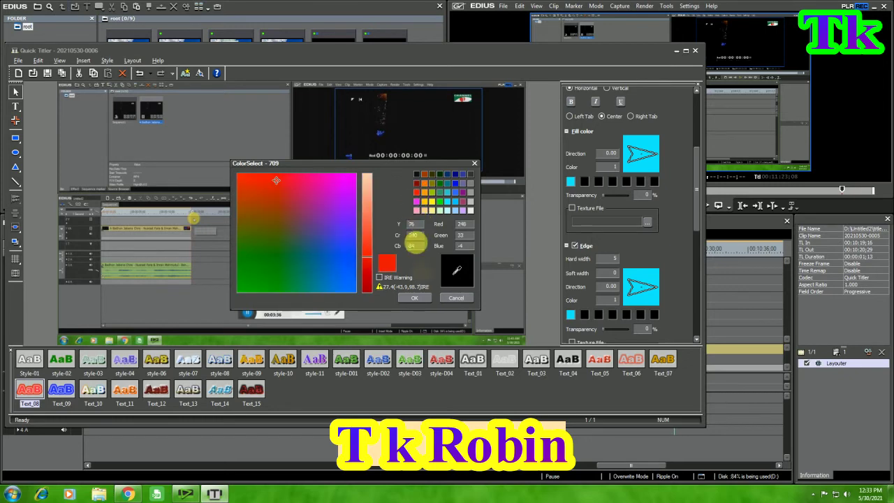
pyautogui.click(415, 297)
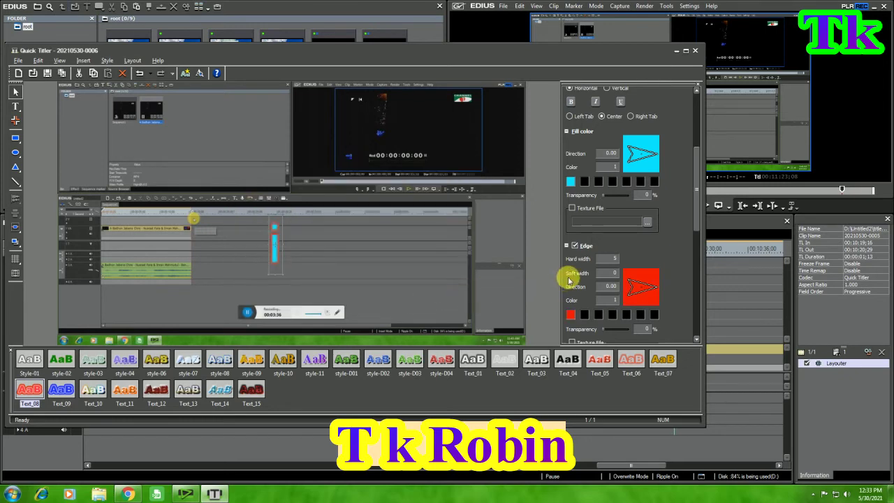
# - Save the "i" title, place it on track 3 V at 00:10:27;27, and play it back
pyautogui.click(49, 74)
pyautogui.moveTo(289, 104); pyautogui.dragTo(686, 315)
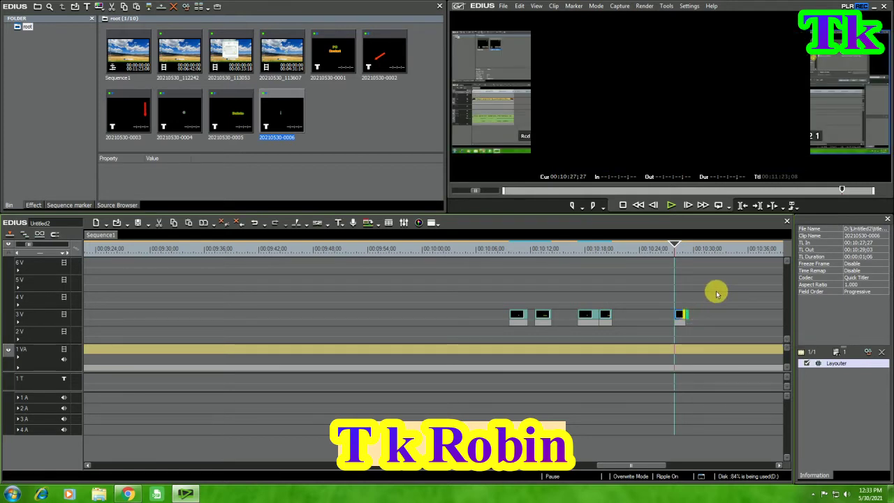
pyautogui.press('space')
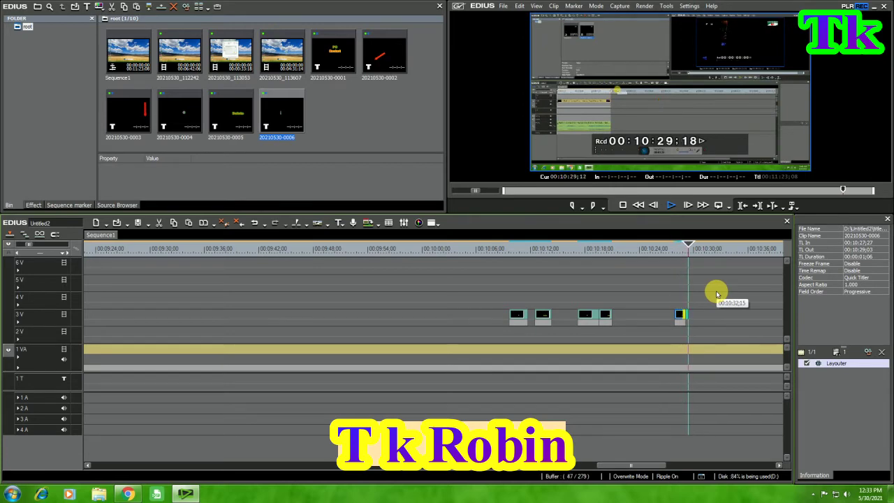
# - Create a new "O" title and position it over the empty timeline area of the recorded screen
pyautogui.rightClick(389, 128)
pyautogui.click(411, 164)
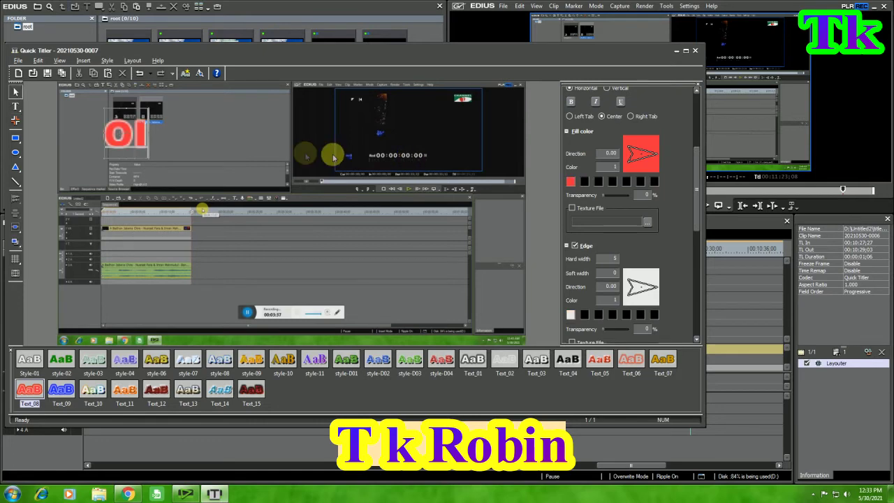
pyautogui.press('BackSpace')
pyautogui.click(16, 92)
pyautogui.click(116, 134)
pyautogui.moveTo(286, 244); pyautogui.dragTo(323, 269)
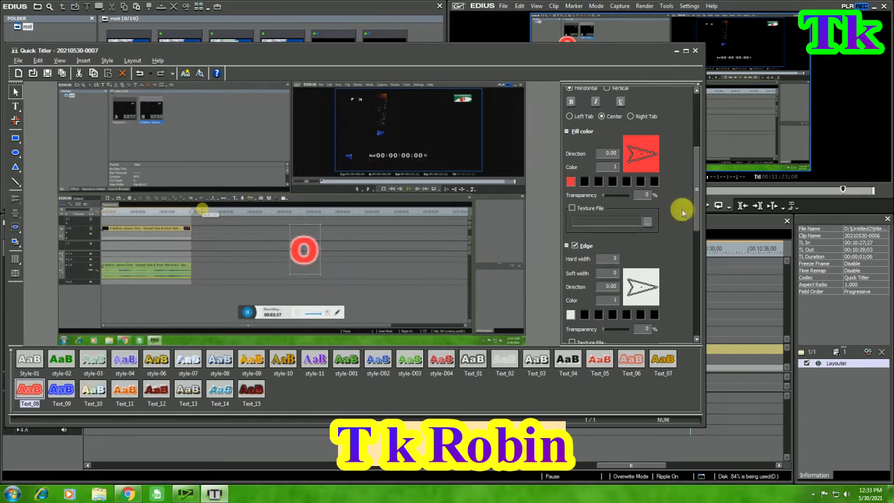
# - Set the "O" title's fill color to cyan
pyautogui.click(571, 181)
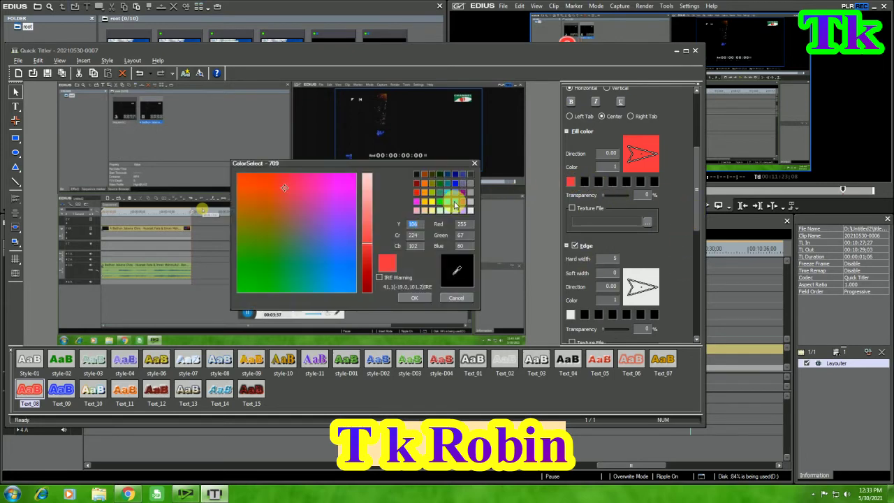
pyautogui.click(455, 204)
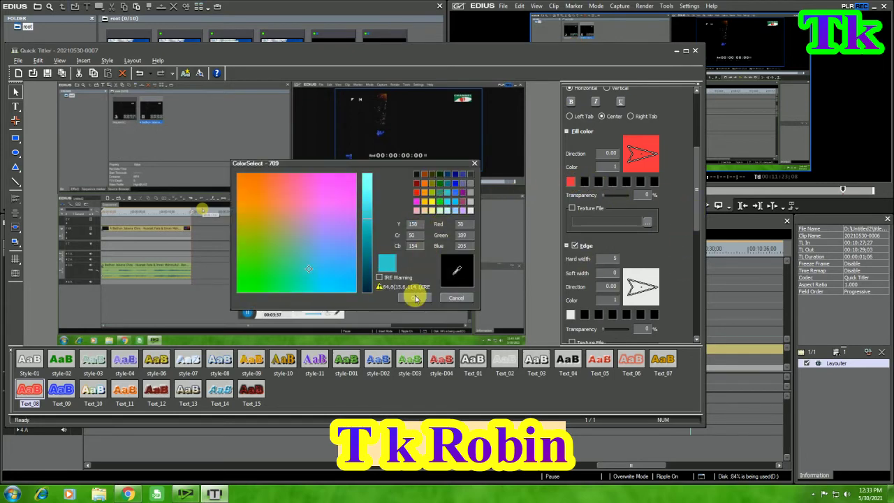
pyautogui.click(445, 201)
pyautogui.click(417, 297)
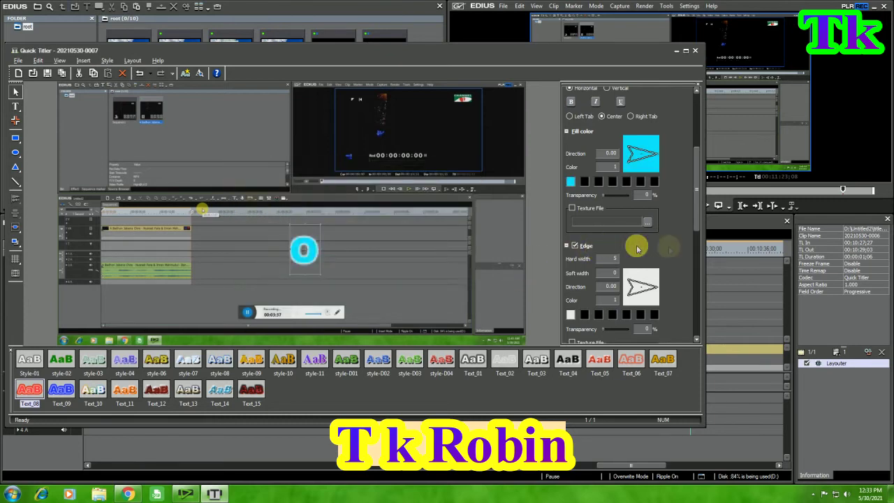
# - Set the "O" title's edge color to yellow and save the title
pyautogui.click(573, 315)
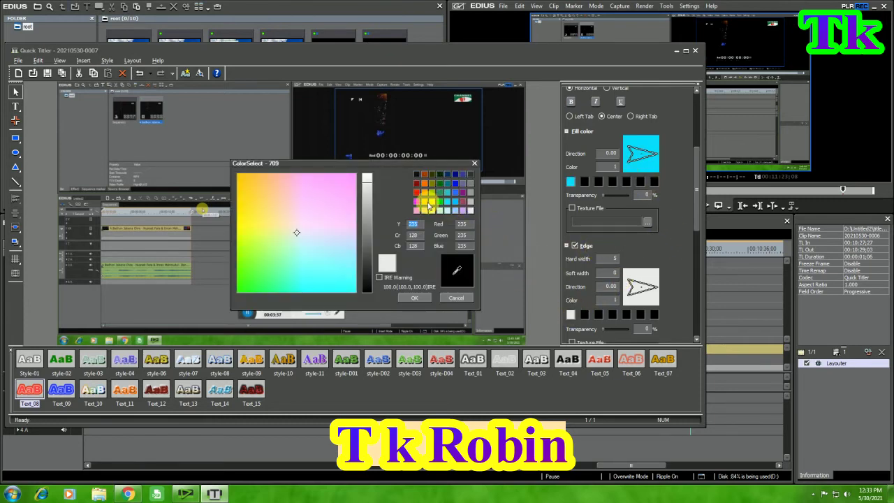
pyautogui.click(424, 201)
pyautogui.click(415, 298)
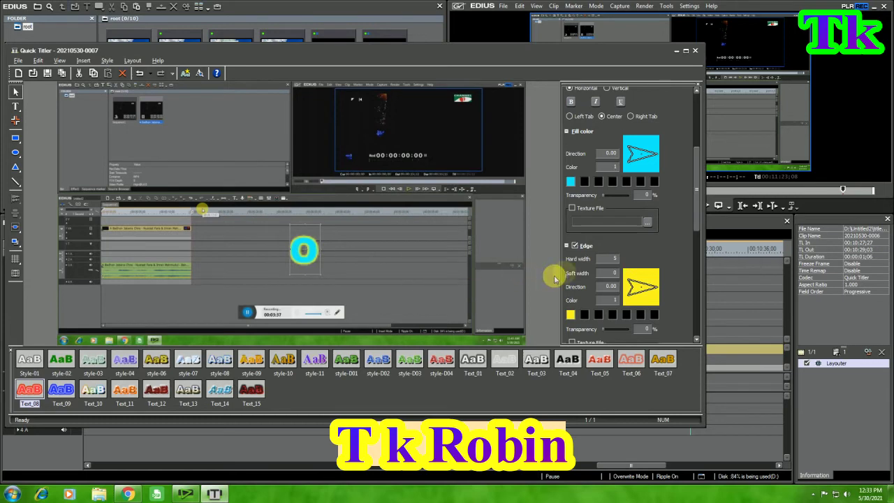
pyautogui.click(60, 74)
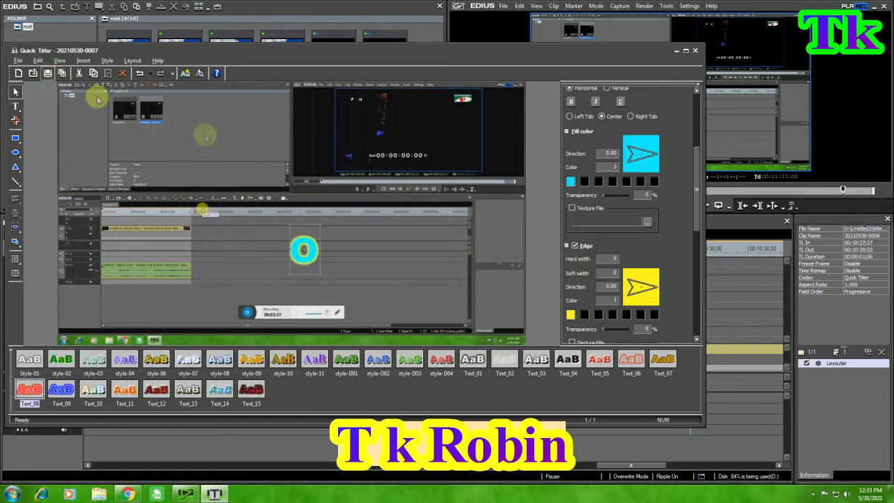
# - Trim the "O" title on track 3 V, starting at 00:10:29;18, to end at 00:10:31;02, and play it back
pyautogui.moveTo(662, 311); pyautogui.dragTo(729, 314)
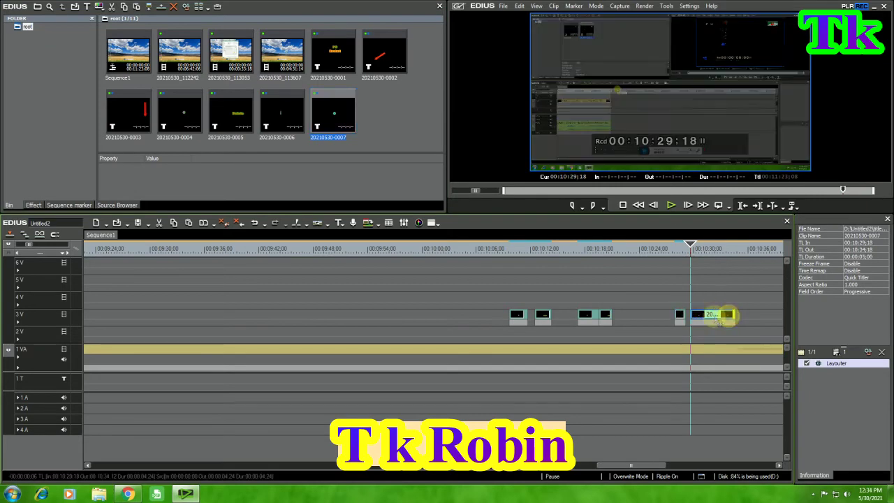
pyautogui.moveTo(708, 319)
pyautogui.mouseDown()
pyautogui.moveTo(715, 314)
pyautogui.moveTo(707, 318)
pyautogui.mouseUp()
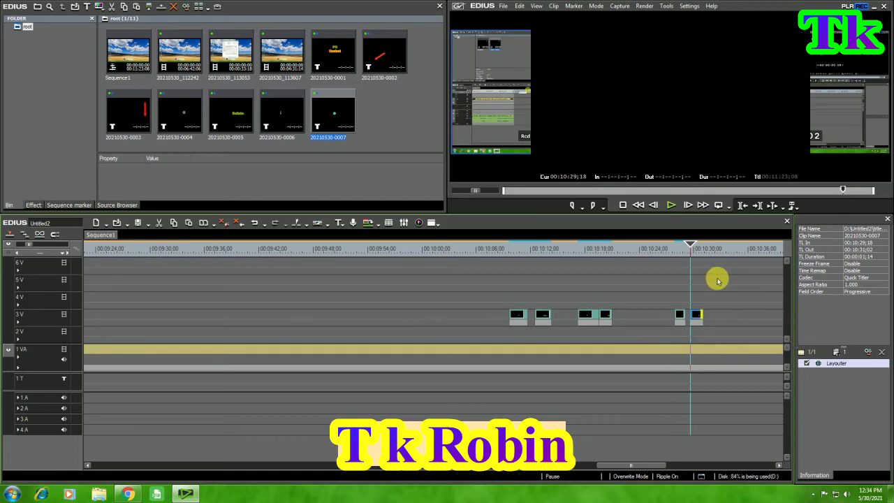
pyautogui.press('space')
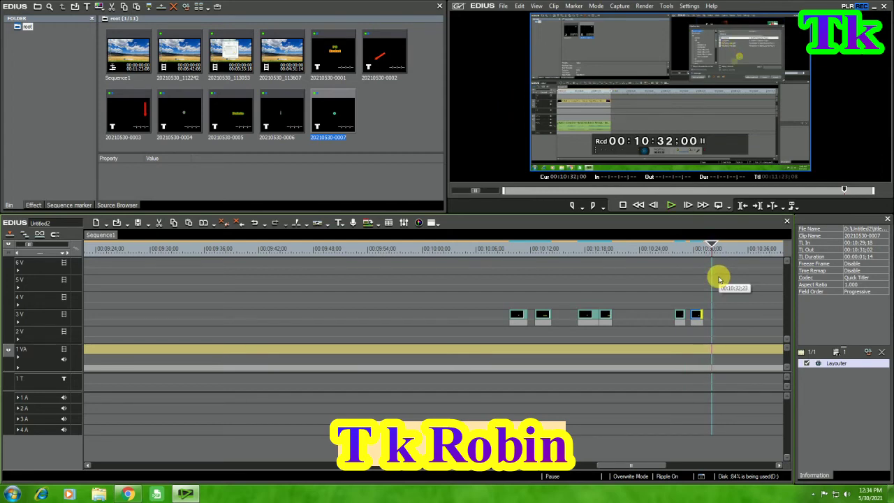
# - With the playhead at 00:10:31;07, create an "F11" title and position it over the recorded screen's empty timeline area
pyautogui.press('Left')
pyautogui.press('Left')
pyautogui.press('Left')
pyautogui.press('Left')
pyautogui.press('Left')
pyautogui.press('Left')
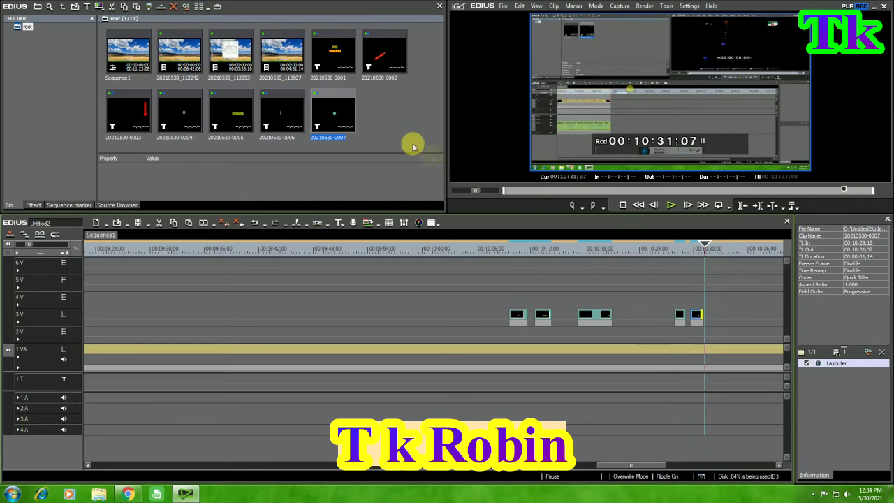
pyautogui.rightClick(397, 127)
pyautogui.click(421, 166)
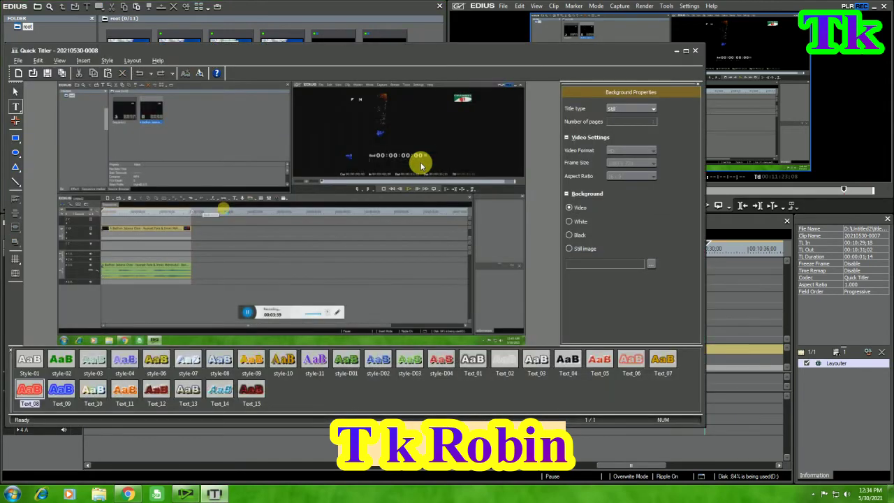
pyautogui.write('F11')
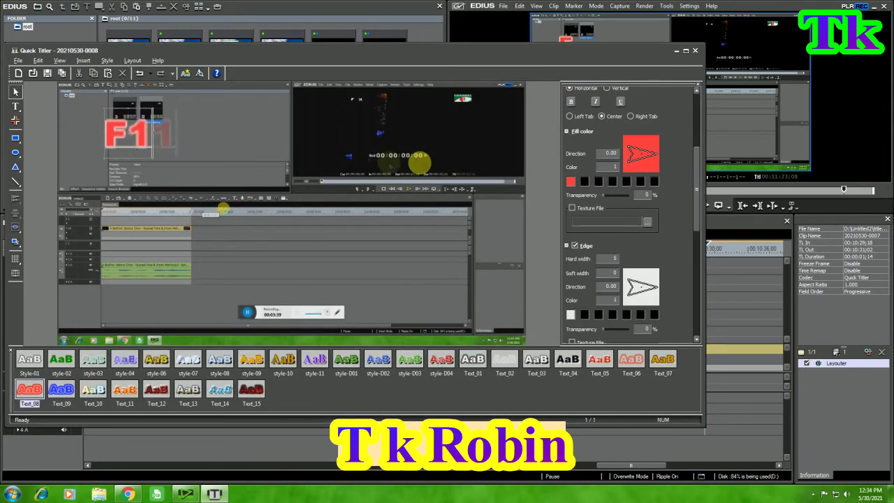
pyautogui.click(16, 91)
pyautogui.click(135, 133)
pyautogui.moveTo(137, 138); pyautogui.dragTo(319, 251)
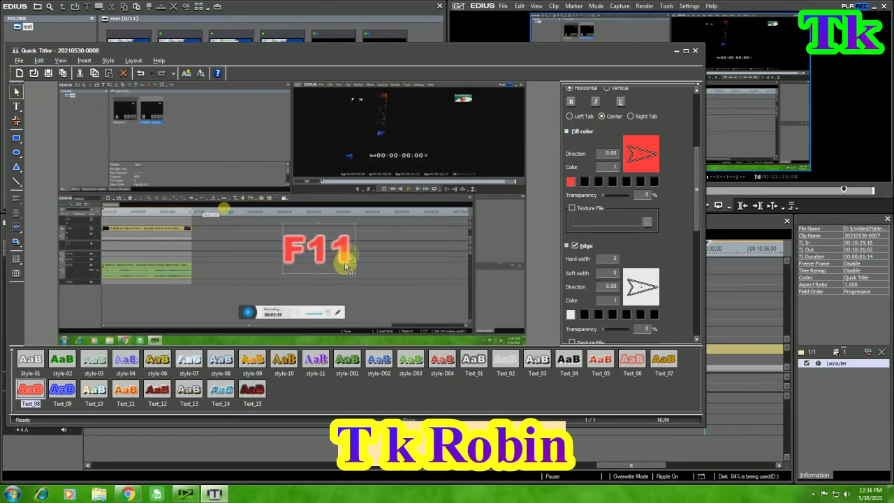
# - Apply the Text_09 style to the "F11" title, save it, and place it on track 3 V directly after the "O" title
pyautogui.click(63, 385)
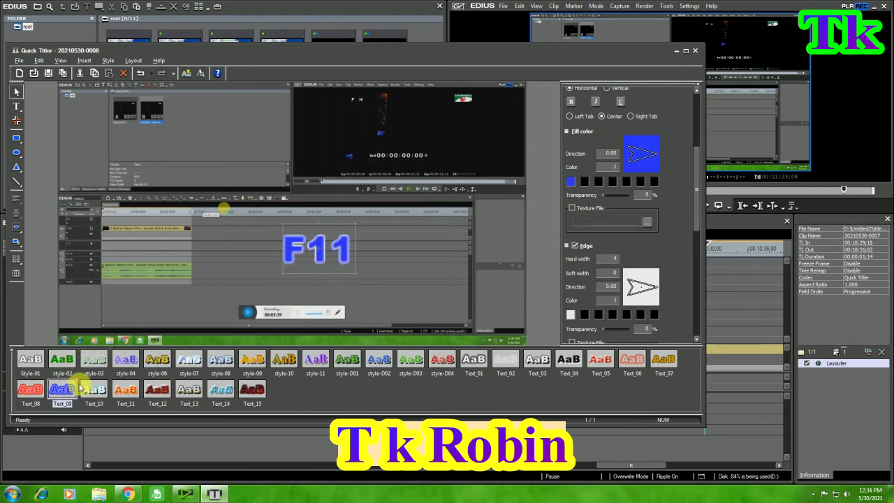
pyautogui.click(48, 74)
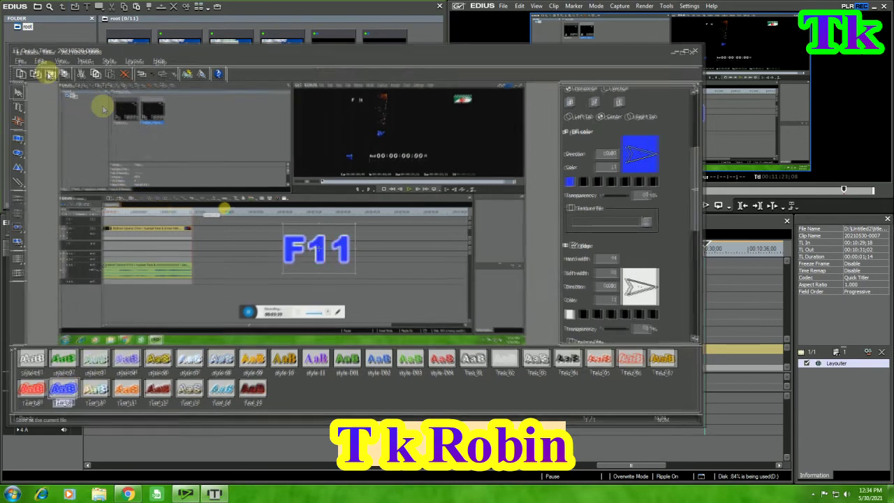
pyautogui.moveTo(726, 323); pyautogui.dragTo(698, 314)
# - Play through the remaining part of the sequence and examine its last seconds for a suitable end point
pyautogui.press('space')
pyautogui.moveTo(633, 465); pyautogui.dragTo(648, 466)
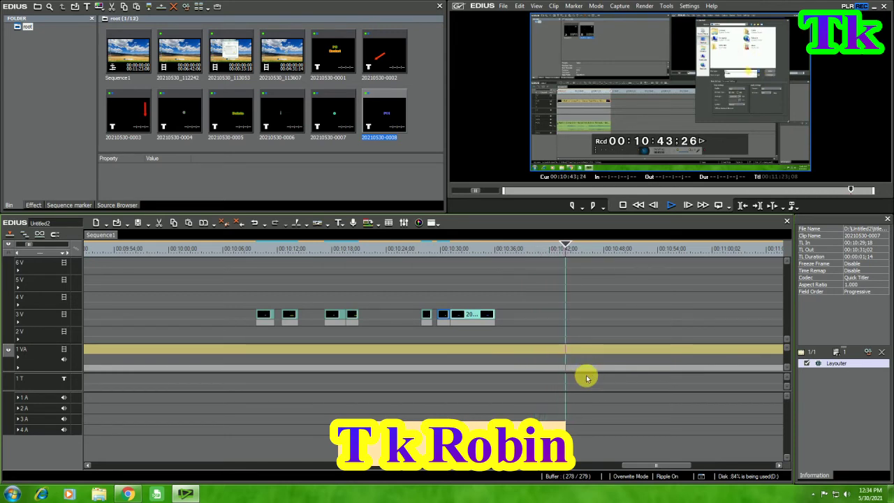
pyautogui.moveTo(642, 465); pyautogui.dragTo(668, 467)
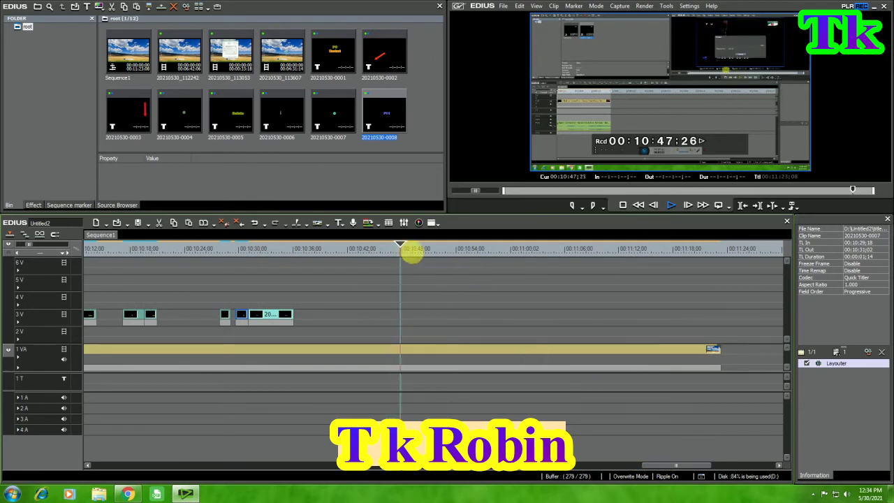
pyautogui.moveTo(406, 246); pyautogui.dragTo(628, 265)
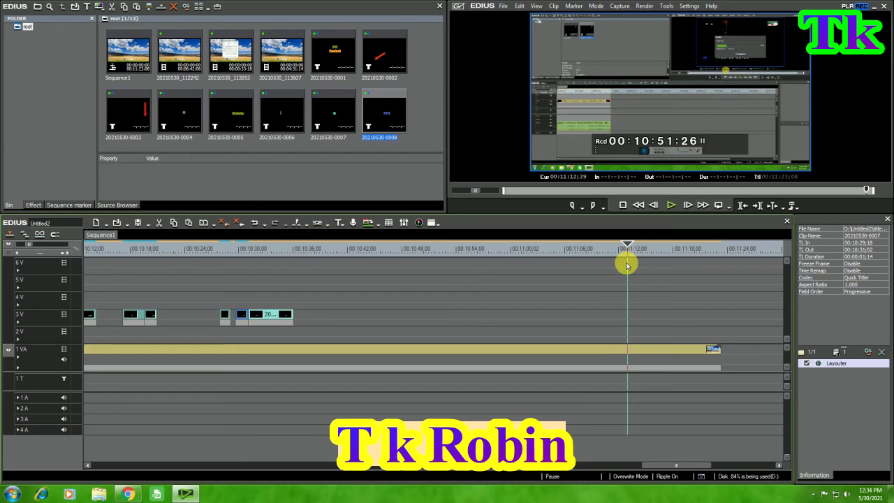
pyautogui.press('space')
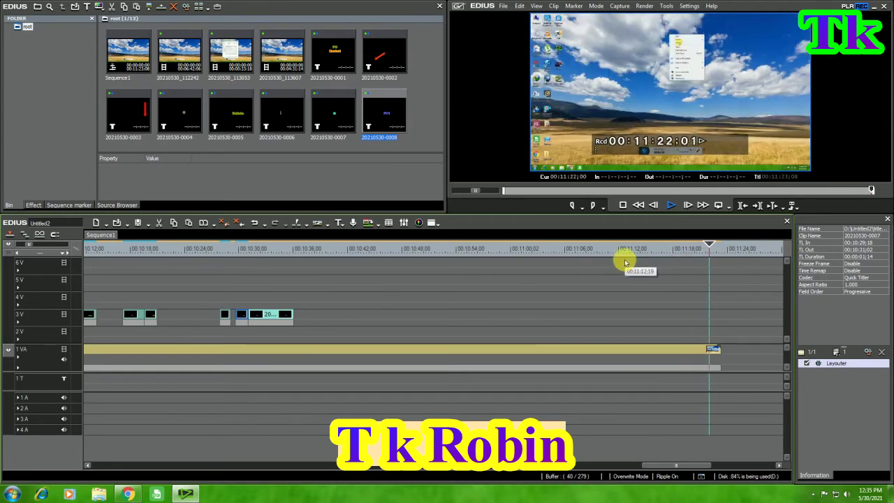
pyautogui.press('space')
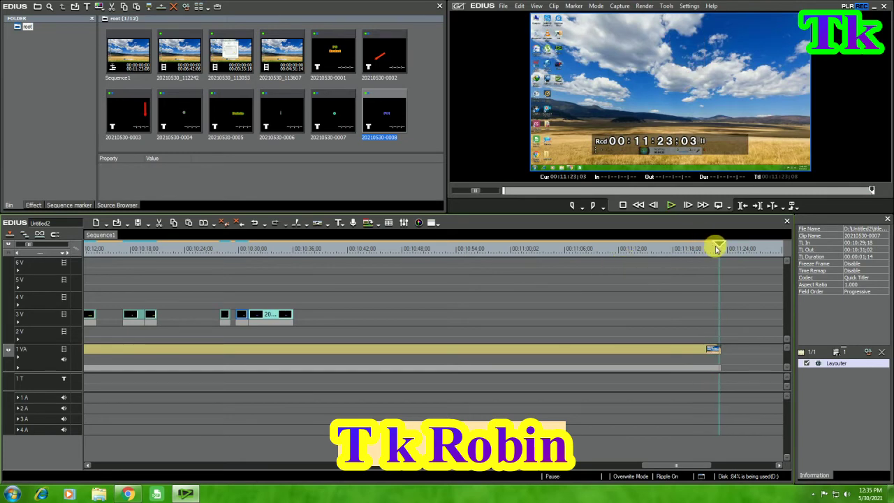
pyautogui.moveTo(719, 250); pyautogui.dragTo(708, 253)
pyautogui.press('space')
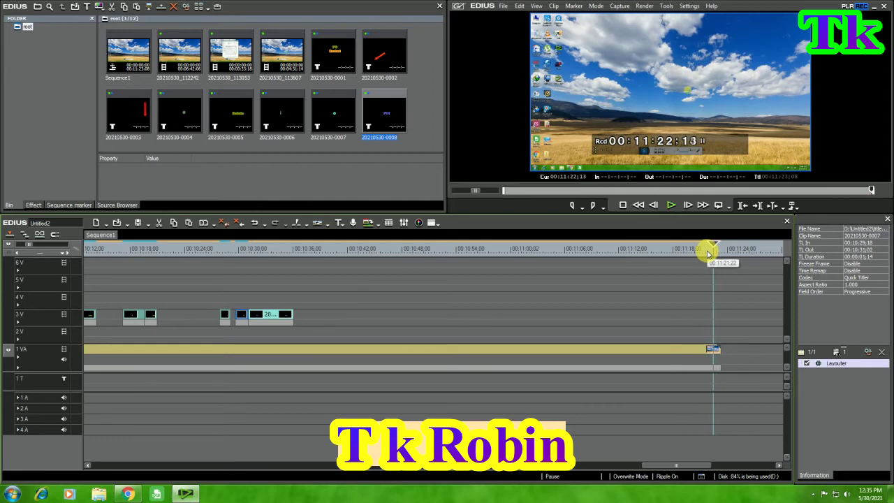
# - Split the last clip on track 1 VA at 00:11:22;01 and delete the remainder after the cut
pyautogui.click(709, 251)
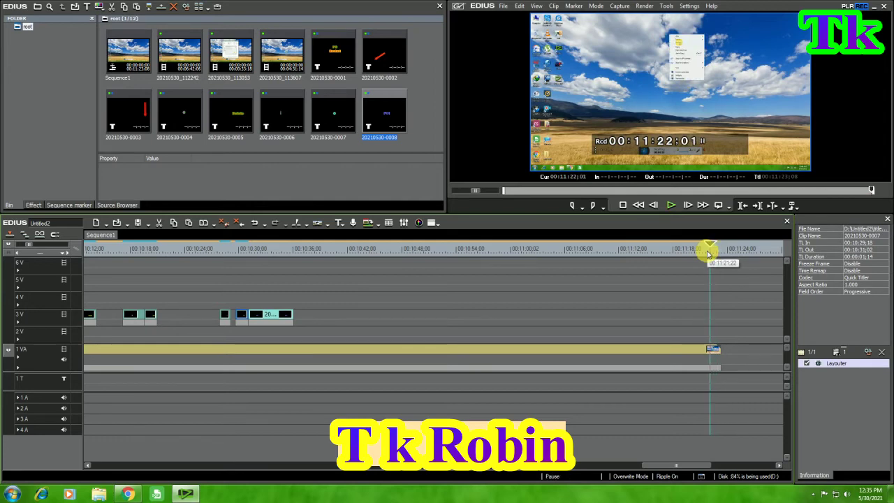
pyautogui.click(718, 350)
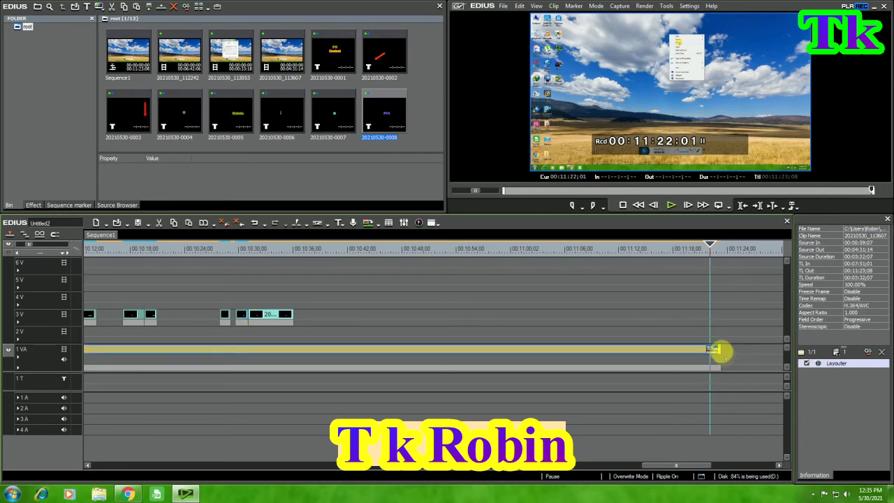
pyautogui.click(716, 351)
pyautogui.press('c')
pyautogui.moveTo(715, 349)
pyautogui.mouseDown()
pyautogui.moveTo(729, 380)
pyautogui.moveTo(713, 340)
pyautogui.mouseUp()
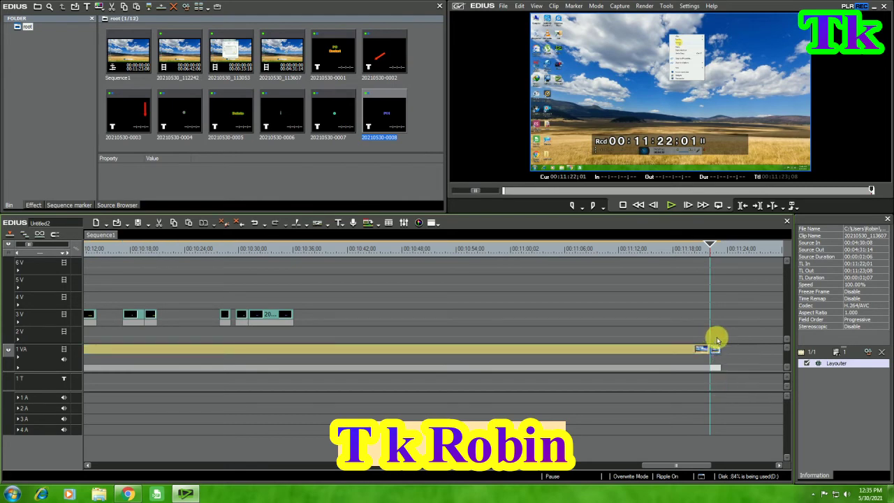
pyautogui.press('Delete')
# - Unlink and delete the audio of the 20210530_113053 clip and the first 20210530_113607 clip on track 1 VA
pyautogui.moveTo(708, 257); pyautogui.dragTo(144, 246)
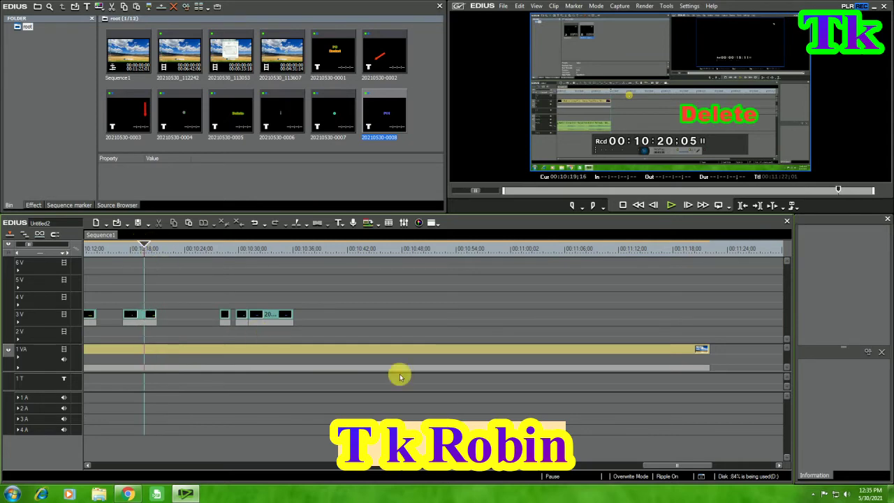
pyautogui.click(620, 464)
pyautogui.moveTo(370, 248); pyautogui.dragTo(114, 246)
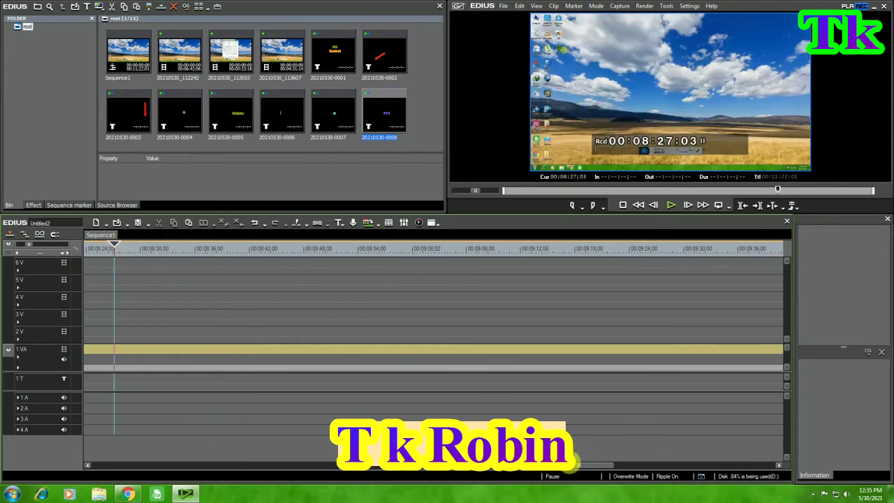
pyautogui.moveTo(573, 464); pyautogui.dragTo(402, 464)
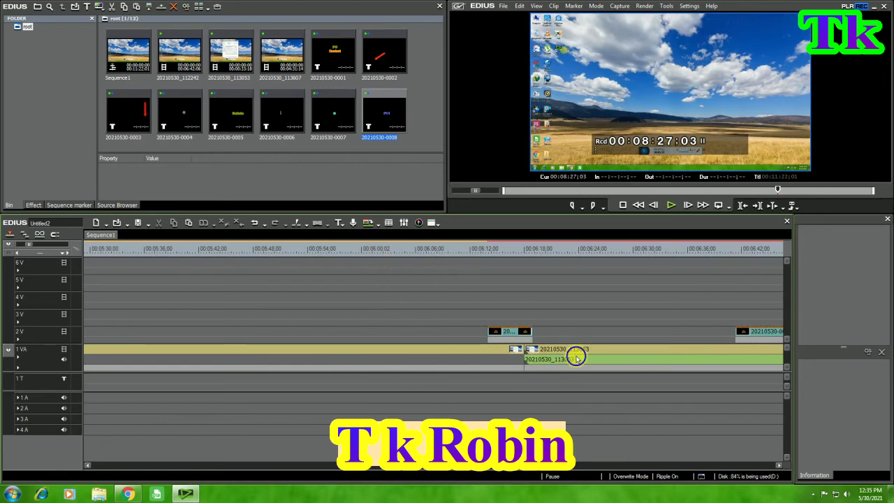
pyautogui.rightClick(576, 359)
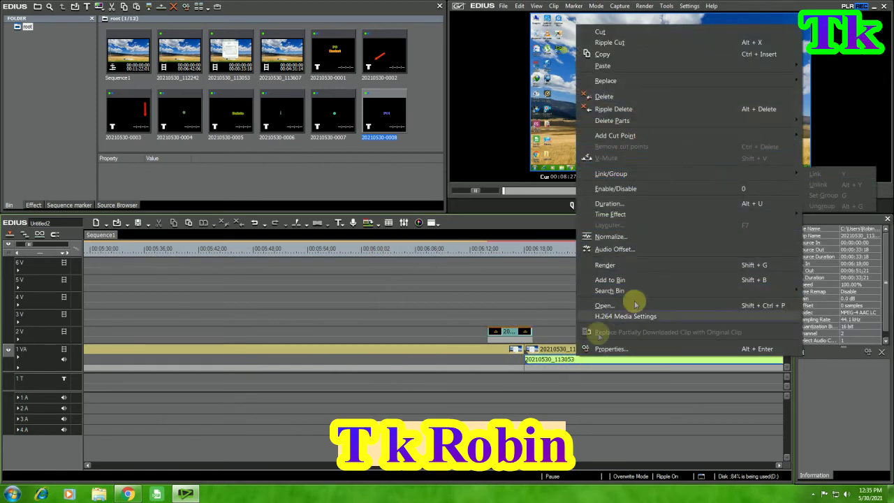
pyautogui.click(563, 361)
pyautogui.scroll(-5, 530, 414)
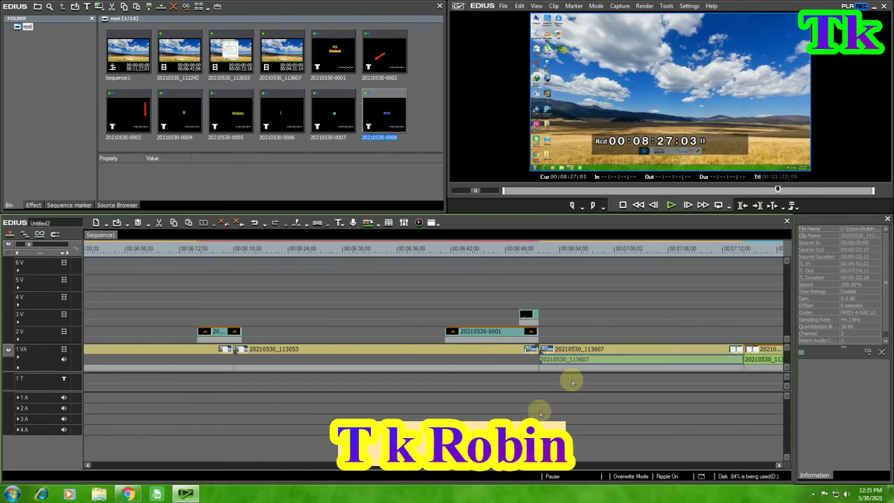
pyautogui.scroll(-9, 459, 377)
# - Unlink and delete the audio of the remaining three 20210530_113607 clips on track 1 VA
pyautogui.click(455, 361)
pyautogui.rightClick(455, 361)
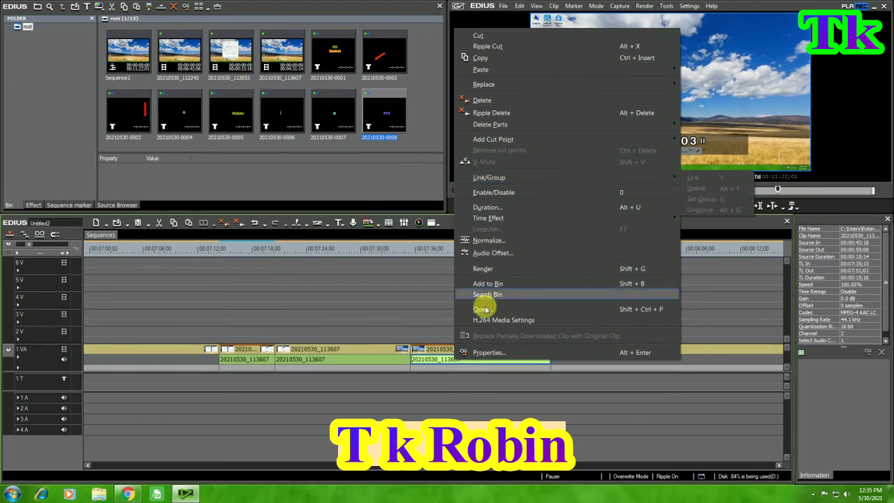
pyautogui.click(426, 361)
pyautogui.press('Delete')
pyautogui.click(340, 362)
pyautogui.press('Delete')
pyautogui.click(250, 361)
pyautogui.press('Delete')
# - At the start of the sequence, create a new title and draw a rectangle covering the recorder bar near the frame's bottom
pyautogui.moveTo(535, 464); pyautogui.dragTo(121, 459)
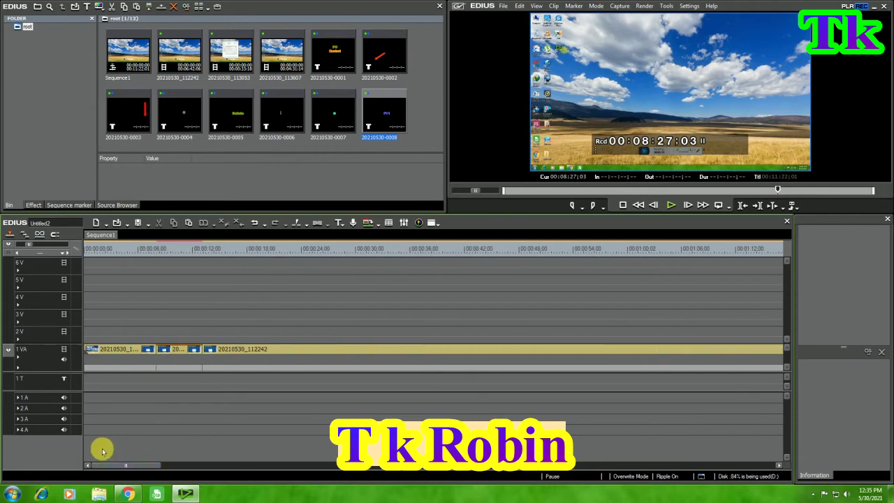
pyautogui.click(85, 250)
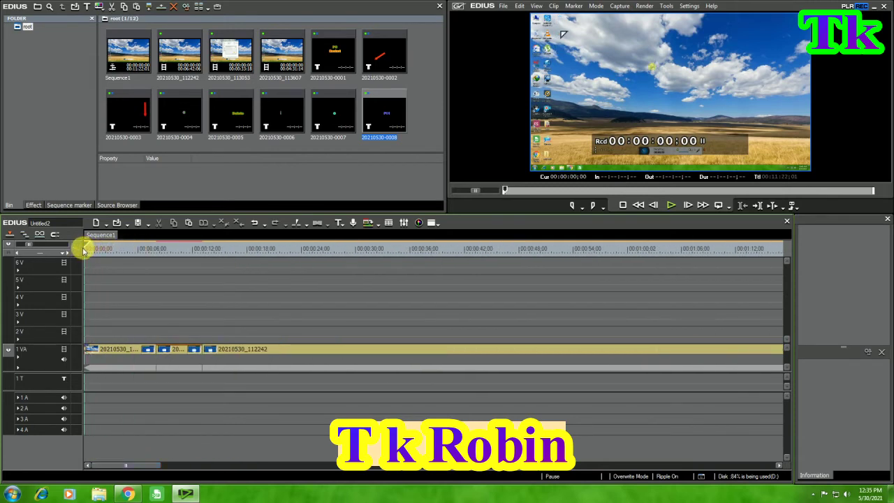
pyautogui.rightClick(418, 119)
pyautogui.click(434, 147)
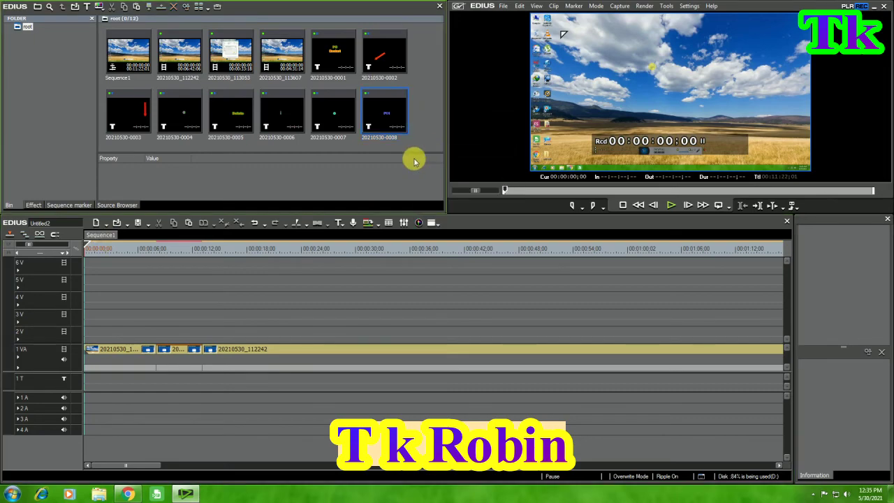
pyautogui.click(17, 138)
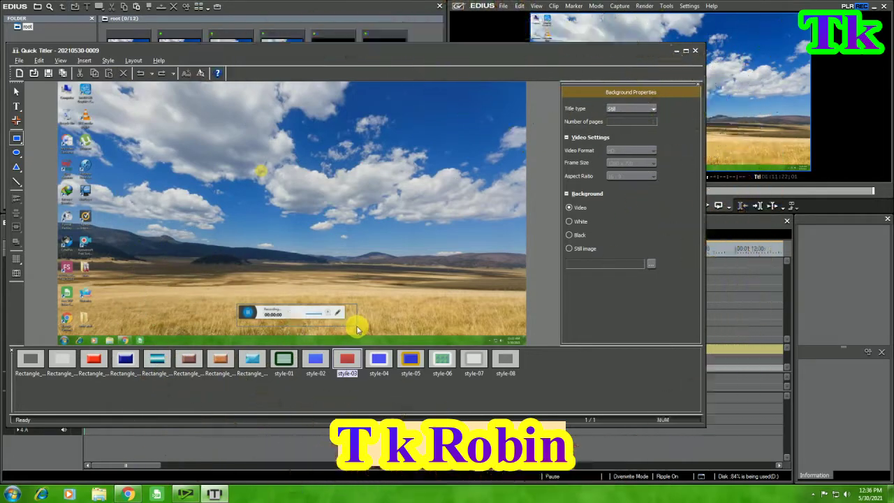
pyautogui.moveTo(357, 326); pyautogui.dragTo(236, 305)
pyautogui.moveTo(332, 318); pyautogui.dragTo(330, 316)
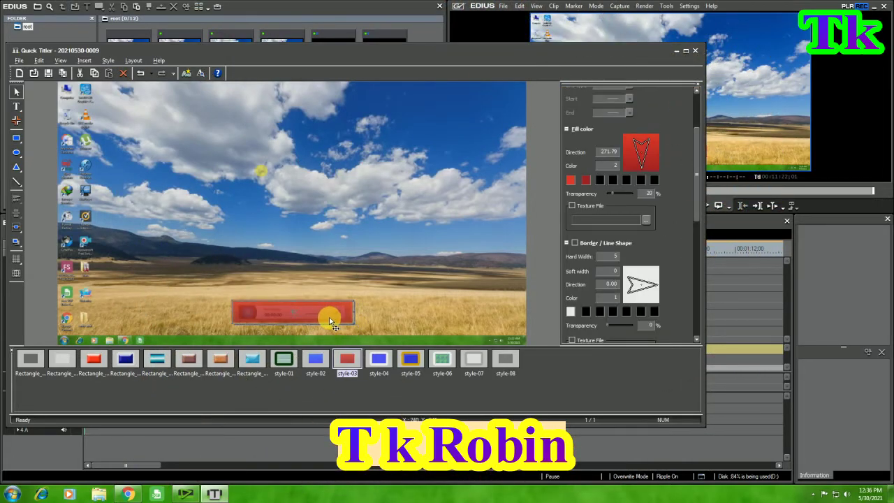
# - Apply the teal gradient style to the rectangle and reduce its fill to 1 color
pyautogui.click(317, 358)
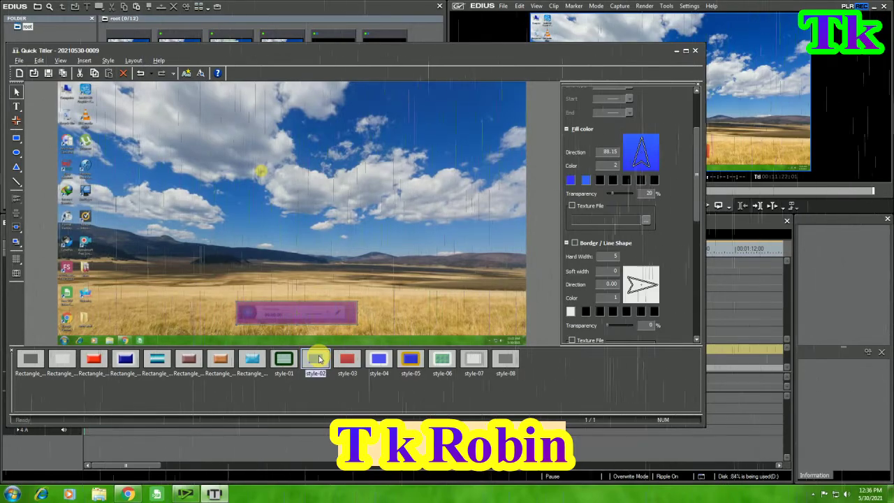
pyautogui.click(157, 358)
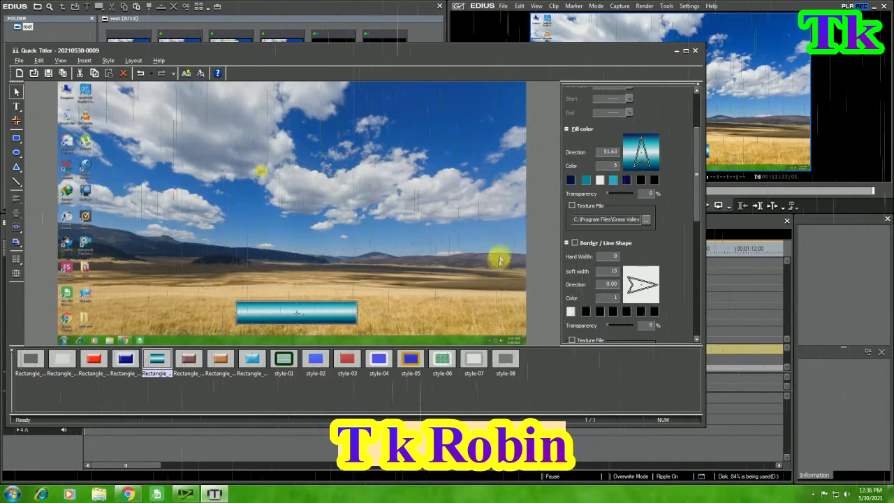
pyautogui.click(615, 165)
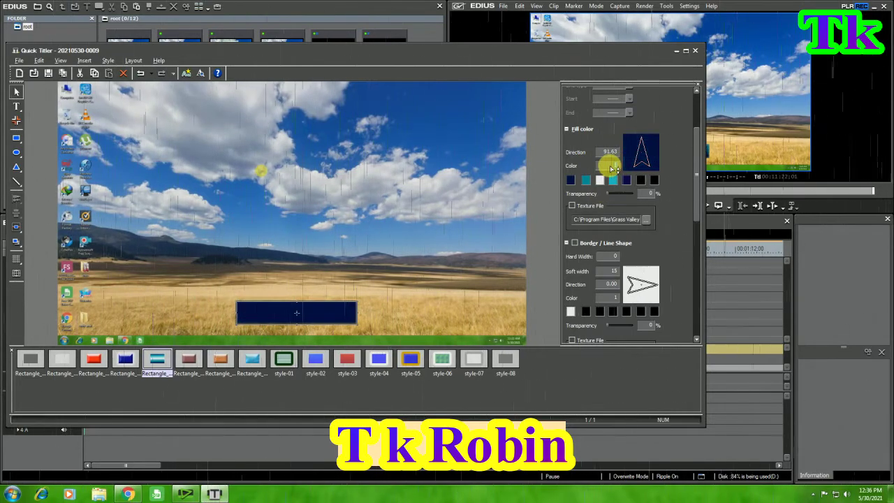
# - Try orange, amber and yellow as the rectangle's fill color
pyautogui.click(570, 179)
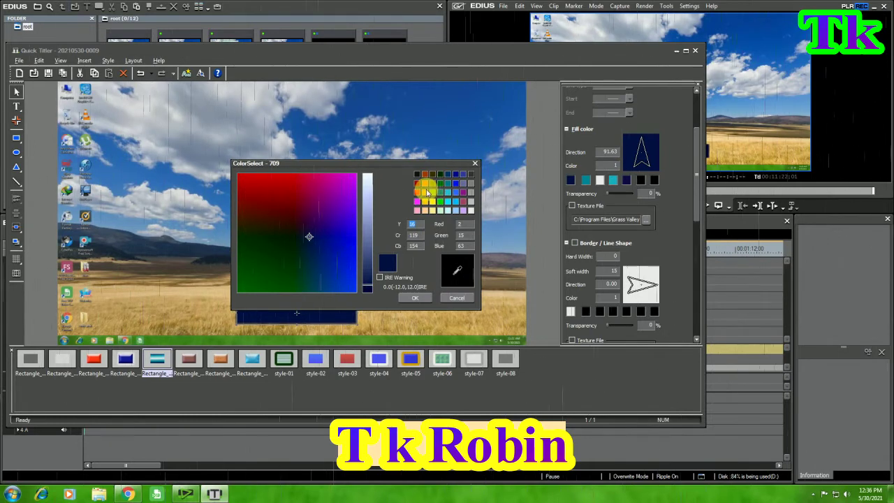
pyautogui.click(424, 194)
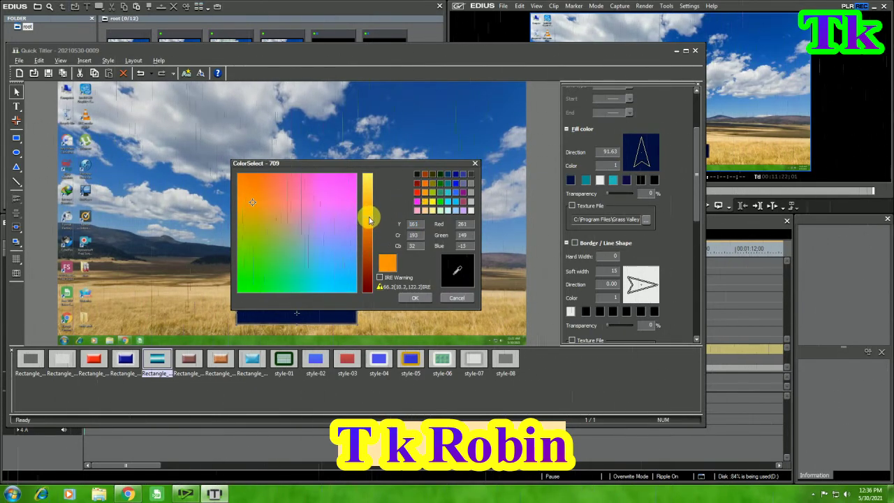
pyautogui.moveTo(373, 202); pyautogui.dragTo(375, 227)
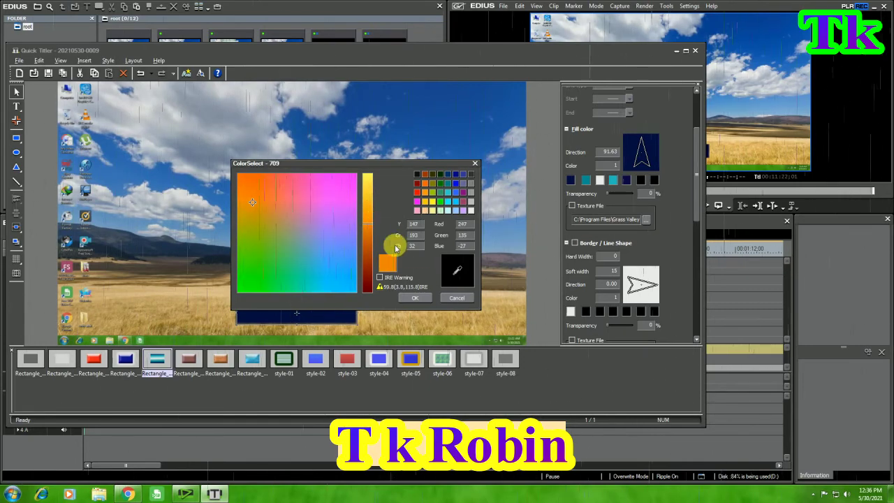
pyautogui.click(425, 299)
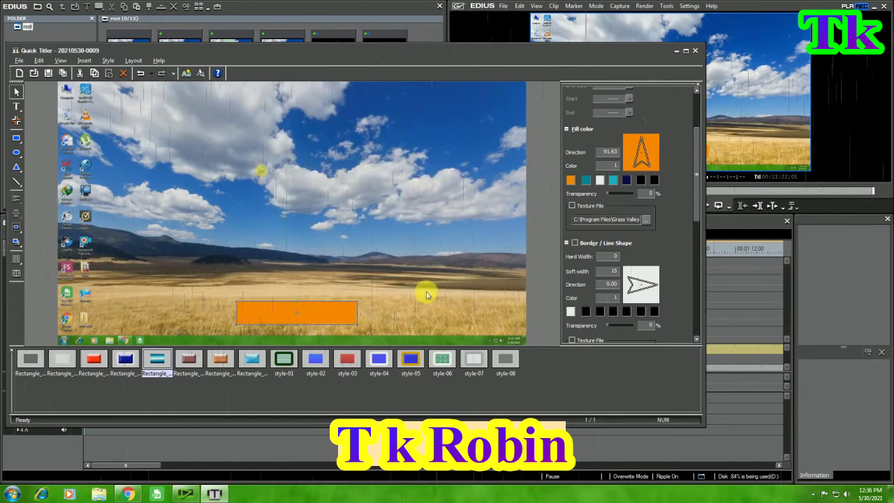
pyautogui.click(572, 179)
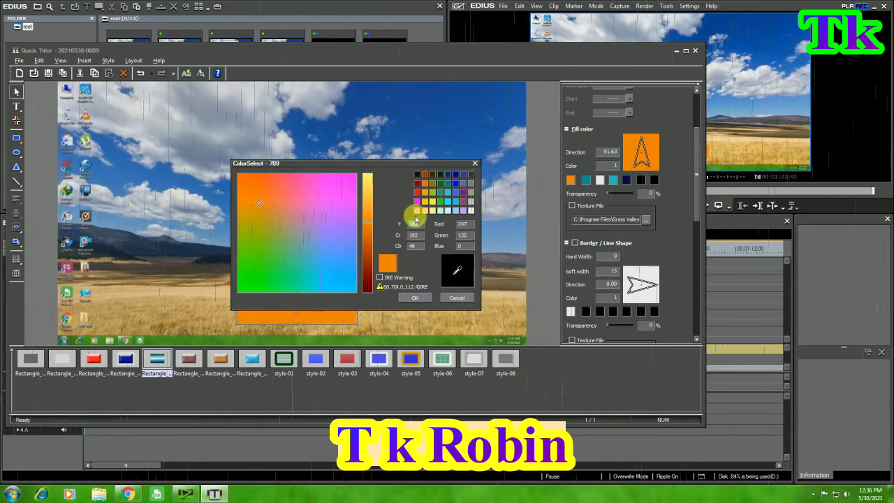
pyautogui.click(426, 204)
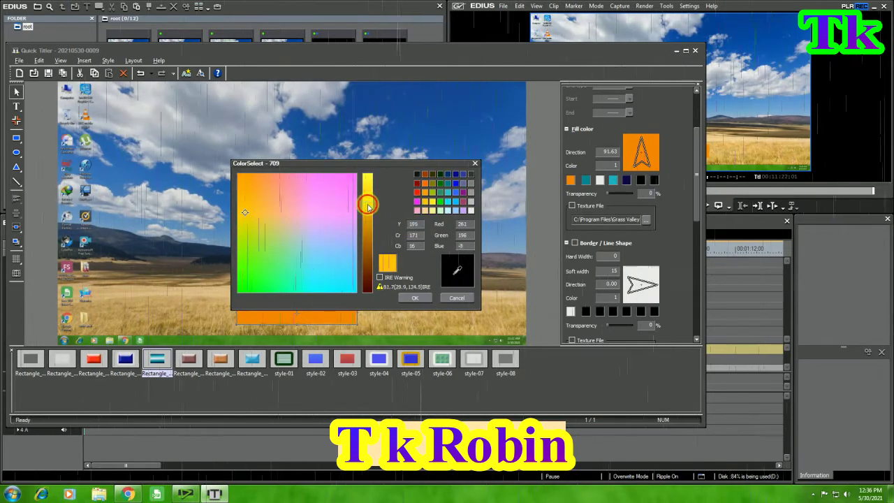
pyautogui.click(414, 298)
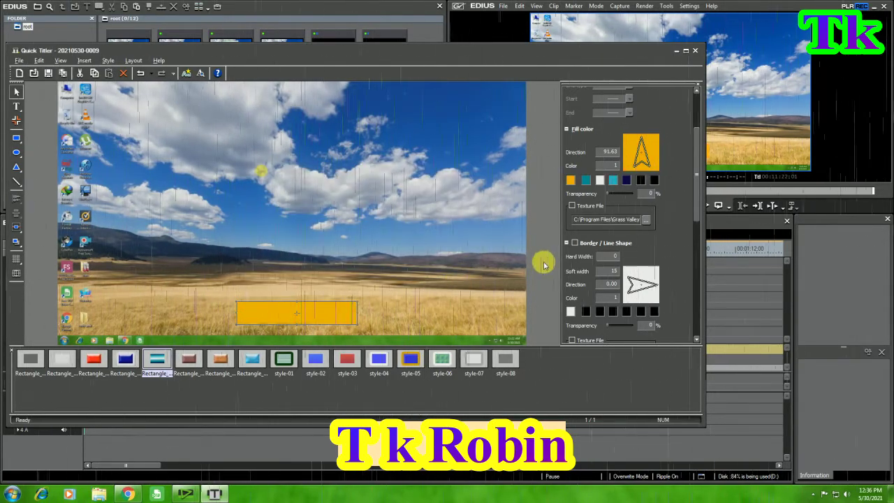
pyautogui.click(572, 179)
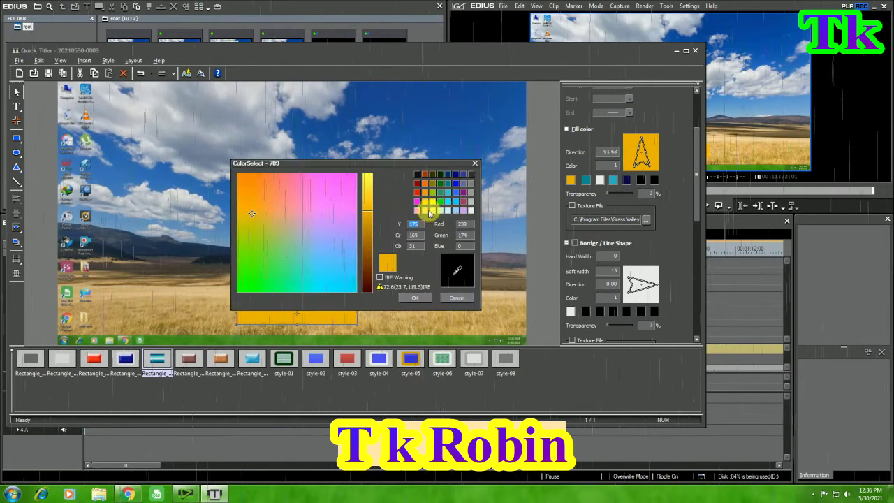
pyautogui.click(428, 205)
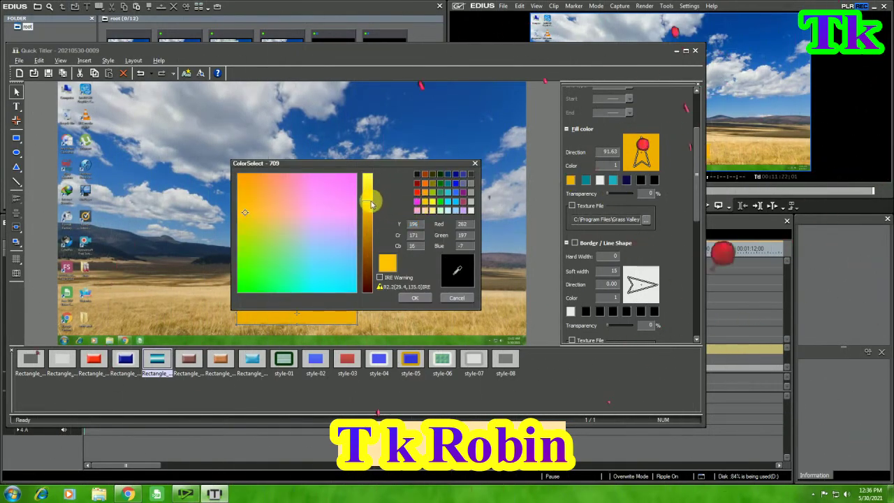
pyautogui.click(416, 298)
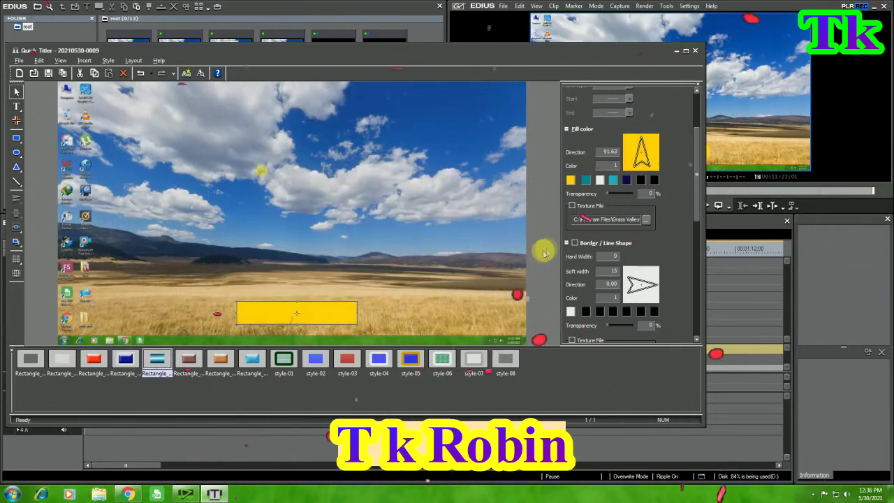
# - Set the rectangle's fill to light peach and save the title
pyautogui.click(572, 181)
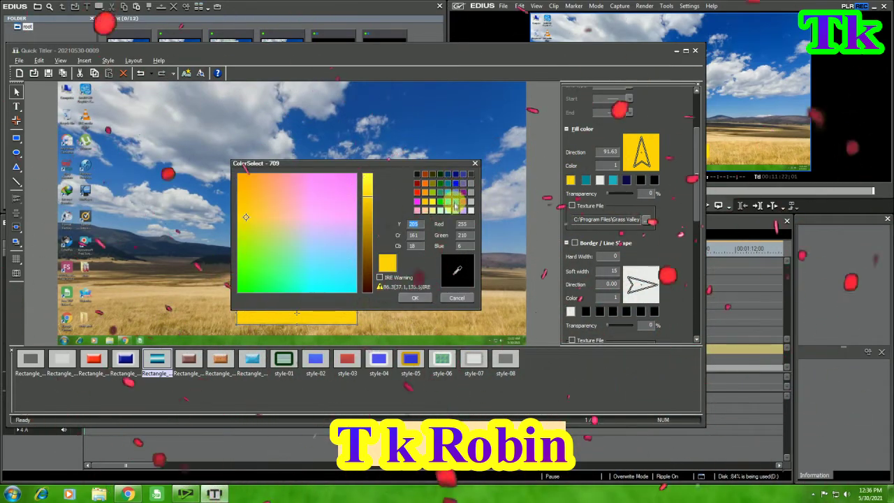
pyautogui.click(428, 211)
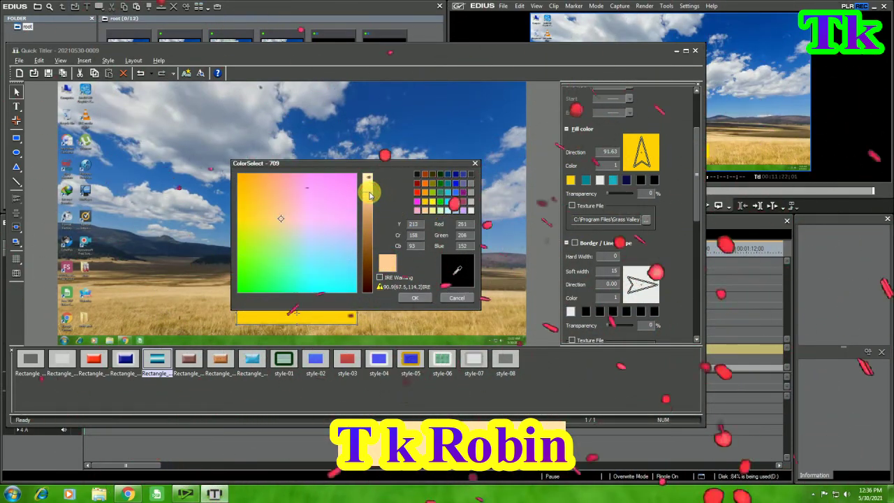
pyautogui.click(416, 298)
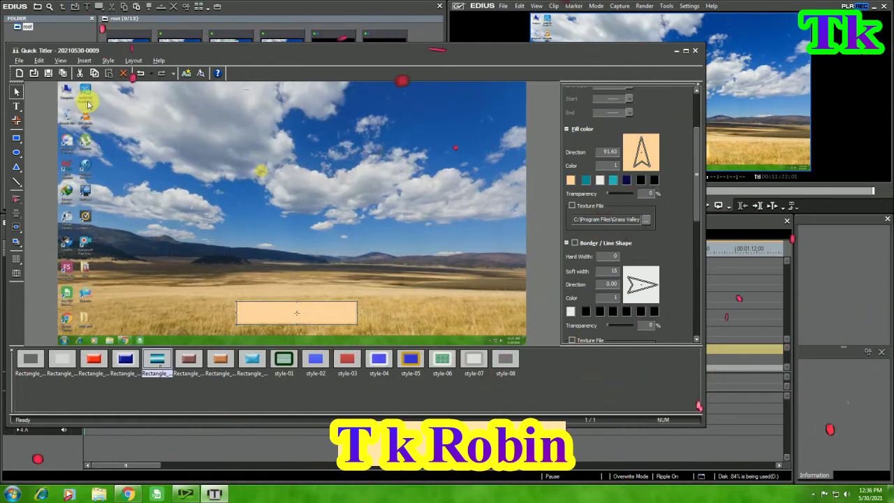
pyautogui.click(48, 74)
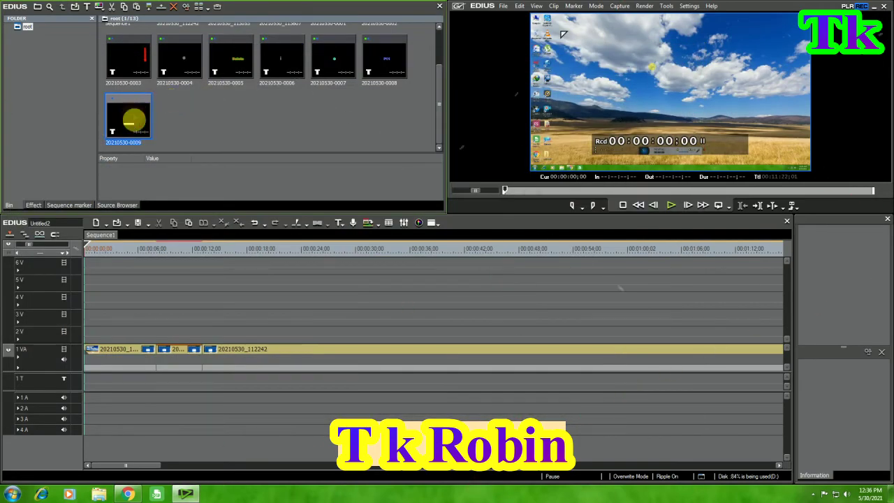
# - Place the rectangle title on track 4 V at the sequence start and extend it to the end at 00:11:22;01
pyautogui.moveTo(129, 123); pyautogui.dragTo(88, 334)
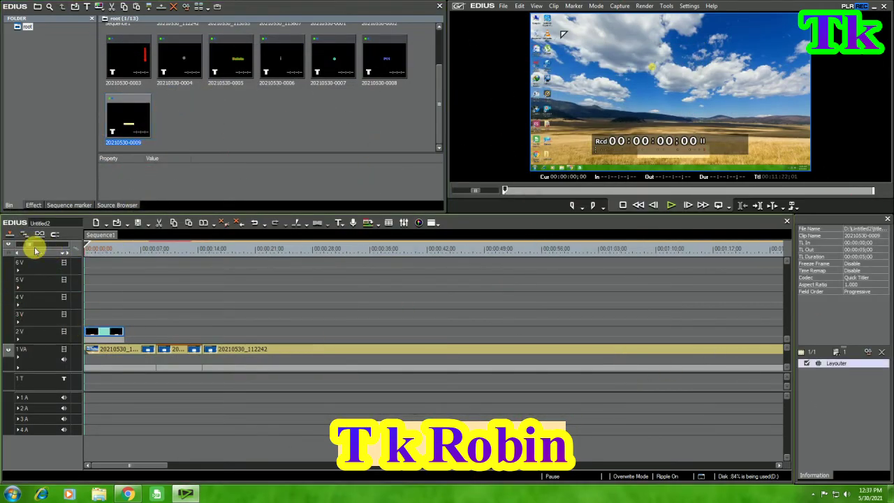
pyautogui.moveTo(35, 250); pyautogui.dragTo(76, 252)
pyautogui.moveTo(88, 333); pyautogui.dragTo(185, 300)
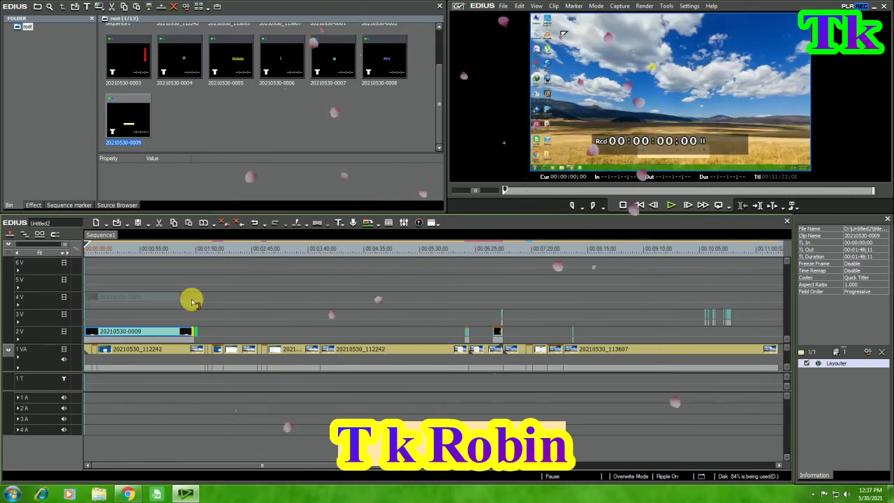
pyautogui.moveTo(193, 299); pyautogui.dragTo(723, 297)
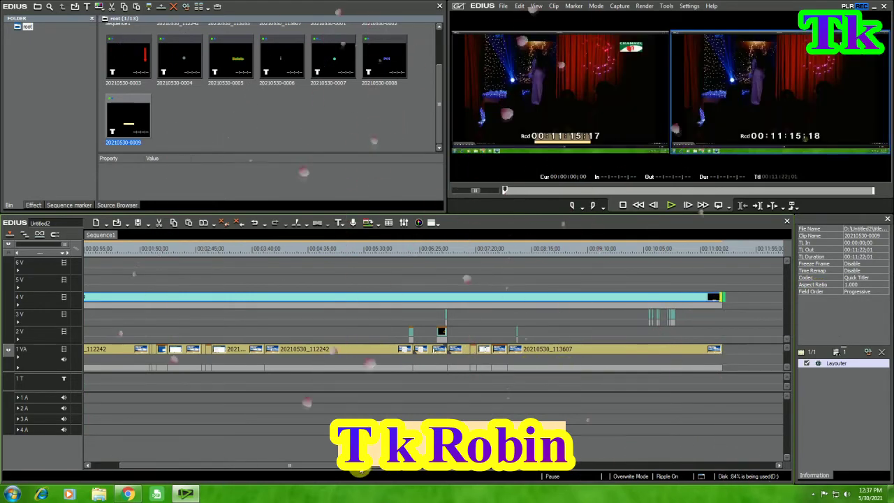
pyautogui.moveTo(317, 465); pyautogui.dragTo(289, 464)
pyautogui.moveTo(234, 250); pyautogui.dragTo(36, 247)
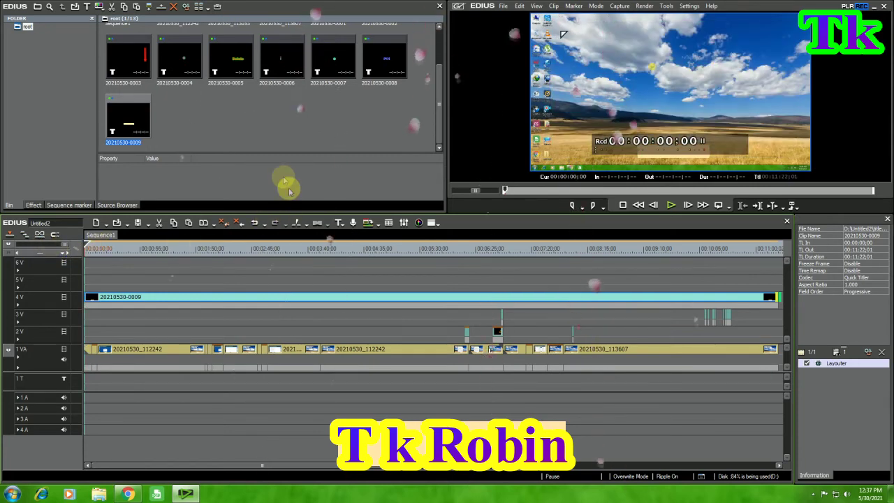
# - Create another title containing the channel name in the blue Text_09 style, correcting its capitalization
pyautogui.rightClick(273, 121)
pyautogui.click(295, 155)
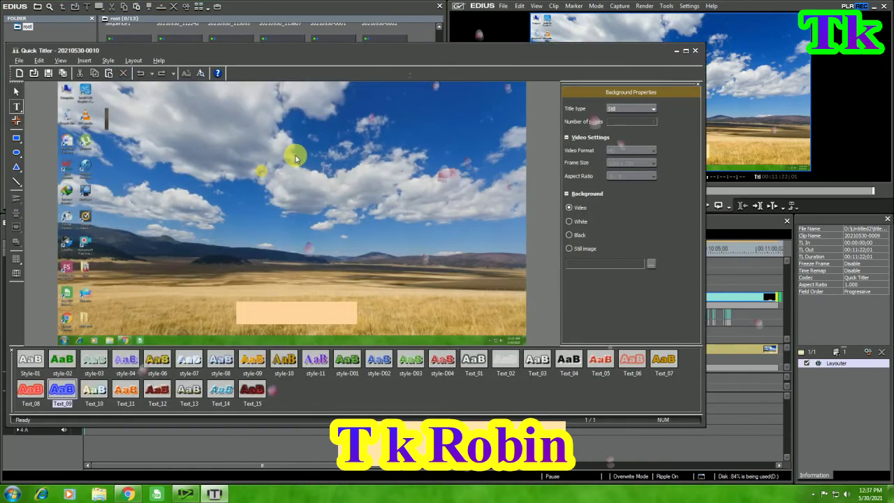
pyautogui.write('Tk')
pyautogui.press('Escape')
pyautogui.write('RObin')
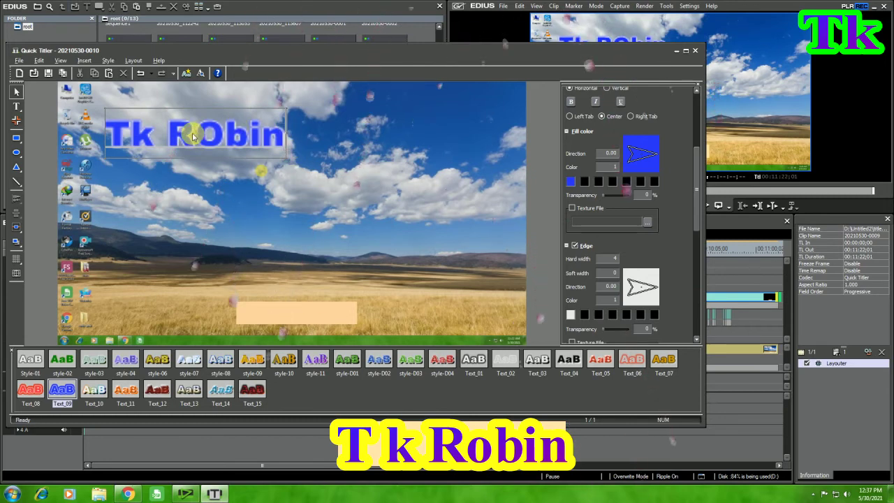
pyautogui.press('BackSpace')
pyautogui.press('BackSpace')
pyautogui.press('BackSpace')
pyautogui.press('BackSpace')
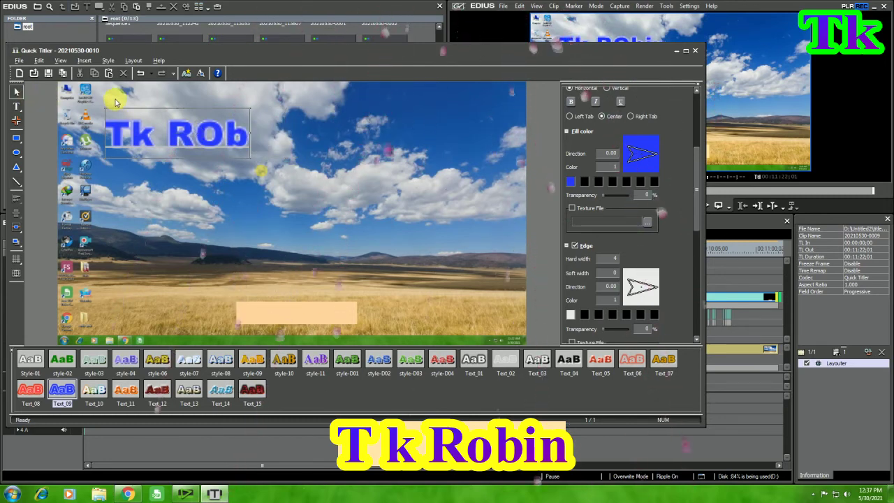
pyautogui.write('obin')
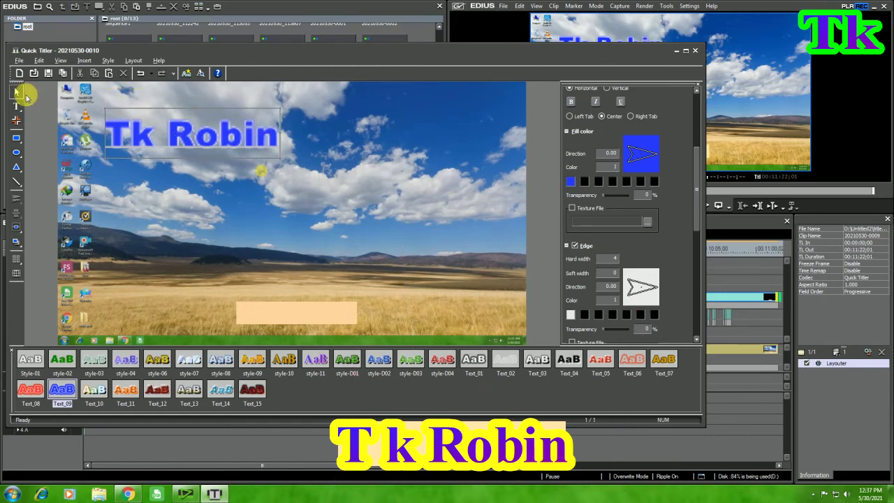
# - Shrink the channel name text and fit it onto the peach rectangle
pyautogui.moveTo(175, 133); pyautogui.dragTo(268, 212)
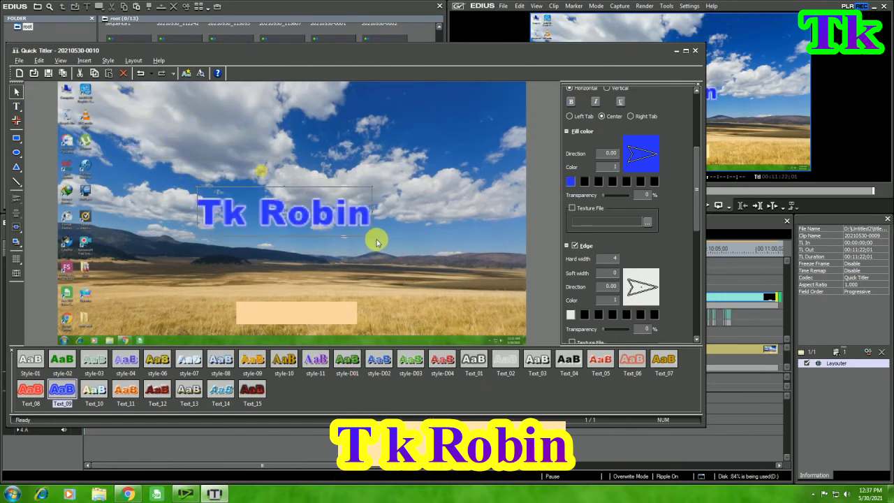
pyautogui.moveTo(372, 237); pyautogui.dragTo(298, 208)
pyautogui.moveTo(246, 197); pyautogui.dragTo(357, 327)
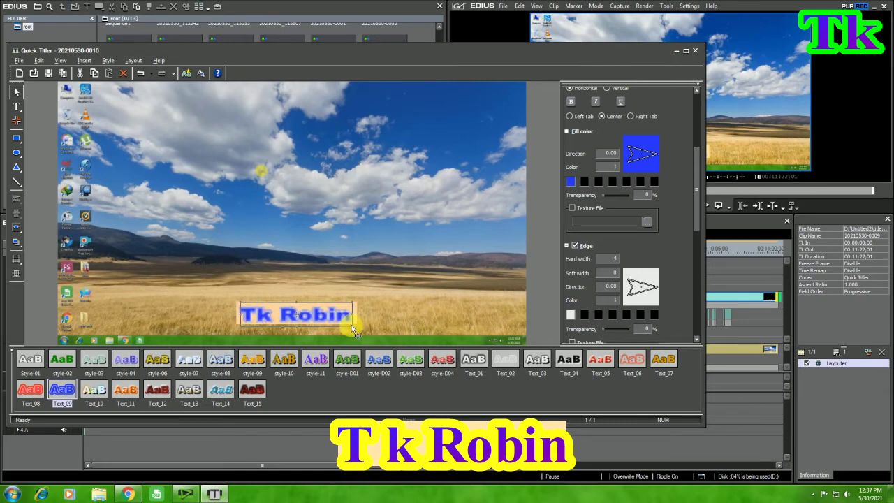
pyautogui.moveTo(358, 333); pyautogui.dragTo(360, 334)
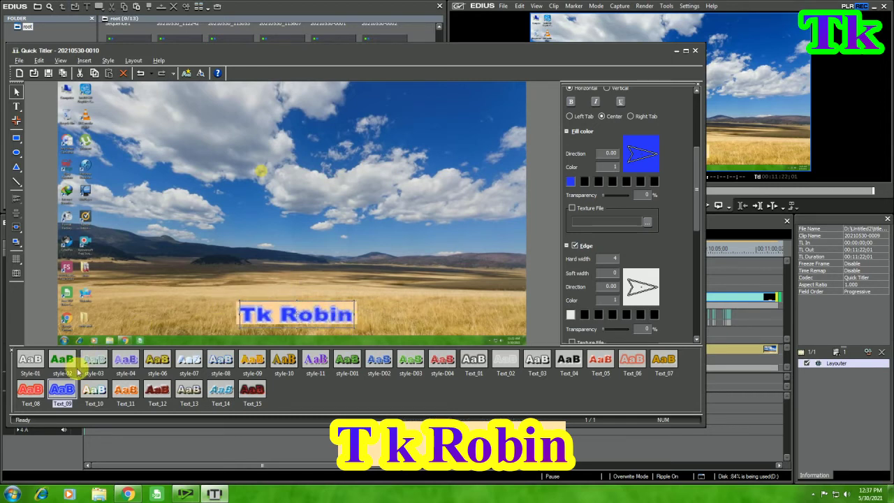
# - Restyle the channel name text with the Text_08 style and set its fill color to cyan
pyautogui.click(96, 388)
pyautogui.click(121, 395)
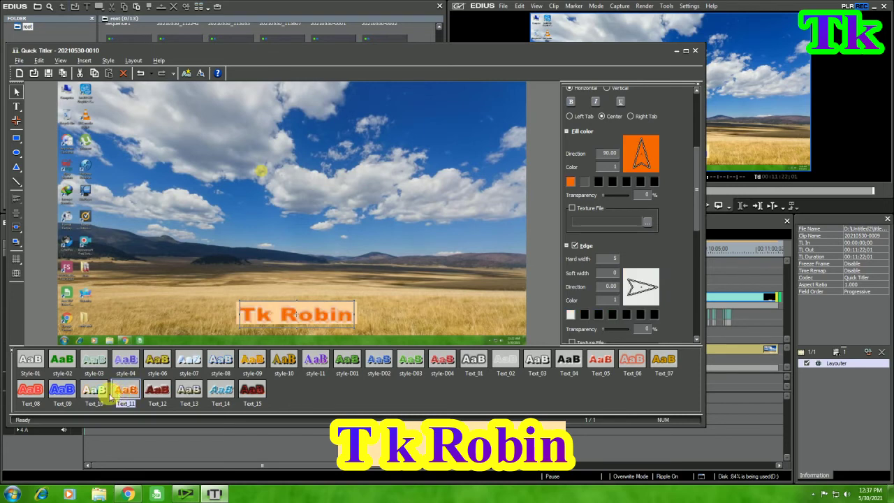
pyautogui.click(30, 398)
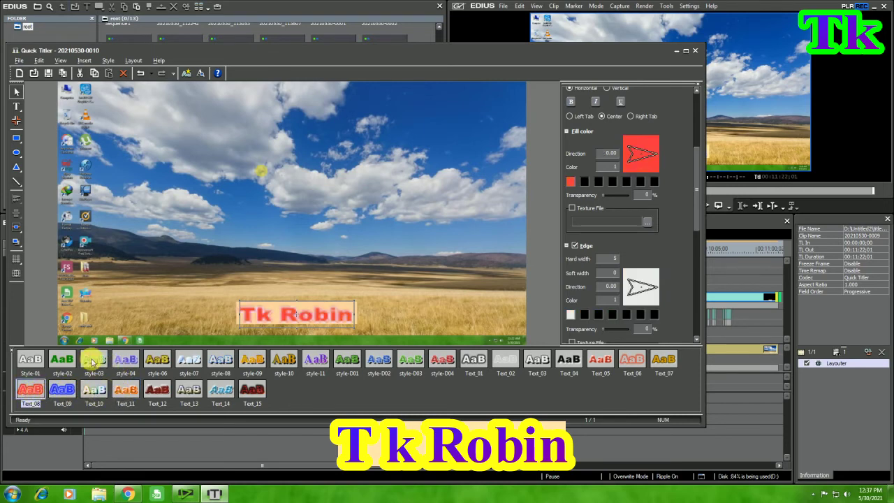
pyautogui.click(570, 181)
pyautogui.click(449, 203)
pyautogui.click(415, 298)
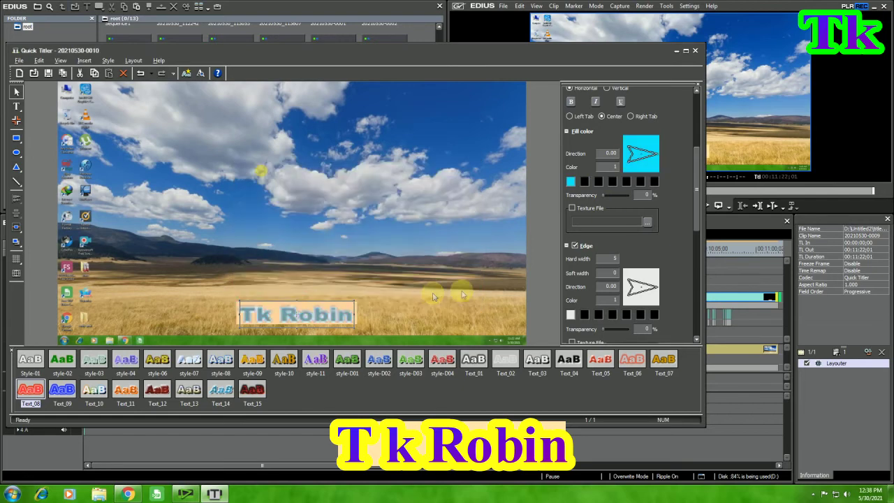
# - Try green, white and yellow as the edge color of the channel name text
pyautogui.click(570, 315)
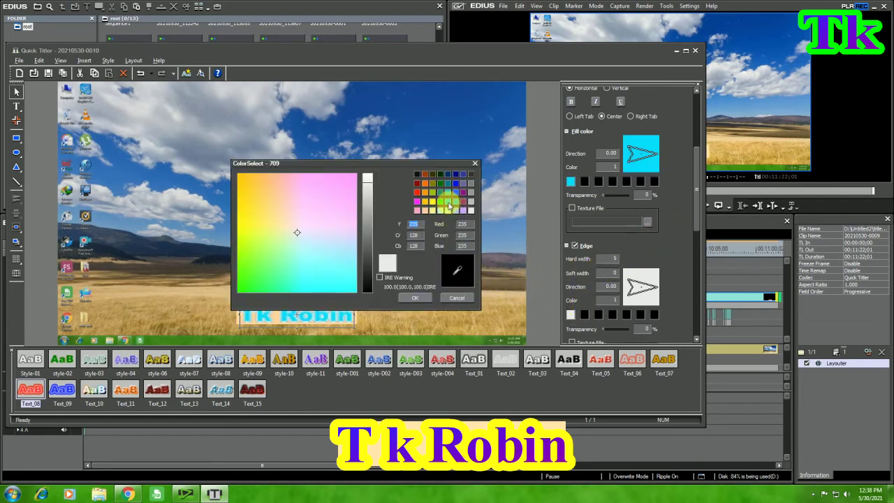
pyautogui.click(439, 203)
pyautogui.click(415, 297)
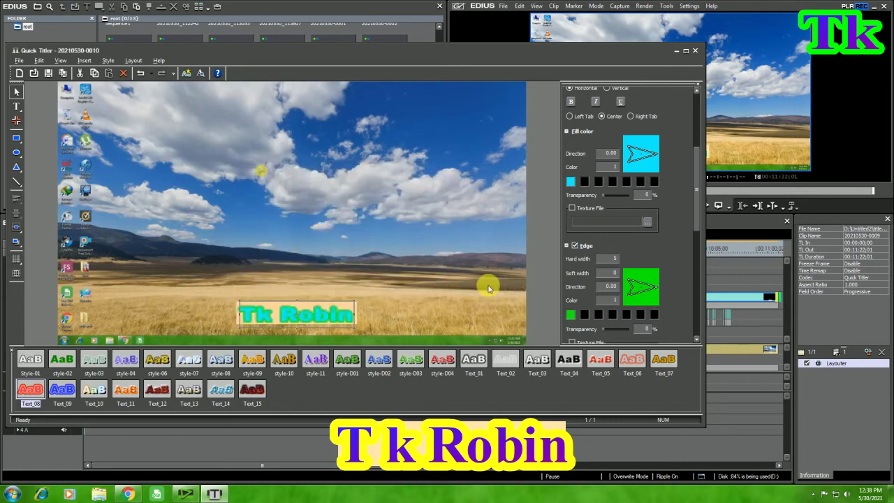
pyautogui.click(571, 314)
pyautogui.click(471, 211)
pyautogui.click(415, 298)
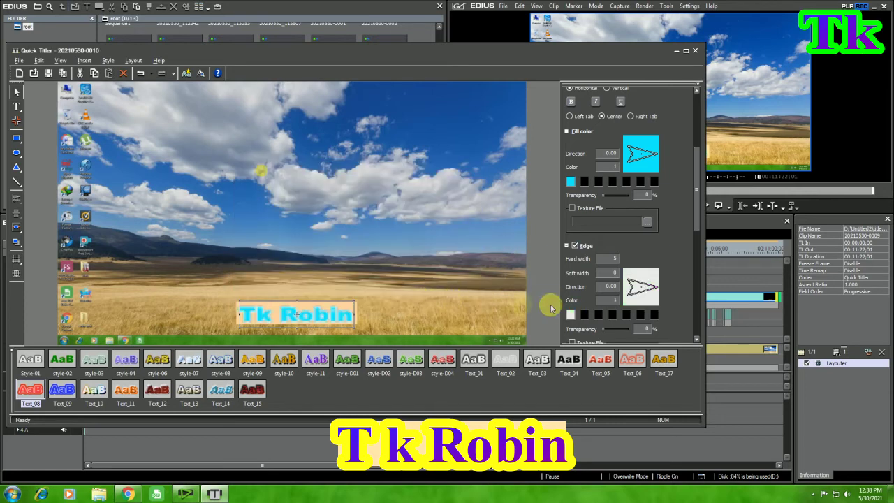
pyautogui.click(571, 314)
pyautogui.click(432, 202)
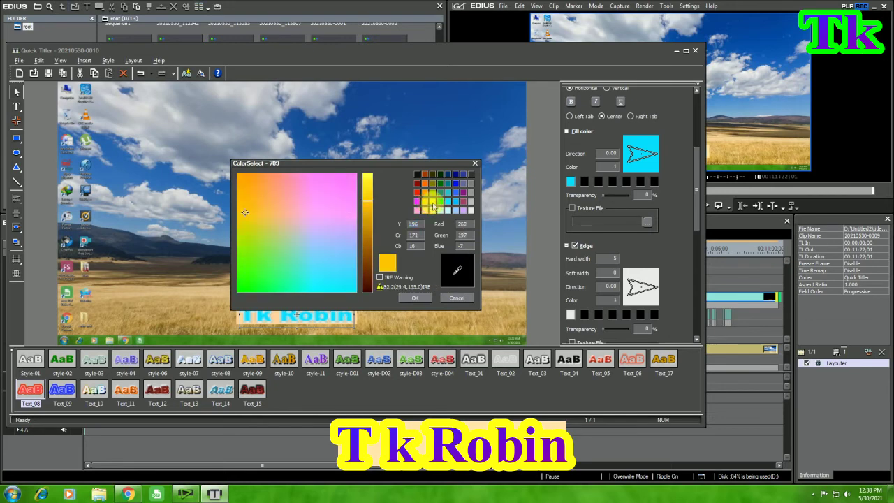
pyautogui.click(415, 298)
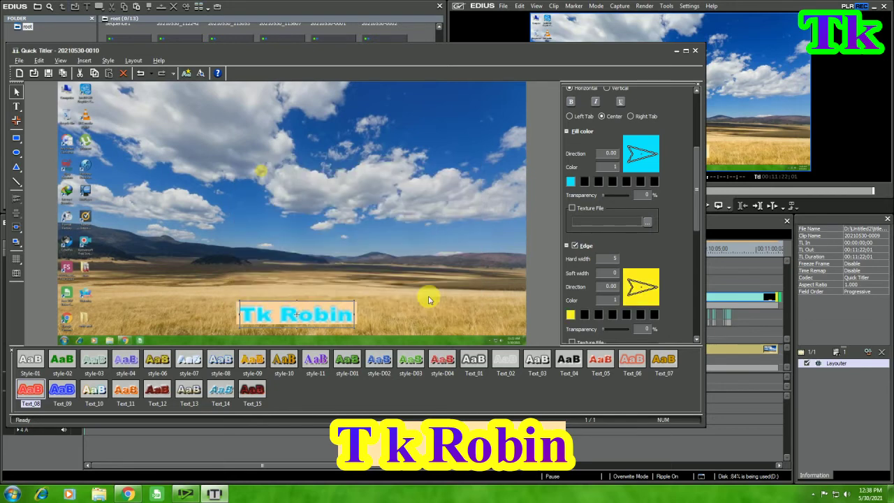
# - Set the channel name text's edge color to red and increase the edge's hard width
pyautogui.click(571, 315)
pyautogui.click(419, 195)
pyautogui.click(419, 298)
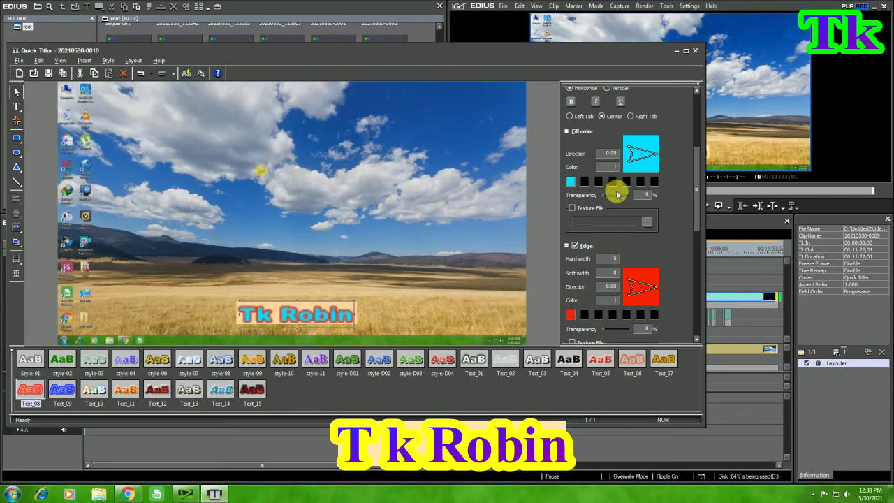
pyautogui.click(620, 262)
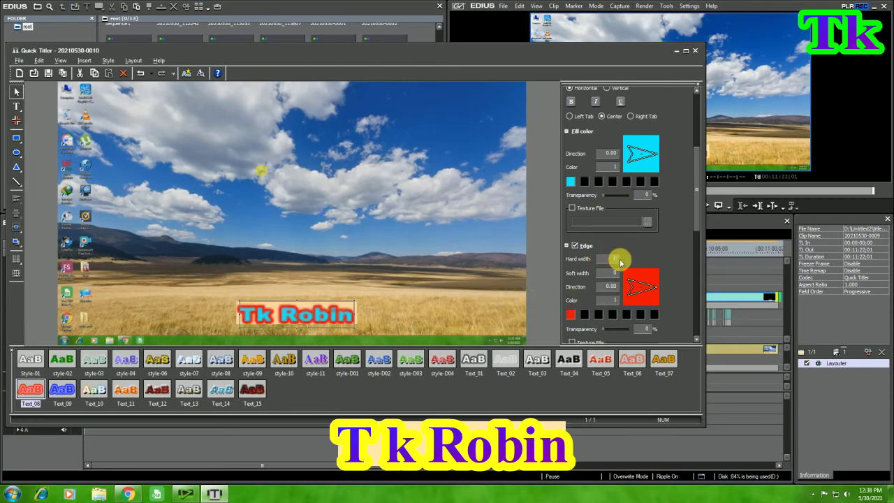
pyautogui.click(620, 262)
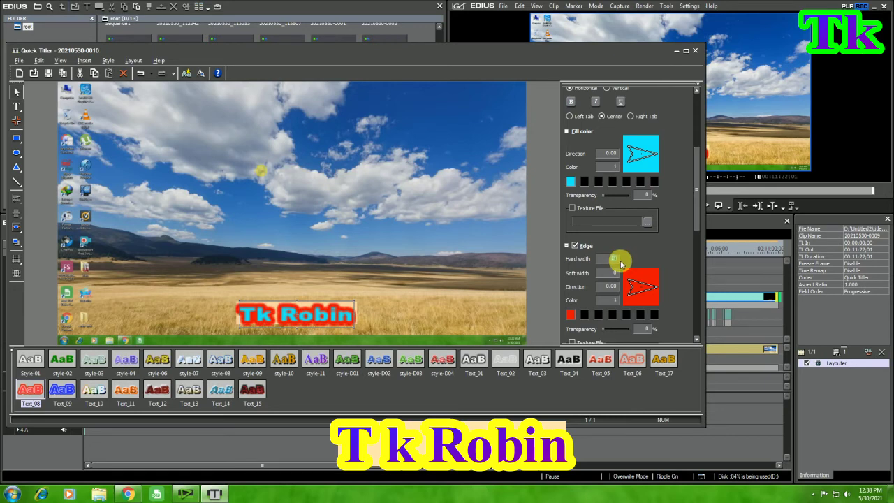
pyautogui.click(620, 262)
pyautogui.click(621, 264)
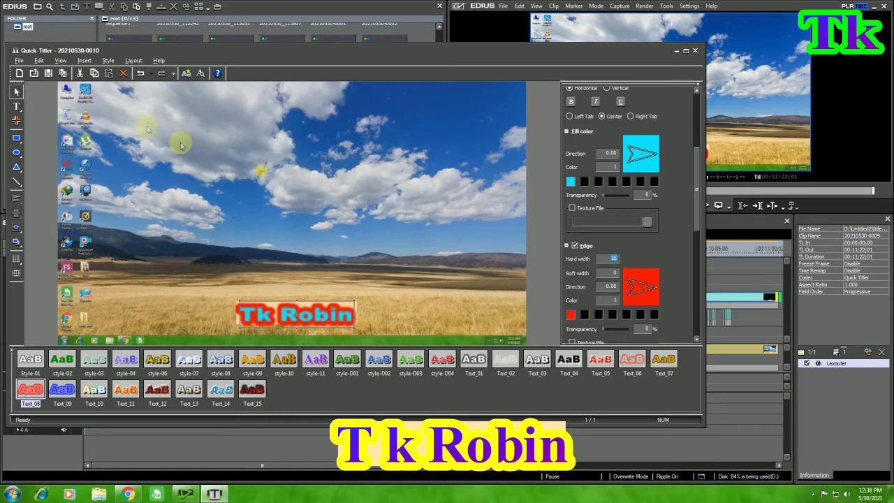
# - Save the channel name title and place it on track 5 V from the sequence start, extended to 00:11:13;09
pyautogui.click(49, 73)
pyautogui.moveTo(181, 122); pyautogui.dragTo(769, 280)
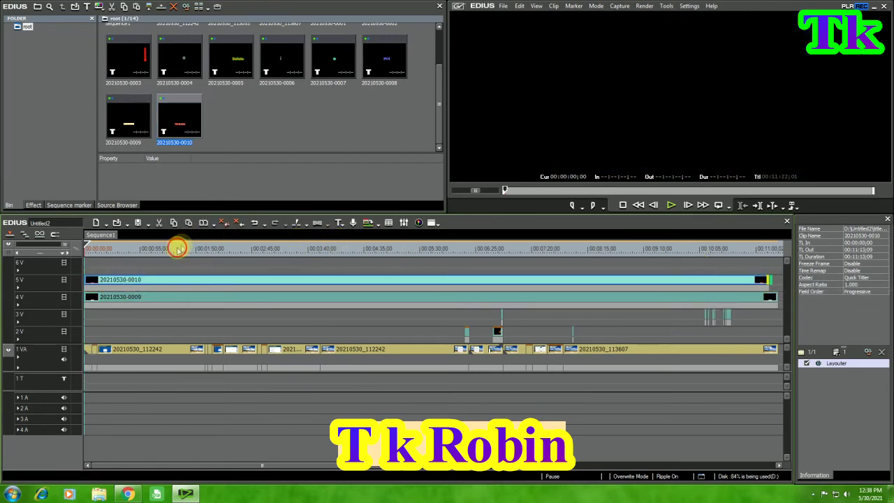
pyautogui.moveTo(194, 251); pyautogui.dragTo(63, 271)
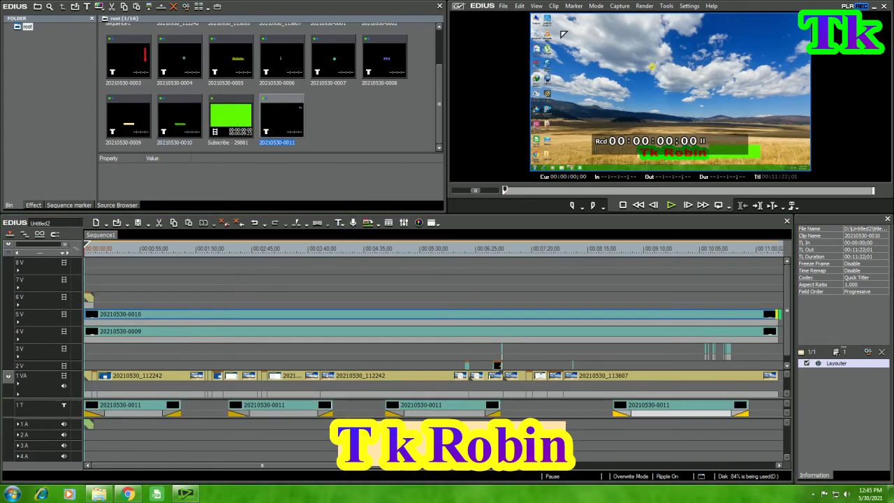
# - Nudge the green Subscribe clip at the start of track 6 V slightly downward beside the channel name in Layouter
pyautogui.click(88, 298)
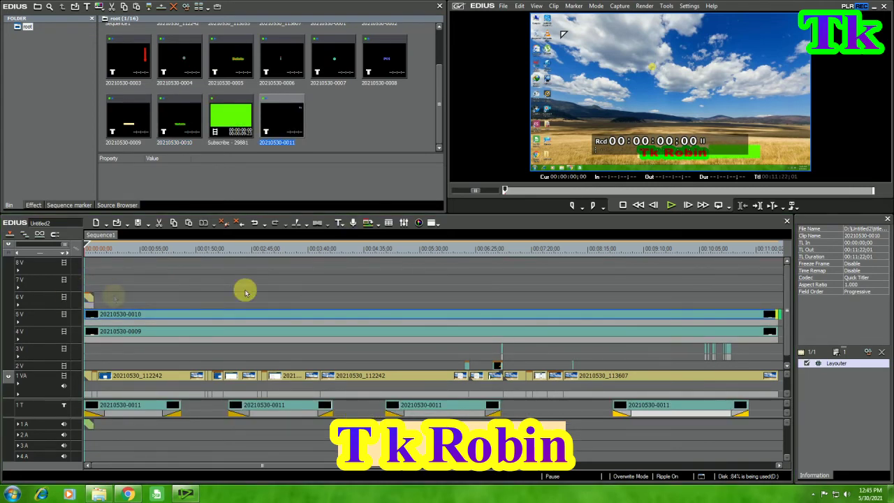
pyautogui.doubleClick(821, 364)
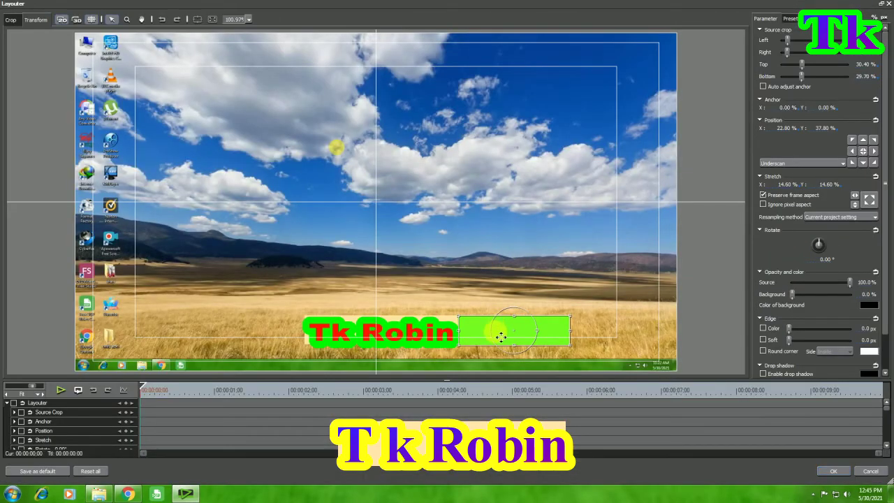
pyautogui.moveTo(501, 338); pyautogui.dragTo(501, 340)
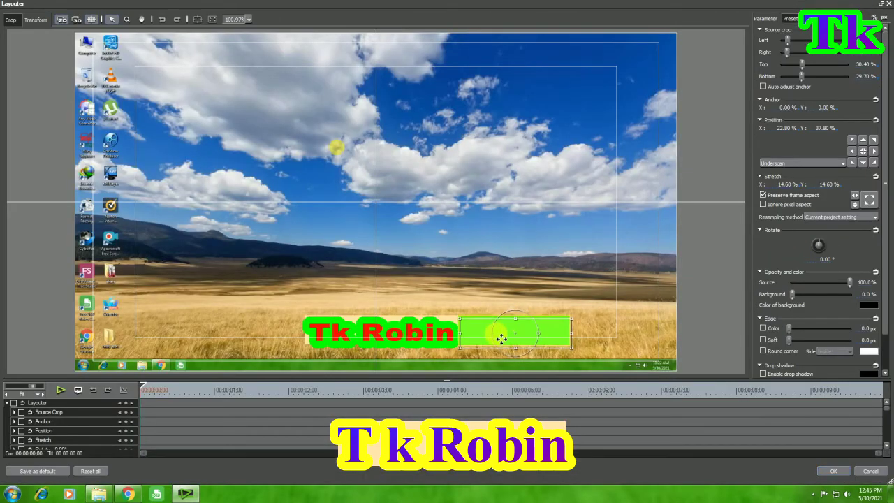
pyautogui.click(819, 467)
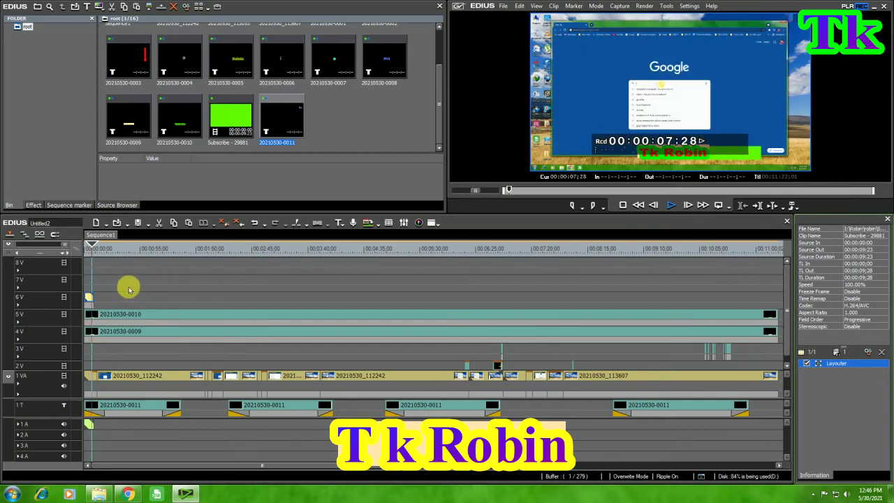
# - Copy the Subscribe clip on track 6 V and paste it at 00:03:52;03, 00:07:08;05 and 00:09:18;03
pyautogui.click(89, 293)
pyautogui.click(320, 248)
pyautogui.press(']')
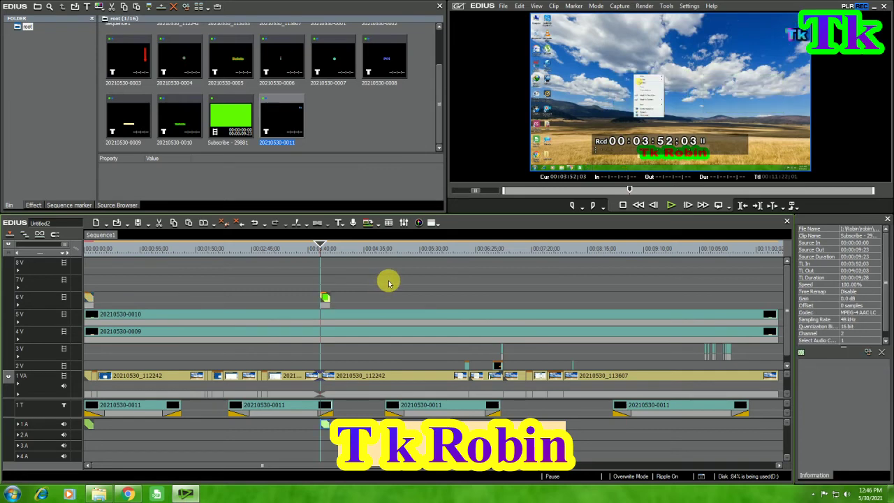
pyautogui.click(521, 248)
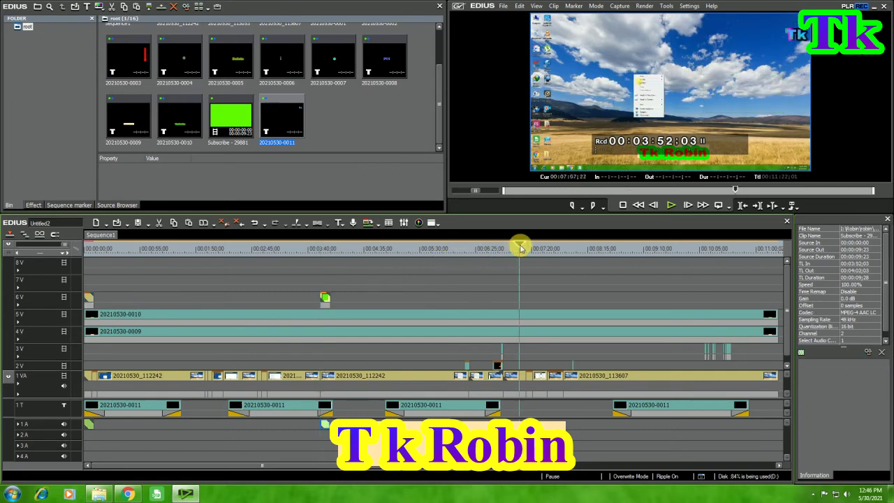
pyautogui.press(']')
pyautogui.click(651, 250)
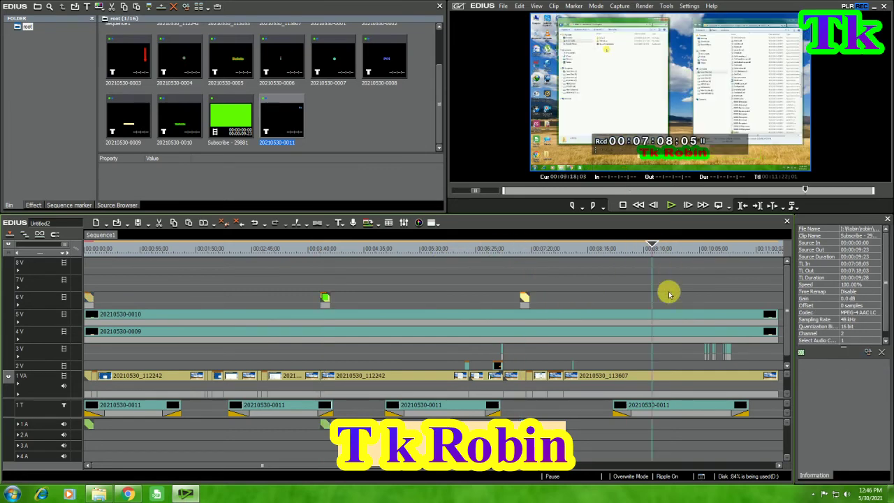
pyautogui.press(']')
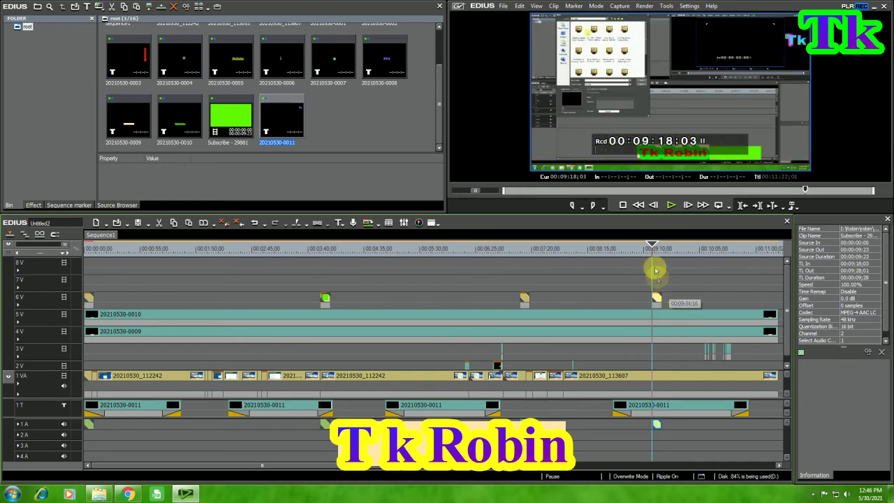
# - Paste further copies of the Subscribe clip on track 6 V at 00:10:40;24 and 00:01:43;11
pyautogui.click(717, 250)
pyautogui.moveTo(720, 256); pyautogui.dragTo(736, 252)
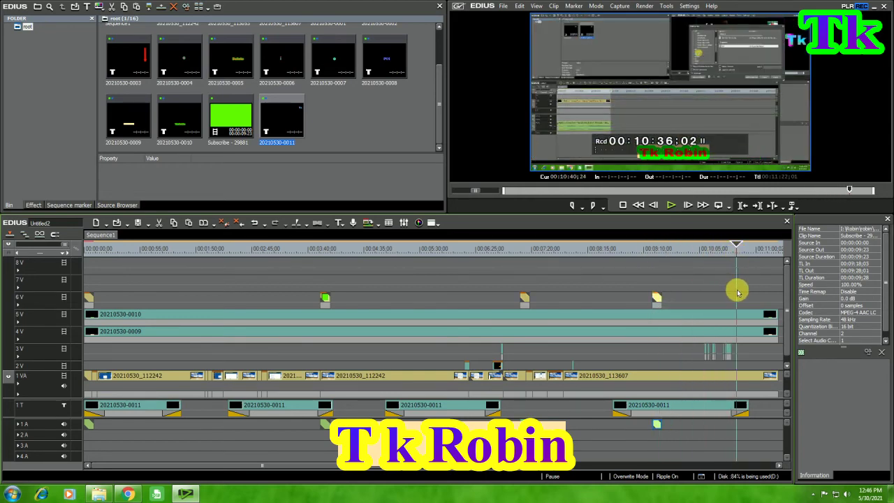
pyautogui.press(']')
pyautogui.click(189, 248)
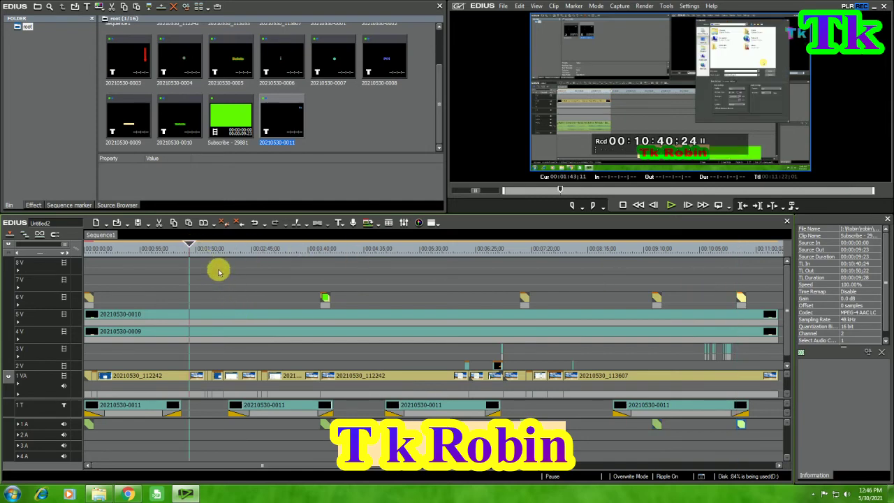
pyautogui.rightClick(190, 245)
pyautogui.press('Escape')
pyautogui.rightClick(179, 253)
pyautogui.press('Escape')
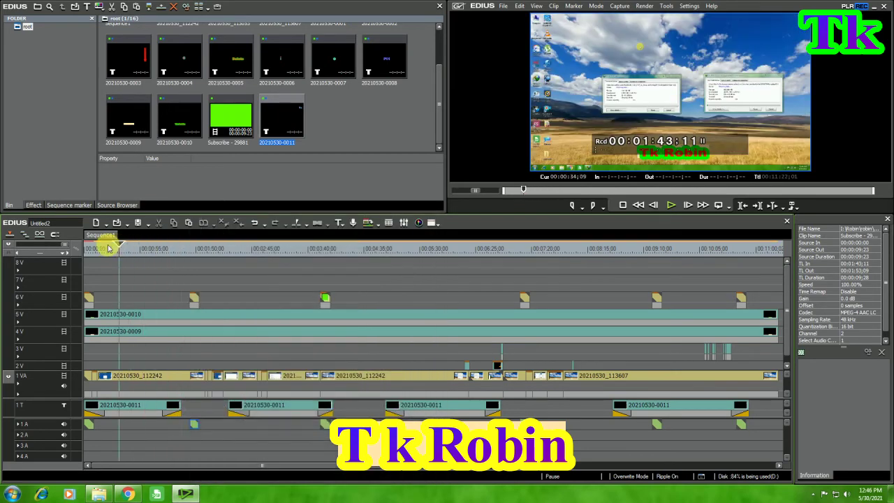
# - Scrub through the whole sequence from the start to review the titles and Subscribe clips, returning to the beginning
pyautogui.press('Home')
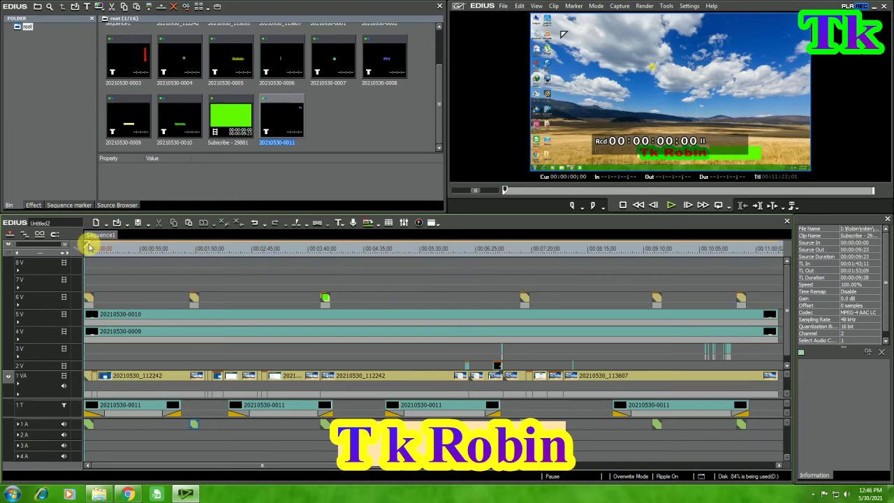
pyautogui.moveTo(108, 246); pyautogui.dragTo(379, 260)
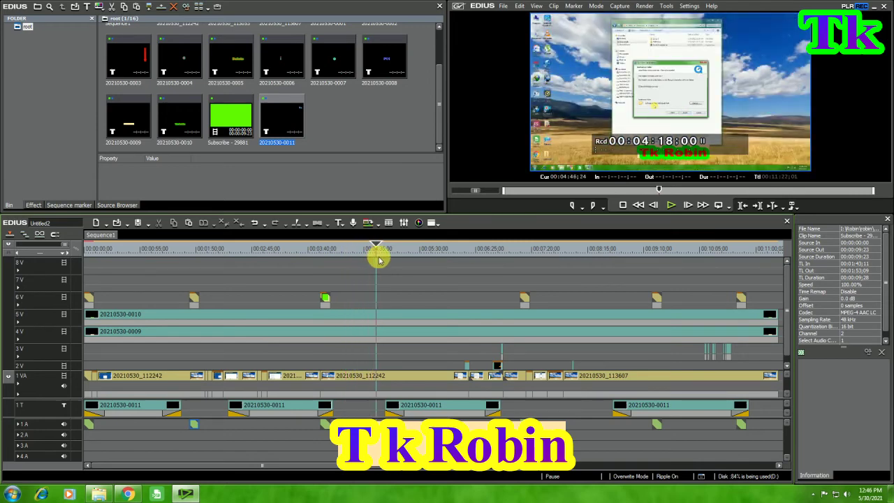
pyautogui.moveTo(379, 260); pyautogui.dragTo(400, 260)
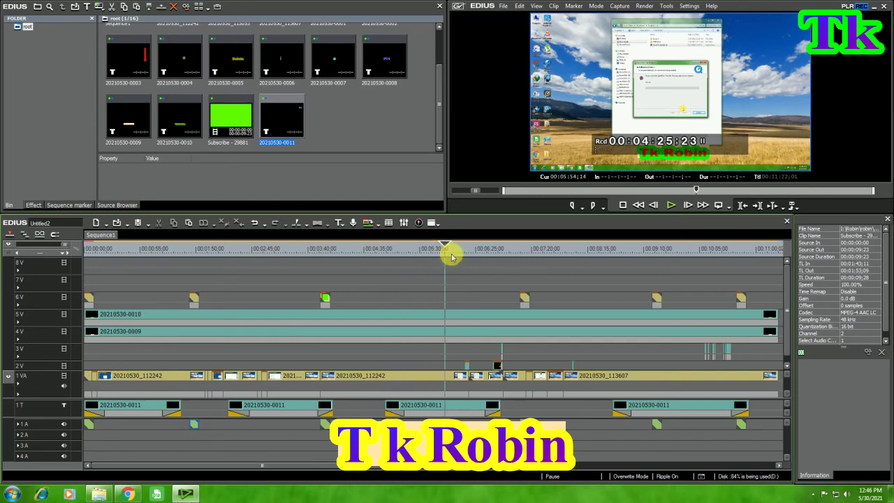
pyautogui.moveTo(472, 252); pyautogui.dragTo(700, 250)
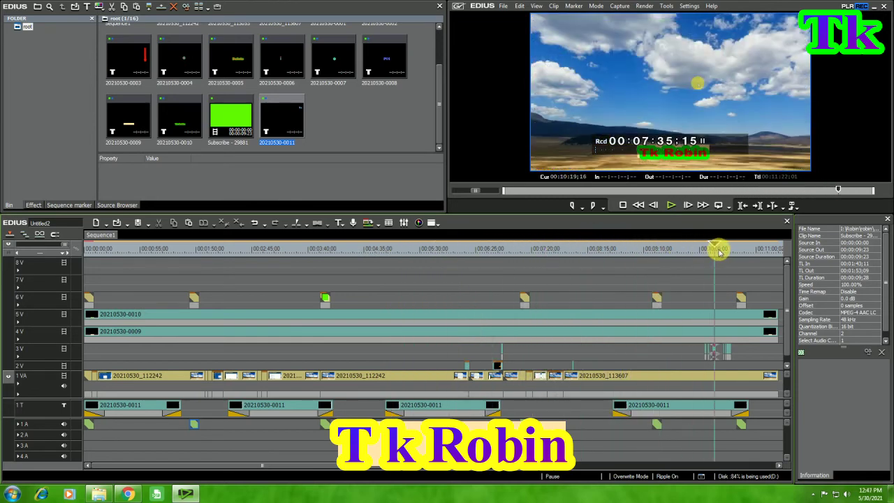
pyautogui.moveTo(761, 252); pyautogui.dragTo(89, 241)
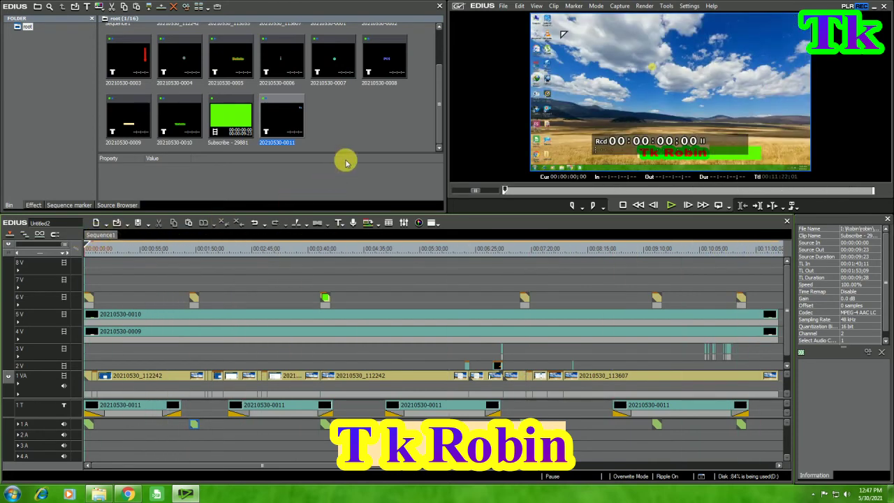
pyautogui.click(357, 125)
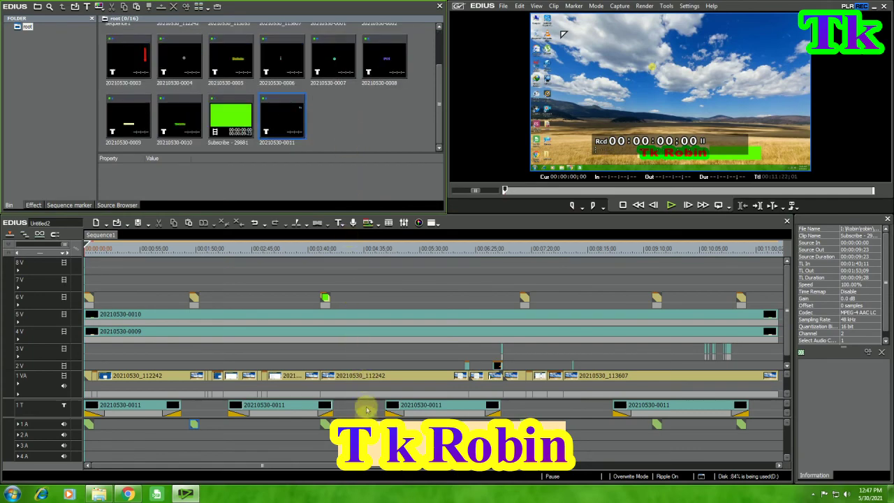
# - Apply the 2D transitions Blind Slide, Blind Wipe and Block to the cuts on track 1 VA, starting at 00:01:58;22
pyautogui.click(127, 271)
pyautogui.click(34, 206)
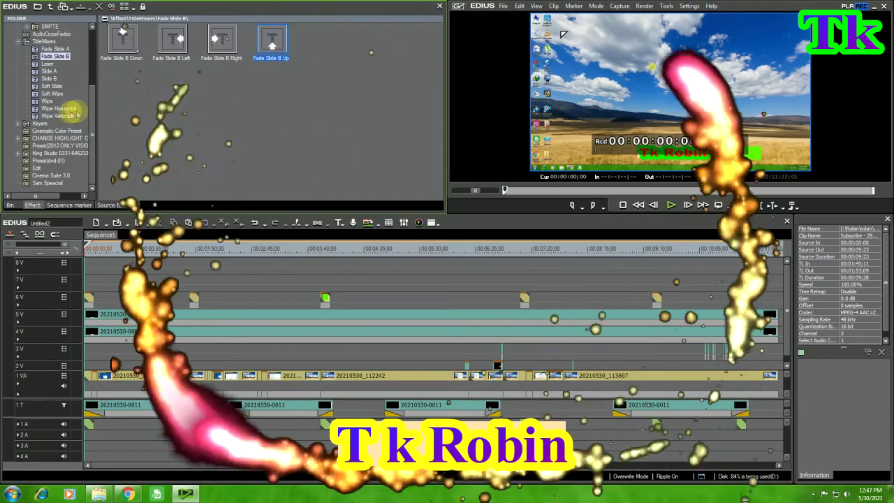
pyautogui.scroll(3, 101, 80)
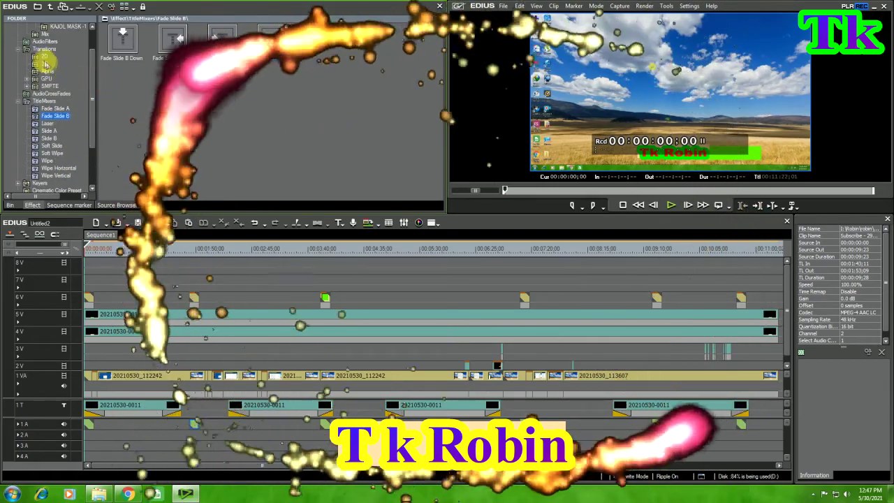
pyautogui.click(44, 56)
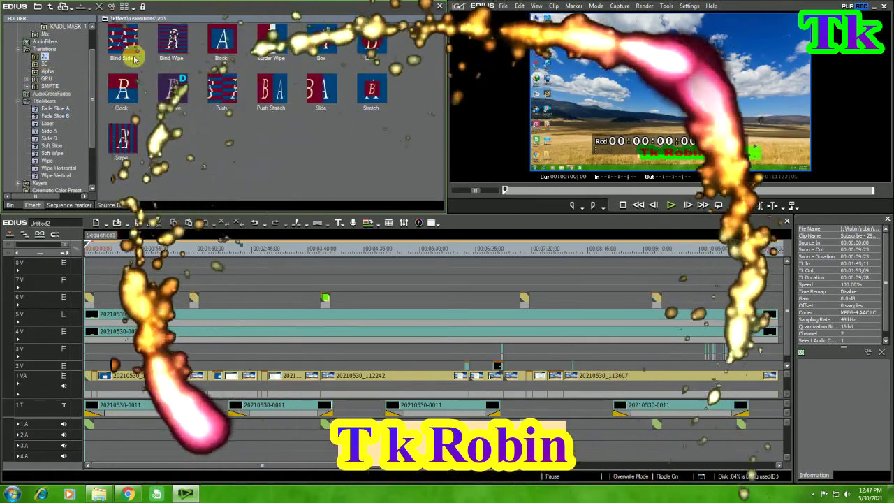
pyautogui.moveTo(171, 40); pyautogui.dragTo(217, 309)
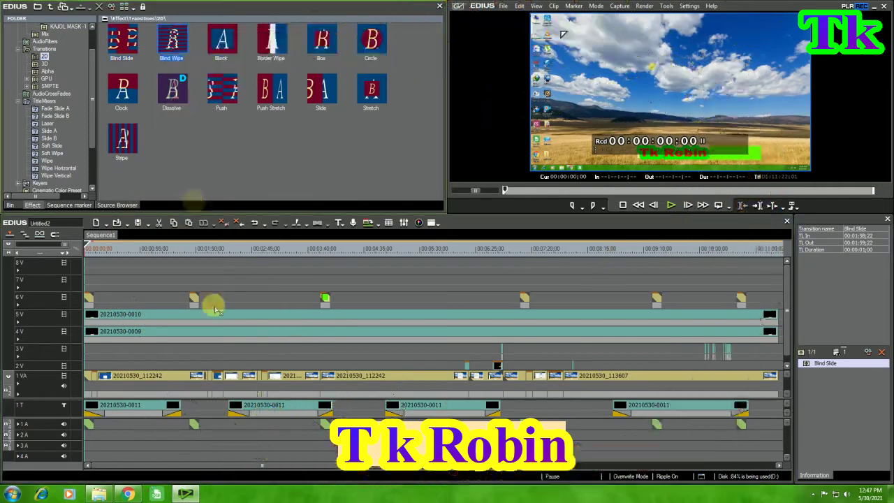
pyautogui.moveTo(225, 53); pyautogui.dragTo(232, 319)
pyautogui.moveTo(237, 378); pyautogui.dragTo(235, 374)
# - Try PE-MASK filters from the KAJOL MASK-1 presets on the main clips of track 1 VA and preview the result around 00:06:58
pyautogui.click(45, 27)
pyautogui.moveTo(143, 58); pyautogui.dragTo(308, 376)
pyautogui.moveTo(224, 49); pyautogui.dragTo(482, 373)
pyautogui.click(271, 43)
pyautogui.moveTo(321, 42); pyautogui.dragTo(517, 377)
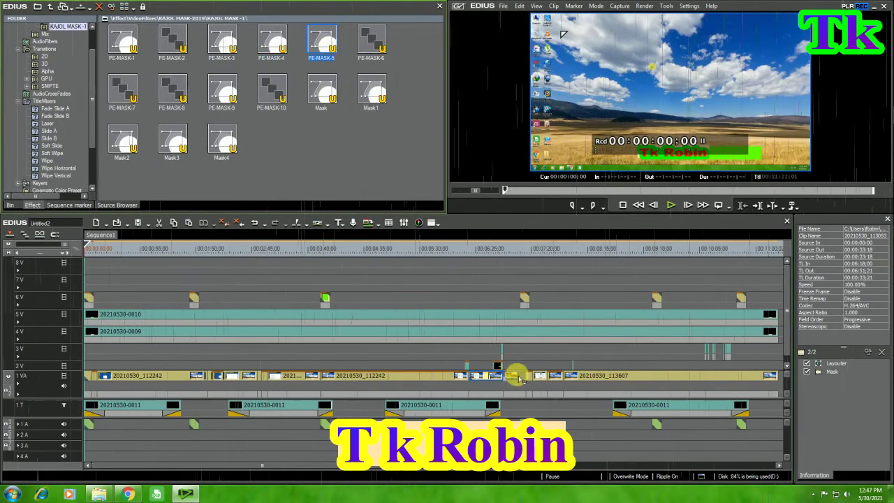
pyautogui.moveTo(371, 42); pyautogui.dragTo(519, 365)
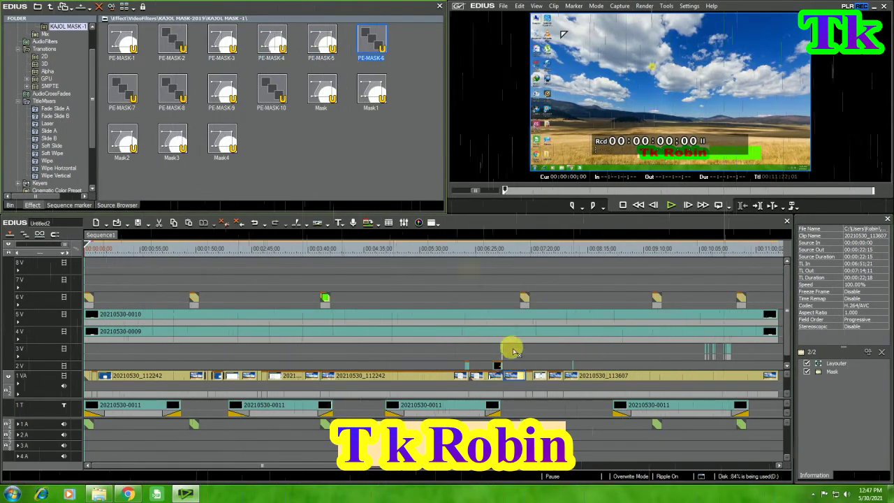
pyautogui.moveTo(371, 42); pyautogui.dragTo(348, 37)
pyautogui.click(491, 249)
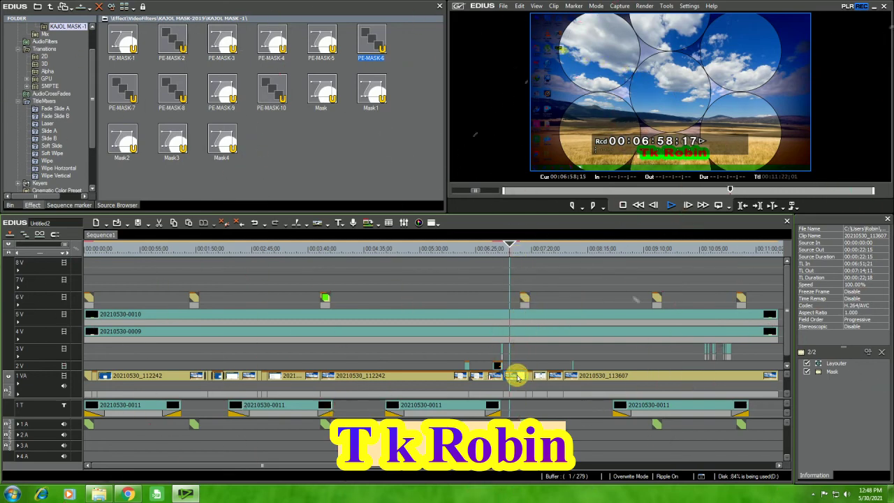
# - Turn off the Mask filter on each masked clip of track 1 VA, from the 20210530_113607 clip back to the clip starting near 00:03:00
pyautogui.click(864, 371)
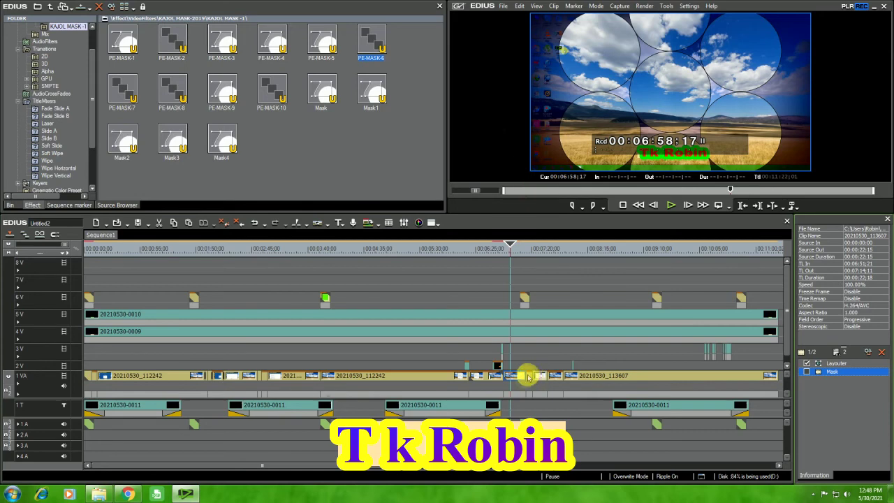
pyautogui.press('Delete')
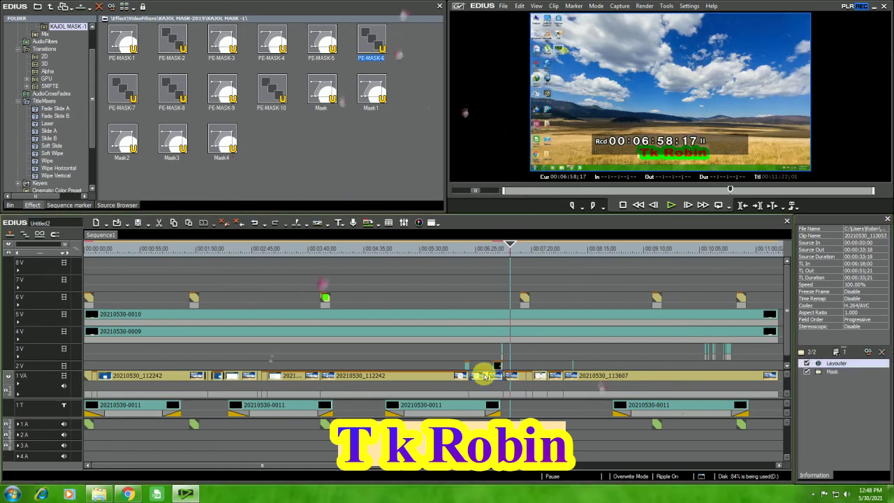
pyautogui.click(809, 370)
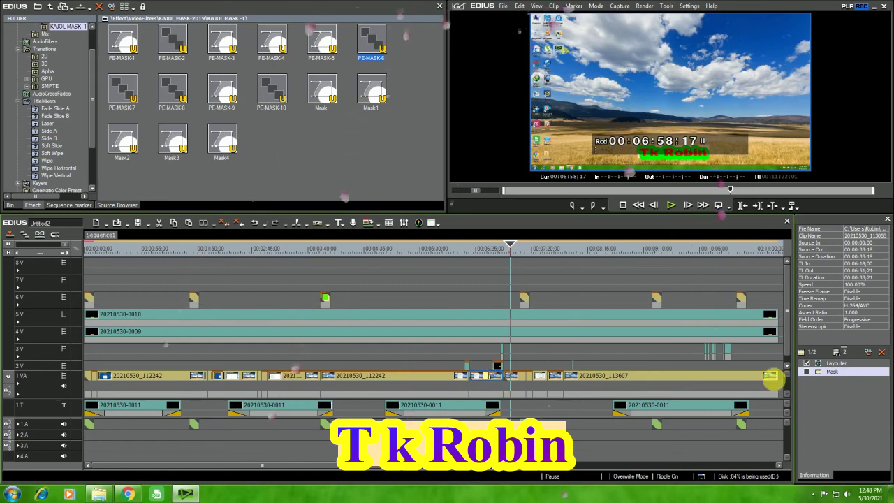
pyautogui.click(452, 375)
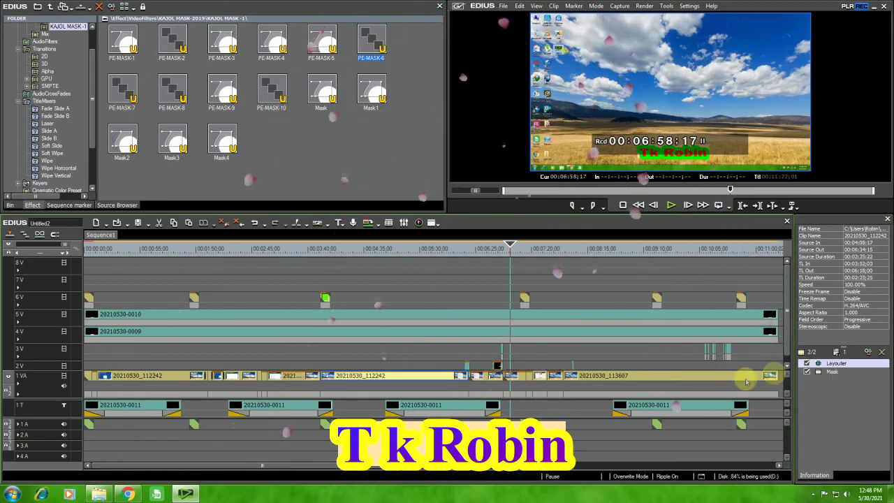
pyautogui.click(809, 371)
pyautogui.click(358, 376)
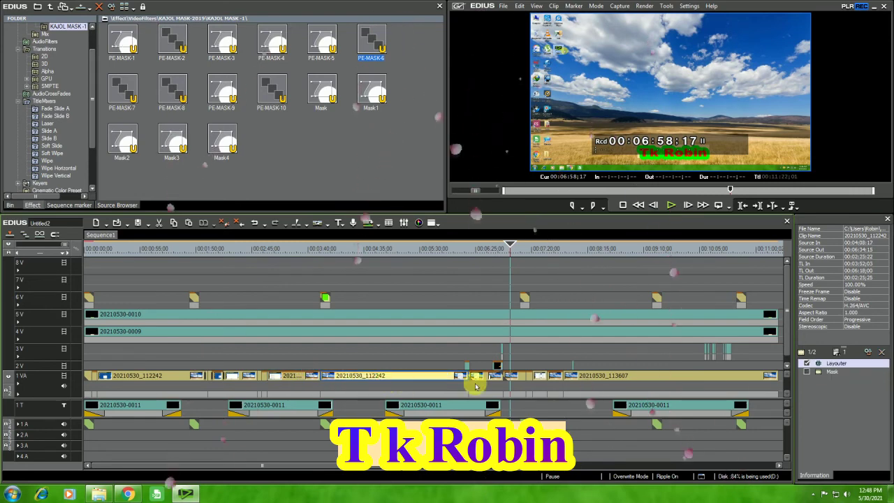
pyautogui.click(299, 376)
pyautogui.click(808, 372)
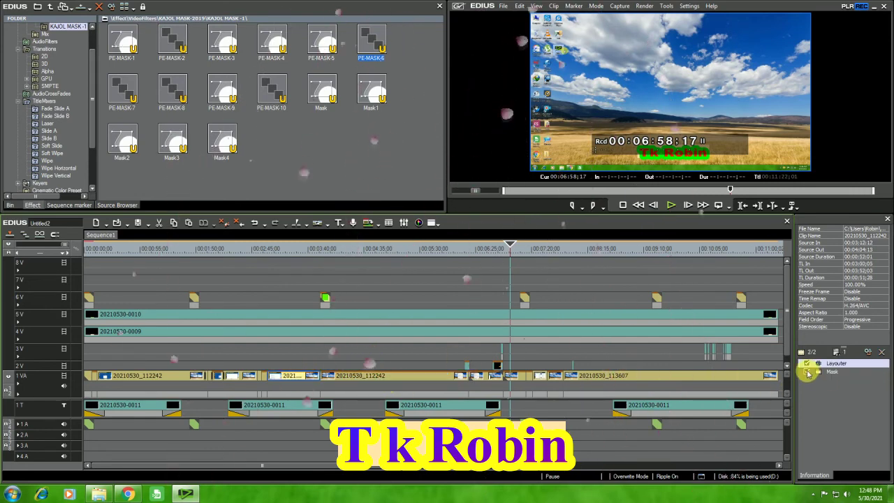
# - Inspect the applied filters of the remaining clips on track 1 VA for leftover active masks
pyautogui.rightClick(259, 377)
pyautogui.click(244, 378)
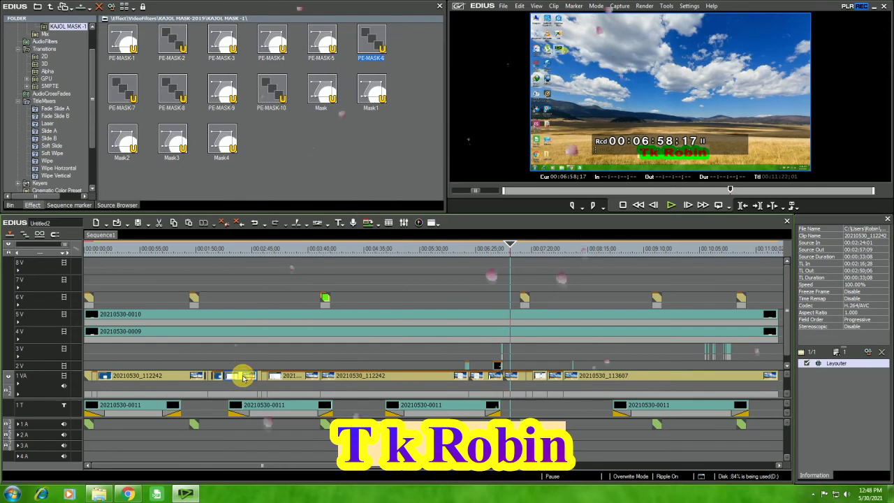
pyautogui.rightClick(233, 376)
pyautogui.click(234, 376)
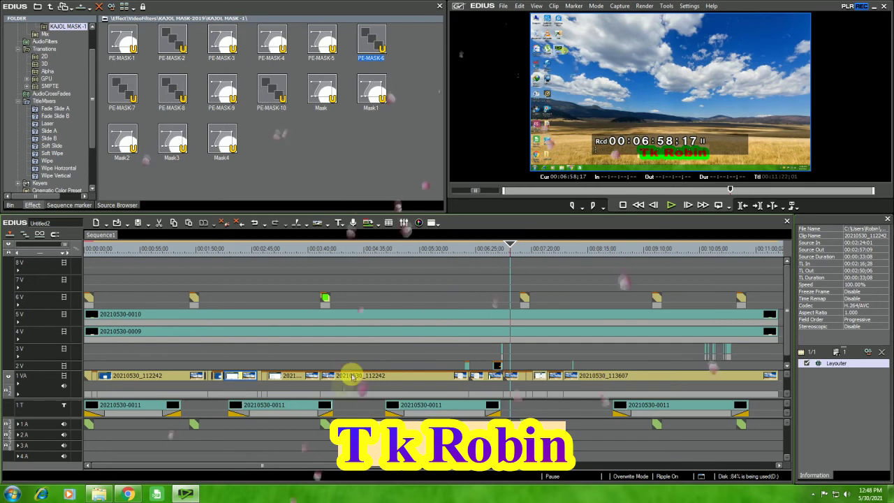
pyautogui.click(278, 378)
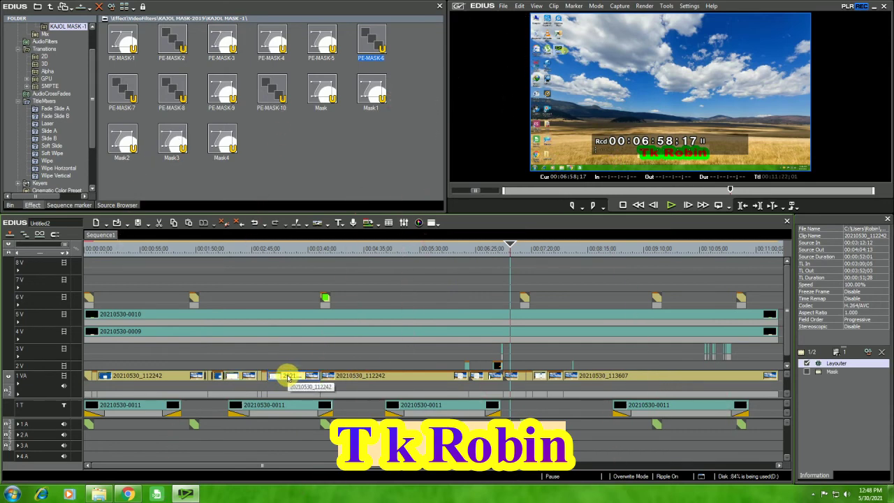
pyautogui.click(244, 377)
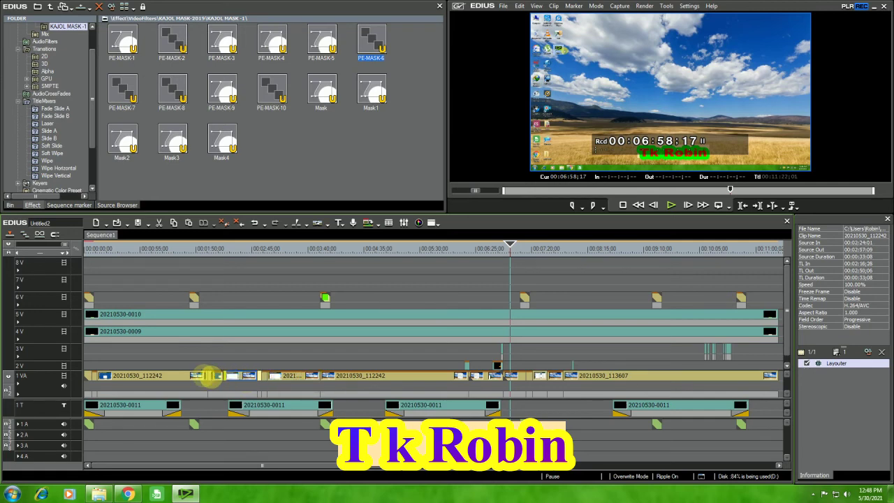
pyautogui.click(419, 379)
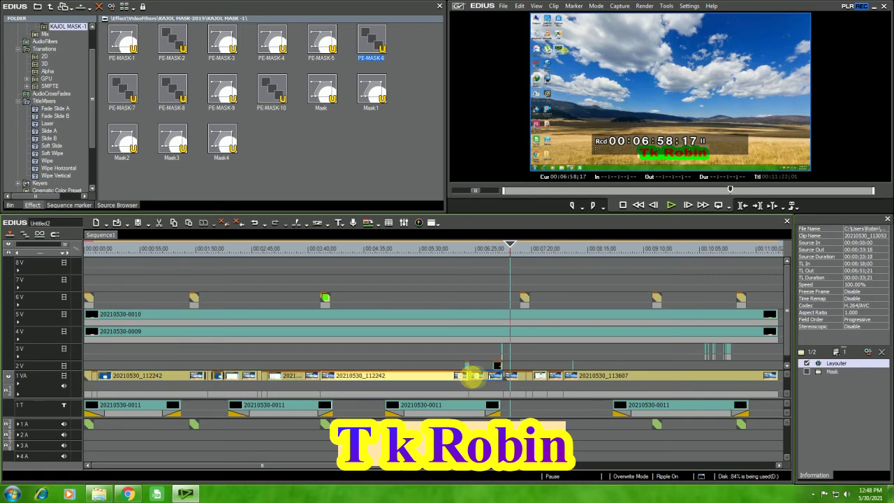
pyautogui.click(531, 377)
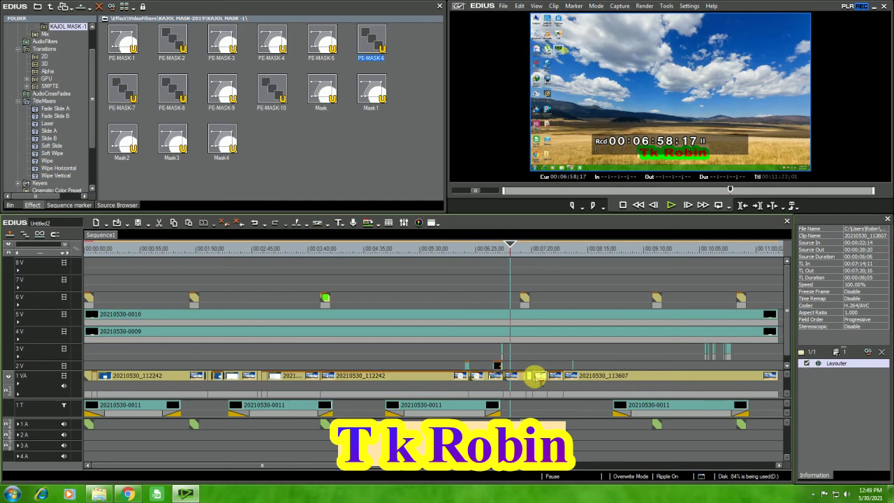
# - Place the 2D transitions Blind Wipe at 00:01:58;22, Push at 00:02:16;28, and Push Stretch and Slide at the following cuts on track 1 VA
pyautogui.click(44, 56)
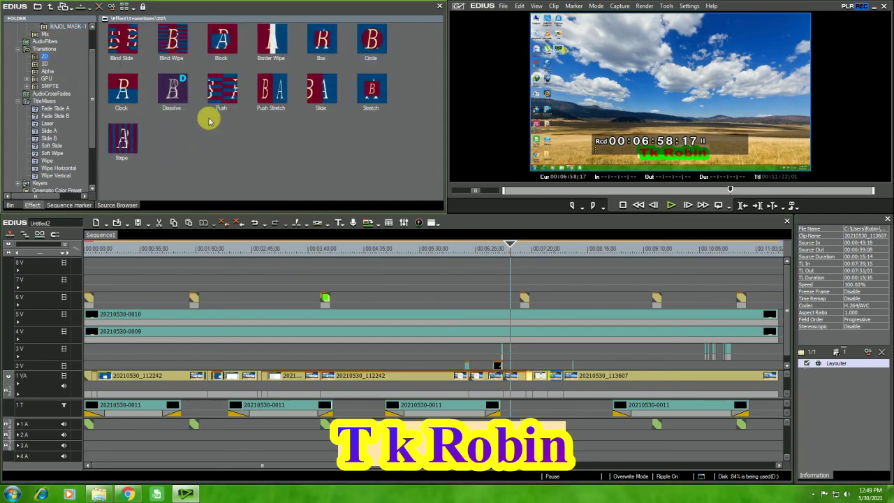
pyautogui.click(209, 377)
pyautogui.moveTo(222, 89); pyautogui.dragTo(230, 373)
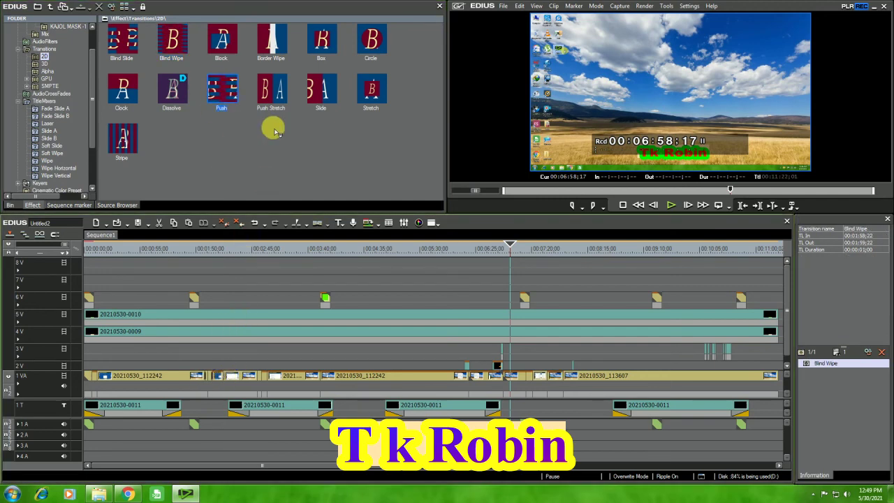
pyautogui.moveTo(294, 213); pyautogui.dragTo(270, 371)
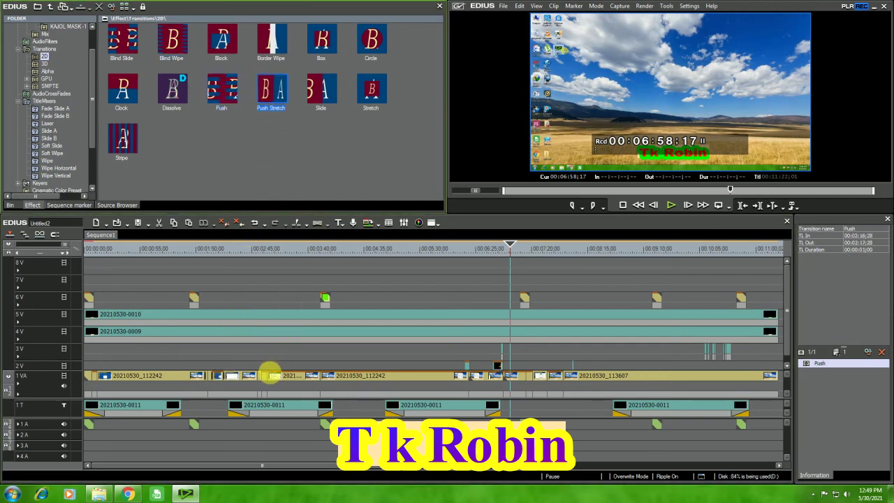
pyautogui.click(272, 89)
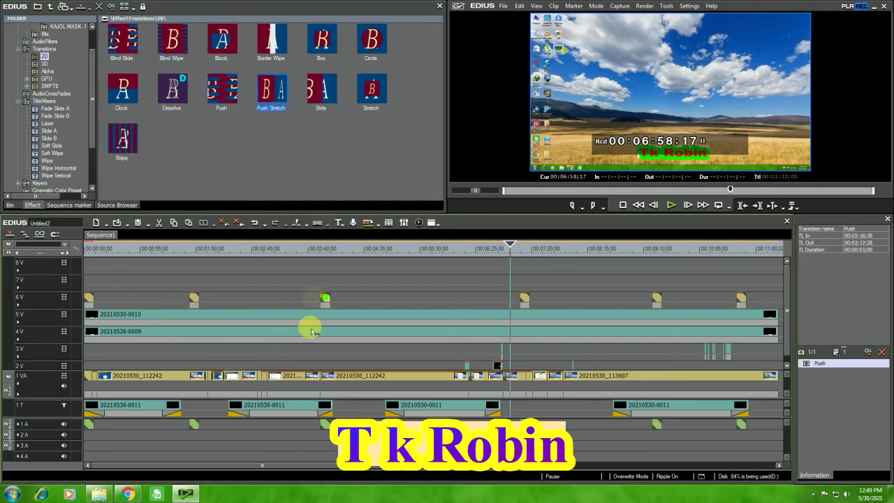
pyautogui.moveTo(325, 383); pyautogui.dragTo(326, 381)
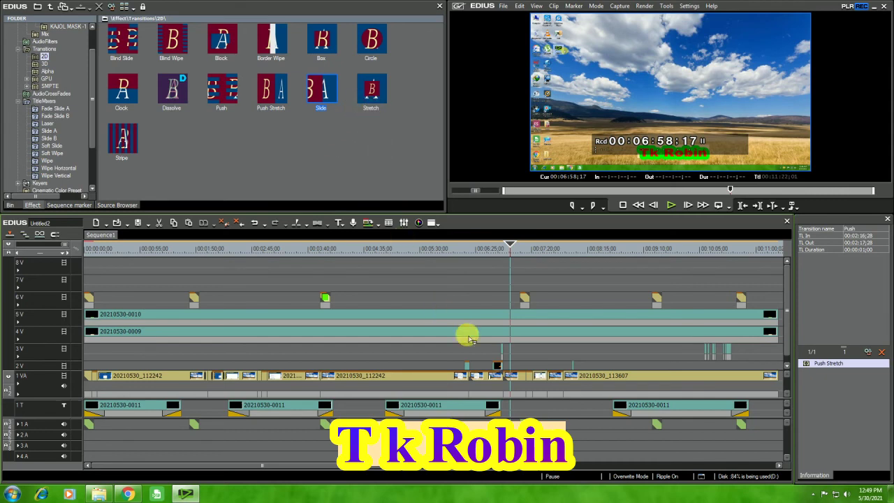
# - Add 2D transitions to the later cuts on track 1 VA, with Push Stretch at 00:07:20;01 and Dissolve at 00:07:50;16
pyautogui.click(371, 89)
pyautogui.moveTo(508, 377); pyautogui.dragTo(539, 383)
pyautogui.moveTo(272, 89); pyautogui.dragTo(538, 372)
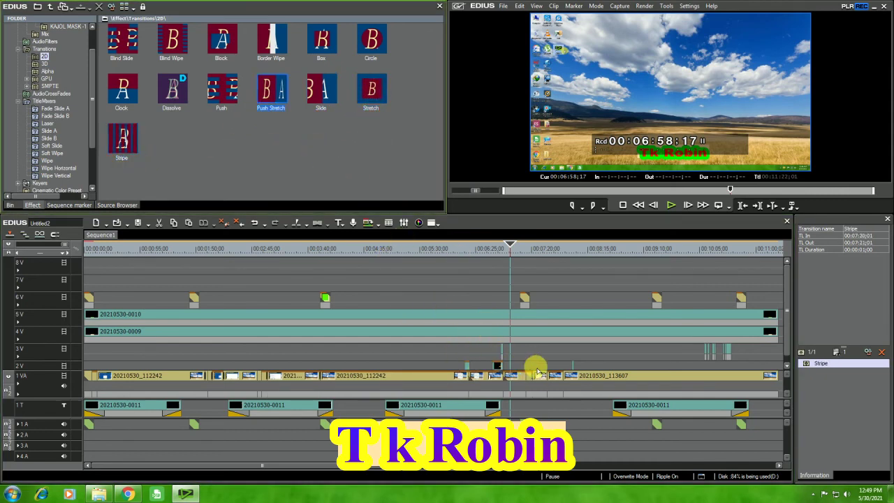
pyautogui.click(197, 106)
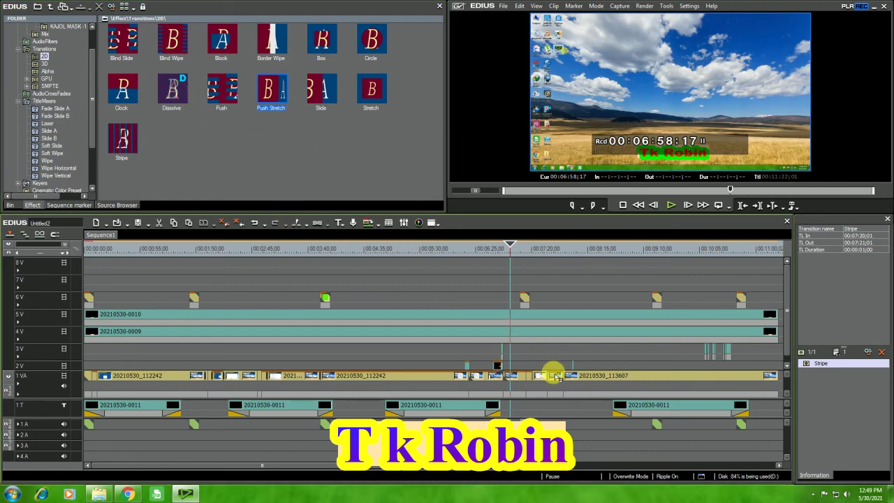
pyautogui.moveTo(557, 380); pyautogui.dragTo(560, 377)
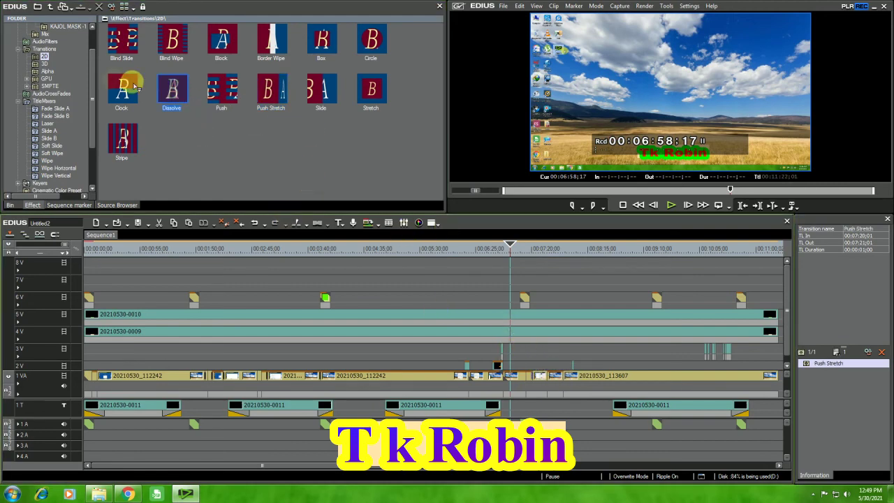
# - Replace the transition at 00:07:50;16 on track 1 VA with the 3D Page Peel and add Single Door at the cut before it
pyautogui.click(56, 65)
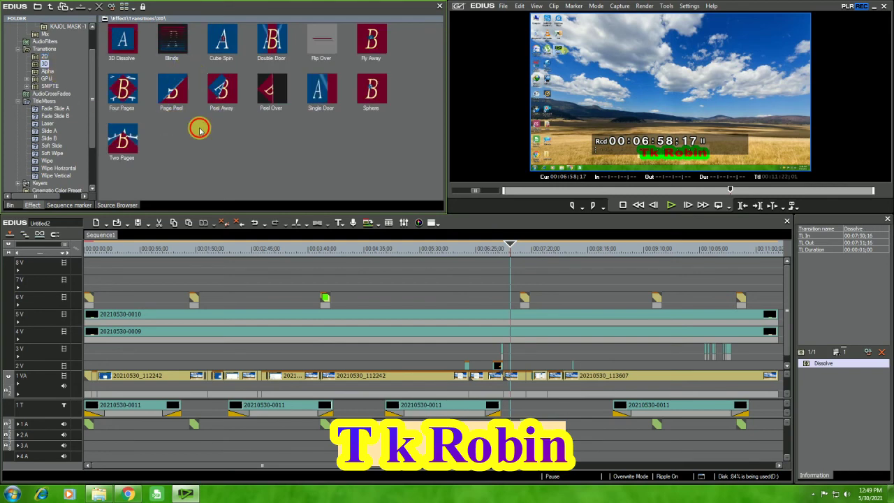
pyautogui.moveTo(172, 90); pyautogui.dragTo(531, 351)
pyautogui.moveTo(567, 380); pyautogui.dragTo(566, 378)
pyautogui.click(322, 90)
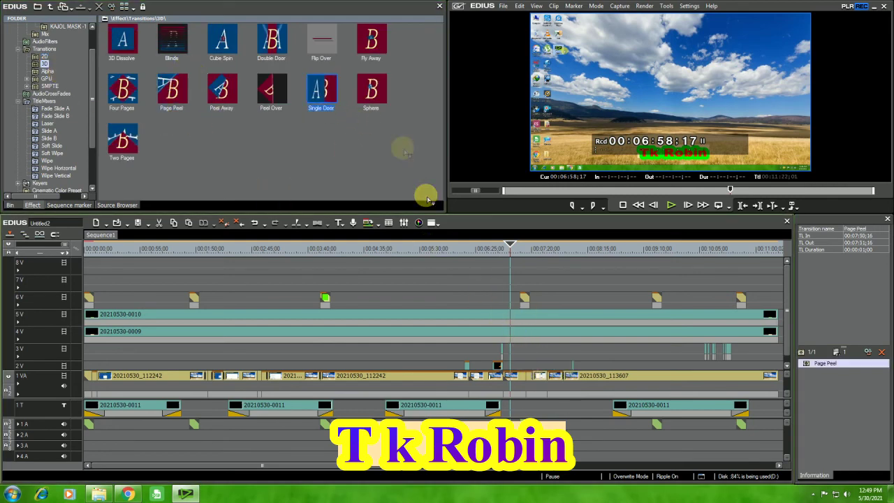
# - Apply the 3D transitions Sphere and Peel Away near the start of track 1 VA, Four Pages at 00:01:58;22 and Page Peel at 00:02:16;28
pyautogui.moveTo(96, 377); pyautogui.dragTo(96, 378)
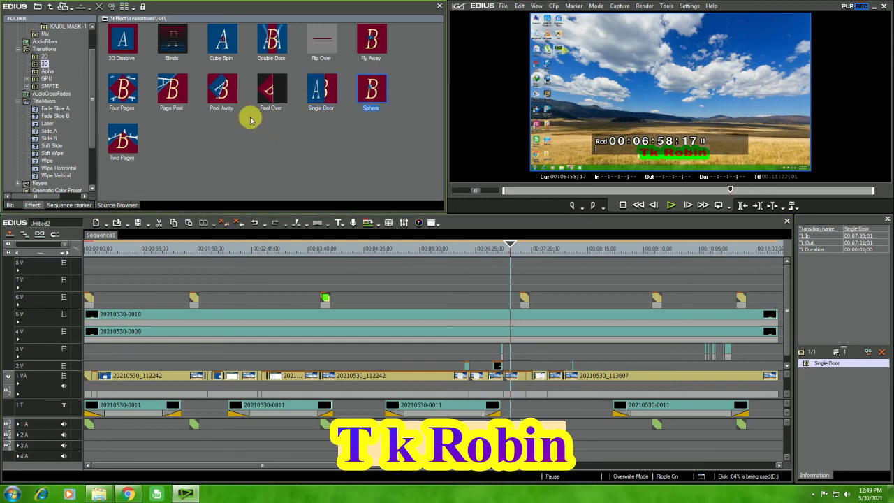
pyautogui.moveTo(217, 94); pyautogui.dragTo(94, 376)
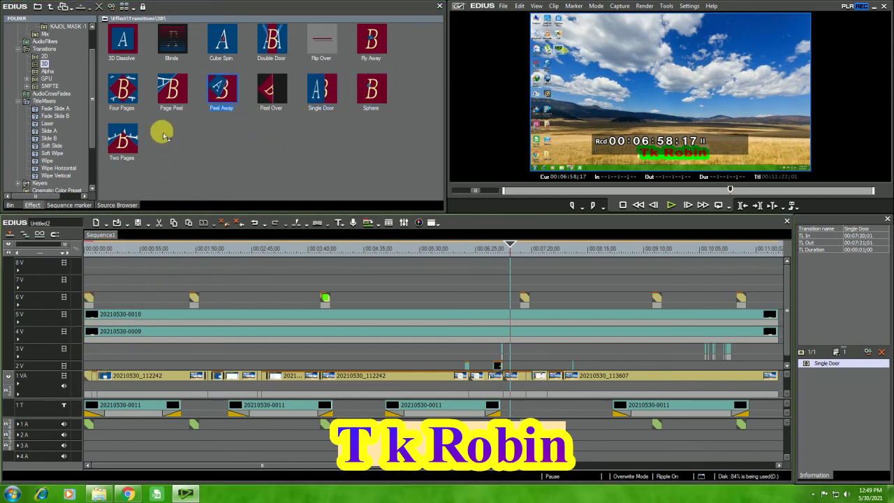
pyautogui.moveTo(123, 98); pyautogui.dragTo(192, 338)
pyautogui.moveTo(198, 378); pyautogui.dragTo(198, 378)
pyautogui.click(172, 89)
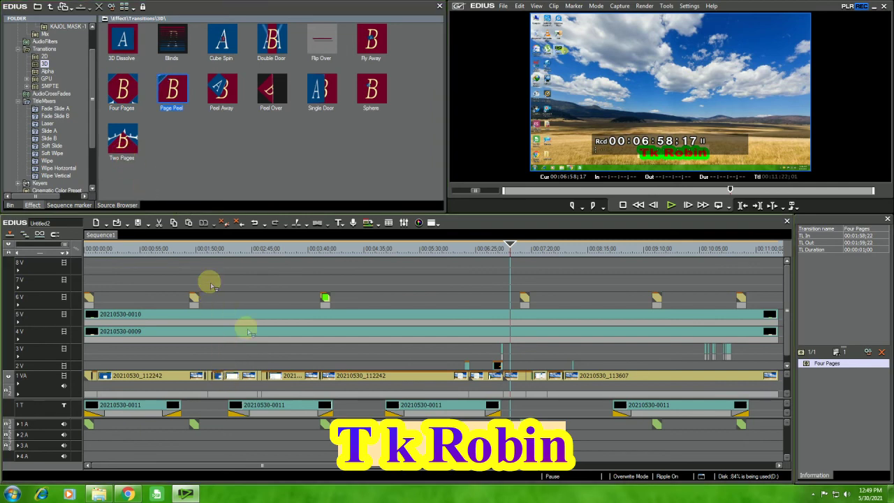
pyautogui.moveTo(256, 376); pyautogui.dragTo(256, 375)
# - Apply the Four Pages and 3D Dissolve transitions around the 00:03:00 cut on track 1 VA and return the playhead to the start
pyautogui.moveTo(123, 91); pyautogui.dragTo(251, 339)
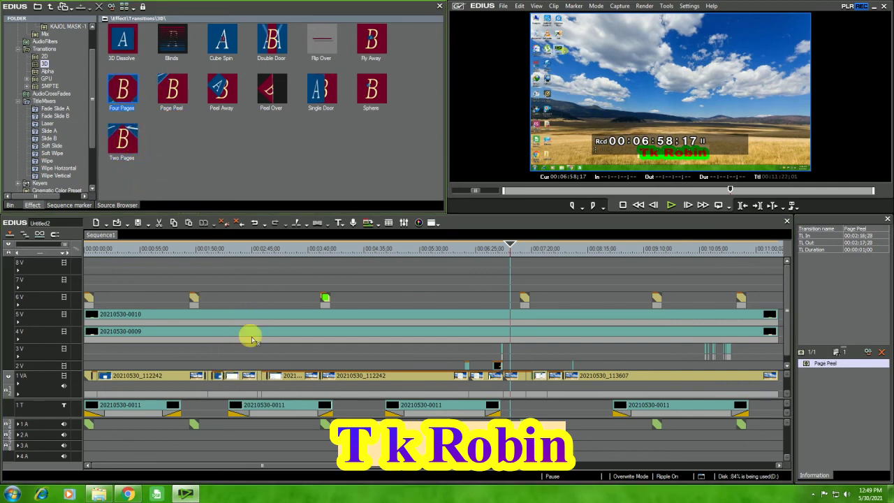
pyautogui.moveTo(268, 371); pyautogui.dragTo(268, 372)
pyautogui.moveTo(138, 41); pyautogui.dragTo(271, 370)
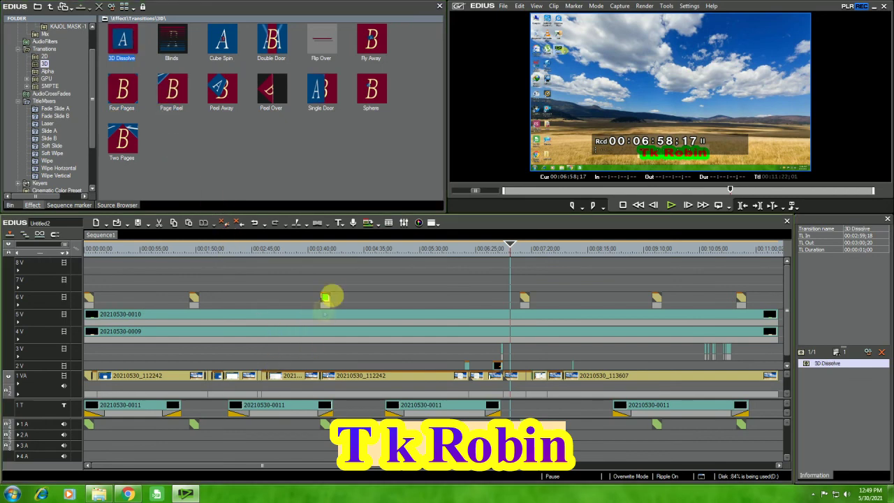
pyautogui.moveTo(511, 248); pyautogui.dragTo(57, 265)
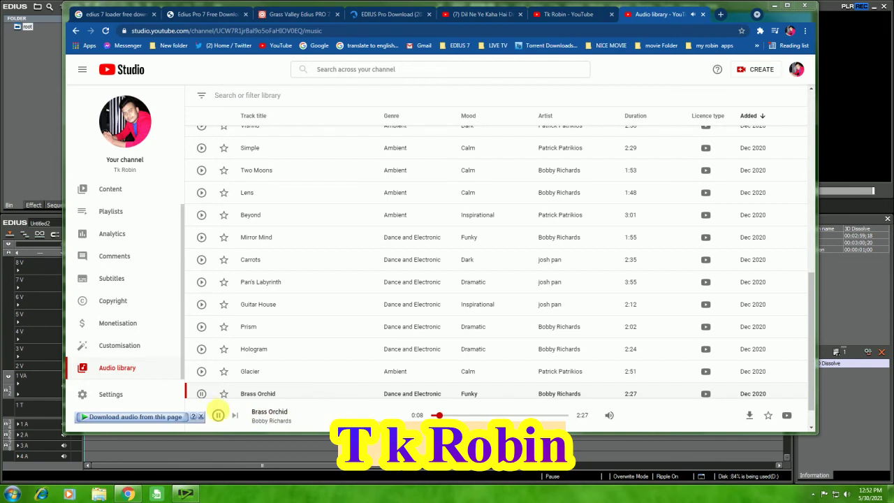
# - Download the Brass Orchid track from the audio library and sample Glacier, Hologram and Prism
pyautogui.click(748, 395)
pyautogui.click(456, 286)
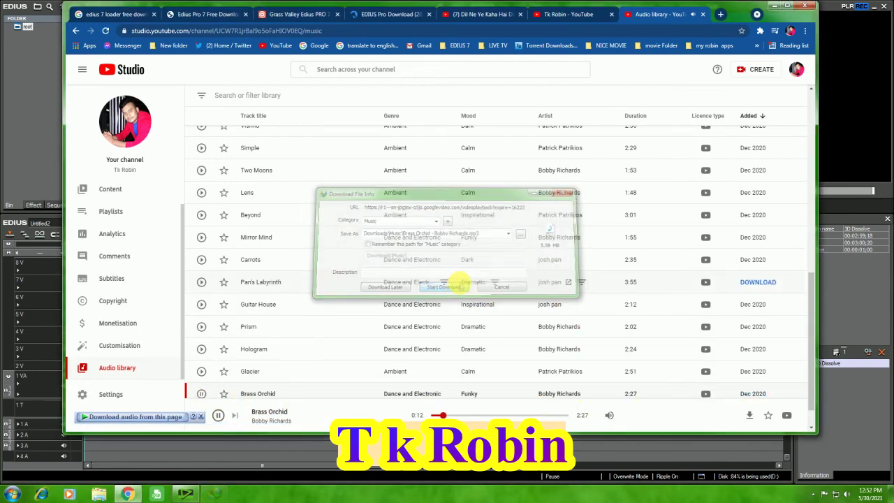
pyautogui.click(202, 371)
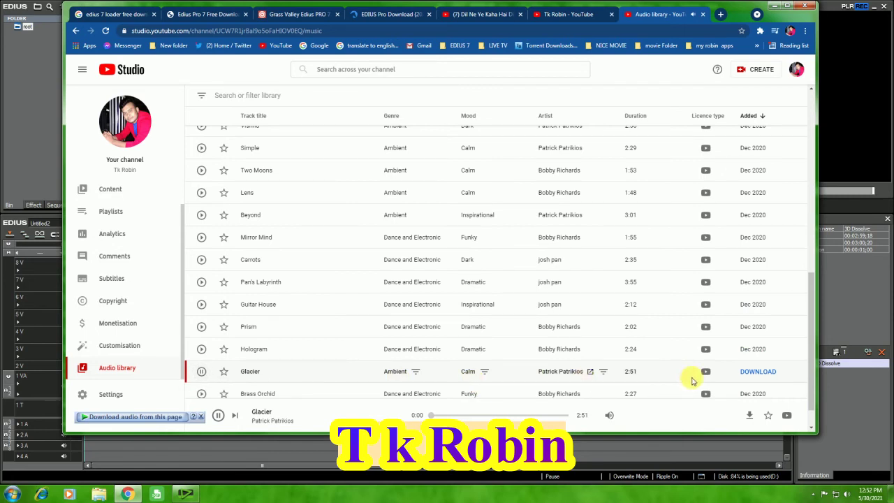
pyautogui.click(202, 349)
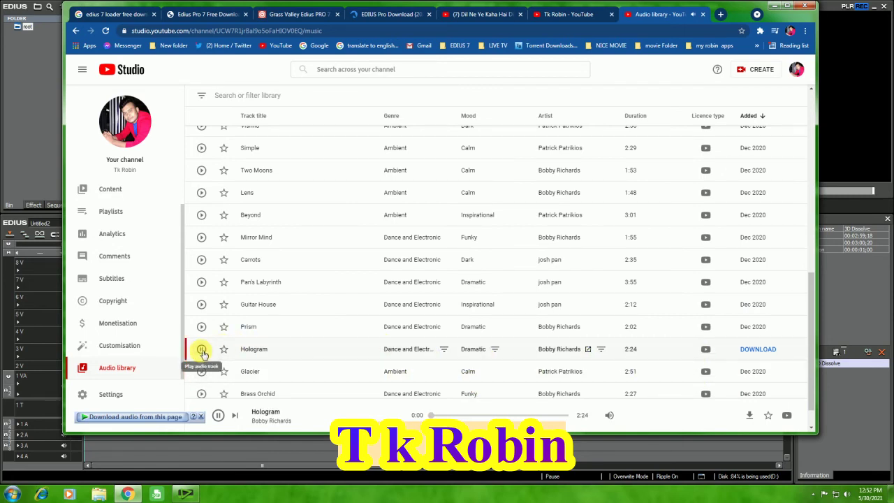
pyautogui.click(201, 327)
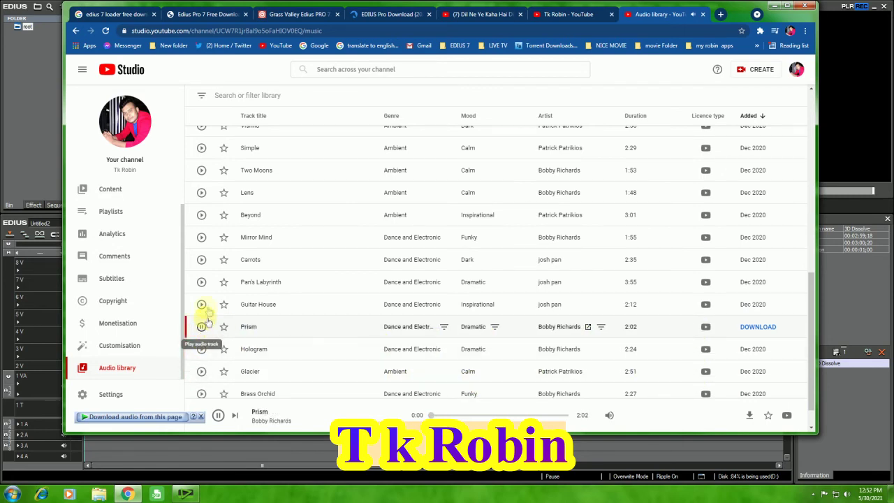
# - Play the Guitar House track in the audio library and download it
pyautogui.click(201, 305)
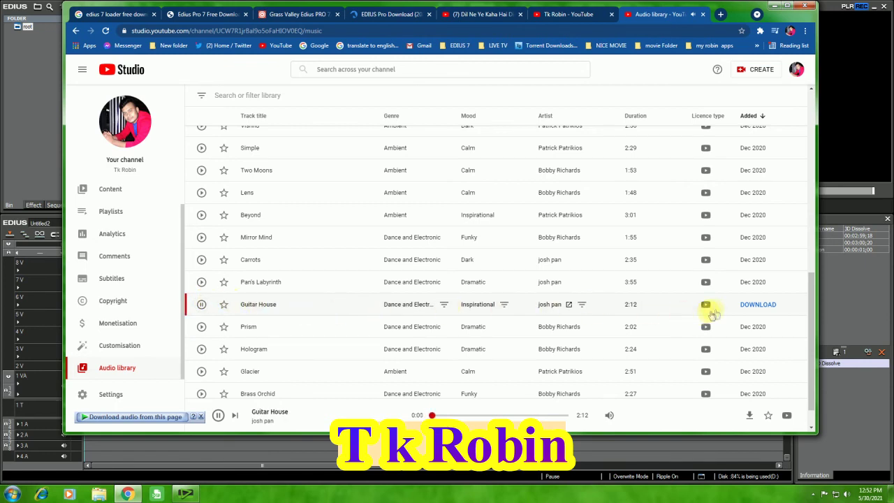
pyautogui.click(759, 305)
pyautogui.click(454, 285)
# - Sample Pan's Labyrinth, Carrots and Mirror Mind, and download Mirror Mind as an MP3 to the Music download folder
pyautogui.click(201, 282)
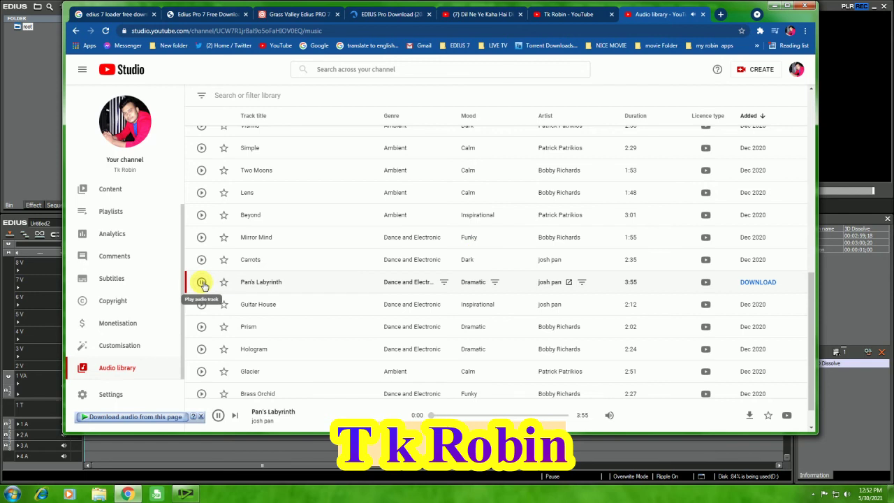
pyautogui.click(202, 260)
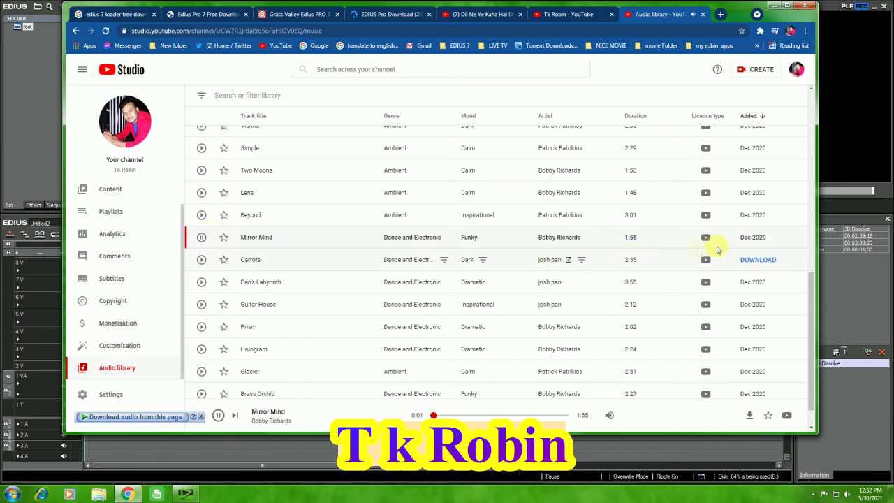
pyautogui.click(746, 240)
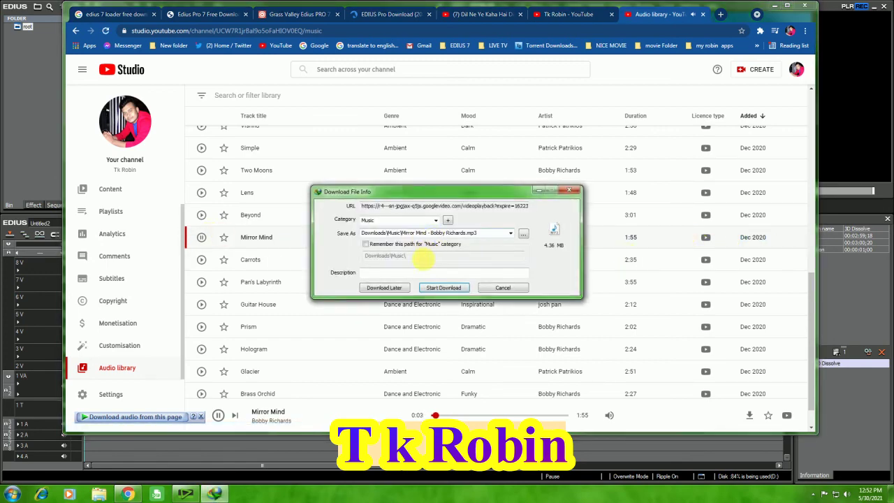
pyautogui.click(444, 288)
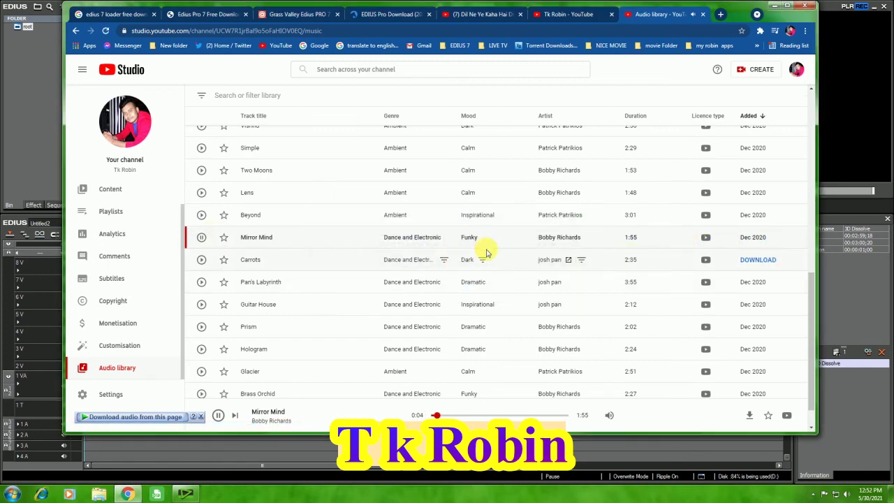
pyautogui.click(775, 7)
pyautogui.doubleClick(372, 113)
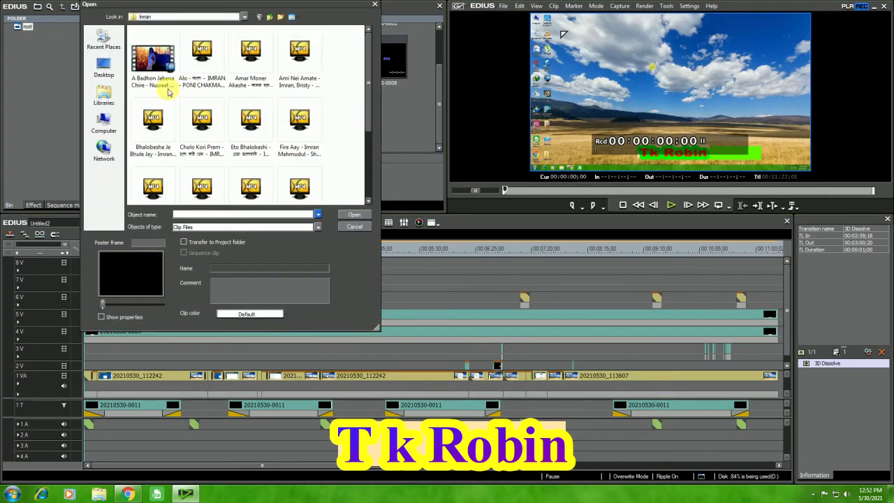
pyautogui.click(109, 72)
pyautogui.click(103, 121)
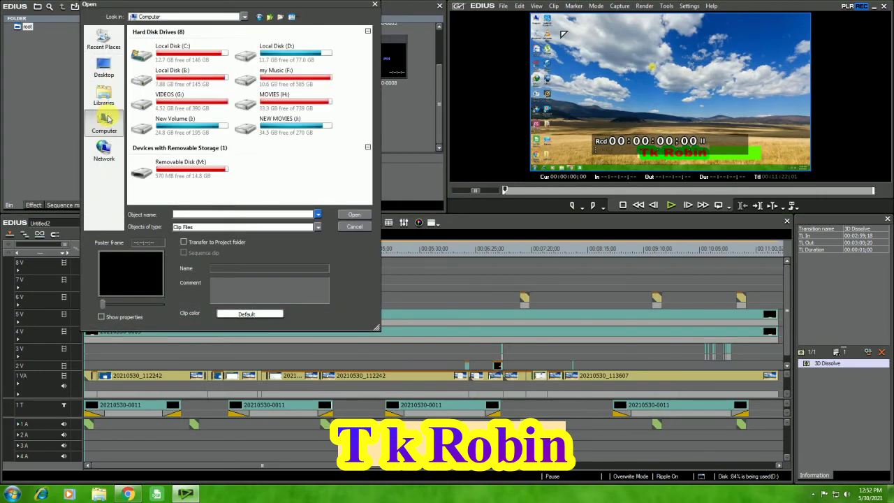
pyautogui.click(350, 224)
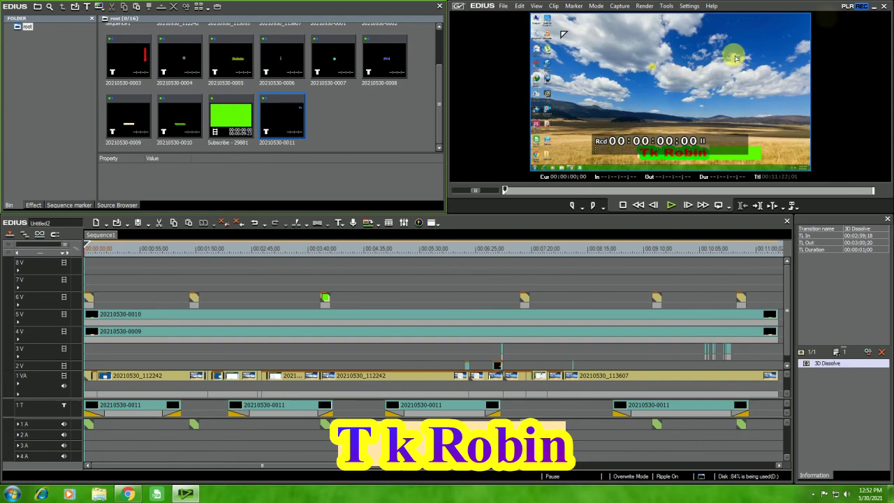
# - Switch to Windows Explorer and open the Music folder inside Downloads
pyautogui.click(873, 8)
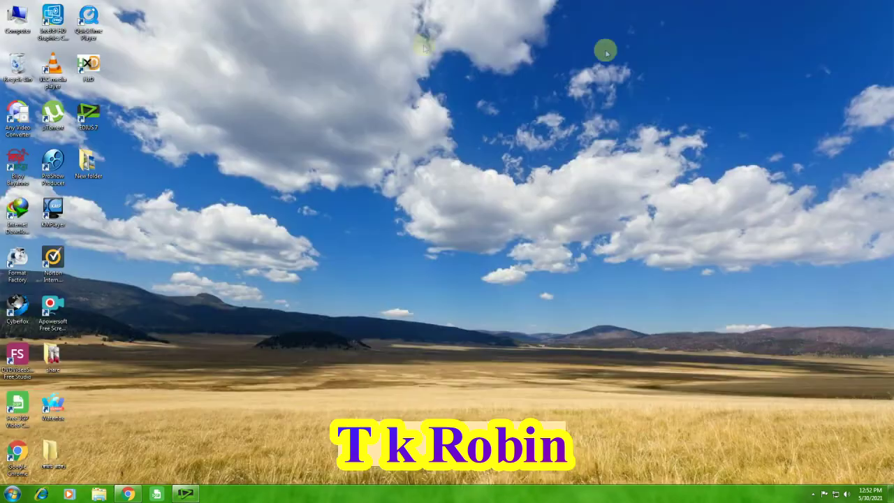
pyautogui.doubleClick(20, 21)
pyautogui.moveTo(357, 70); pyautogui.dragTo(443, 28)
pyautogui.click(273, 95)
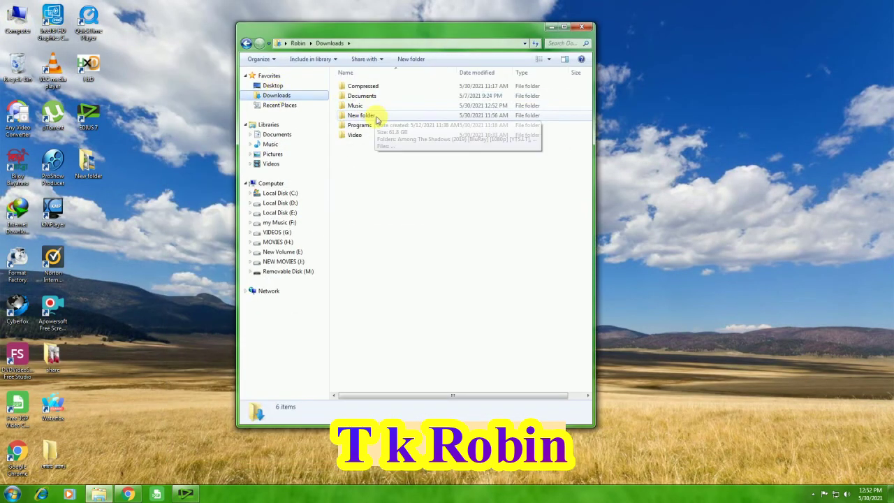
pyautogui.doubleClick(355, 105)
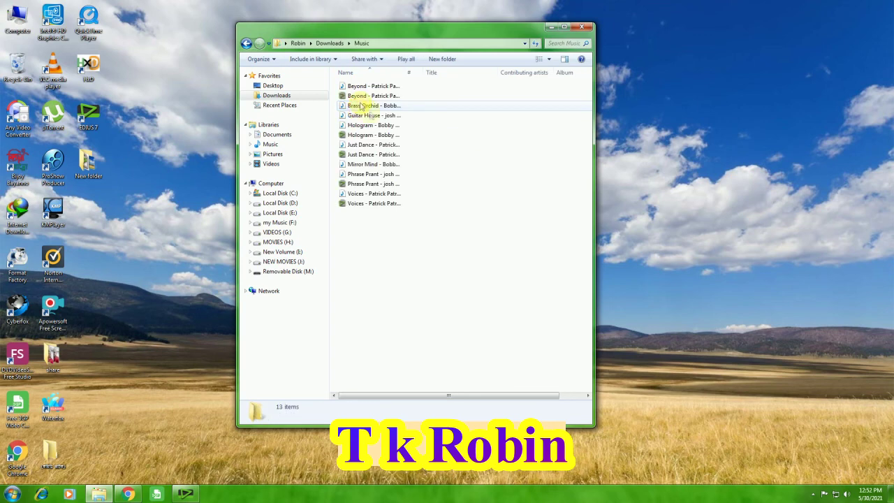
# - Import the Brass Orchid, Guitar House, Hologram, Mirror Mind and Phrase Prant audio files into the root bin in EDIUS
pyautogui.moveTo(335, 106); pyautogui.dragTo(345, 129)
pyautogui.keyDown('ctrl'); pyautogui.click(359, 164); pyautogui.keyUp('ctrl')
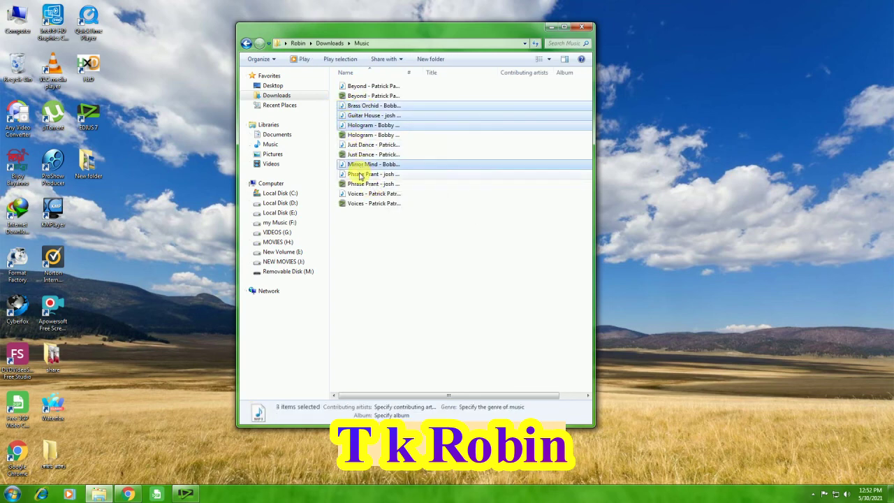
pyautogui.keyDown('ctrl'); pyautogui.click(359, 175); pyautogui.keyUp('ctrl')
pyautogui.moveTo(359, 114); pyautogui.dragTo(359, 136)
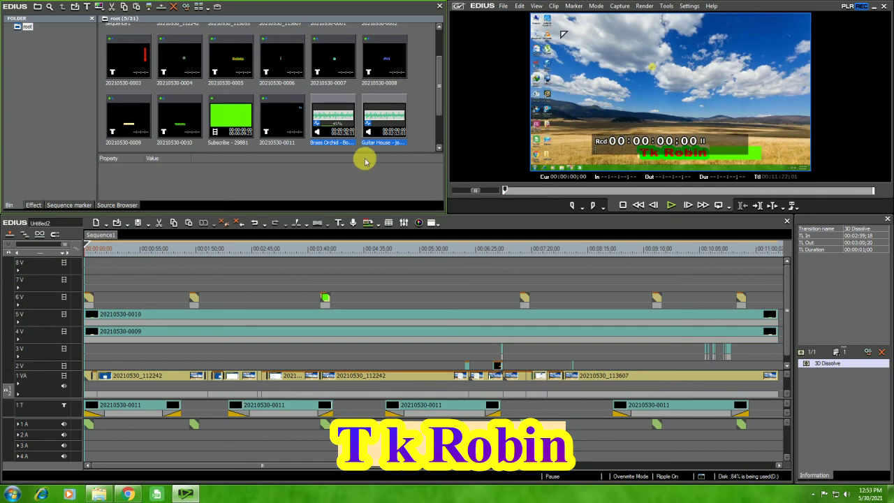
pyautogui.moveTo(436, 93); pyautogui.dragTo(433, 114)
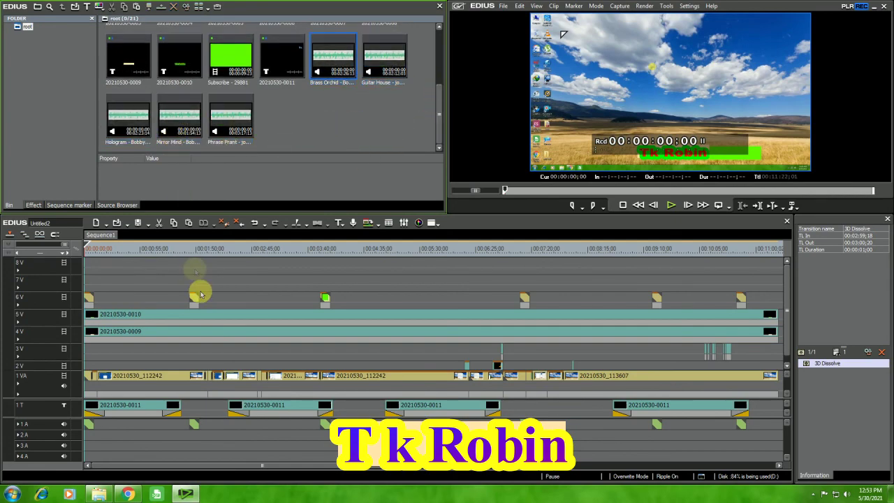
# - Stop the music preview in the browser, and in EDIUS place Mirror Mind at the start of track 3 A and play the sequence
pyautogui.click(128, 494)
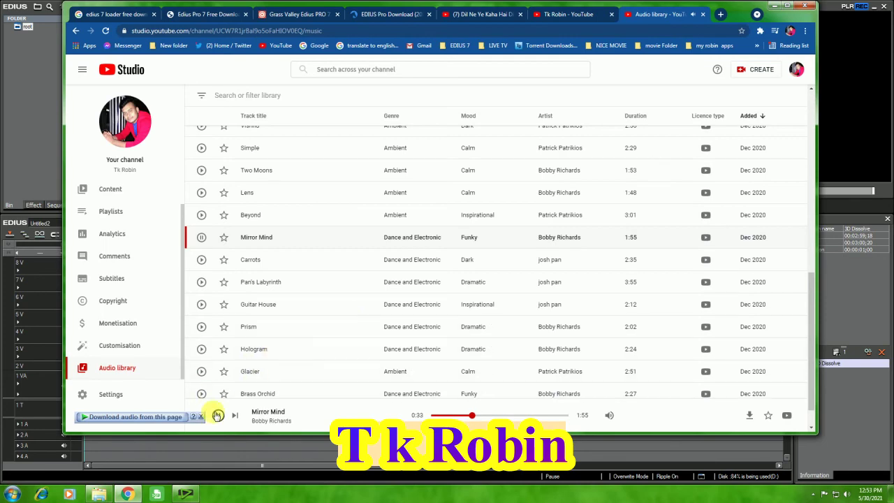
pyautogui.click(770, 6)
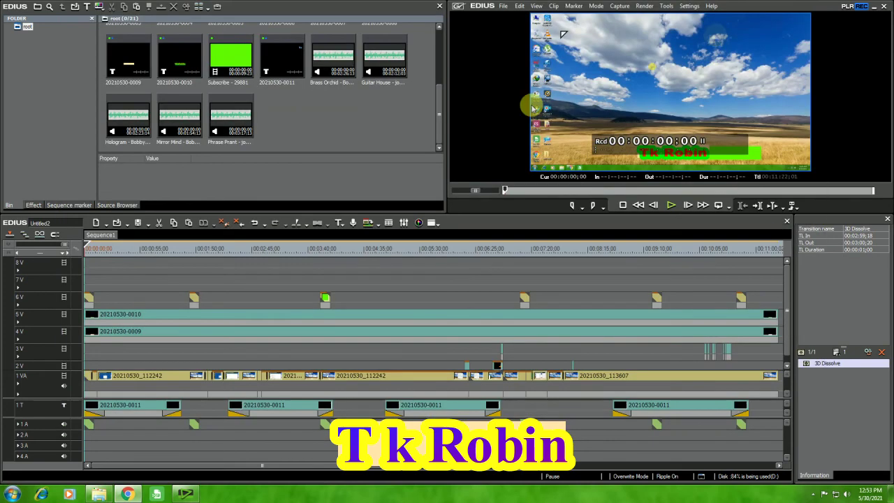
pyautogui.moveTo(184, 133); pyautogui.dragTo(88, 446)
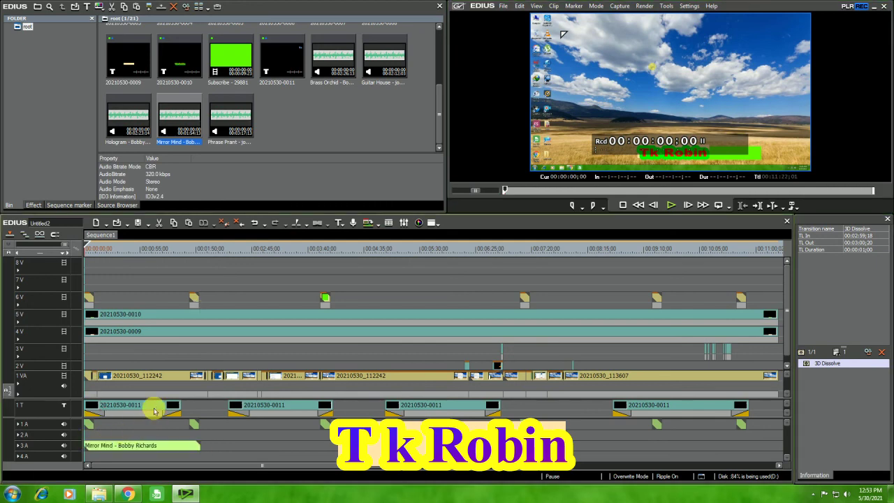
pyautogui.press('space')
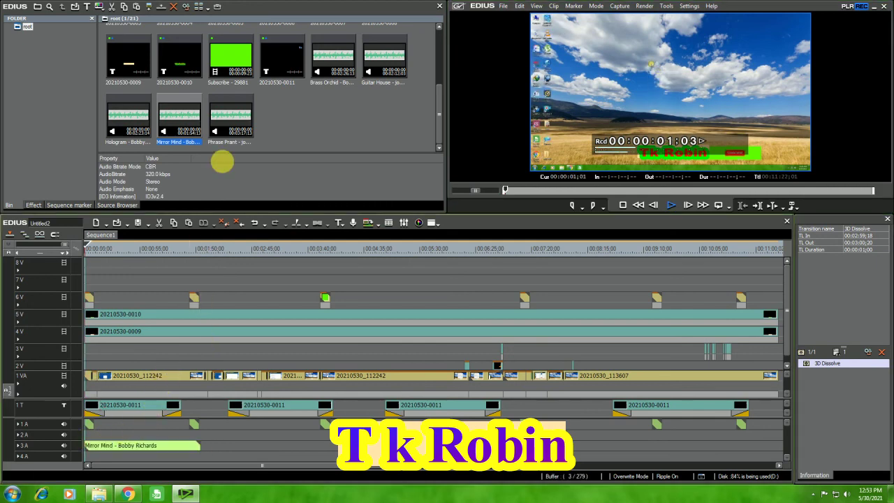
# - Place Phrase Prant directly after Mirror Mind on track 3 A and add Hologram behind it
pyautogui.moveTo(231, 119); pyautogui.dragTo(203, 447)
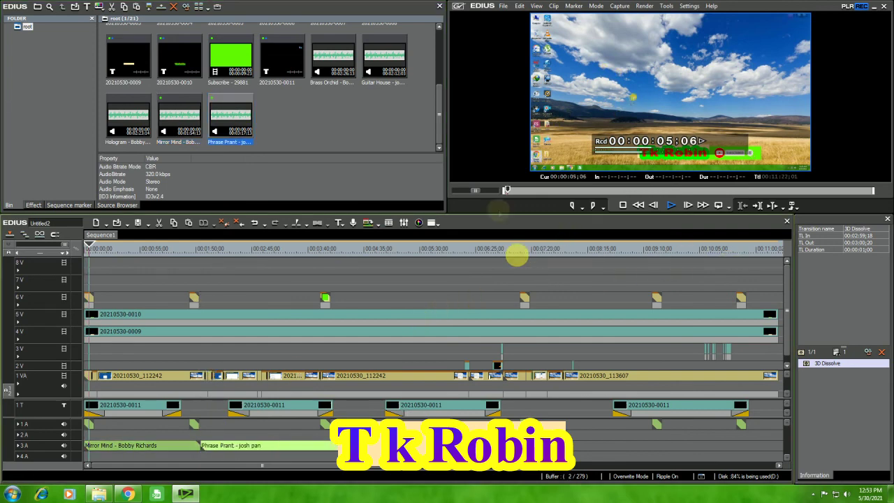
pyautogui.click(134, 124)
pyautogui.moveTo(134, 125); pyautogui.dragTo(377, 422)
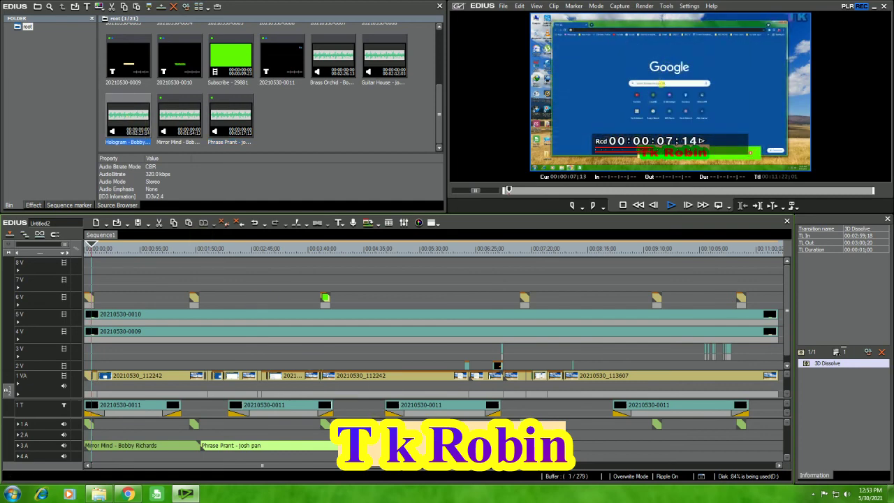